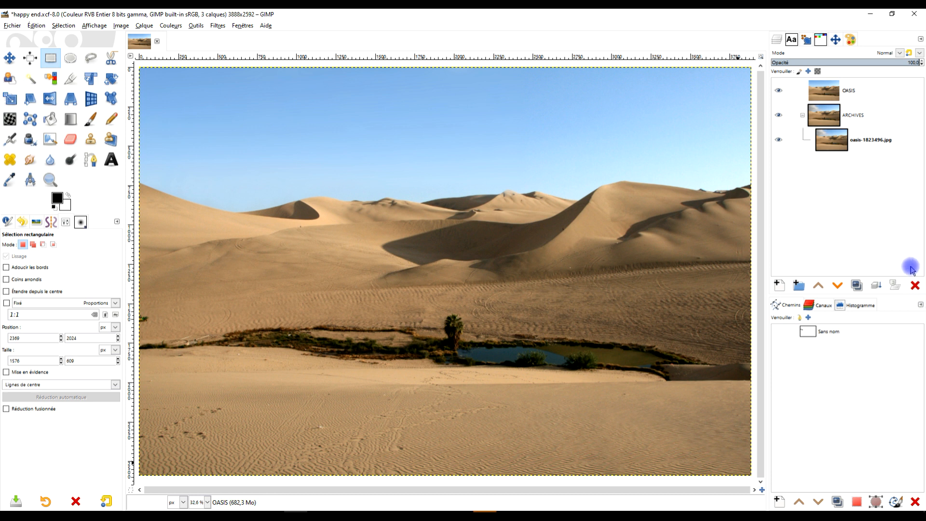
Compare the retouched OASIS layer with the original photo by toggling the OASIS layer's visibility
click(783, 95)
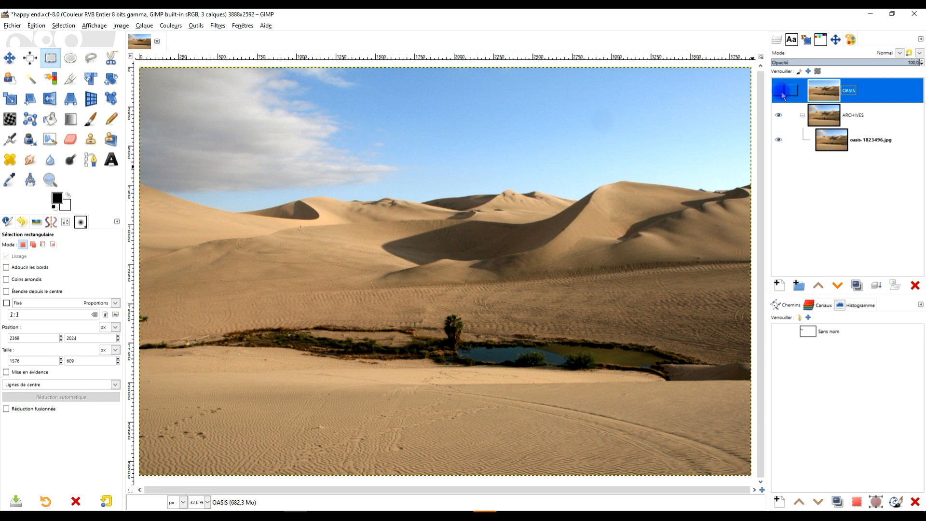
click(782, 95)
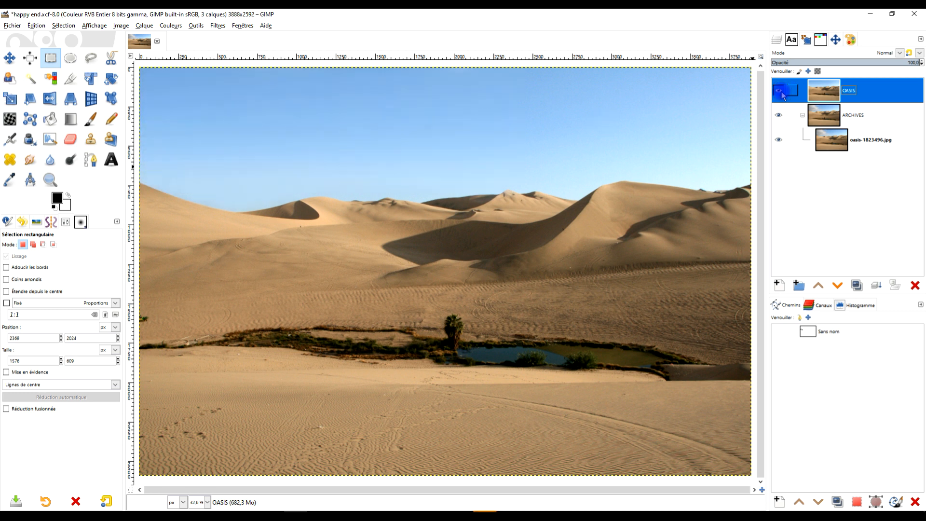
click(782, 95)
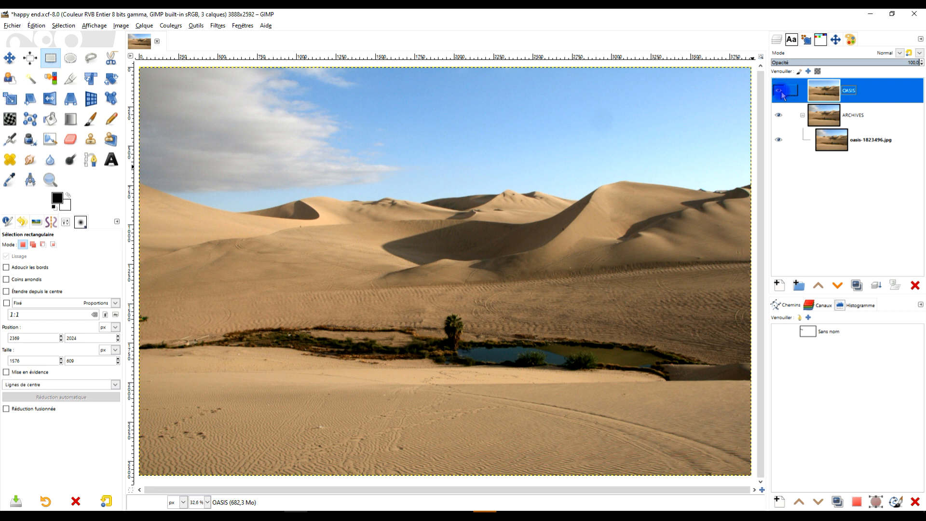
click(782, 95)
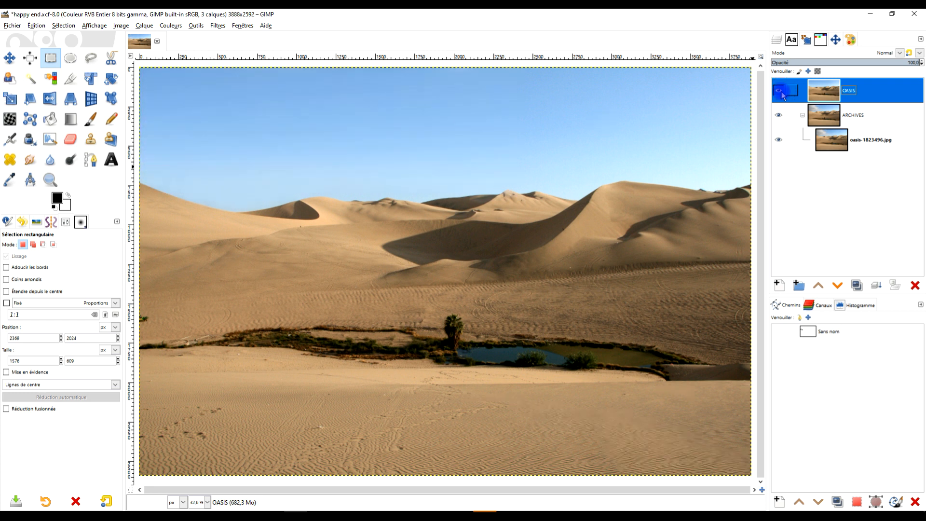
Collapse the ARCHIVES layer group and hide it, keeping the OASIS layer visible
click(794, 115)
click(801, 117)
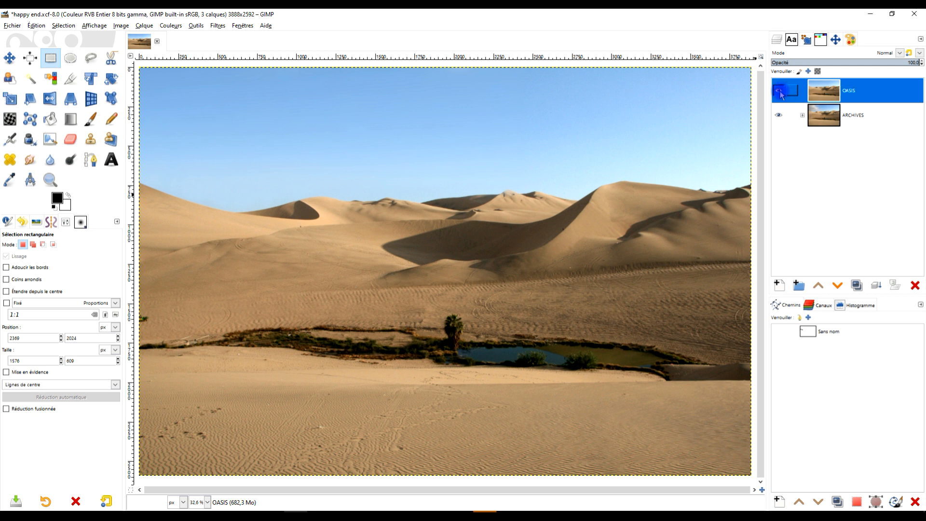
click(779, 92)
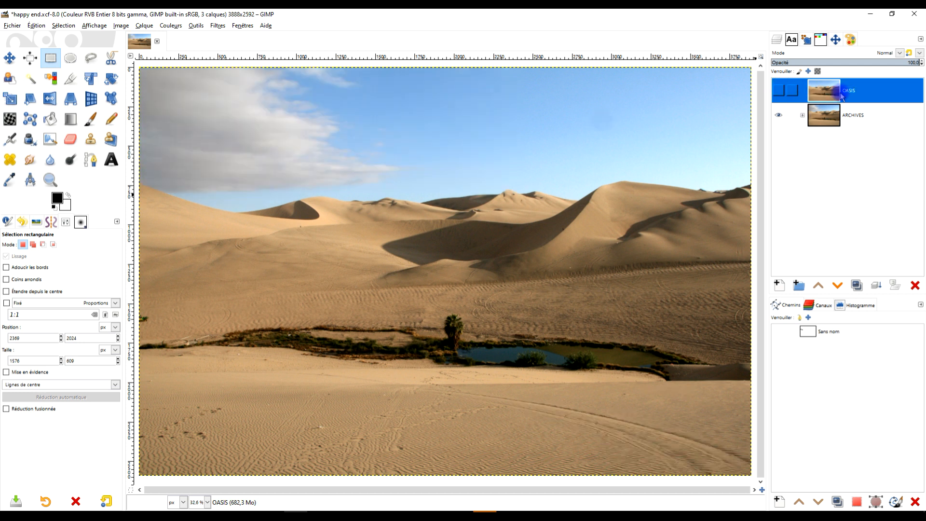
click(778, 91)
click(780, 115)
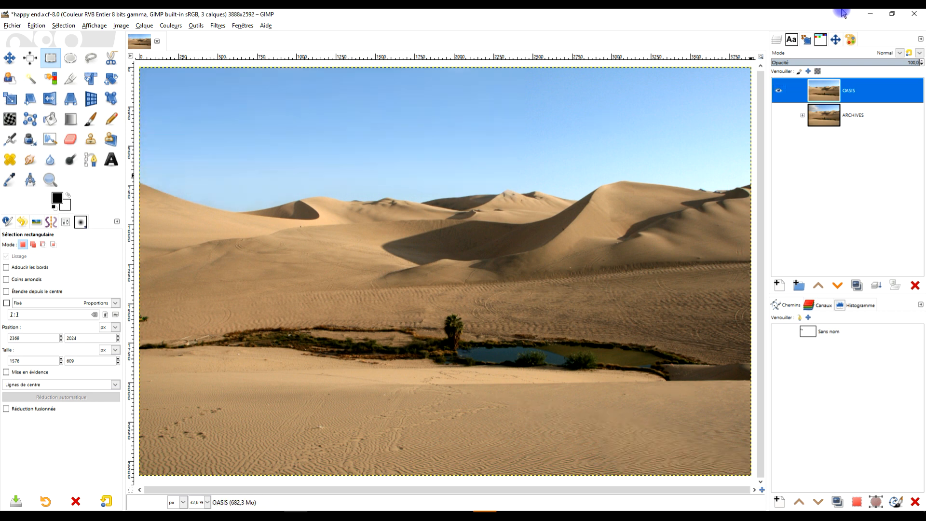
Switch to the browser's Pixabay page and download the Jameos del Agua pool photo at 6000×4000 to the Téléchargements folder
click(866, 15)
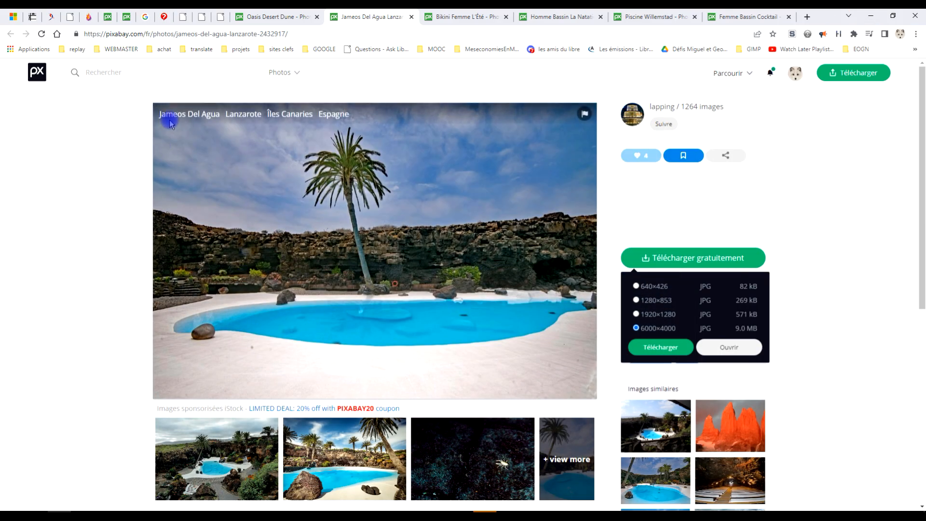
click(686, 258)
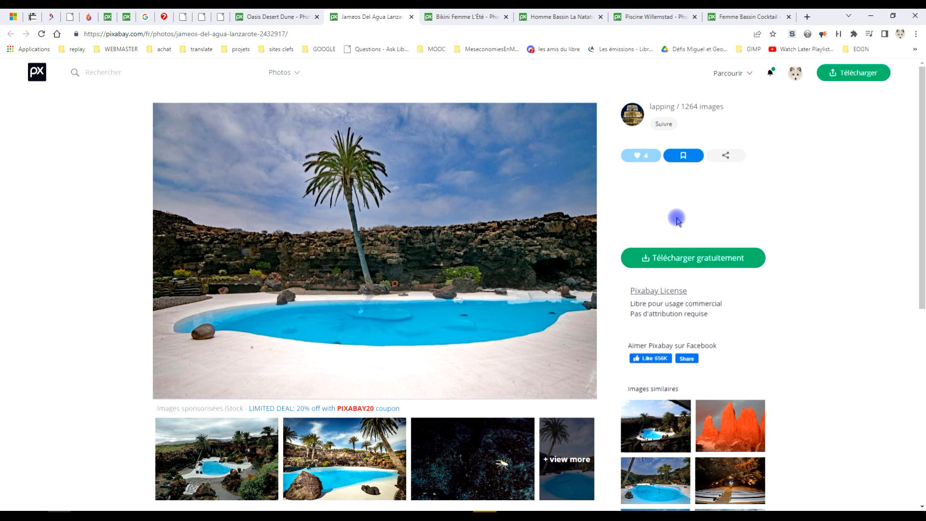
click(700, 260)
click(704, 260)
click(704, 260)
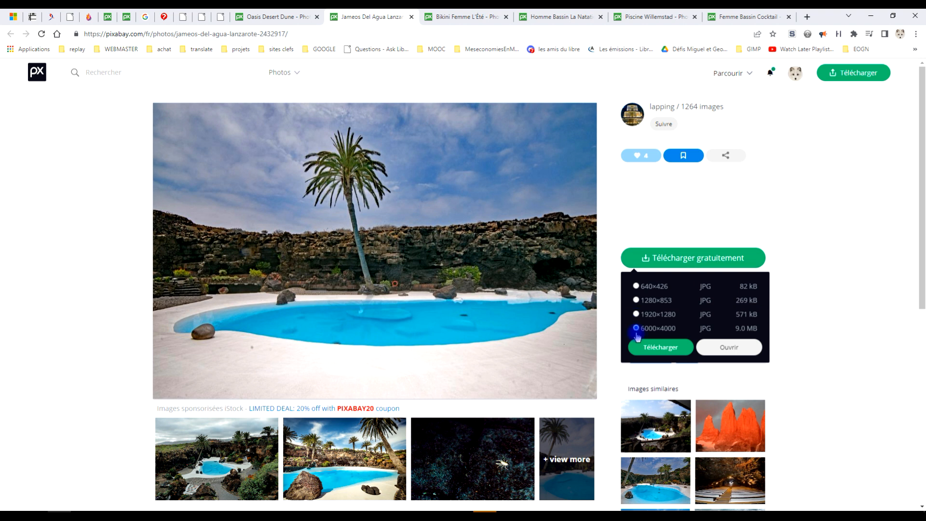
click(668, 344)
click(671, 348)
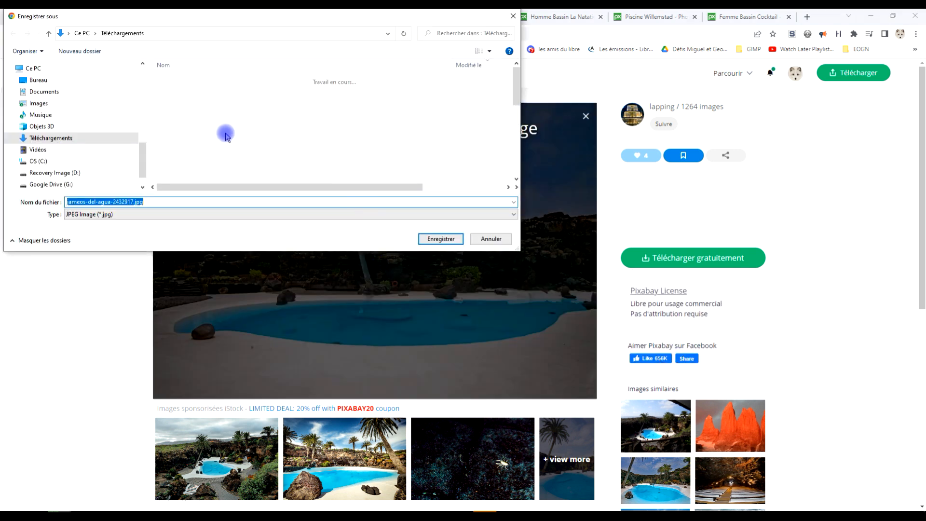
click(433, 239)
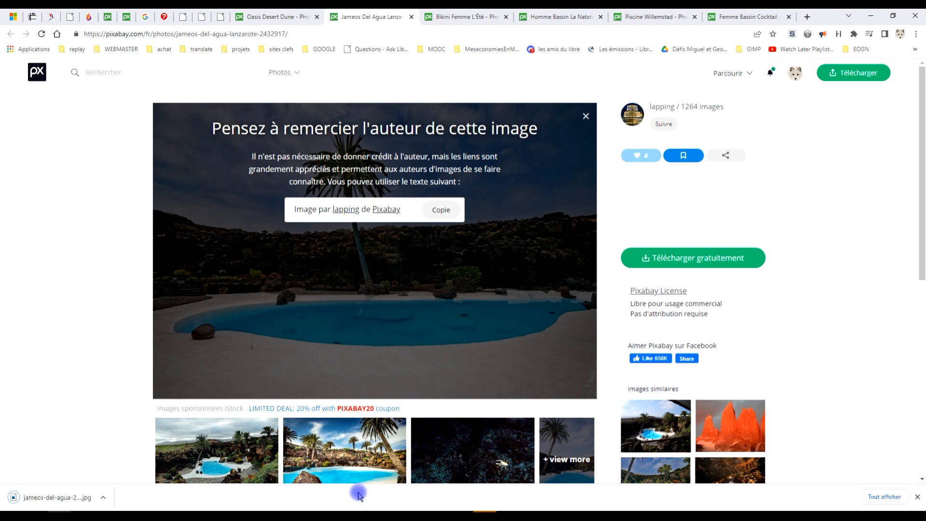
Switch back to GIMP and open jameos-del-agua-2432917.jpg from the Downloads folder as a new layer
click(295, 516)
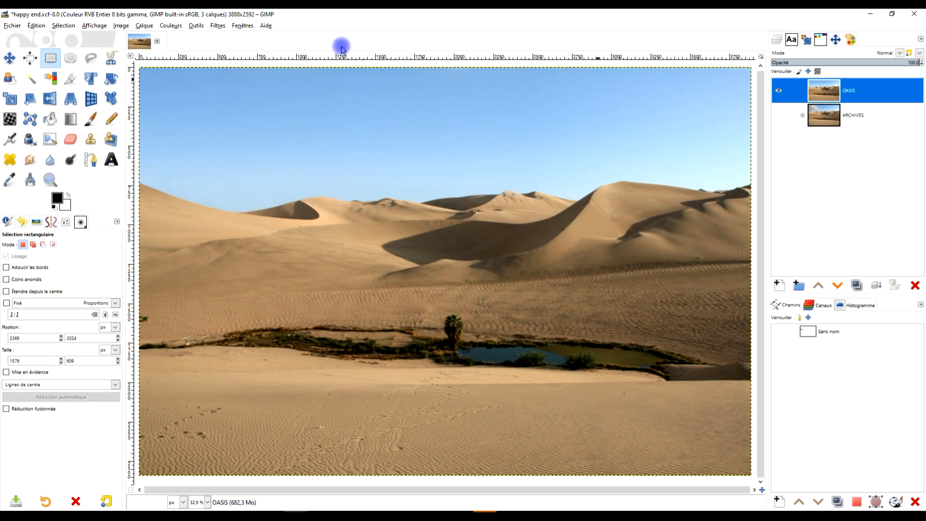
click(14, 26)
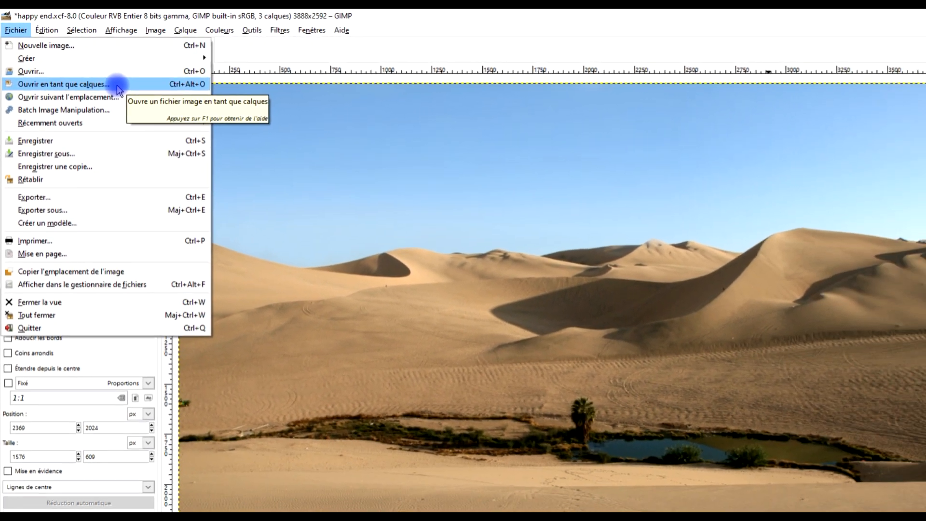
click(177, 127)
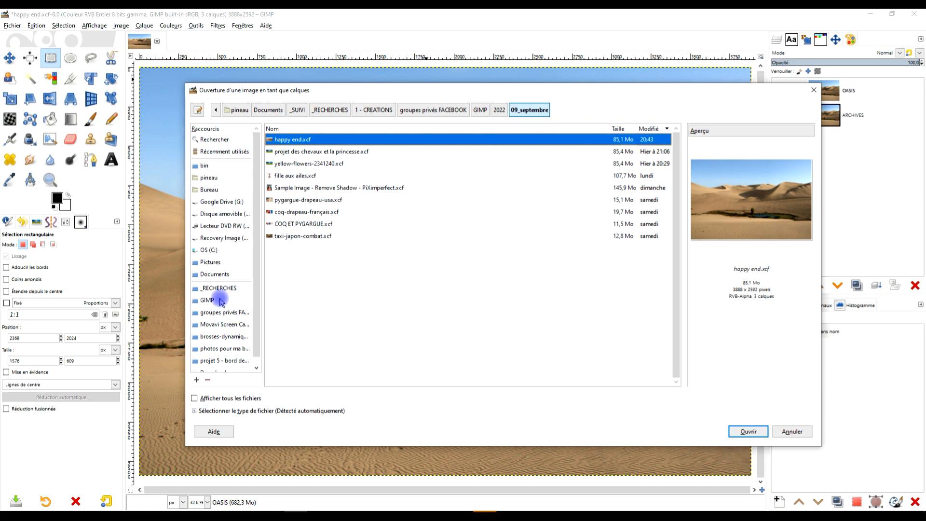
scroll(213, 299, down, 1)
click(210, 365)
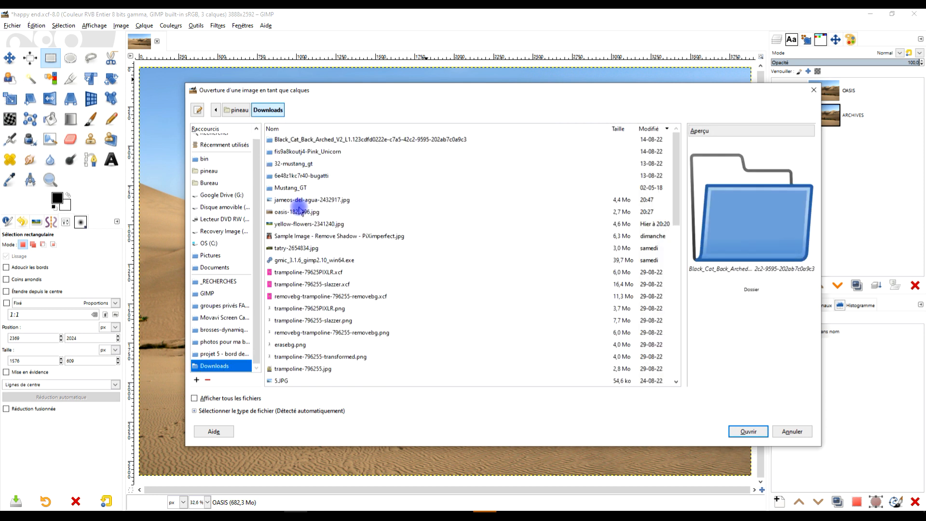
click(307, 201)
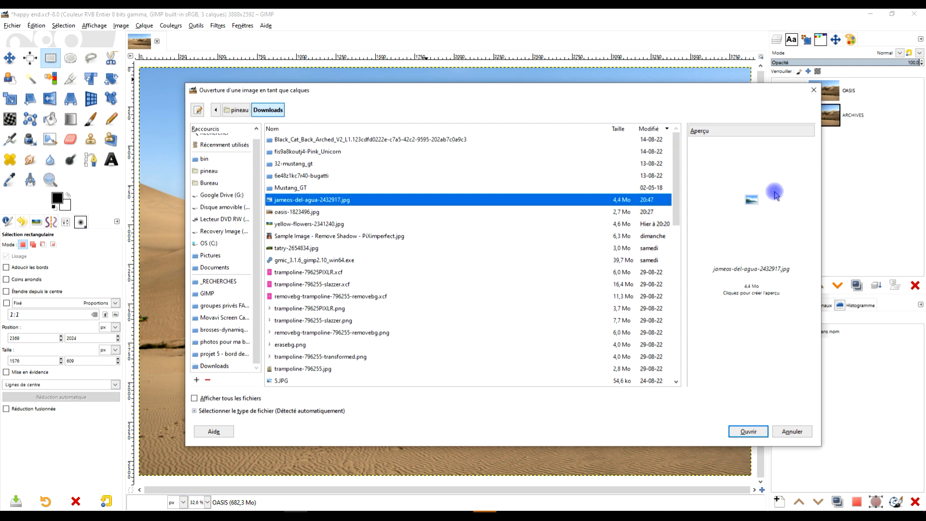
click(751, 432)
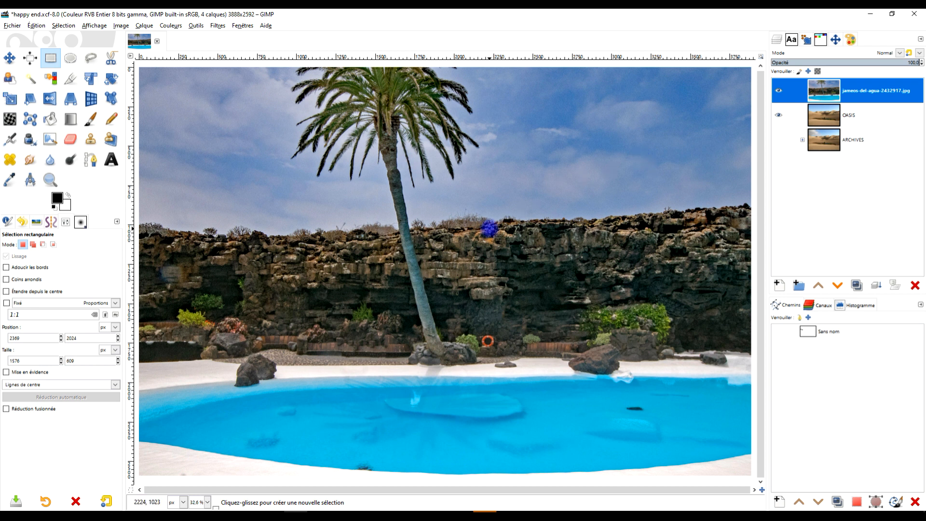
Activate the Scale tool and set its interpolation type to Cubique
scroll(498, 238, down, 3)
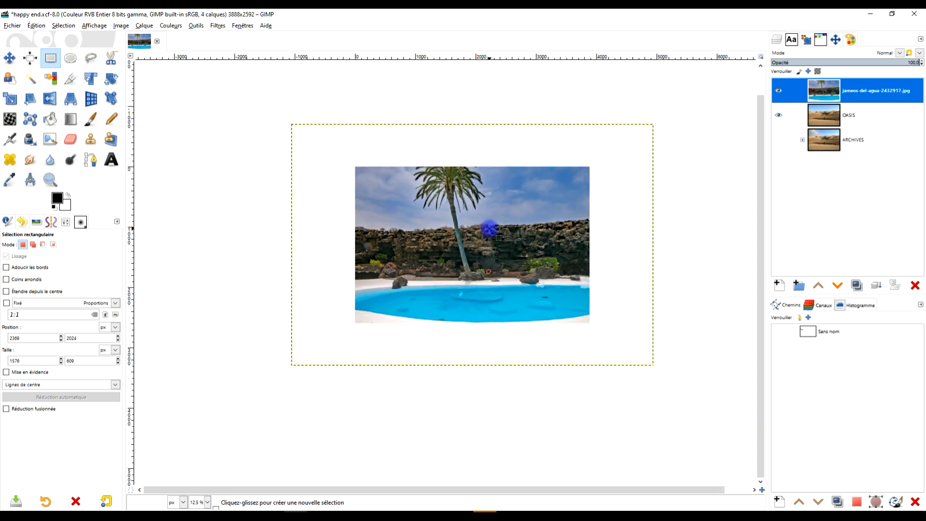
scroll(501, 238, up, 1)
click(10, 99)
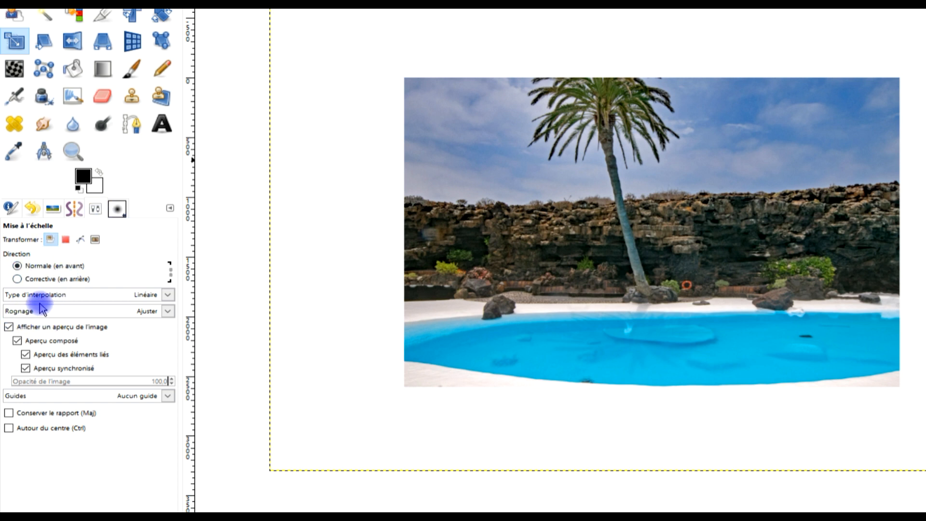
click(116, 299)
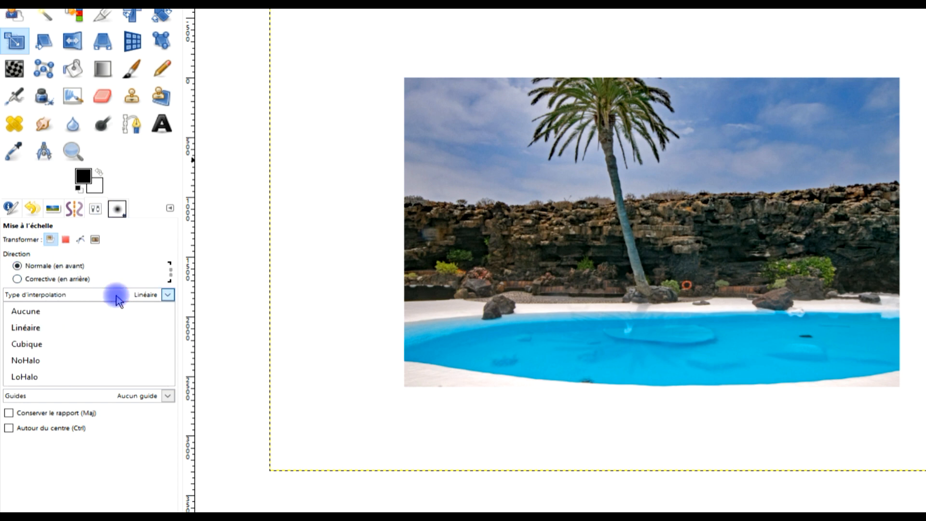
click(83, 345)
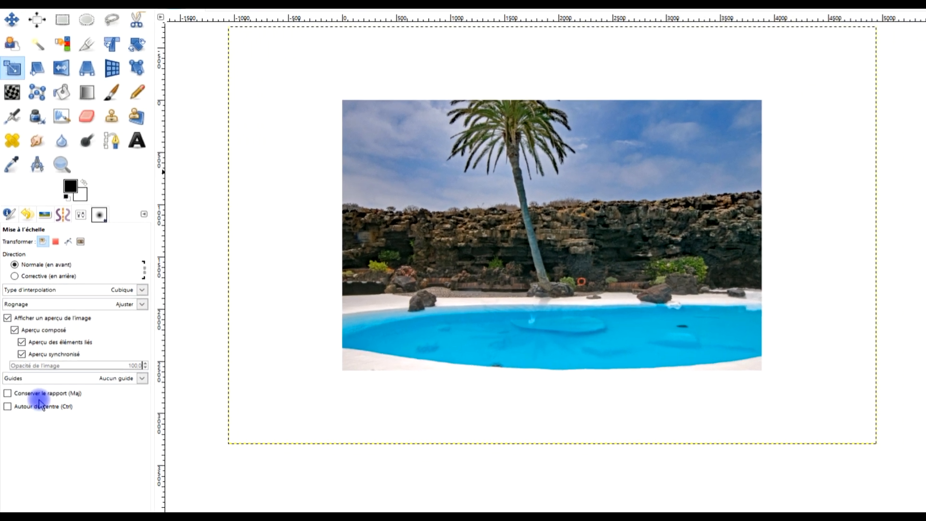
Lower the opacity of the jameos-del-agua layer to about 52.6
double_click(873, 92)
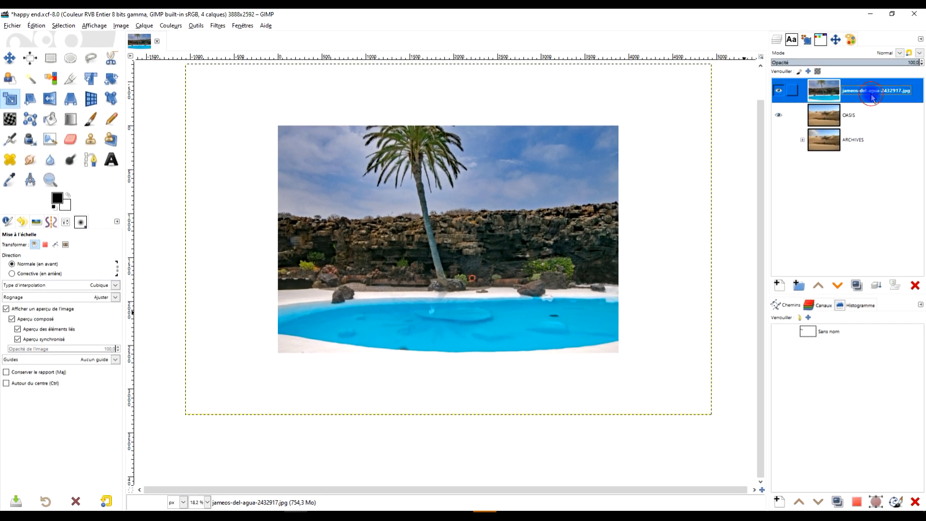
drag(838, 66, 856, 63)
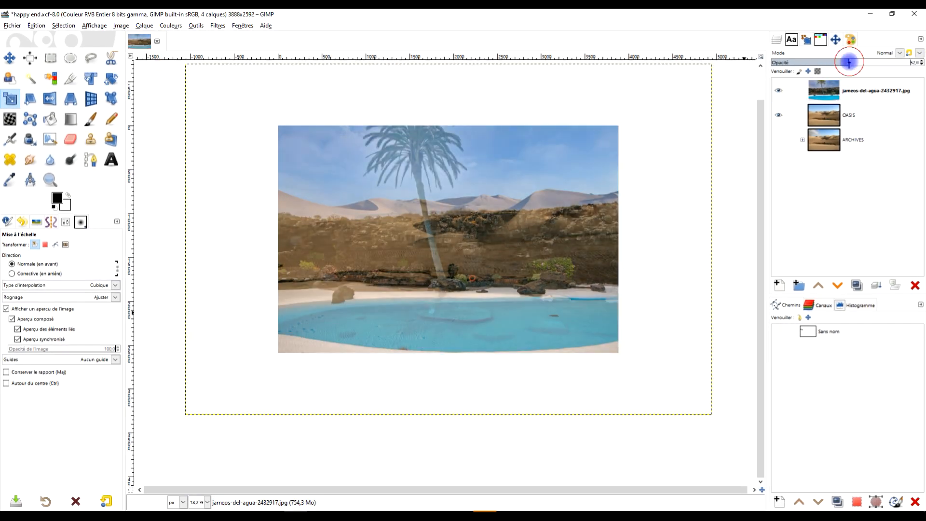
Start scaling the pool layer, reset any trial resize, and enable keeping the aspect ratio and scaling around the centre
click(525, 245)
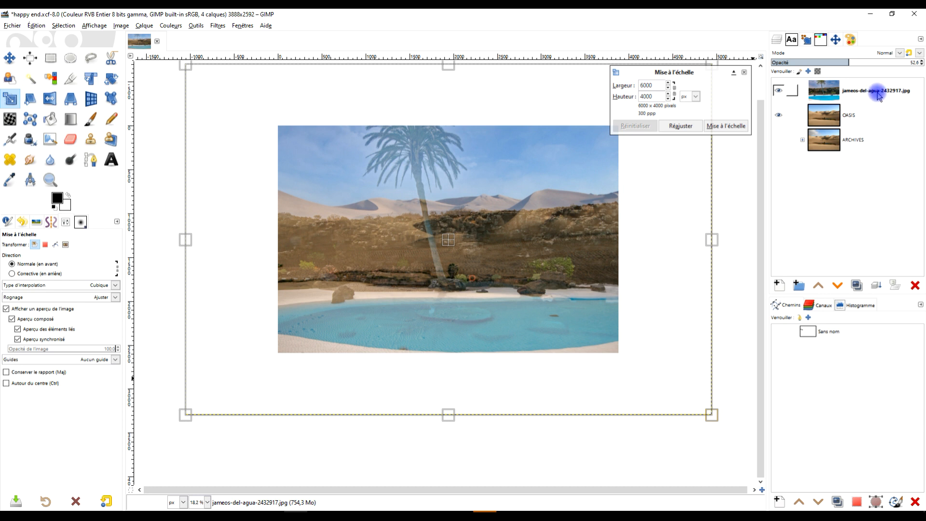
drag(707, 413, 544, 282)
click(635, 125)
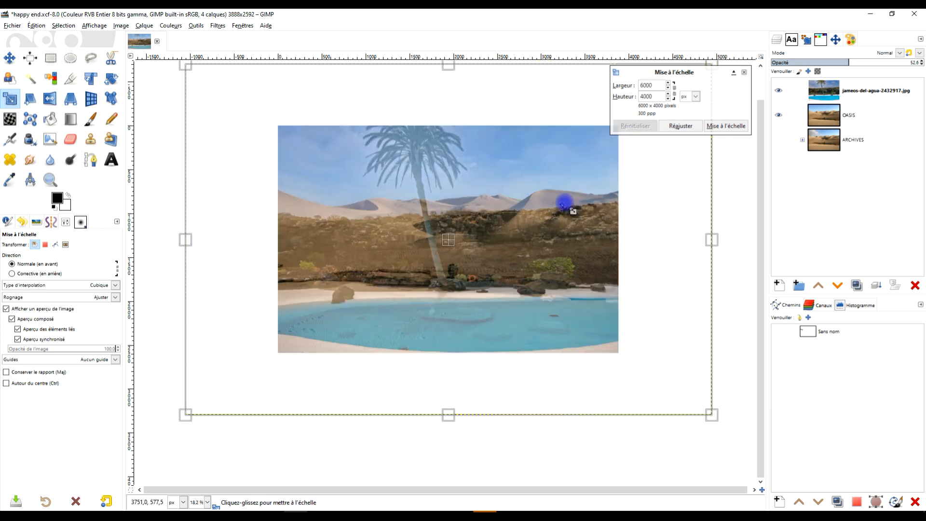
click(19, 375)
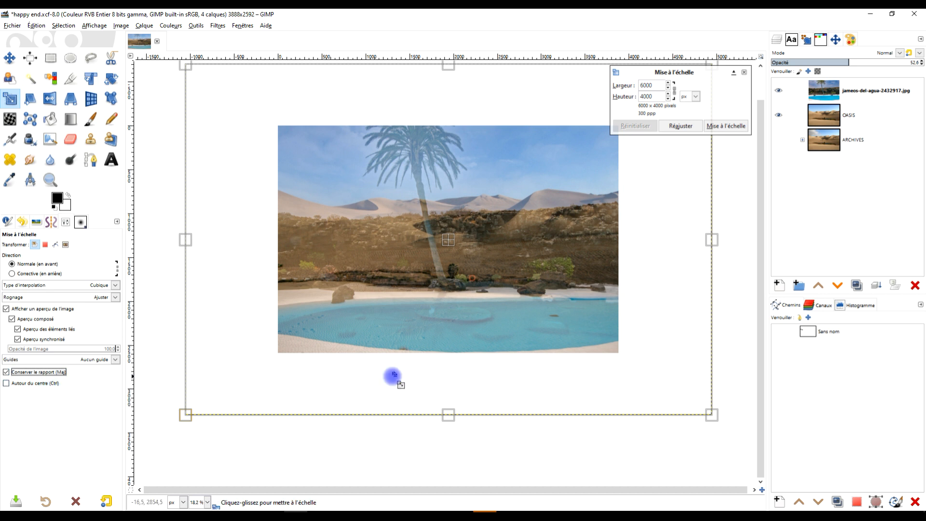
click(31, 383)
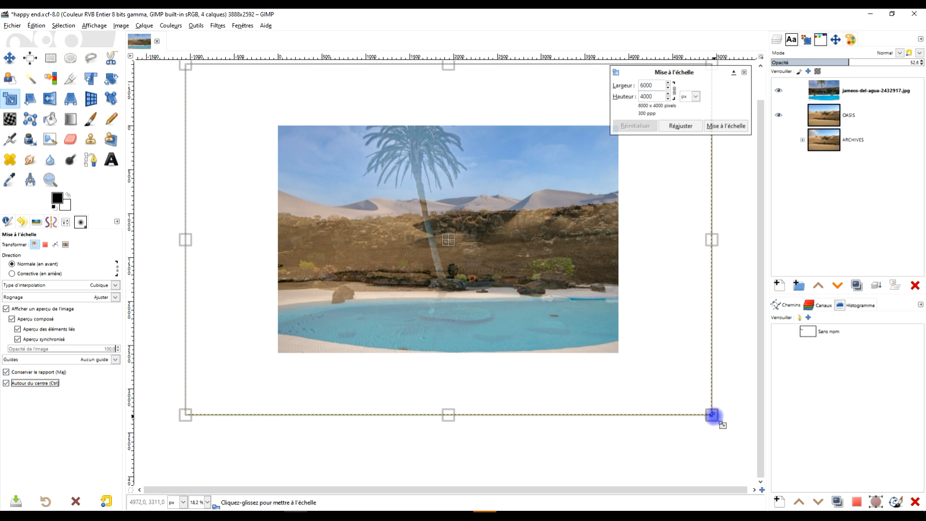
Shrink the pool layer proportionally around its centre to roughly the canvas size, about 3891 × 2594 px
drag(644, 360, 557, 295)
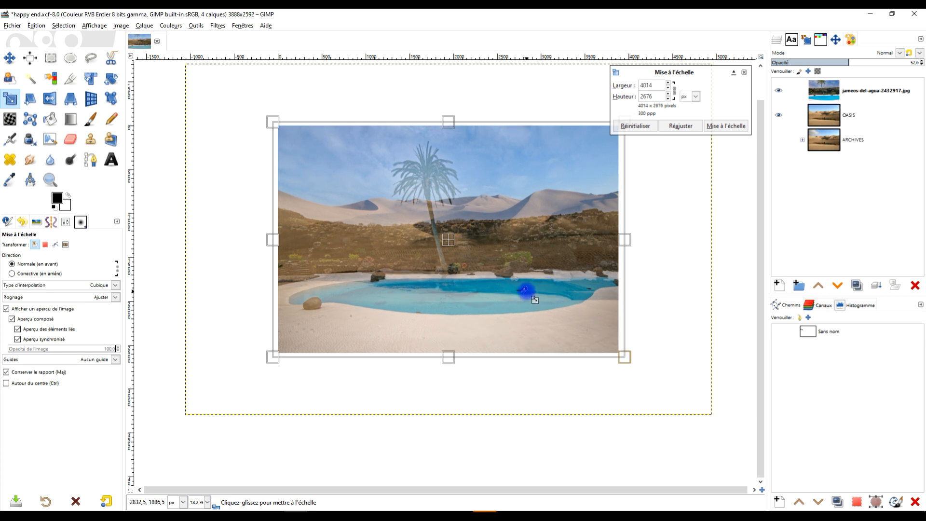
scroll(527, 289, up, 1)
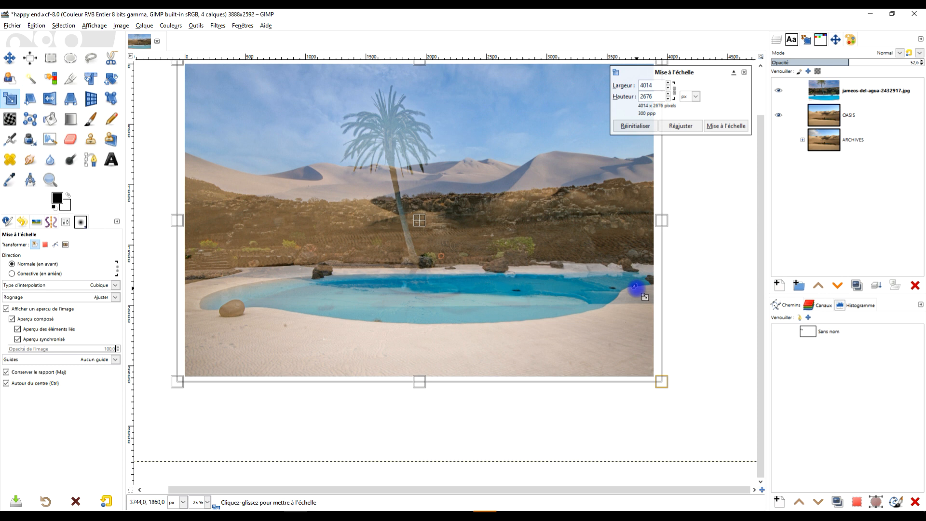
drag(659, 374, 653, 364)
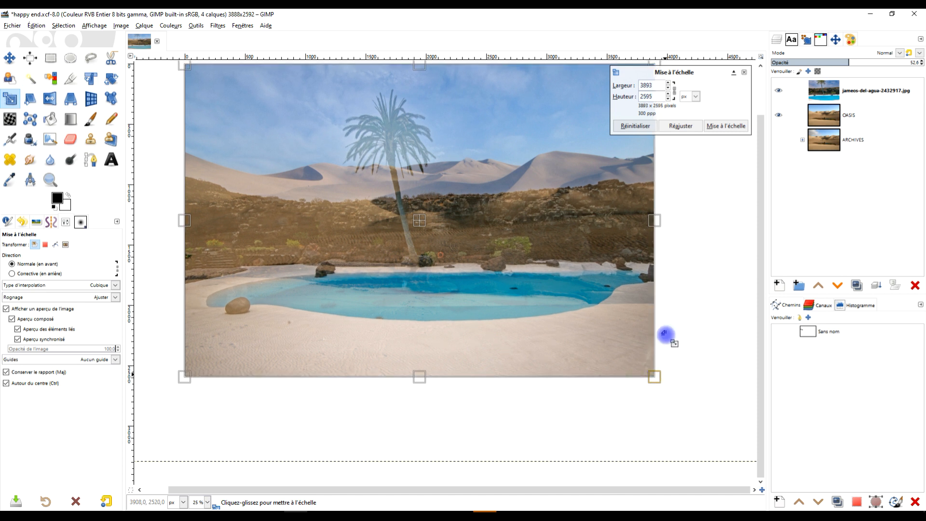
scroll(688, 249, up, 2)
key(ctrl)
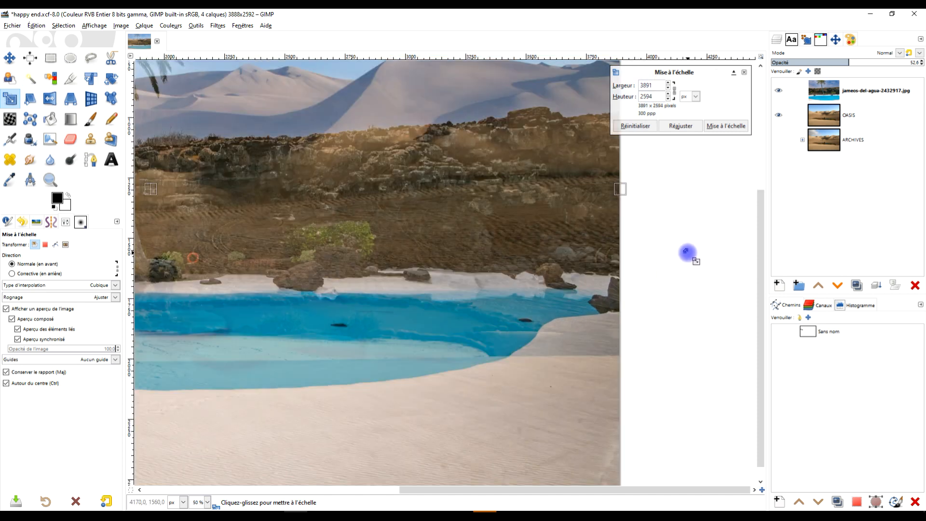
Set the pool layer's scaled size to exactly 3888 px wide by 2592 px high and apply the scaling
double_click(651, 87)
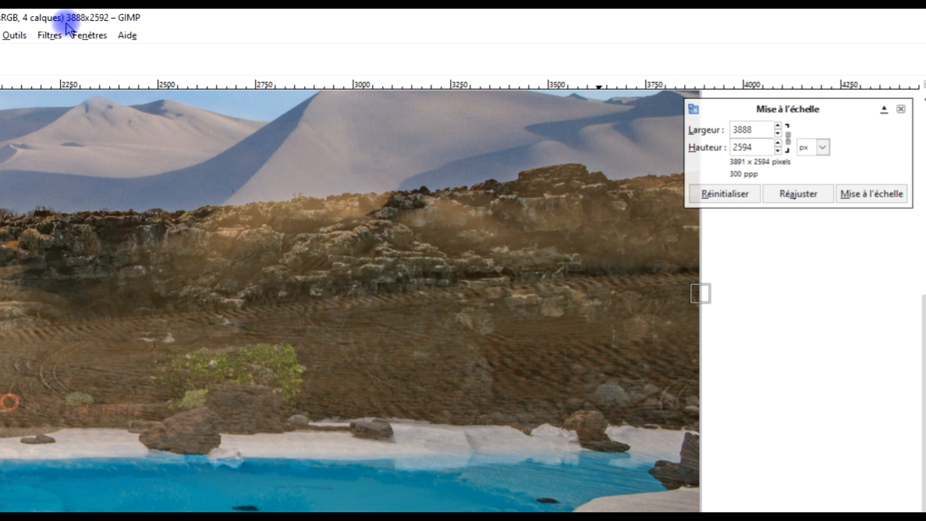
click(762, 147)
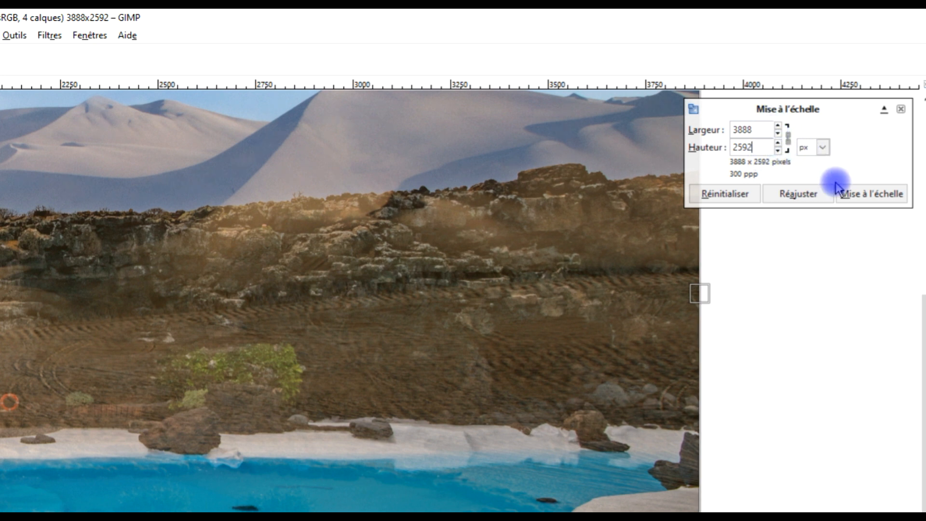
click(864, 194)
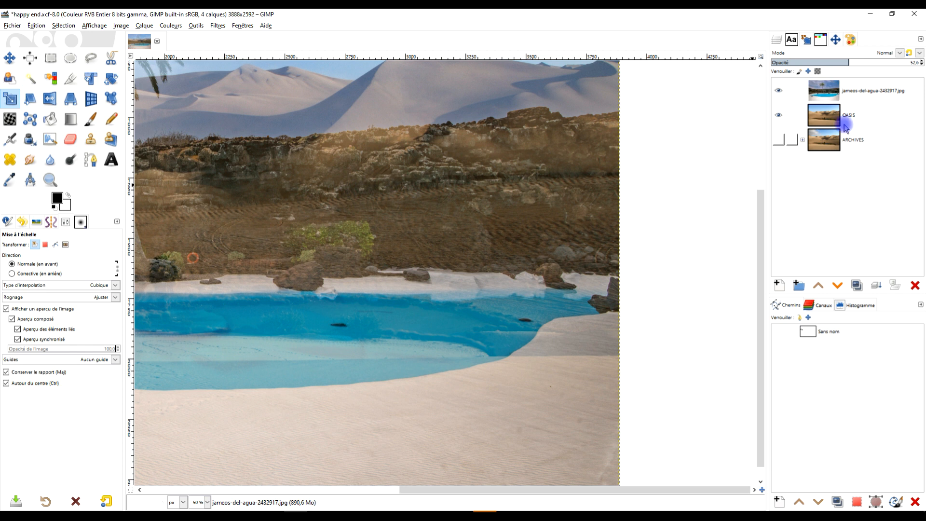
Restore the opacity of the jameos-del-agua layer to 100
drag(861, 67, 922, 62)
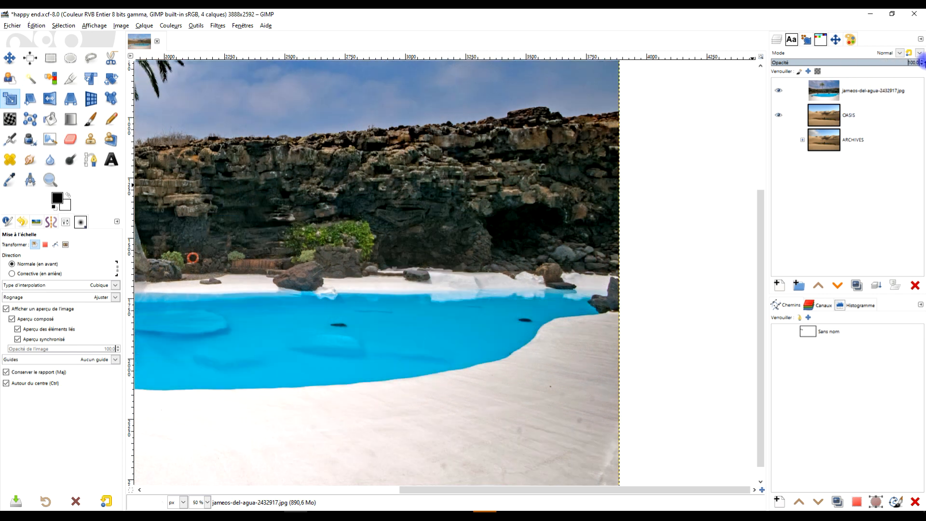
double_click(873, 90)
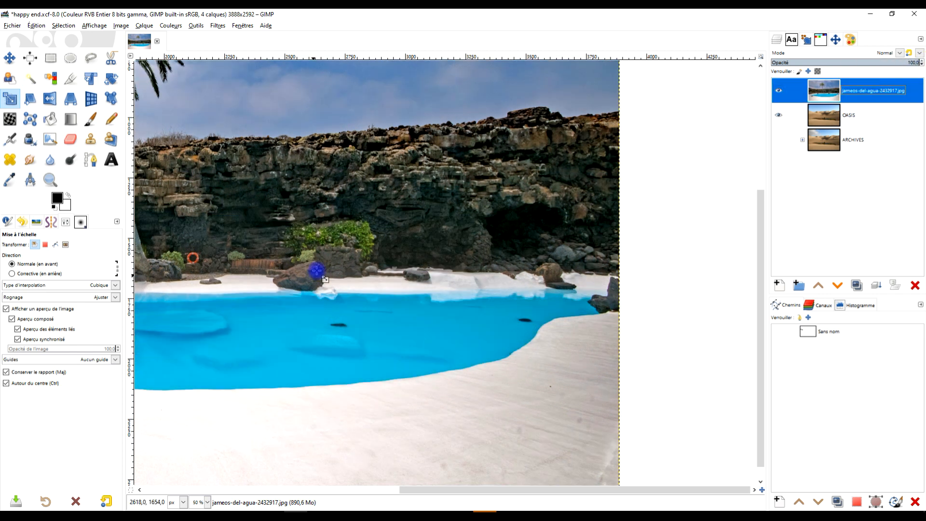
scroll(314, 270, down, 3)
scroll(316, 280, up, 2)
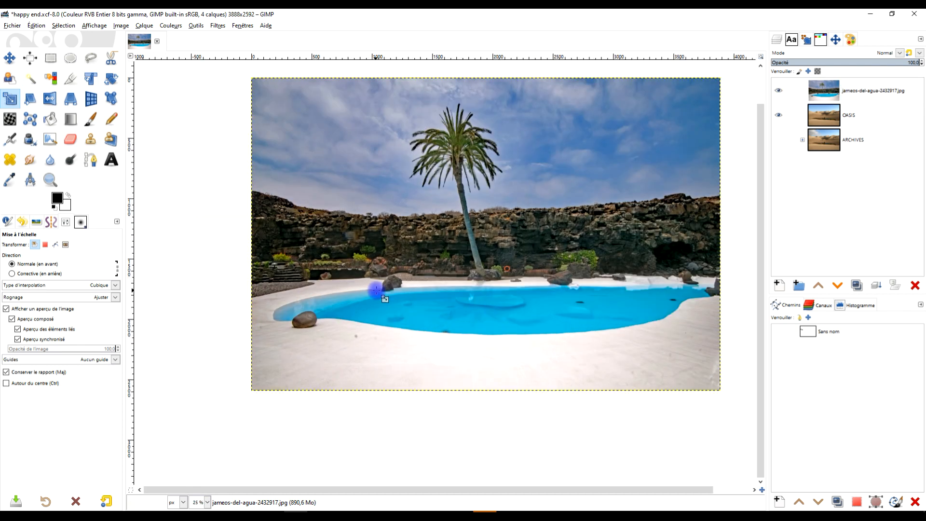
Rename the jameos-del-agua layer to PISCINE
double_click(851, 93)
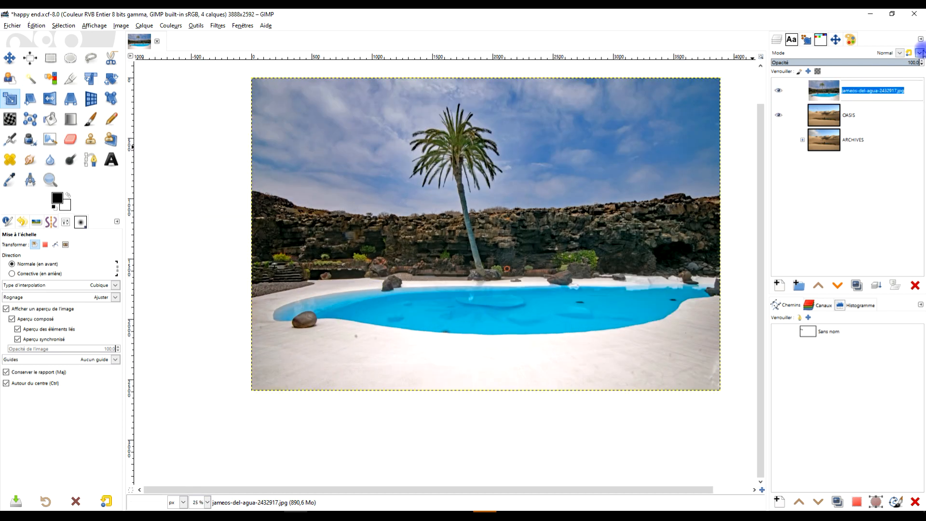
text(pl)
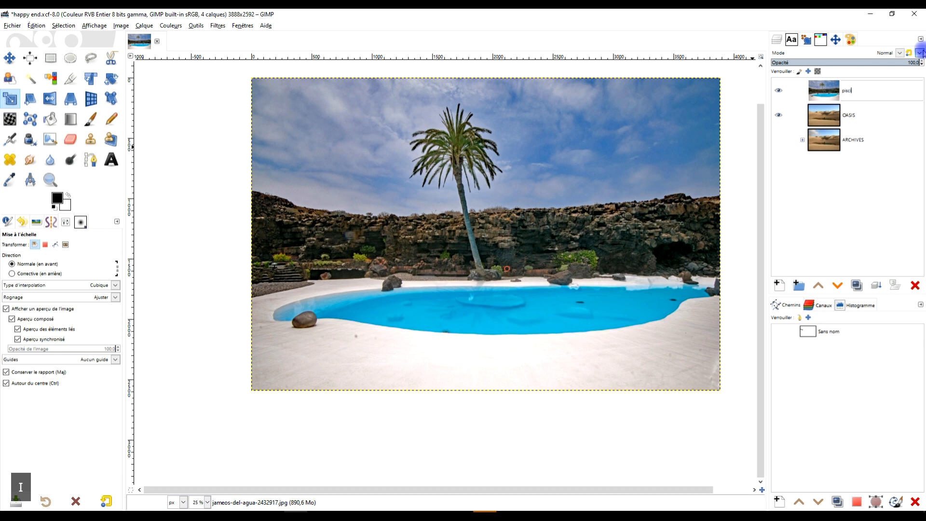
key(BackSpace)
key(BackSpace)
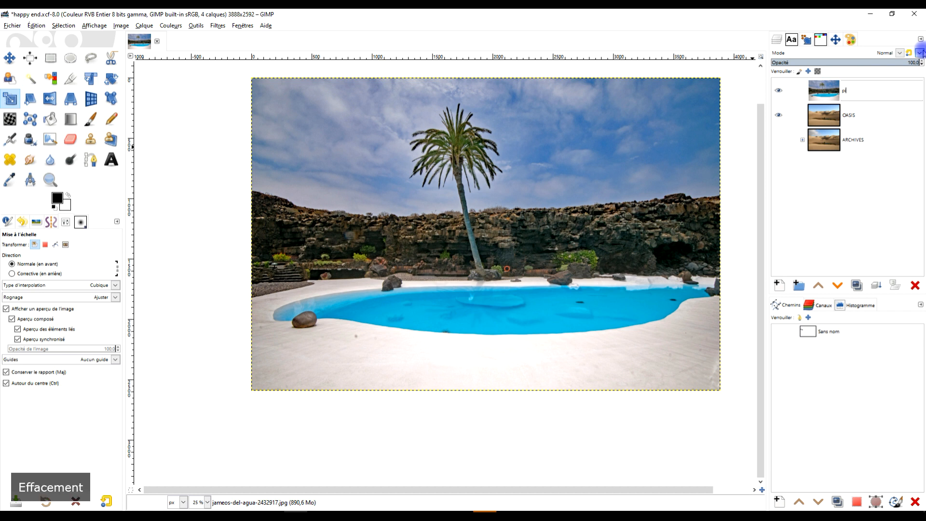
key(BackSpace)
key(BackSpace)
key(Caps_Lock)
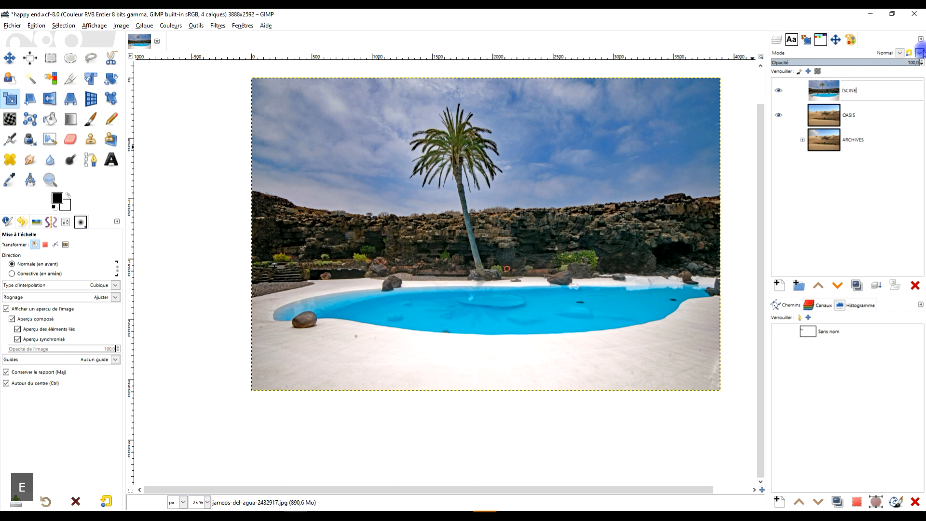
text(ÍSCINE)
key(Return)
key(F2)
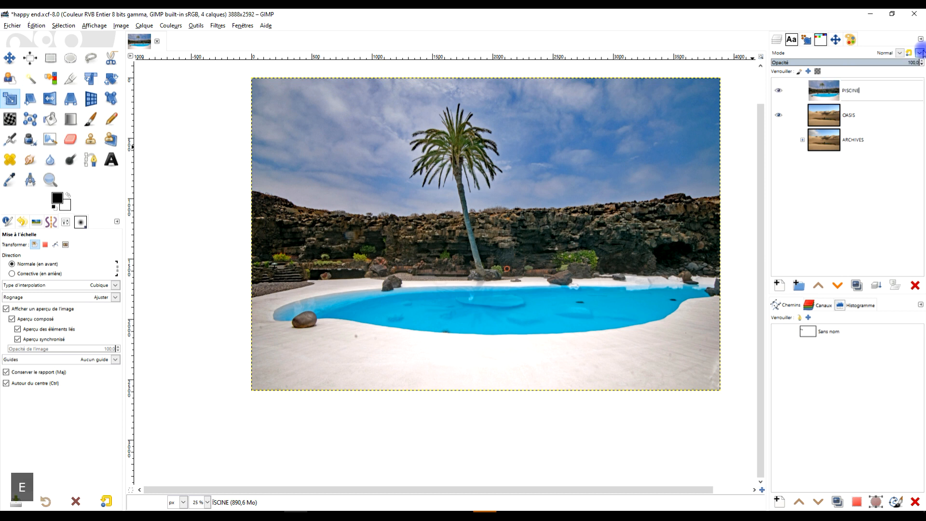
text(PISCINE)
key(Return)
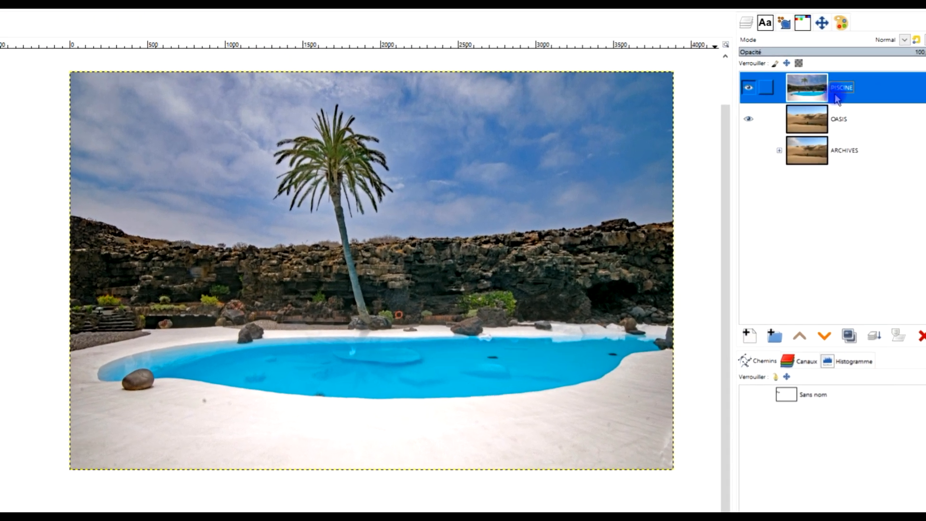
Check whether the PISCINE layer already has an alpha channel
right_click(837, 99)
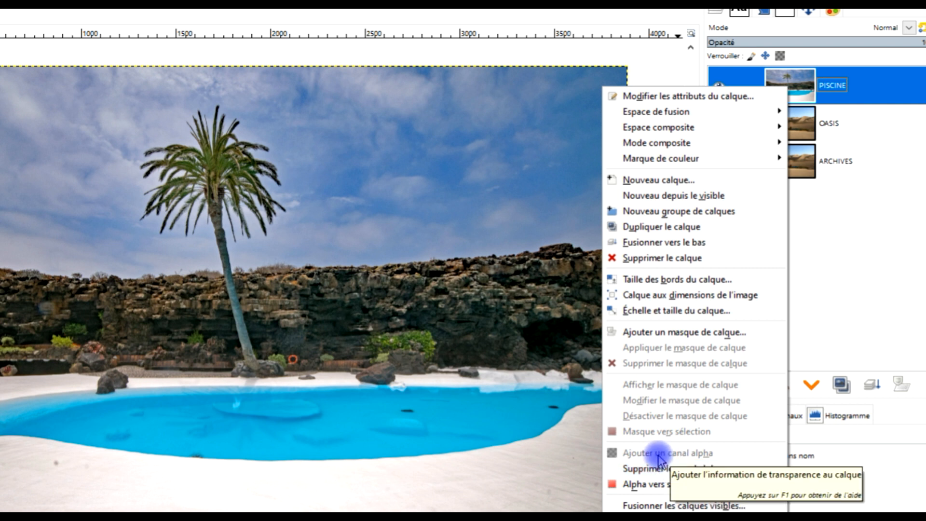
click(871, 123)
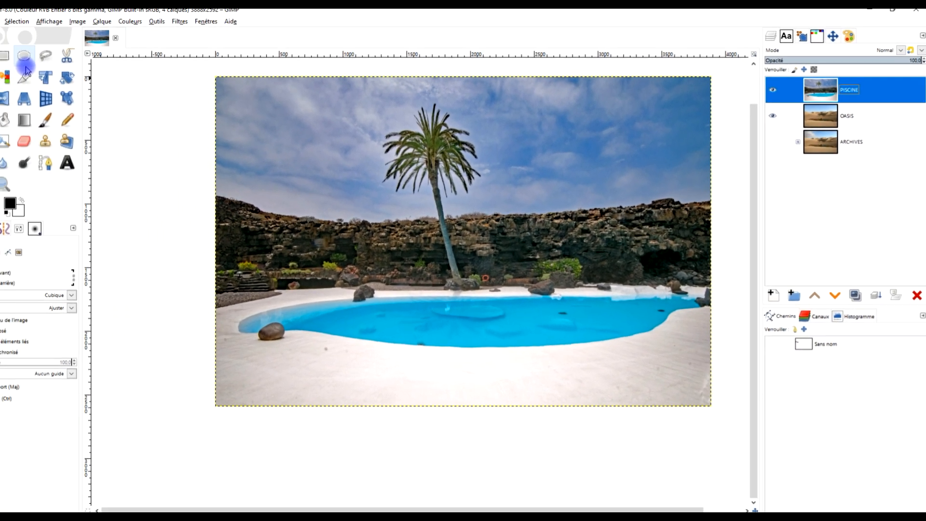
Start a free selection along the upper edge of the white terrace, from the image's left border to the base of the palm tree
click(45, 56)
scroll(323, 288, up, 1)
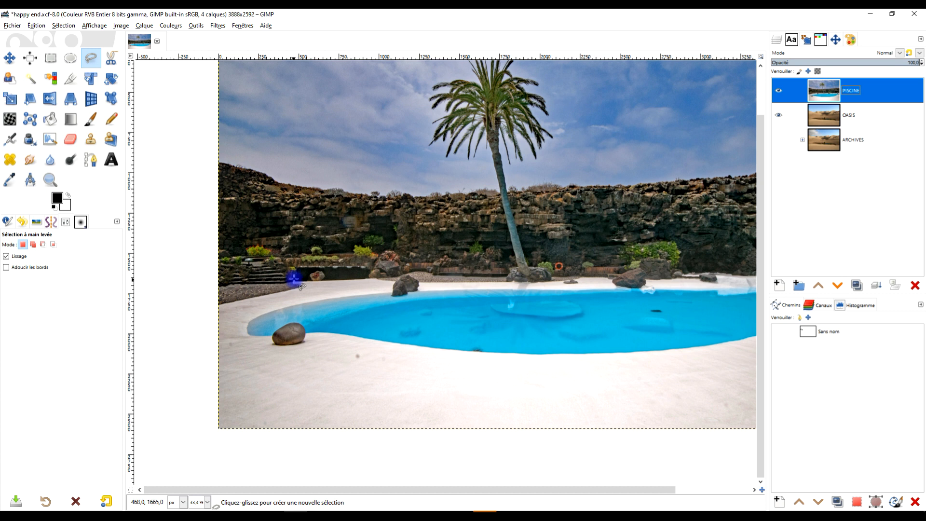
scroll(328, 284, up, 3)
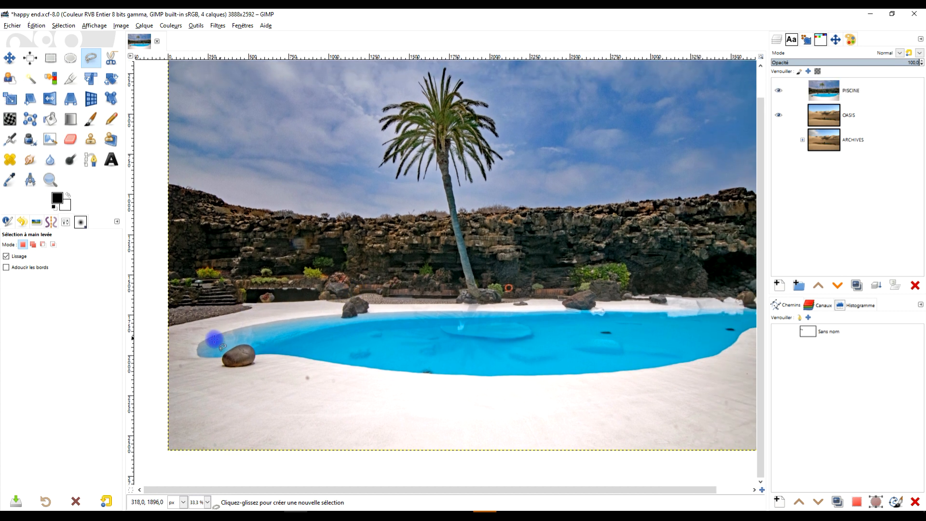
mouse_move(153, 323)
mouse_down()
mouse_move(312, 291)
mouse_move(323, 282)
mouse_move(310, 268)
mouse_move(397, 269)
mouse_up()
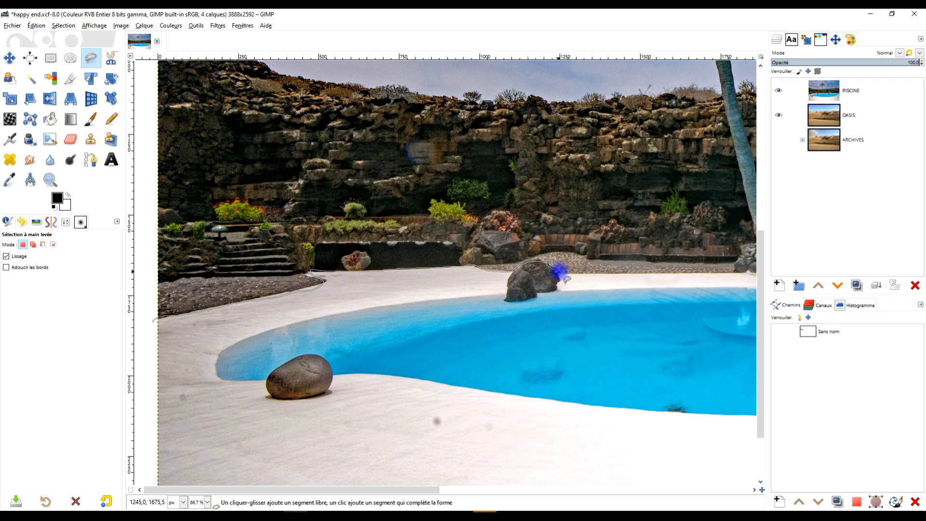
drag(565, 272, 600, 275)
mouse_move(669, 284)
mouse_down()
mouse_move(535, 336)
mouse_move(450, 404)
mouse_move(409, 385)
mouse_move(498, 384)
mouse_up()
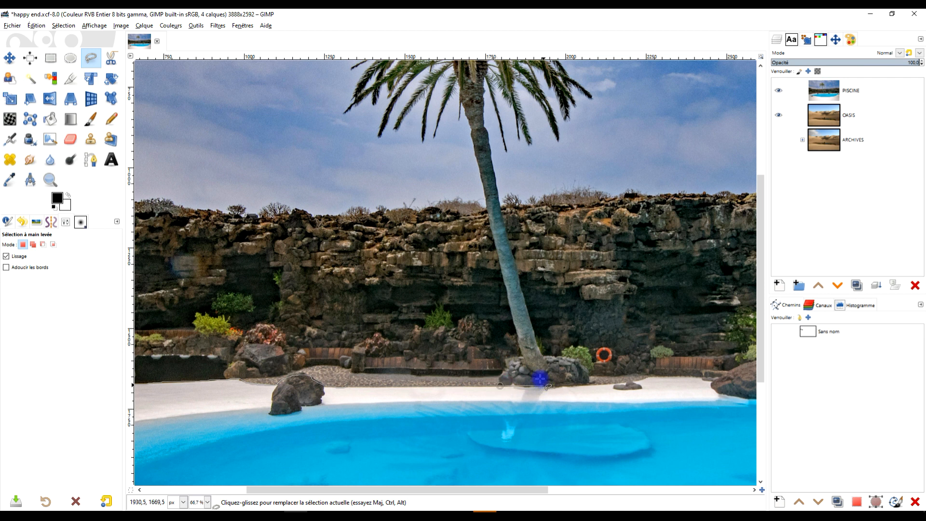
Continue the freehand outline along the terrace edge from the palm's stone base up to the large brown boulder
scroll(537, 376, up, 2)
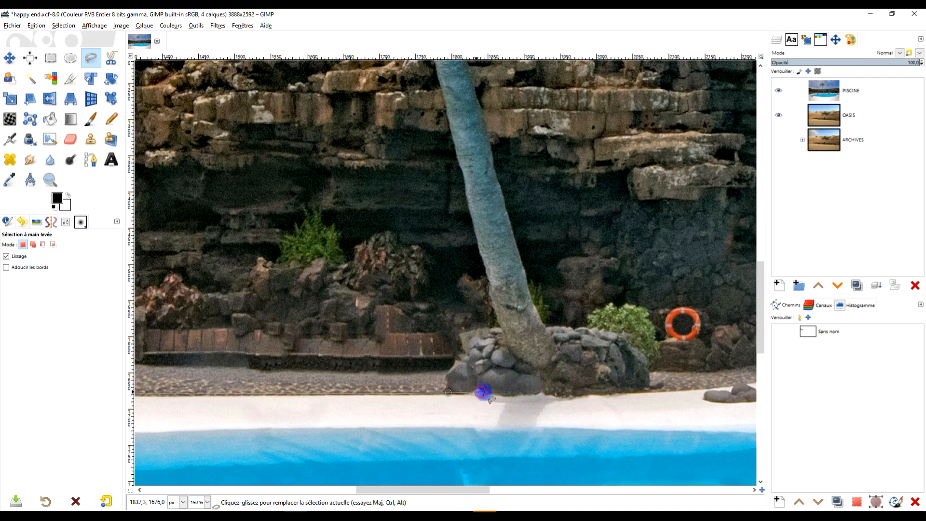
mouse_move(512, 397)
mouse_down()
mouse_move(663, 391)
mouse_move(660, 402)
mouse_move(676, 407)
mouse_move(344, 335)
mouse_up()
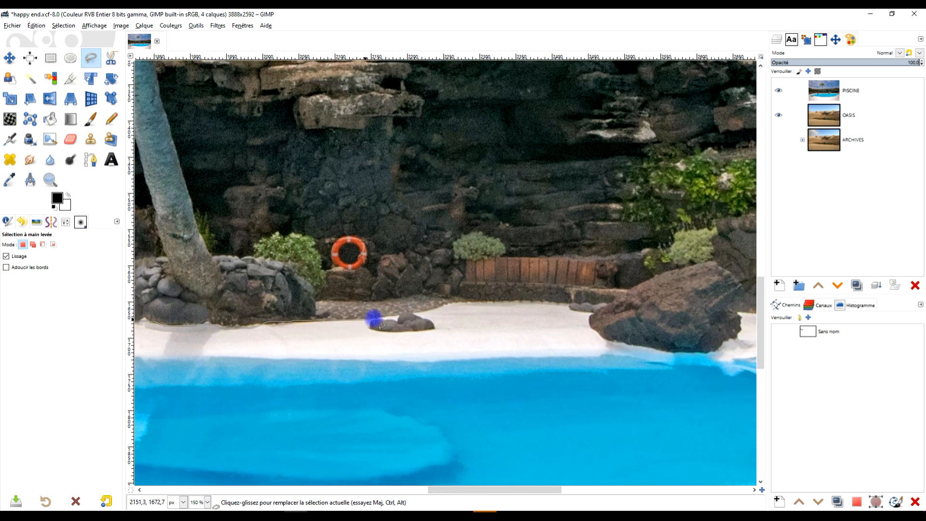
drag(425, 309, 586, 301)
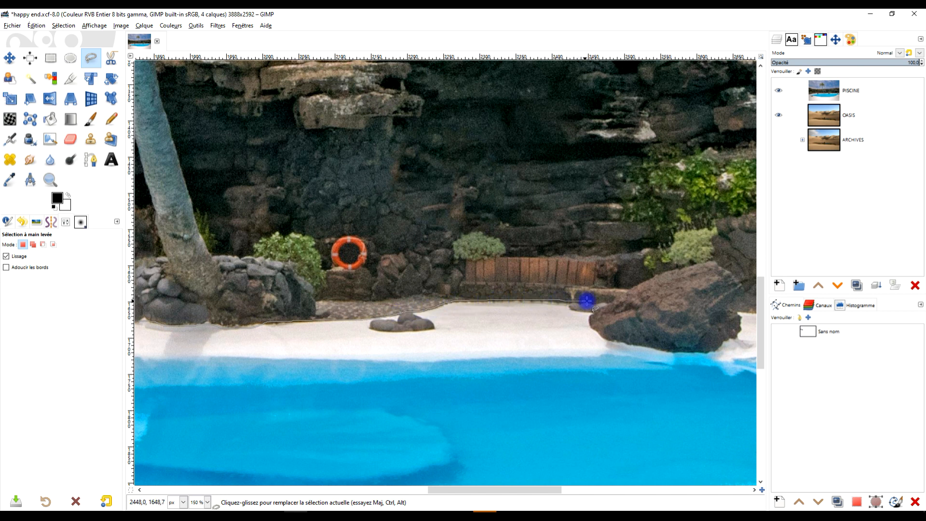
key(space)
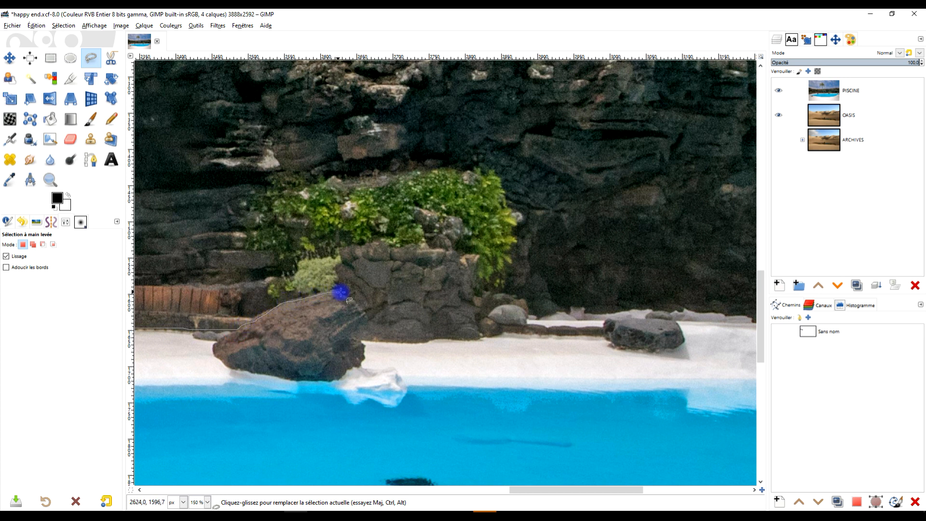
Trace around the remaining rocks to the right border, loop outside the canvas below the pool, and close the selection around pool and terrace
mouse_move(362, 333)
mouse_down()
mouse_move(414, 345)
mouse_move(499, 334)
mouse_move(596, 337)
mouse_move(604, 321)
mouse_move(644, 317)
mouse_move(686, 324)
mouse_move(700, 350)
mouse_move(315, 334)
mouse_move(413, 299)
mouse_move(399, 310)
mouse_move(545, 313)
mouse_move(590, 327)
mouse_move(624, 309)
mouse_move(651, 341)
mouse_move(236, 270)
mouse_move(149, 223)
mouse_move(185, 209)
mouse_move(200, 182)
mouse_up()
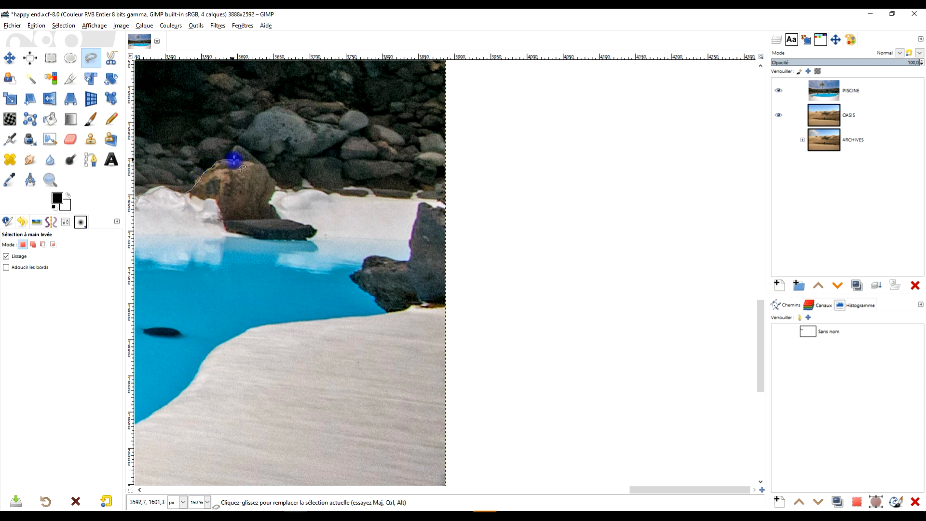
mouse_move(299, 192)
mouse_down()
mouse_move(426, 194)
mouse_move(464, 217)
mouse_move(507, 287)
mouse_move(489, 338)
mouse_move(550, 179)
mouse_move(577, 273)
mouse_move(561, 261)
mouse_move(565, 250)
mouse_move(558, 286)
mouse_move(531, 300)
mouse_move(423, 325)
mouse_move(255, 322)
mouse_move(217, 311)
mouse_move(184, 265)
mouse_move(202, 223)
mouse_move(228, 228)
mouse_up()
key(minus)
key(minus)
key(minus)
key(minus)
key(minus)
key(minus)
key(plus)
key(plus)
key(plus)
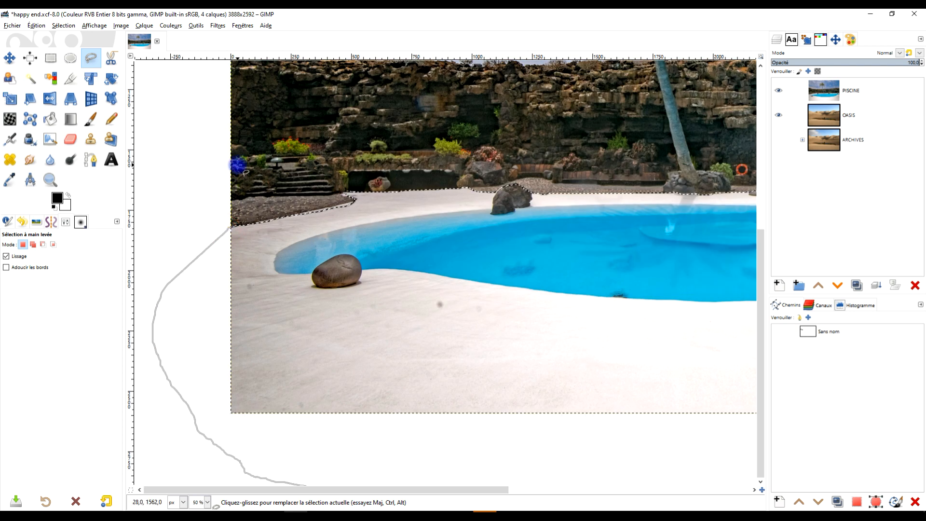
key(Return)
ctrl+scroll(234, 224, down, 2)
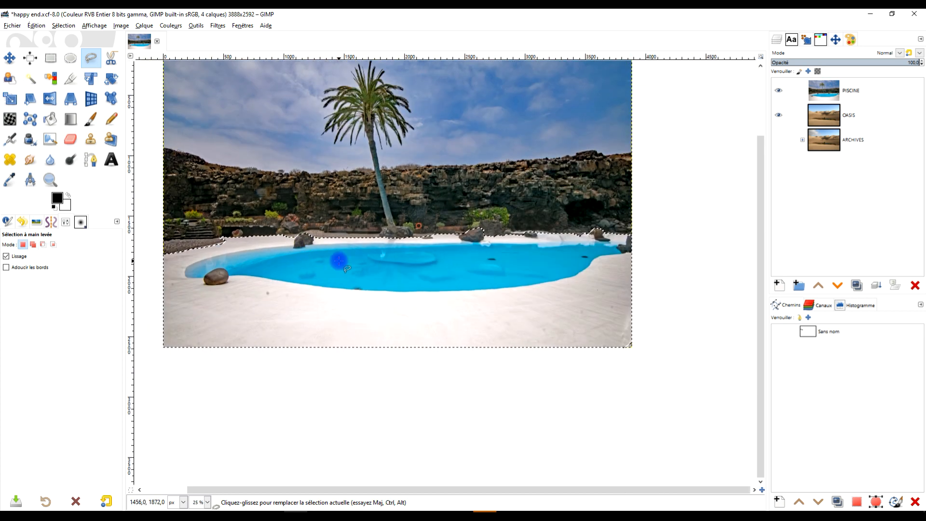
Invert the selection and clear the sky, palm and cliff above the terrace from the PISCINE layer
click(823, 90)
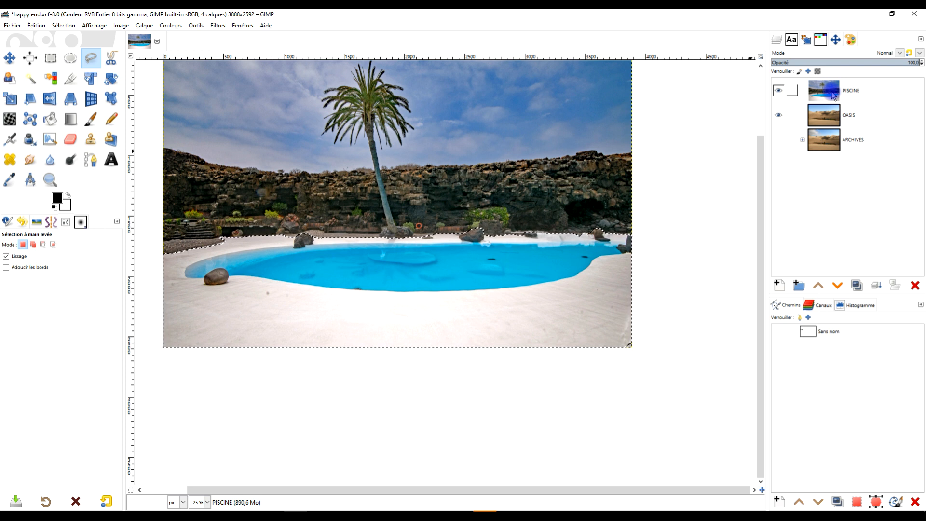
click(533, 91)
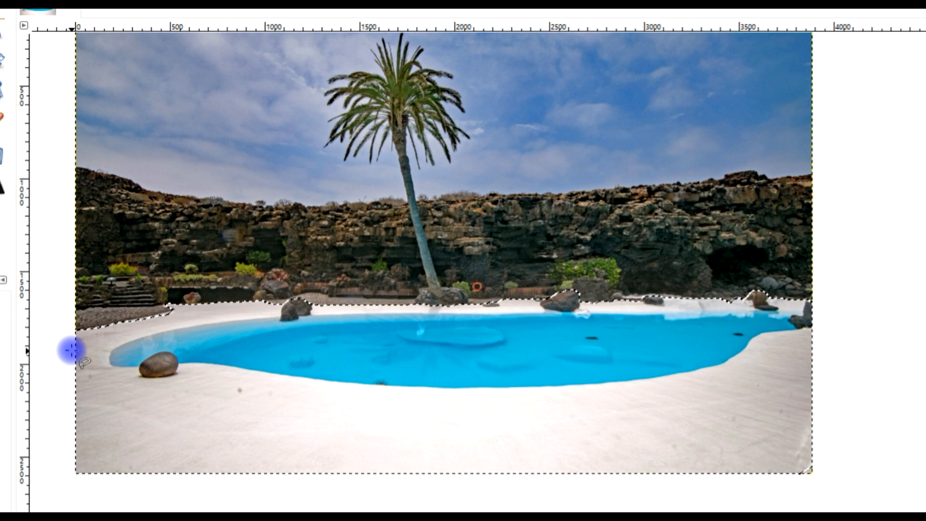
drag(396, 210, 410, 301)
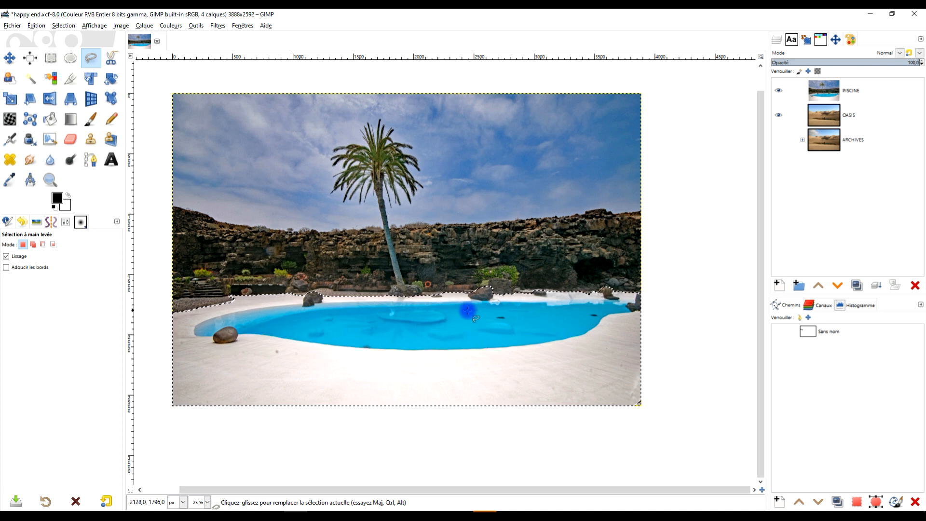
click(63, 25)
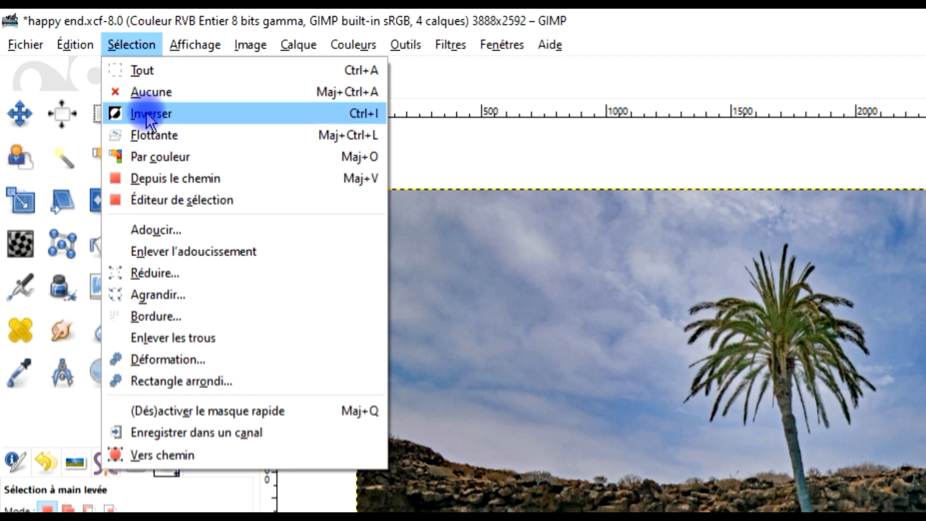
click(87, 68)
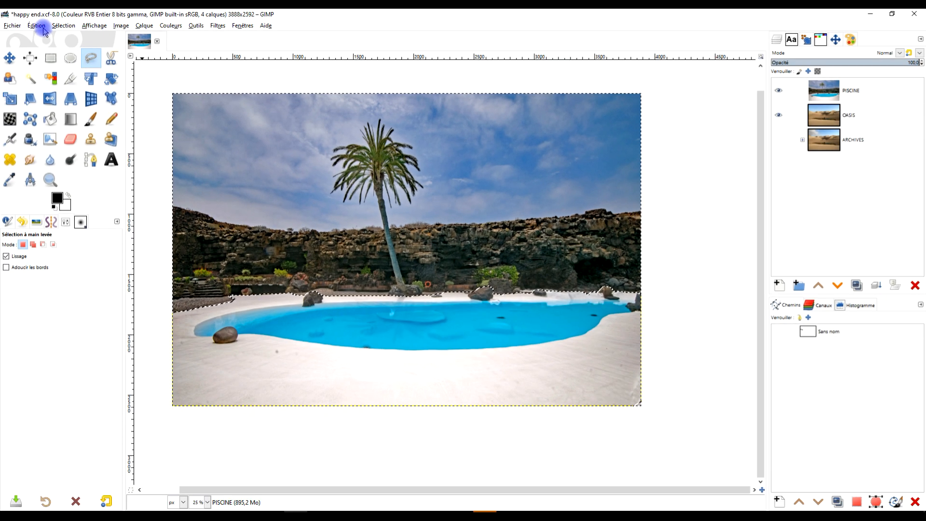
click(75, 44)
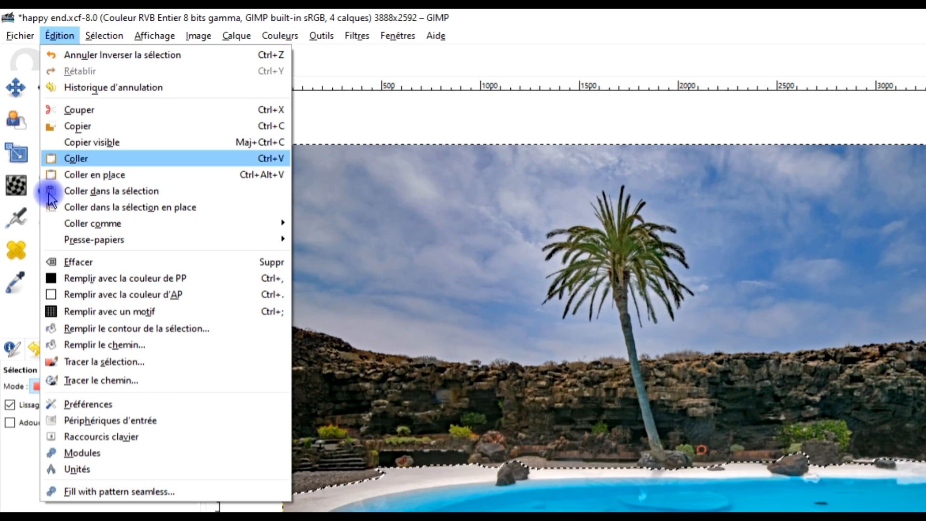
click(92, 270)
Move the PISCINE layer up about 140 px over the desert, keeping its sides aligned with the canvas edges
key(m)
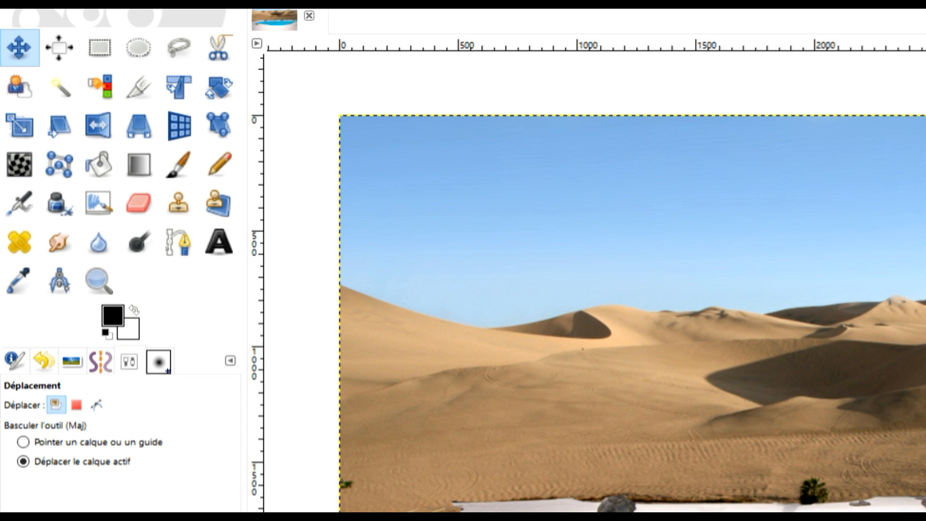
drag(705, 510, 435, 332)
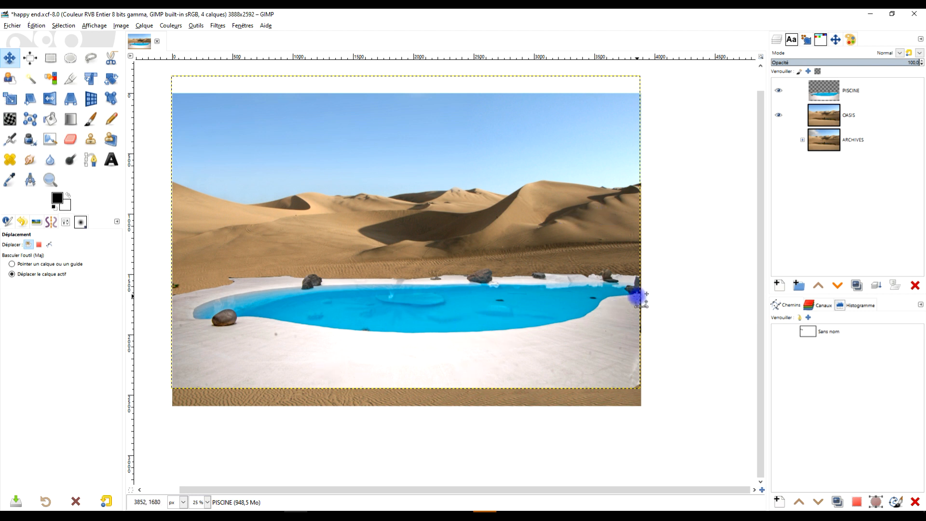
scroll(656, 296, up, 3)
drag(597, 310, 596, 308)
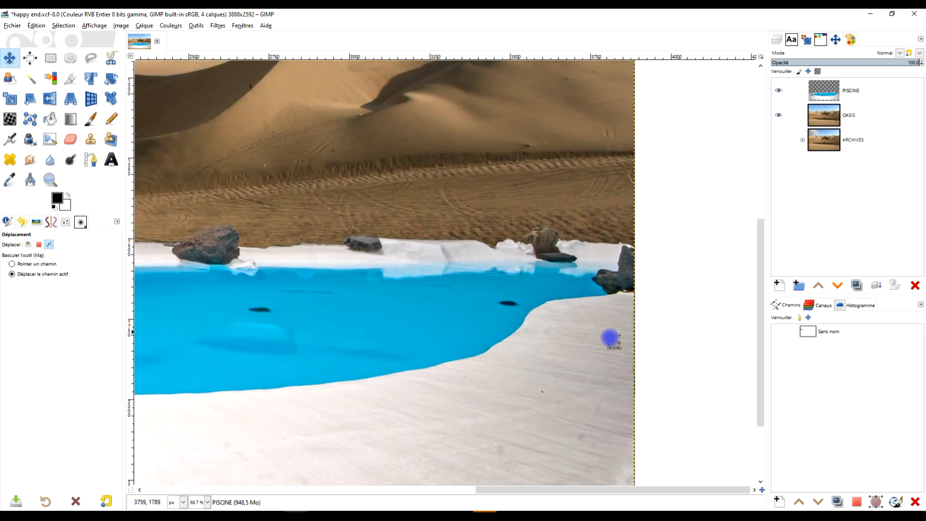
scroll(645, 334, up, 4)
drag(510, 307, 512, 308)
scroll(506, 296, down, 4)
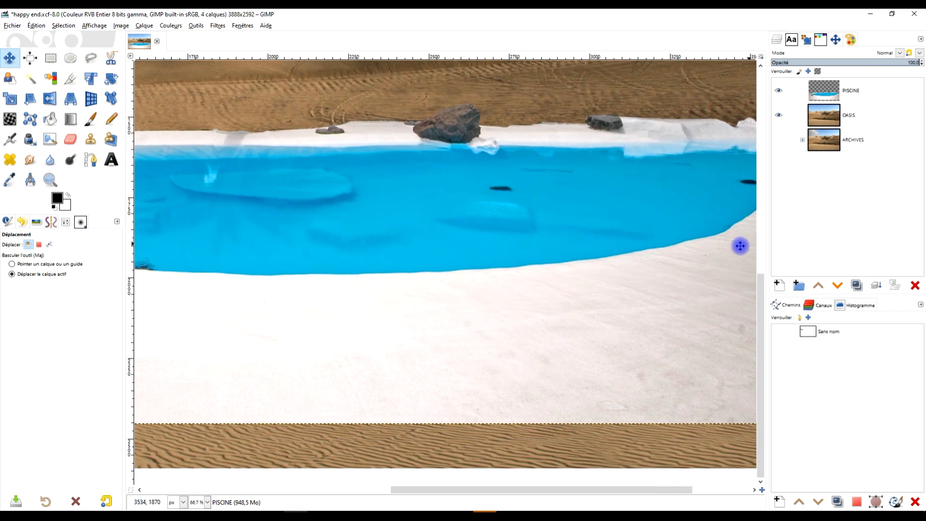
scroll(740, 246, down, 2)
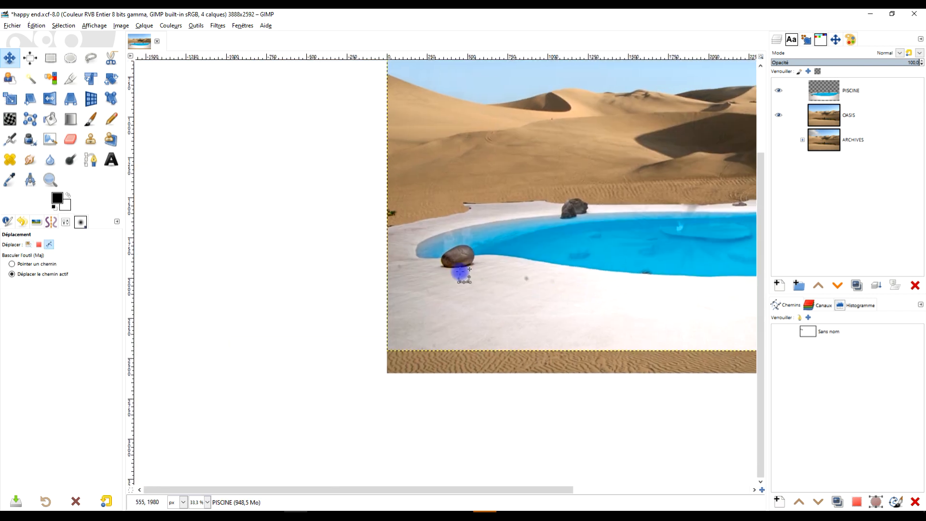
scroll(459, 262, up, 3)
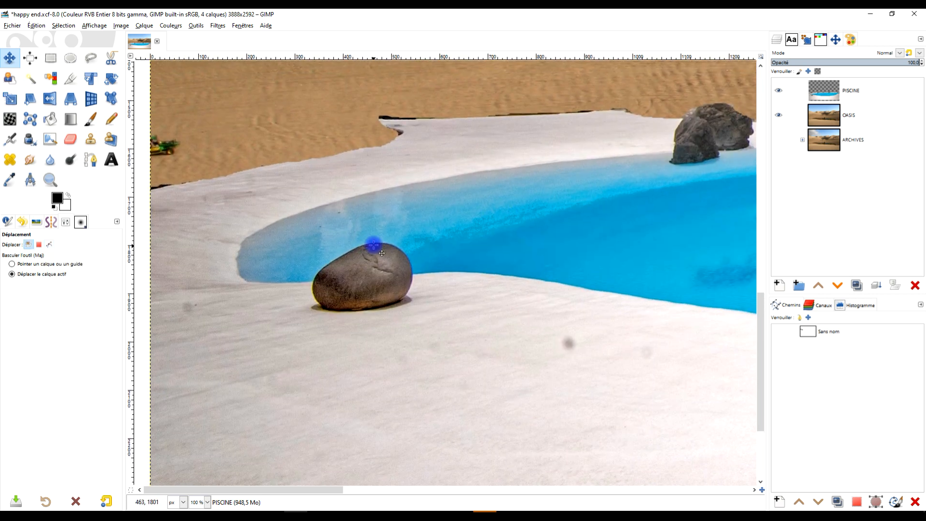
scroll(381, 253, down, 2)
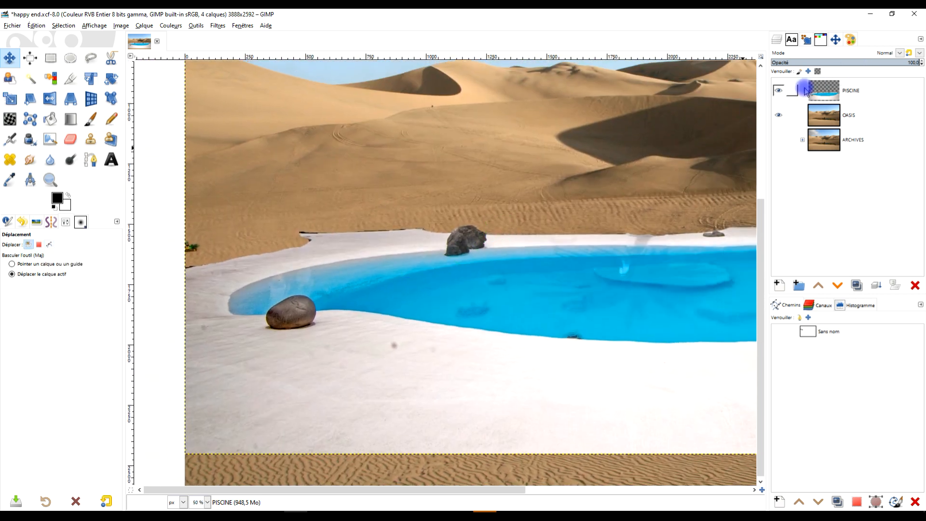
Hide and show the PISCINE layer to compare the desert with and without the pool
click(779, 91)
click(780, 91)
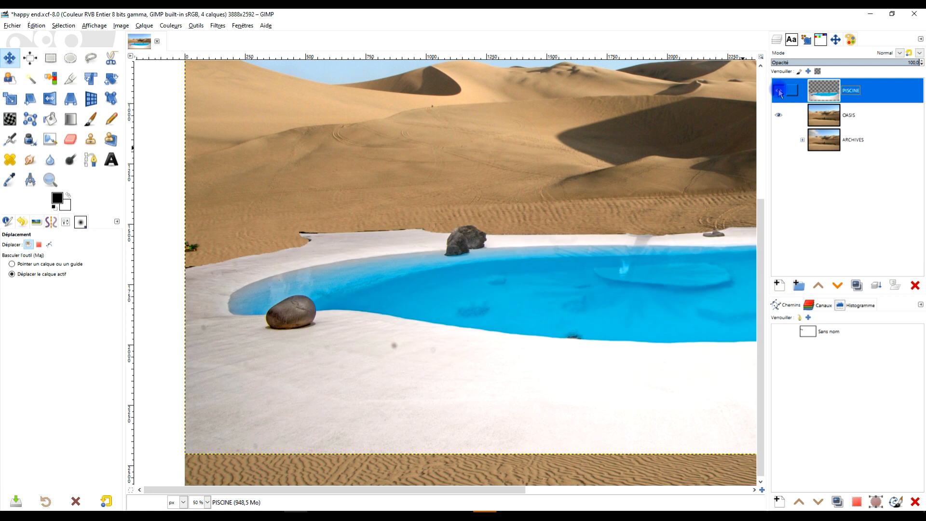
click(780, 91)
click(779, 91)
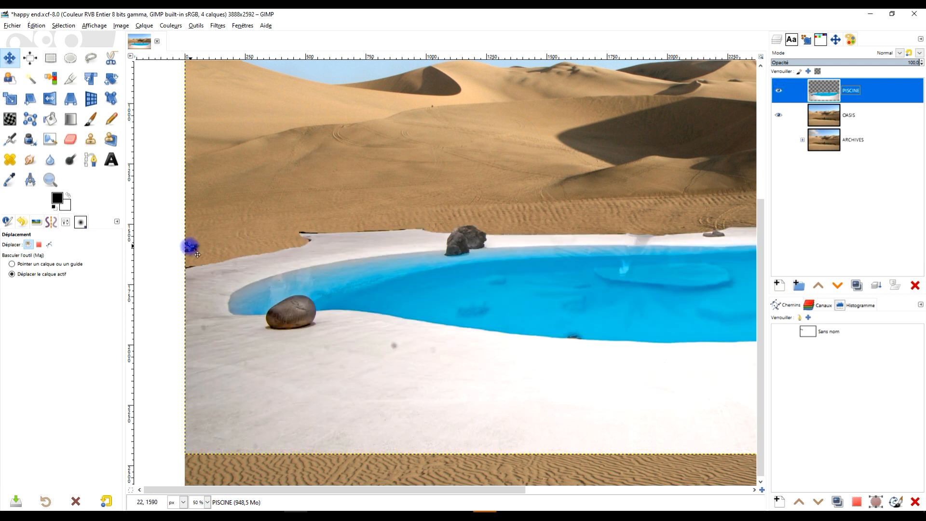
Resize the PISCINE layer's boundary to the image dimensions
scroll(533, 258, down, 2)
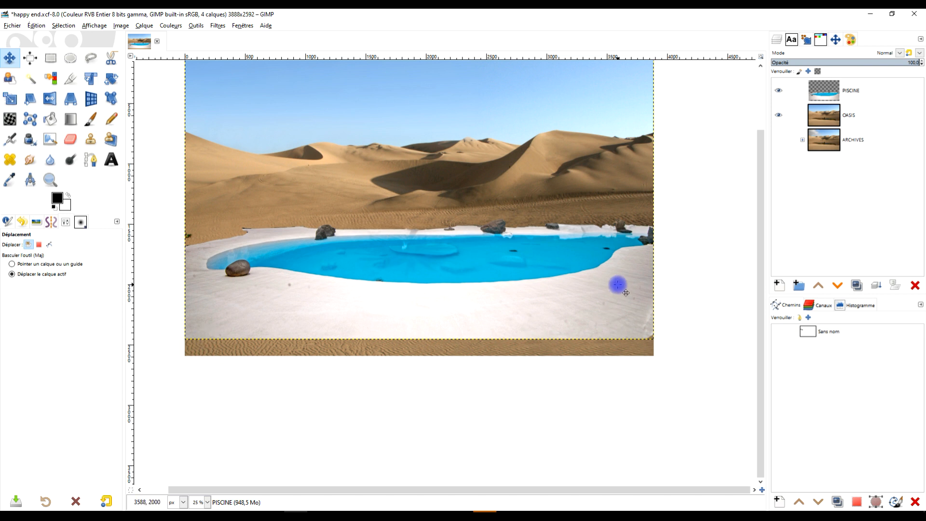
right_click(825, 92)
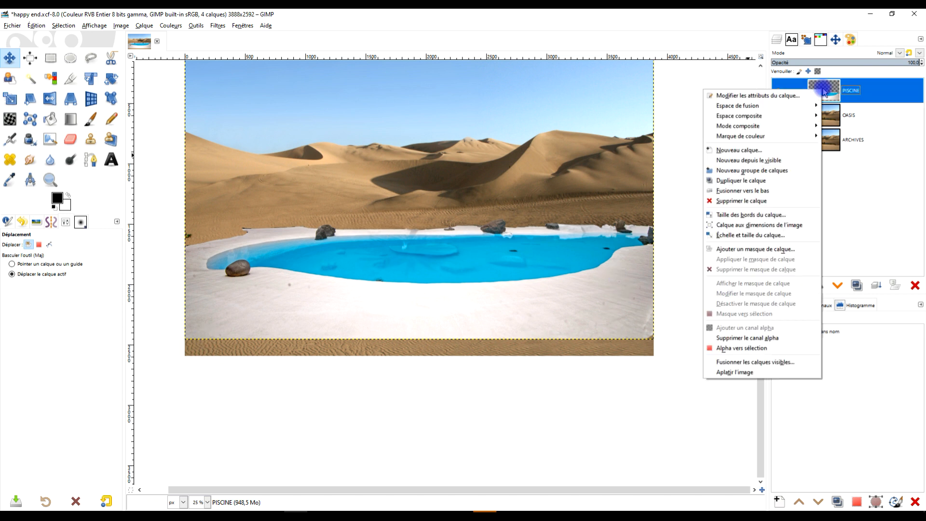
click(792, 228)
drag(574, 225, 598, 265)
scroll(462, 298, up, 1)
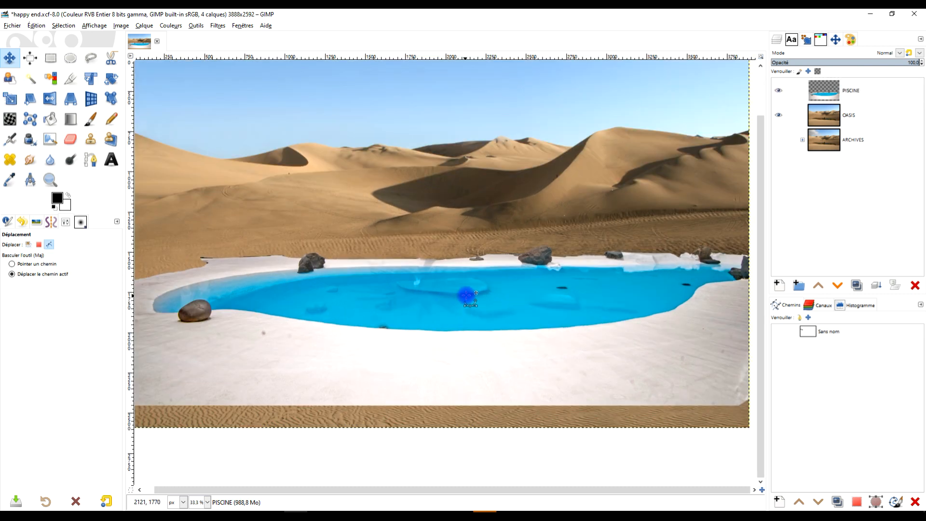
drag(554, 302, 593, 282)
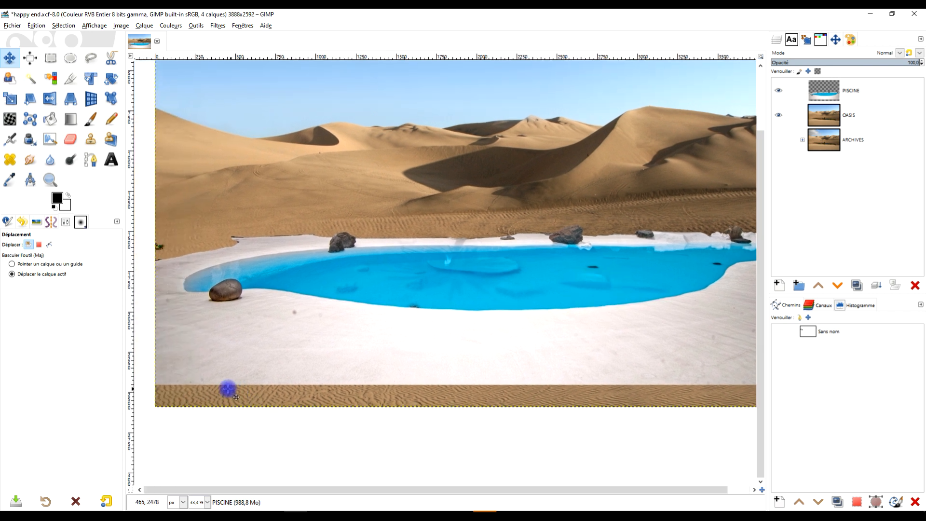
Add a white, full-opacity layer mask to the PISCINE layer
right_click(826, 96)
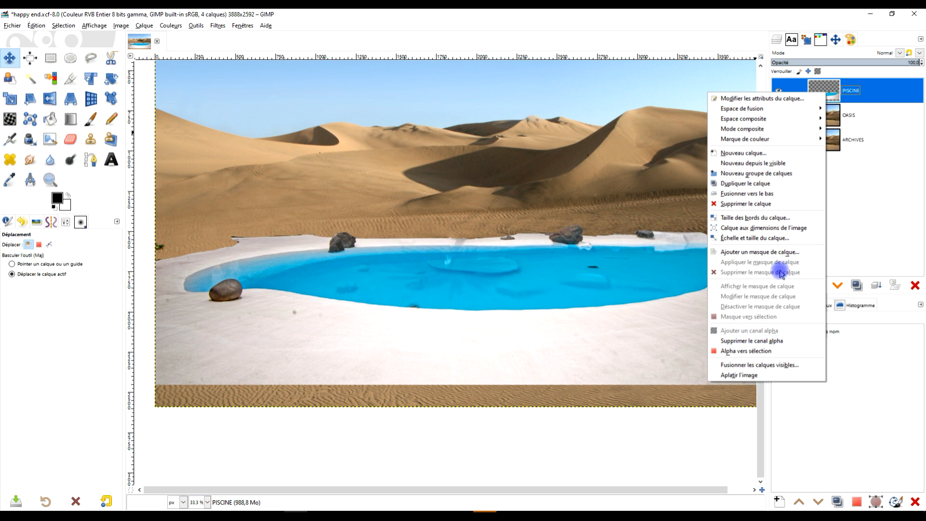
click(756, 251)
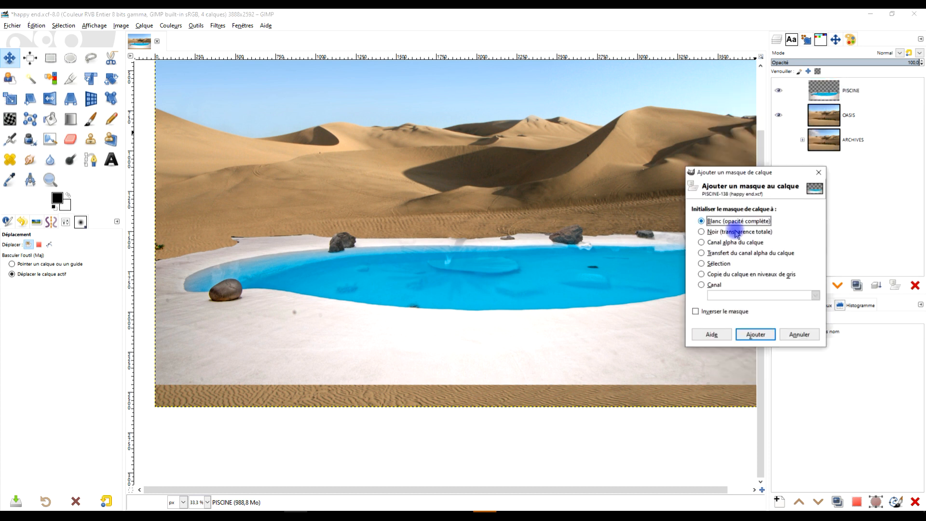
click(755, 334)
click(656, 287)
Set up the Paintbrush with black as foreground and the 2. Hardness 075 brush at size 129
scroll(656, 287, down, 1)
scroll(656, 286, up, 1)
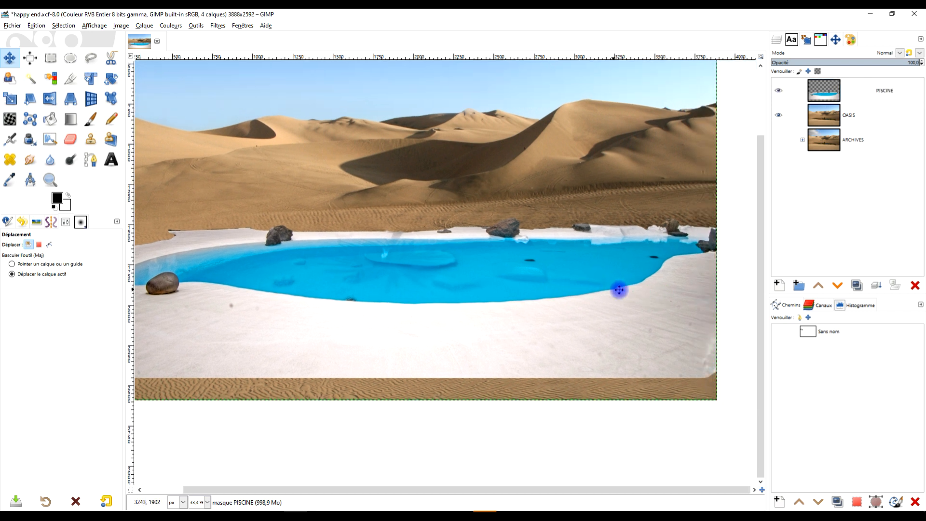
scroll(622, 287, down, 1)
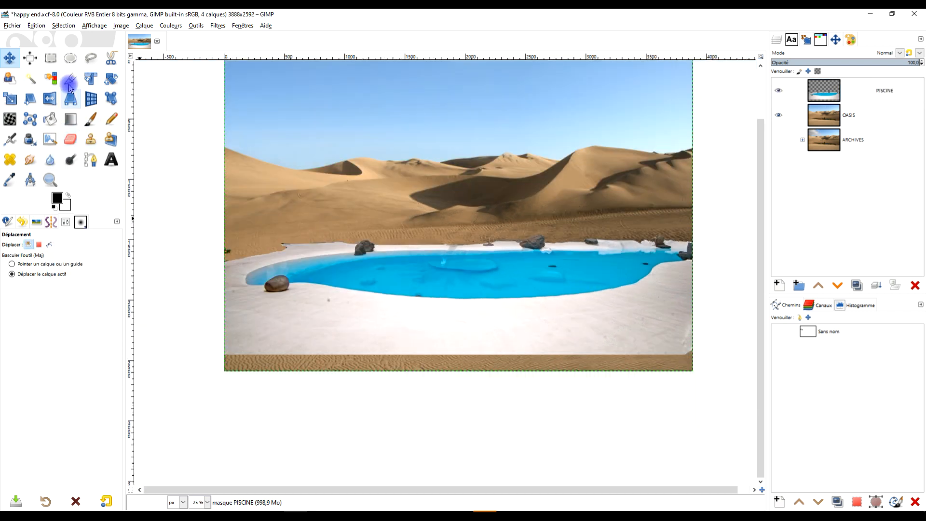
click(90, 121)
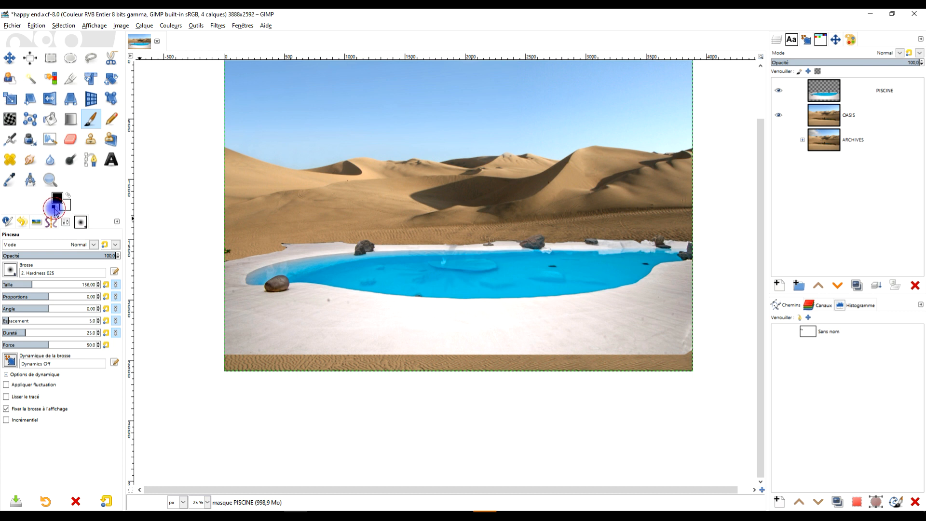
click(11, 270)
click(37, 297)
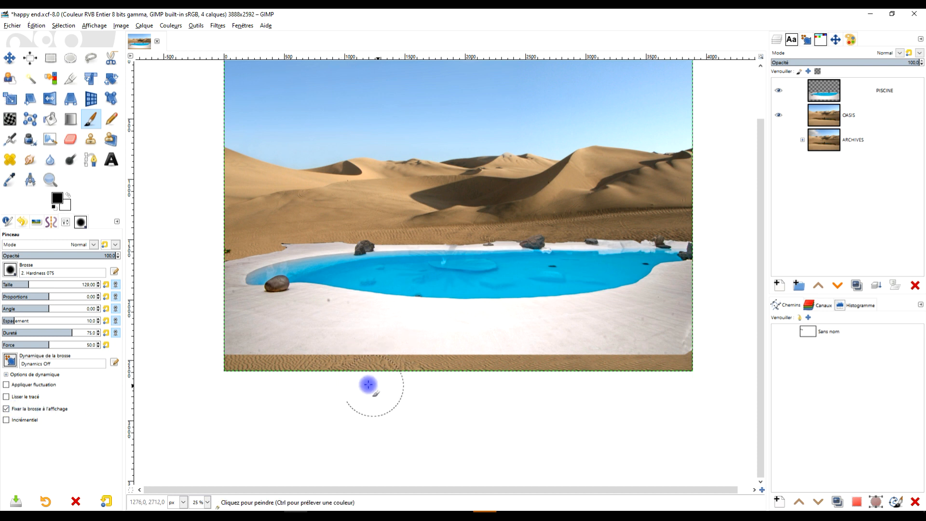
drag(317, 368, 192, 337)
mouse_move(285, 362)
mouse_down()
mouse_move(361, 375)
mouse_move(529, 375)
mouse_move(682, 346)
mouse_move(737, 323)
mouse_move(633, 355)
mouse_move(384, 359)
mouse_move(246, 340)
mouse_move(200, 325)
mouse_move(177, 304)
mouse_move(174, 312)
mouse_move(259, 357)
mouse_move(367, 380)
mouse_move(447, 380)
mouse_move(189, 313)
mouse_move(276, 350)
mouse_move(522, 357)
mouse_move(650, 338)
mouse_move(704, 309)
mouse_move(730, 275)
mouse_up()
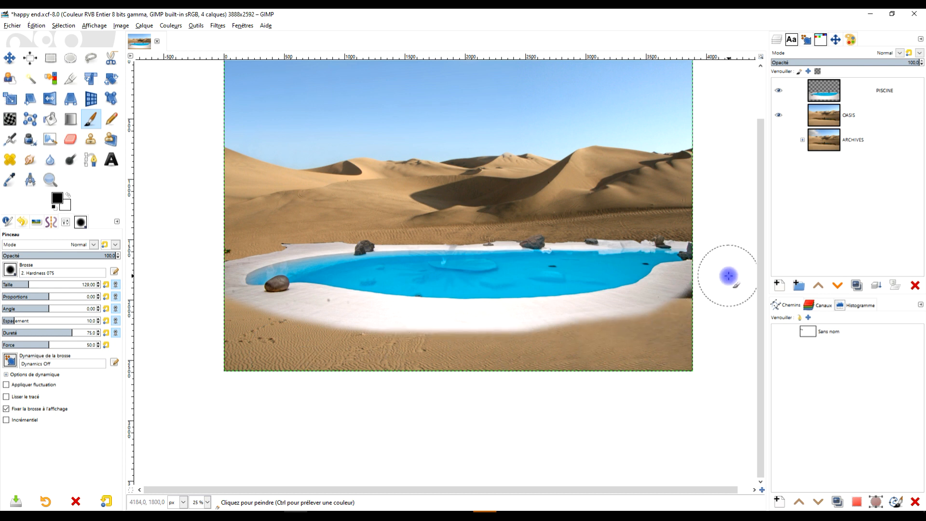
key(ctrl+z)
Paint the PISCINE mask black along the terrace's front edge and left corner, retouch the left border in white, and return to black
mouse_move(733, 337)
mouse_down()
mouse_move(619, 370)
mouse_move(318, 373)
mouse_move(209, 347)
mouse_up()
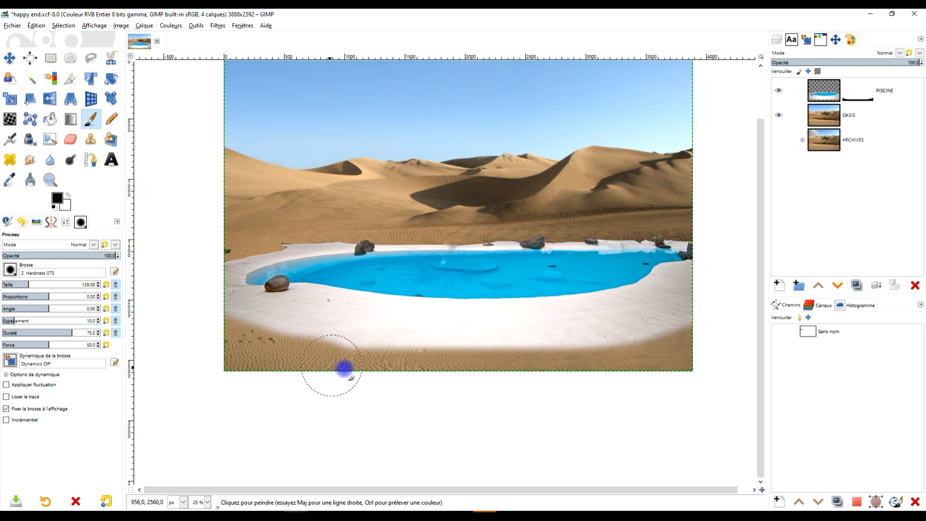
mouse_move(250, 342)
mouse_down()
mouse_move(401, 365)
mouse_move(554, 362)
mouse_move(650, 343)
mouse_up()
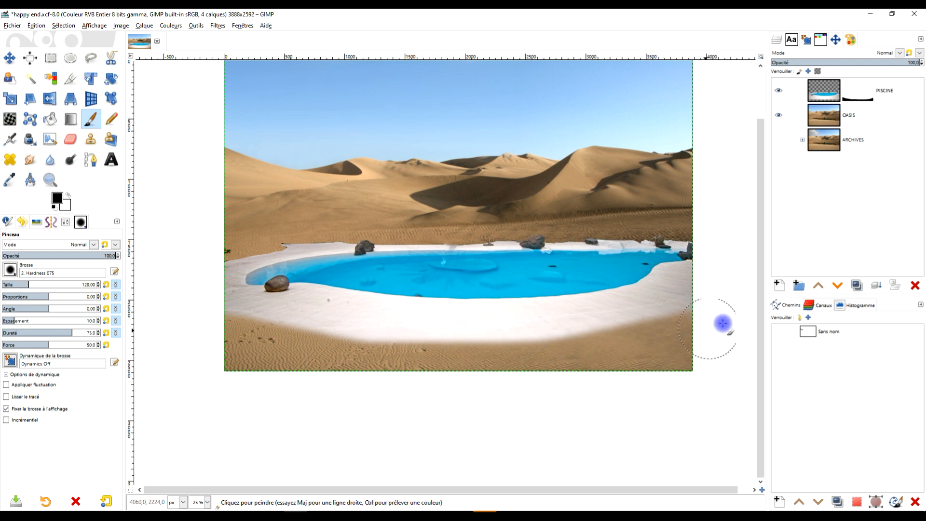
mouse_move(218, 315)
mouse_down()
mouse_move(201, 284)
mouse_move(201, 299)
mouse_move(194, 294)
mouse_move(223, 248)
mouse_up()
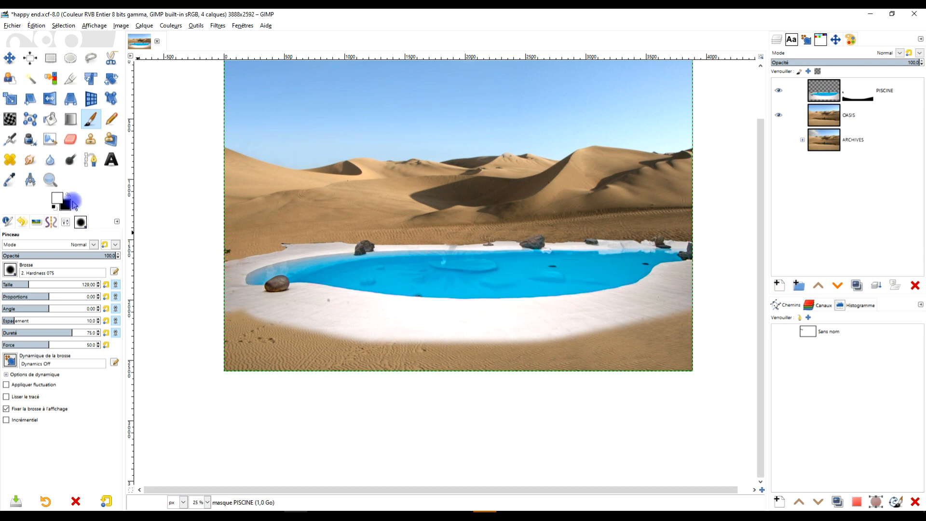
drag(239, 300, 232, 298)
click(50, 183)
click(70, 195)
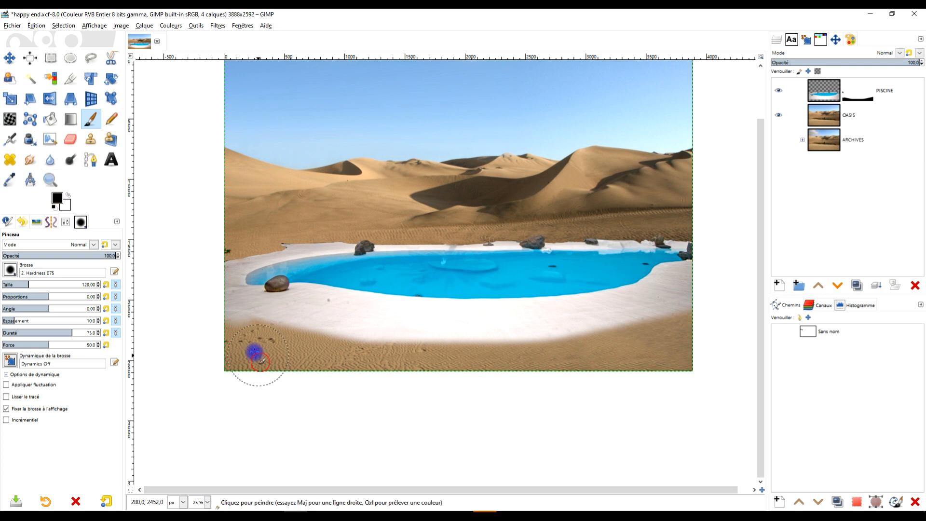
drag(204, 298, 220, 252)
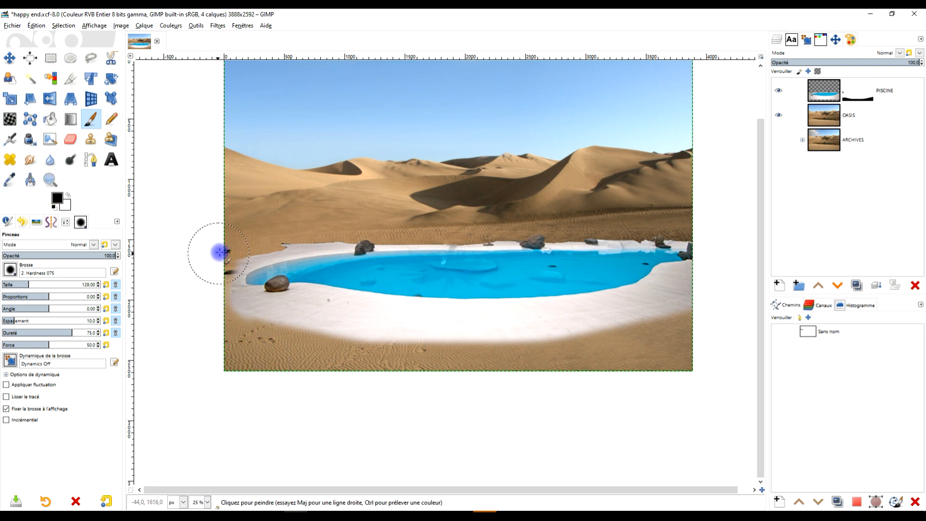
key(ctrl)
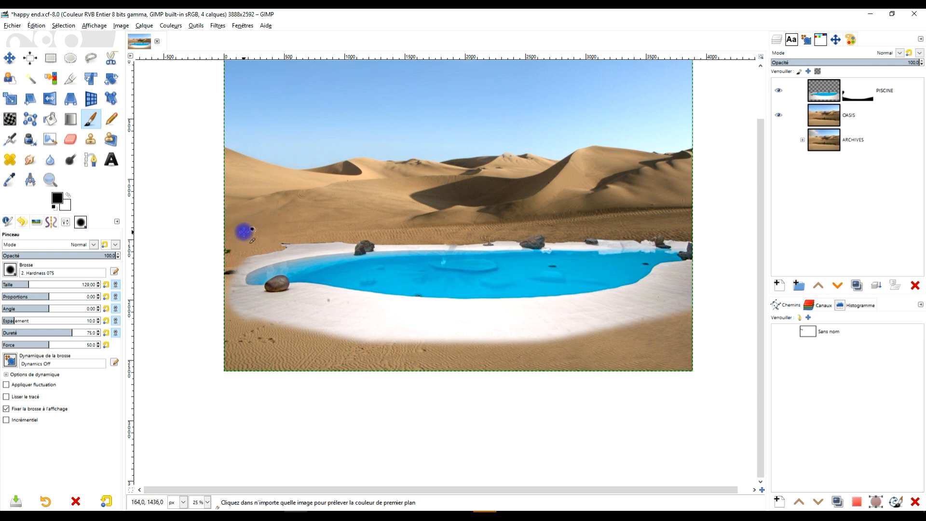
key(ctrl+z)
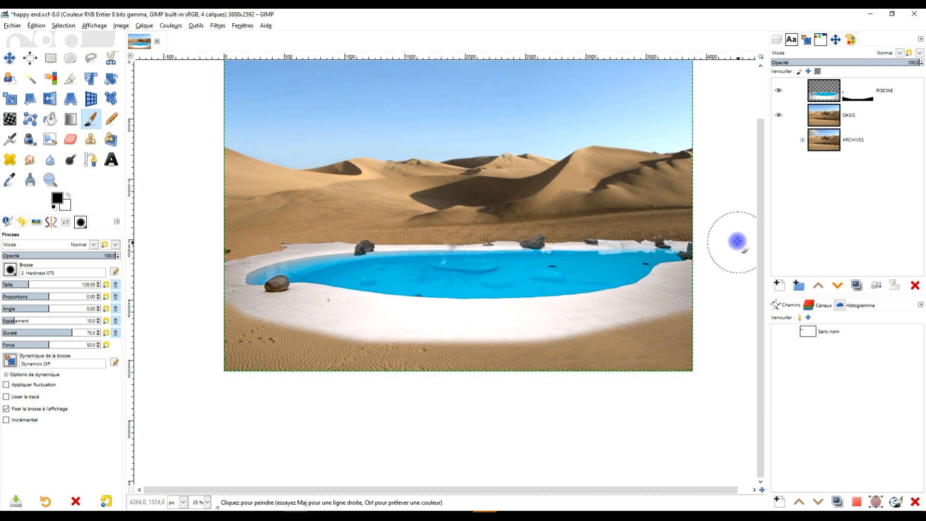
Paint the PISCINE mask black along the terrace's back edge, from left of the large boulder to the right image border
scroll(717, 231, up, 2)
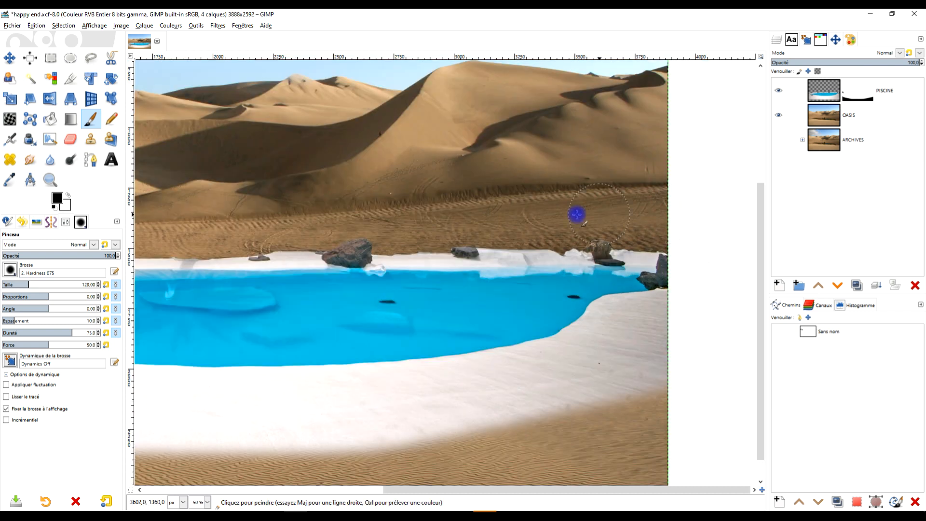
scroll(502, 226, up, 1)
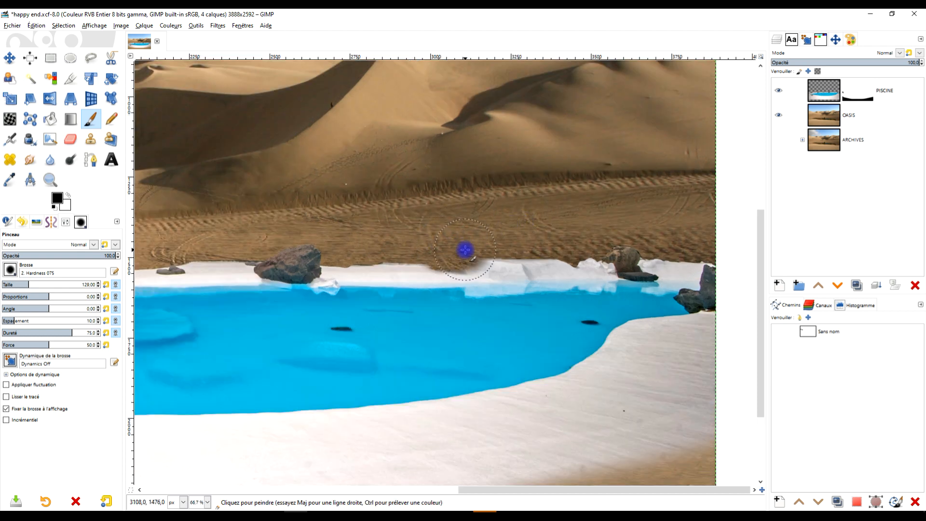
mouse_move(435, 250)
mouse_down()
mouse_move(646, 242)
mouse_move(699, 244)
mouse_move(743, 261)
mouse_up()
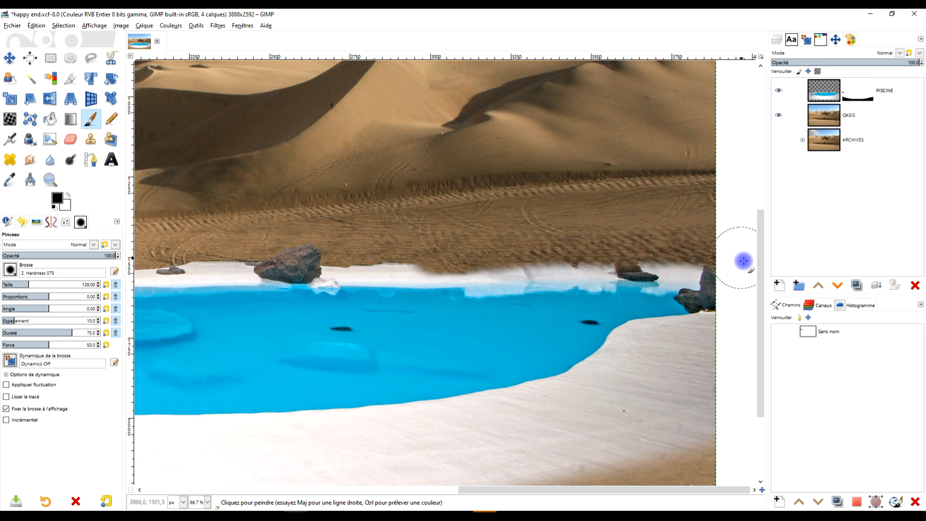
key(ctrl)
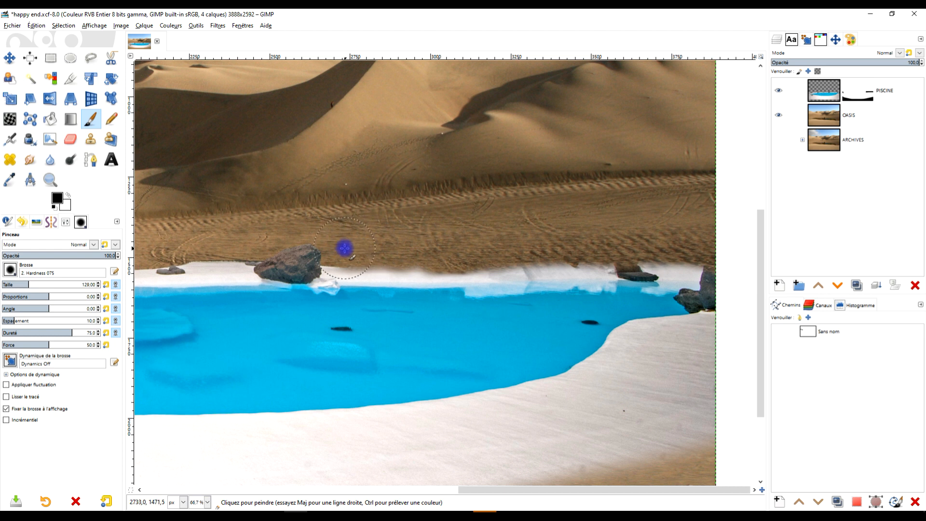
drag(219, 242, 312, 250)
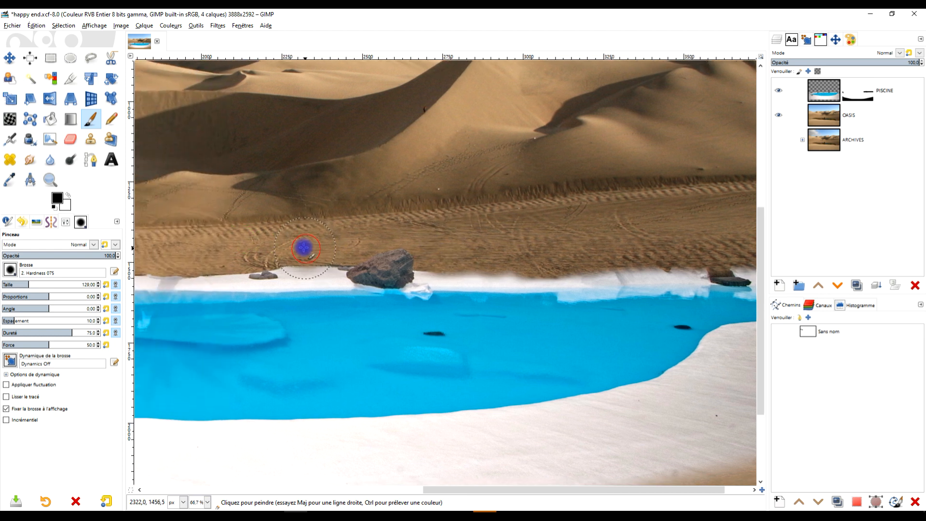
Paint the mask white along the pool's back rim, from beside the large boulder to the flat dark rock
scroll(574, 254, up, 2)
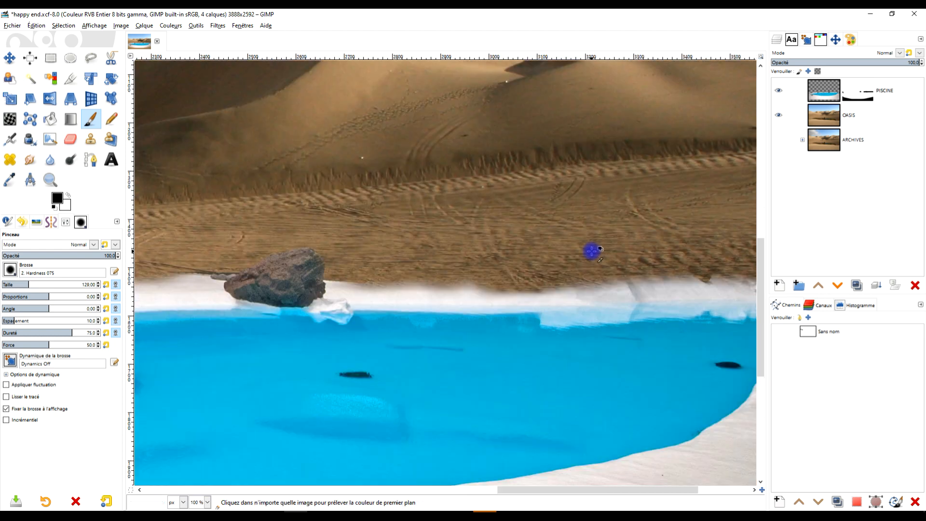
click(67, 201)
mouse_move(398, 337)
mouse_down()
mouse_move(644, 332)
mouse_move(219, 327)
mouse_move(492, 348)
mouse_move(701, 336)
mouse_move(578, 331)
mouse_move(668, 331)
mouse_up()
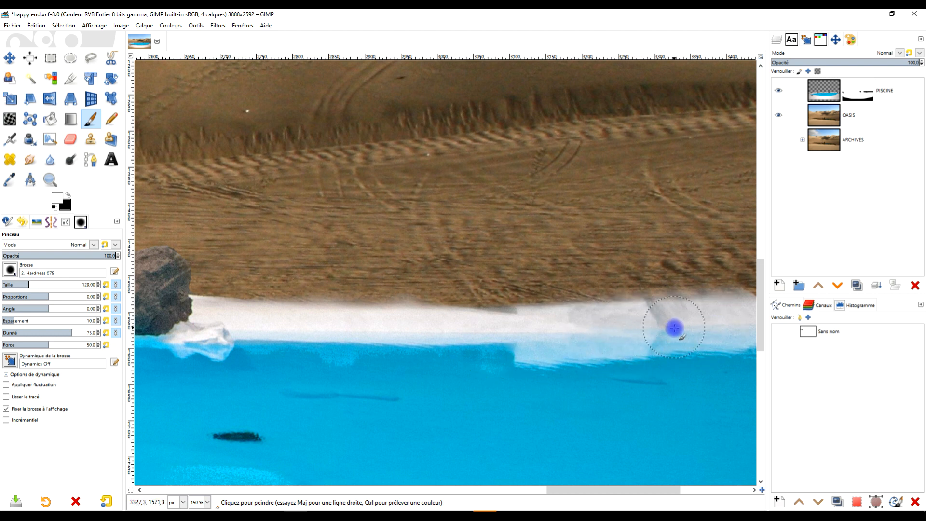
scroll(428, 302, right, 10)
drag(397, 287, 461, 288)
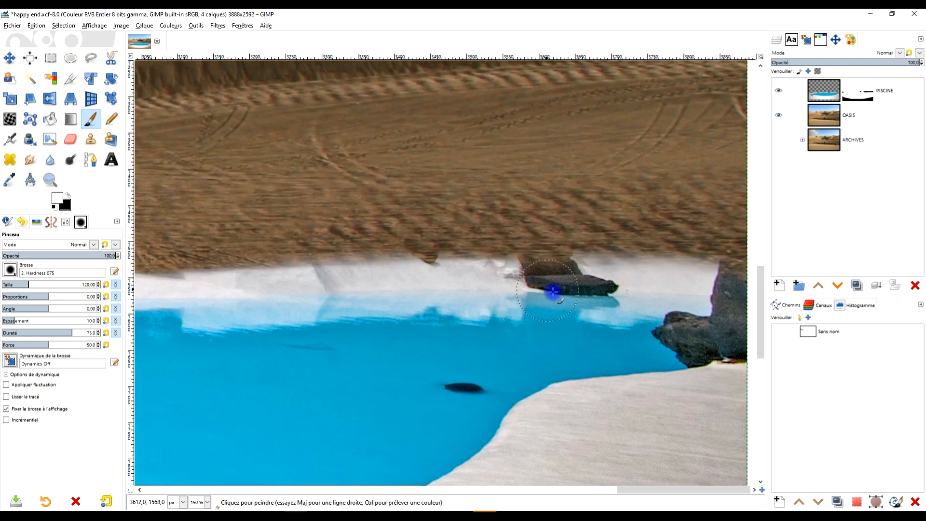
key(ctrl)
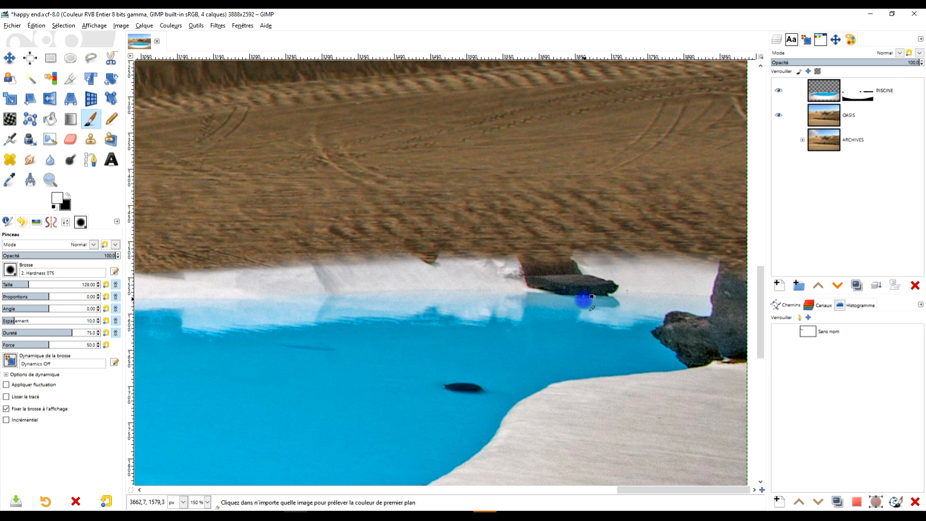
Paint the PISCINE mask black to round off the terrace's front and right edges, and compare with the layer hidden and shown
scroll(583, 300, down, 6)
scroll(579, 361, up, 1)
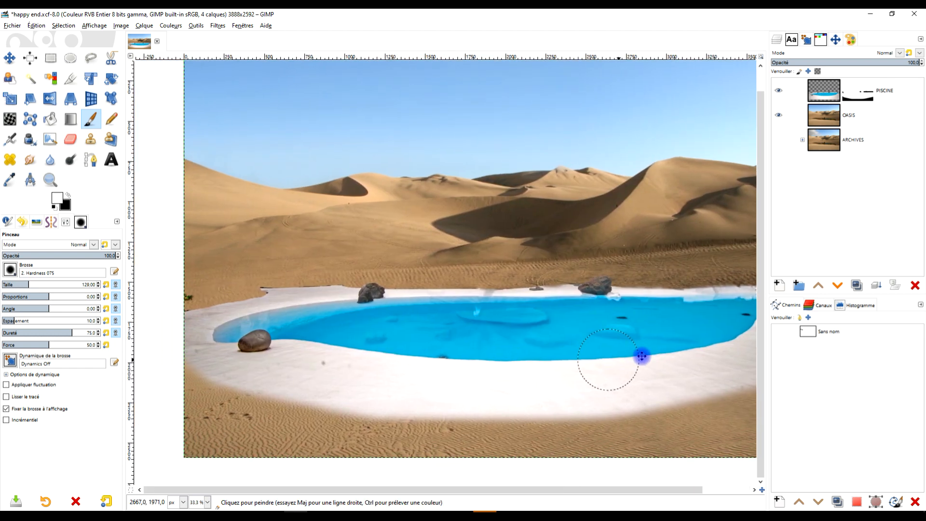
drag(642, 355, 681, 352)
drag(539, 410, 469, 347)
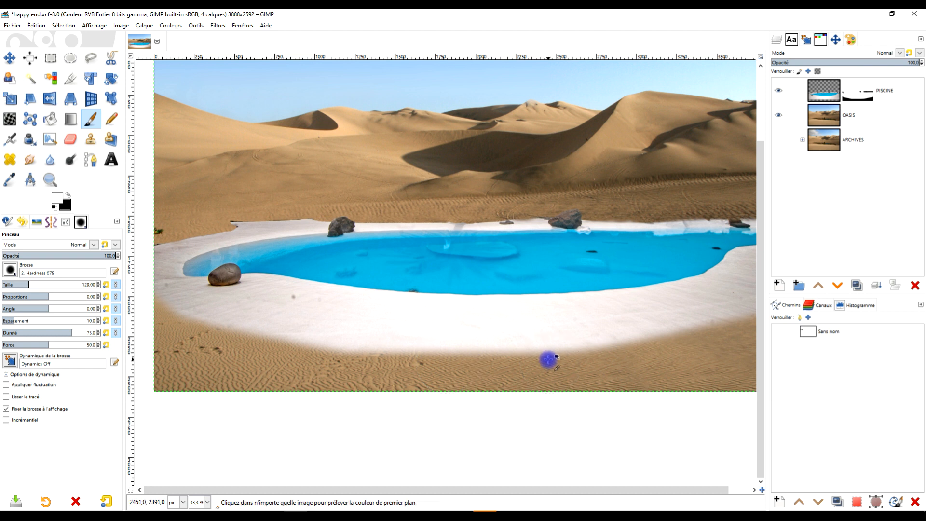
scroll(554, 358, down, 1)
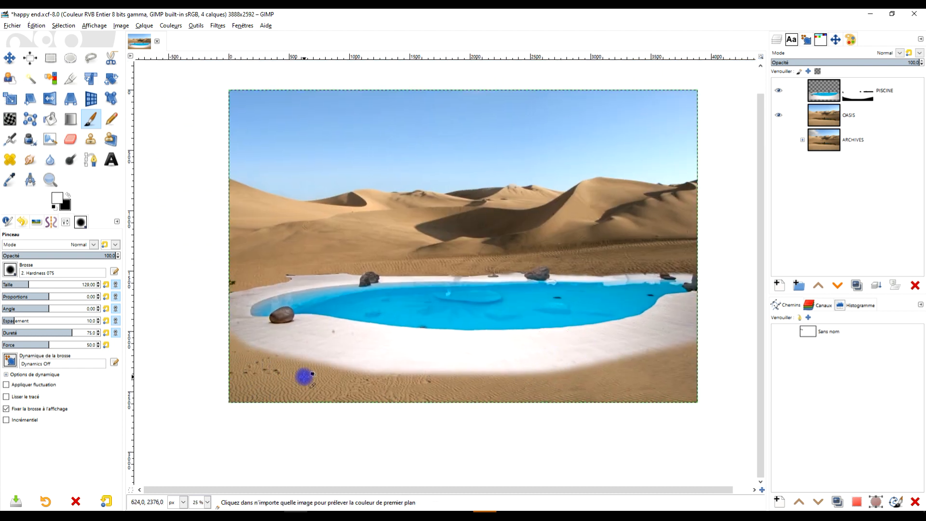
scroll(303, 377, up, 1)
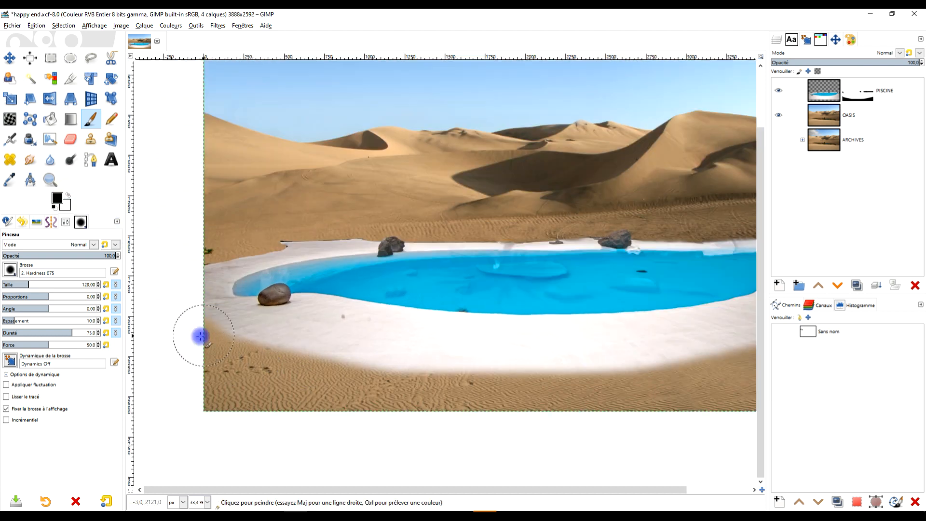
mouse_move(397, 385)
mouse_down()
mouse_move(733, 379)
mouse_move(411, 457)
mouse_move(567, 395)
mouse_move(534, 403)
mouse_move(557, 353)
mouse_up()
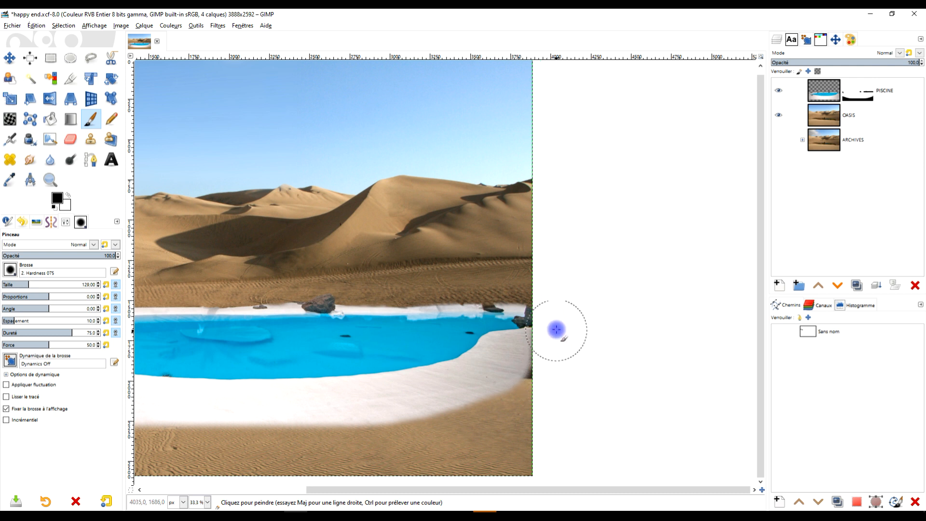
click(777, 91)
click(777, 91)
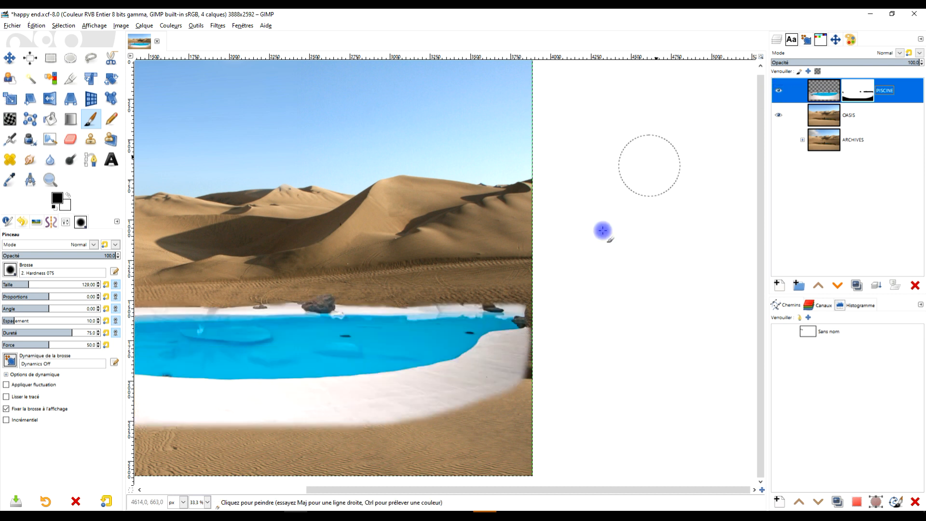
Make OASIS the active layer, hide the PISCINE layer and take the Heal tool to the dark strip at the right border
scroll(508, 364, down, 1)
scroll(515, 360, up, 1)
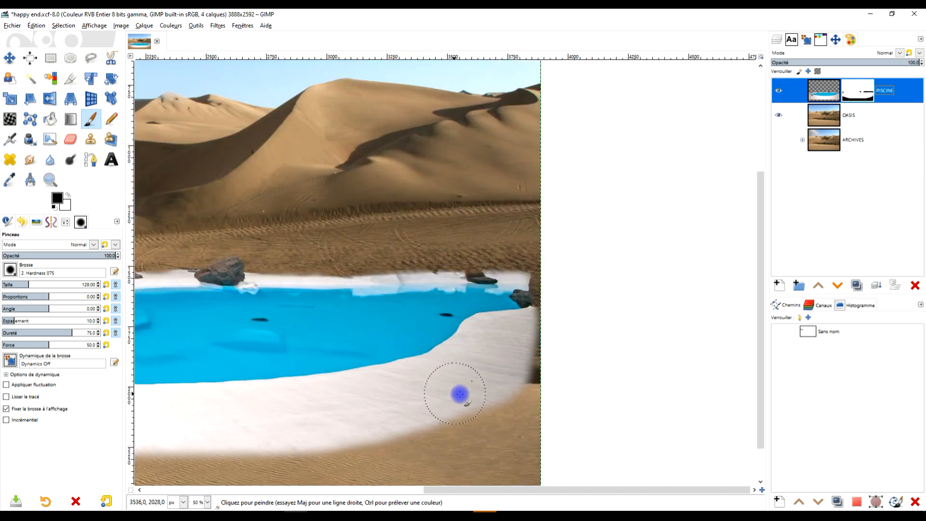
click(819, 118)
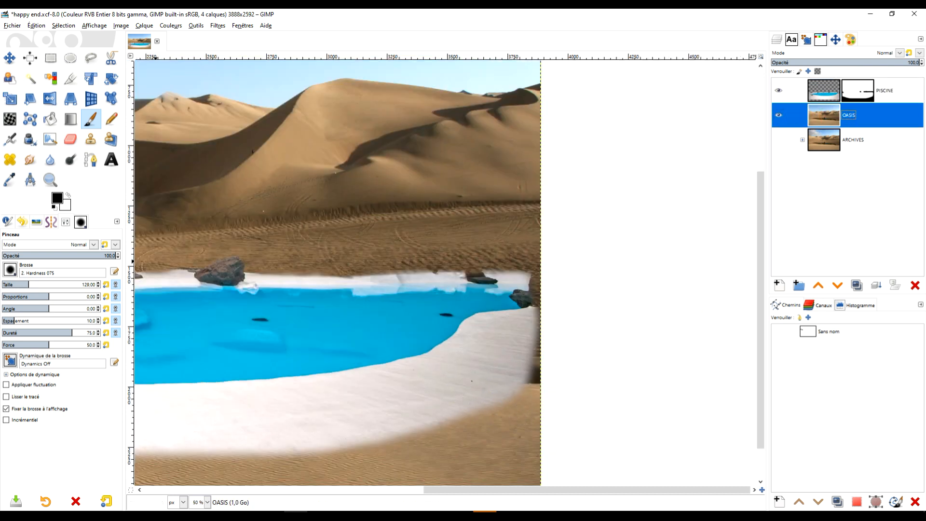
click(10, 160)
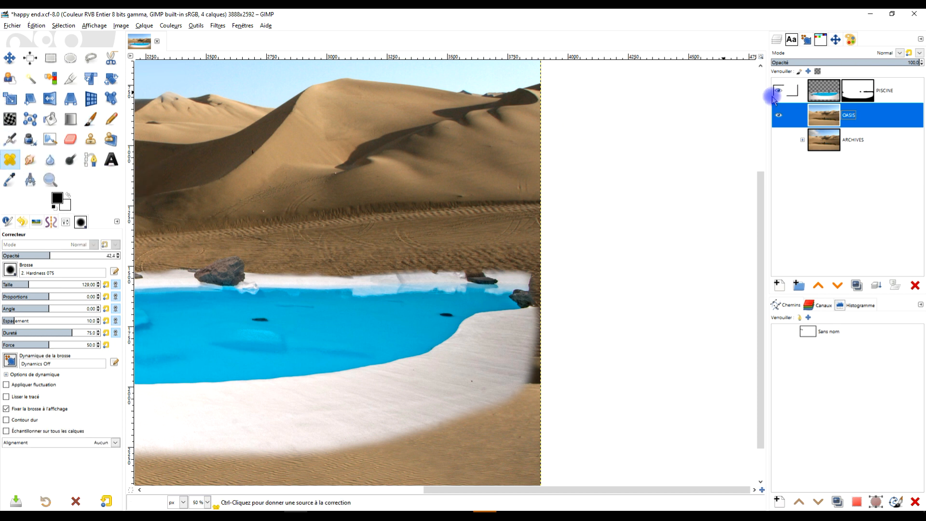
click(778, 91)
scroll(542, 376, down, 1)
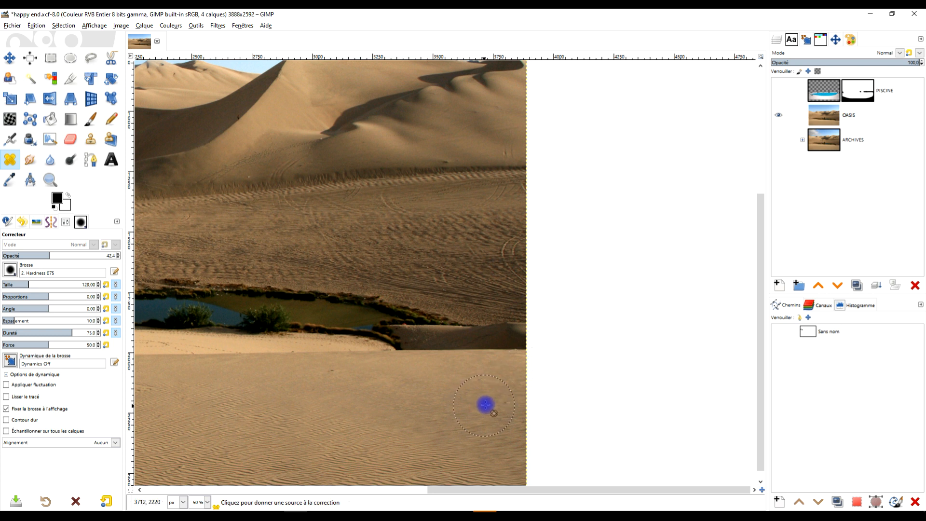
Try to heal the dark sand strip at OASIS's right border at 100 opacity, using foreground sand as source, and undo the strokes
ctrl+click(489, 399)
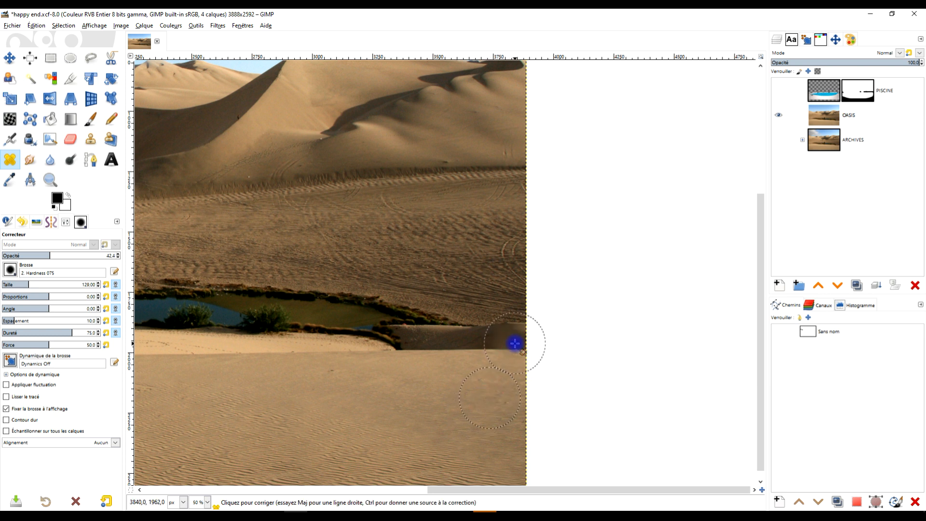
drag(58, 256, 110, 255)
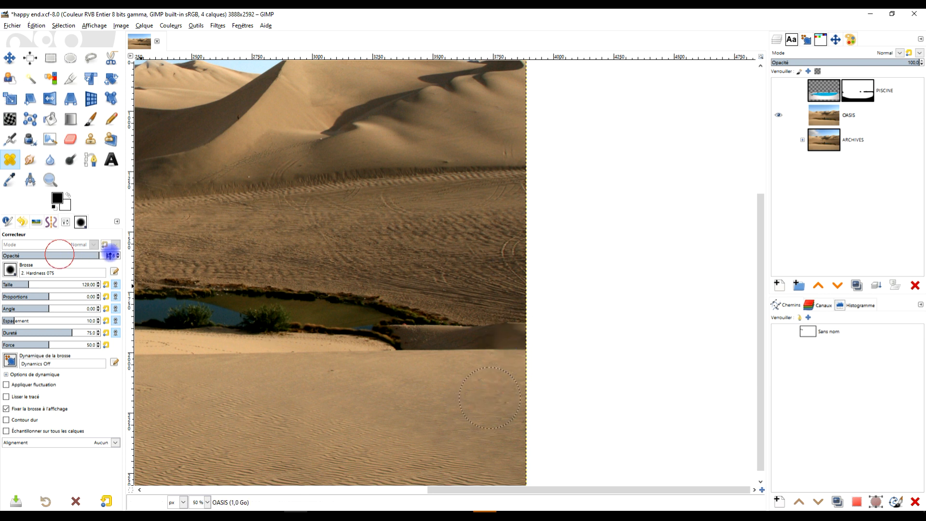
ctrl+click(479, 398)
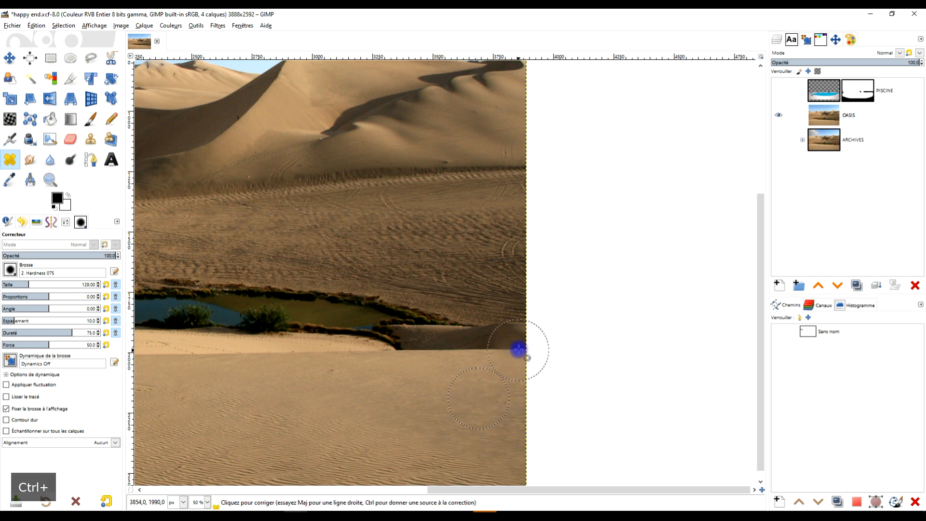
mouse_move(519, 348)
mouse_down()
mouse_move(525, 341)
mouse_move(496, 342)
mouse_up()
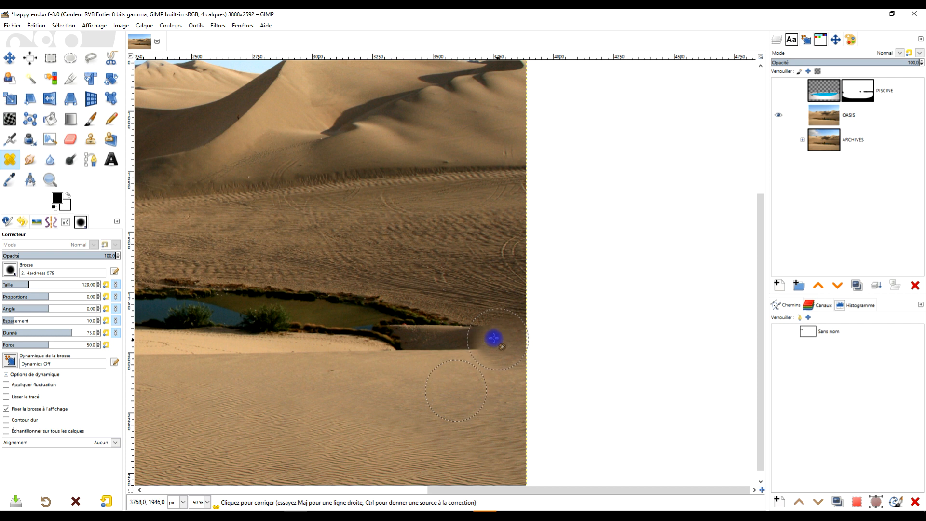
ctrl+click(430, 400)
click(503, 375)
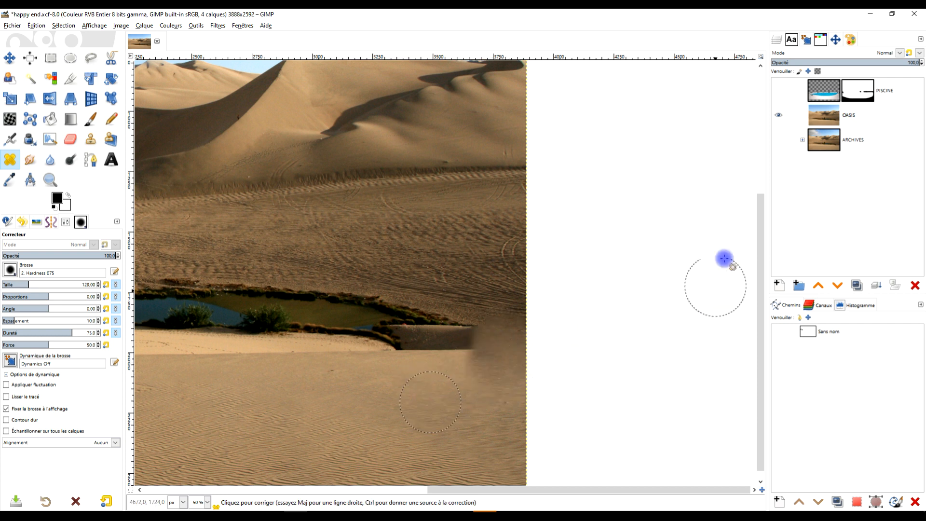
key(ctrl+z)
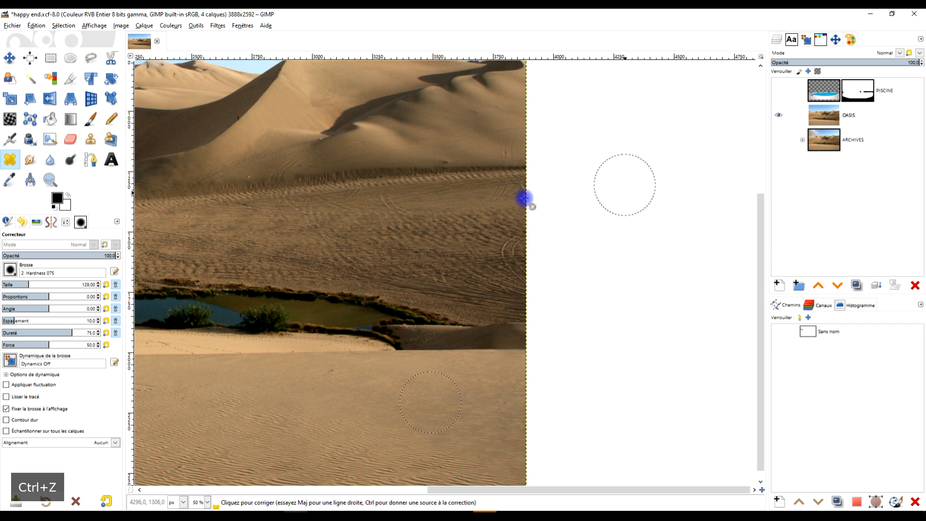
Clone clean foreground sand over the dark strip at OASIS's right border at 91.5 opacity, and show the PISCINE layer again
click(89, 140)
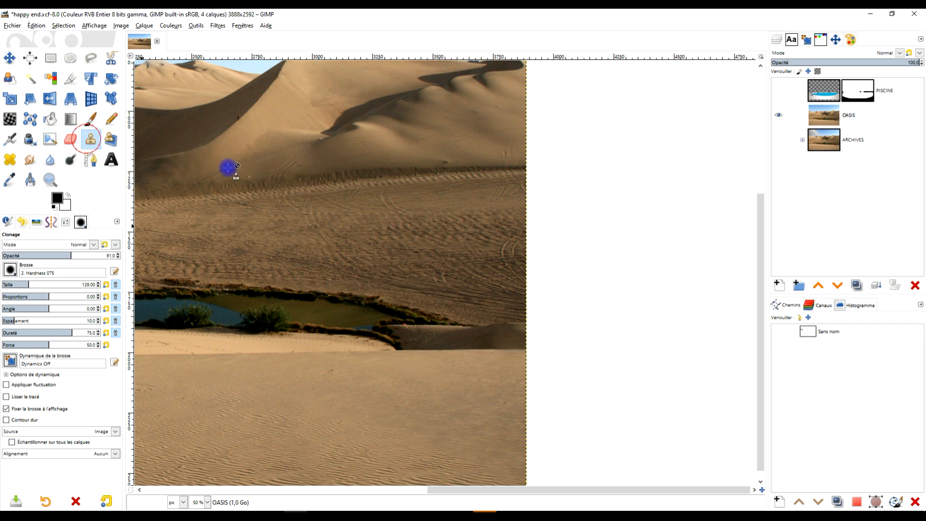
ctrl+click(438, 398)
mouse_move(522, 332)
mouse_down()
mouse_move(443, 333)
mouse_move(530, 333)
mouse_up()
click(497, 340)
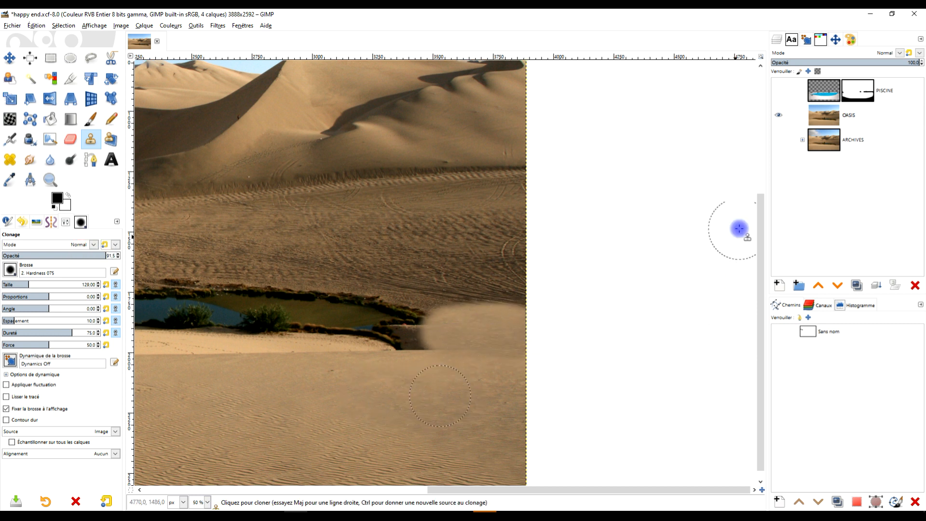
click(782, 91)
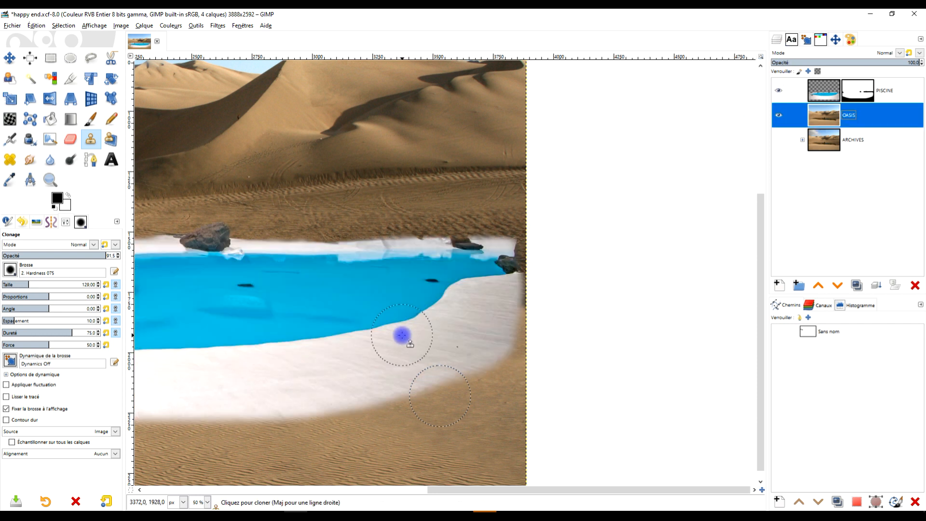
Clone sand over the green vegetation at OASIS's left border, and compare with the PISCINE layer hidden and shown
scroll(402, 334, down, 2)
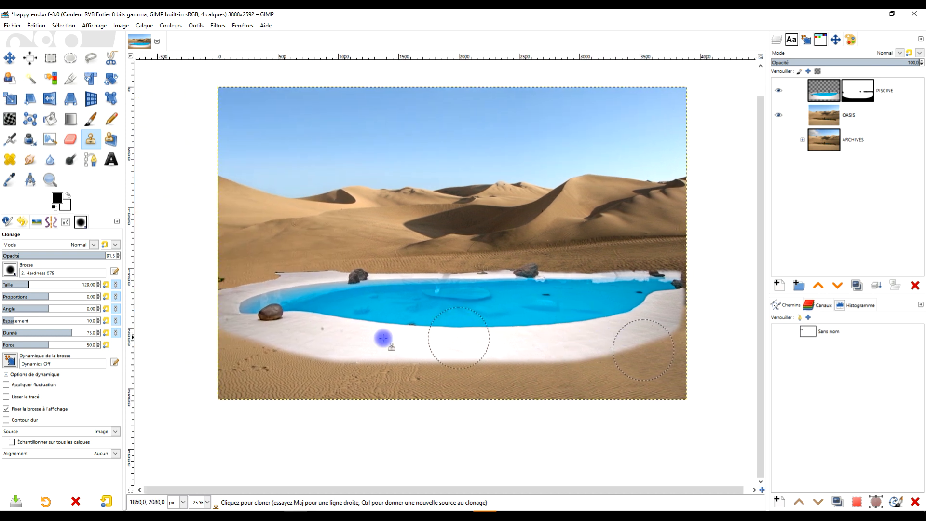
scroll(215, 286, up, 1)
scroll(216, 286, up, 4)
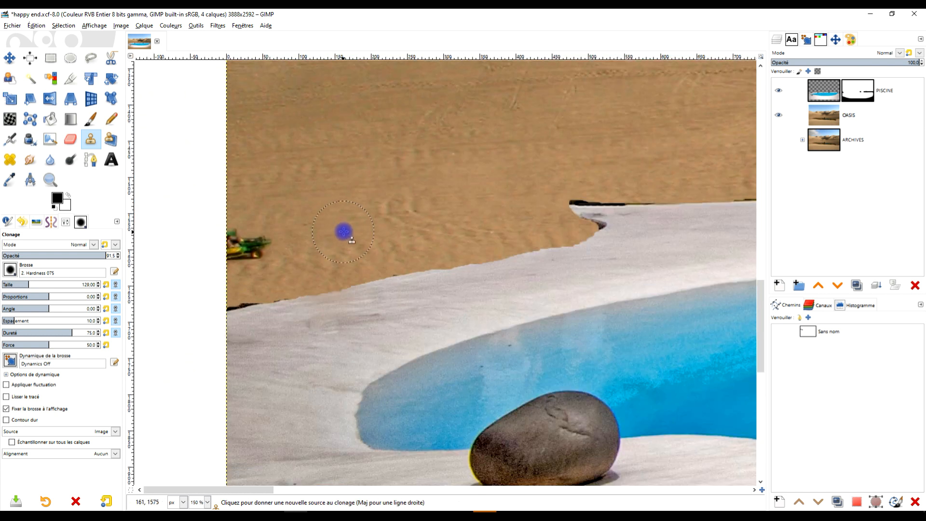
click(827, 119)
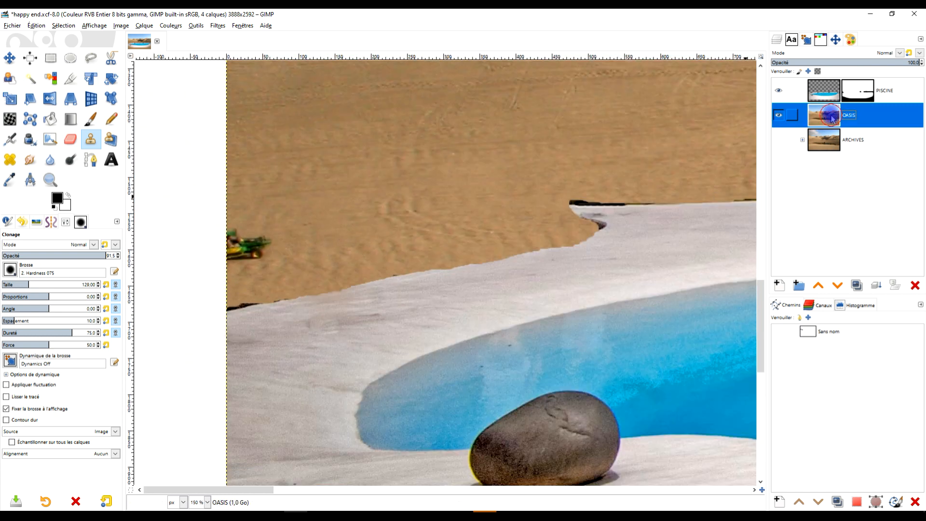
ctrl+click(346, 224)
mouse_move(250, 250)
mouse_down()
mouse_move(225, 238)
mouse_move(239, 267)
mouse_move(222, 304)
mouse_up()
click(796, 121)
click(779, 91)
click(778, 91)
Paint the PISCINE mask black with the Paintbrush along the terrace's back-left edge, removing the black line and the jagged notch
drag(632, 215, 341, 298)
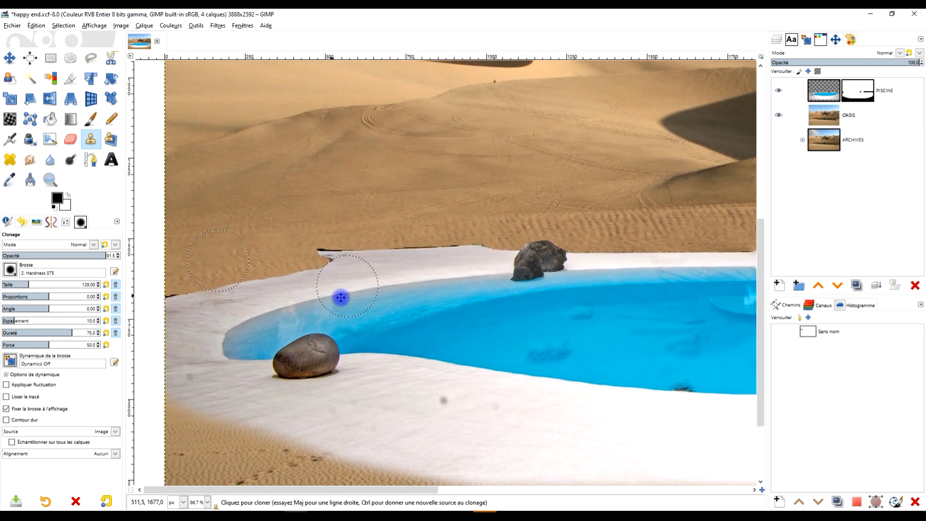
scroll(318, 263, up, 2)
click(858, 95)
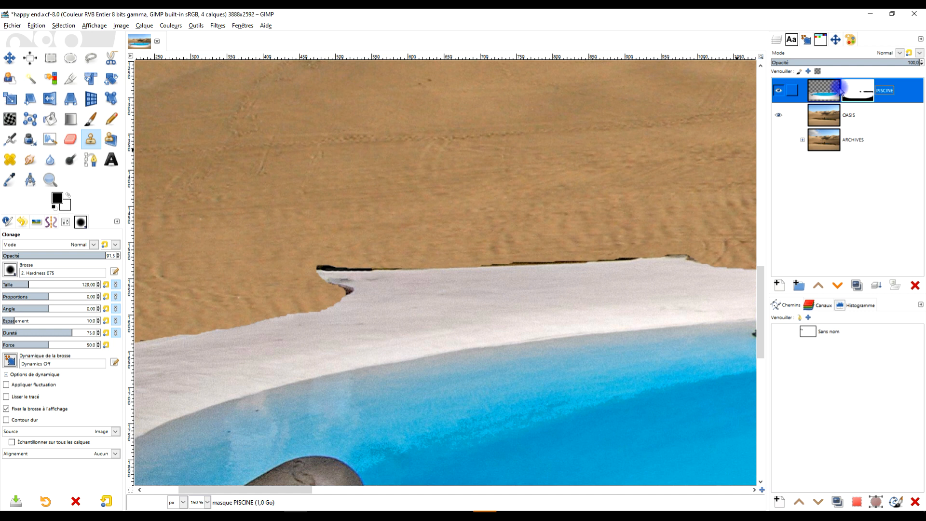
click(87, 120)
mouse_move(289, 279)
mouse_down()
mouse_move(440, 251)
mouse_move(696, 240)
mouse_up()
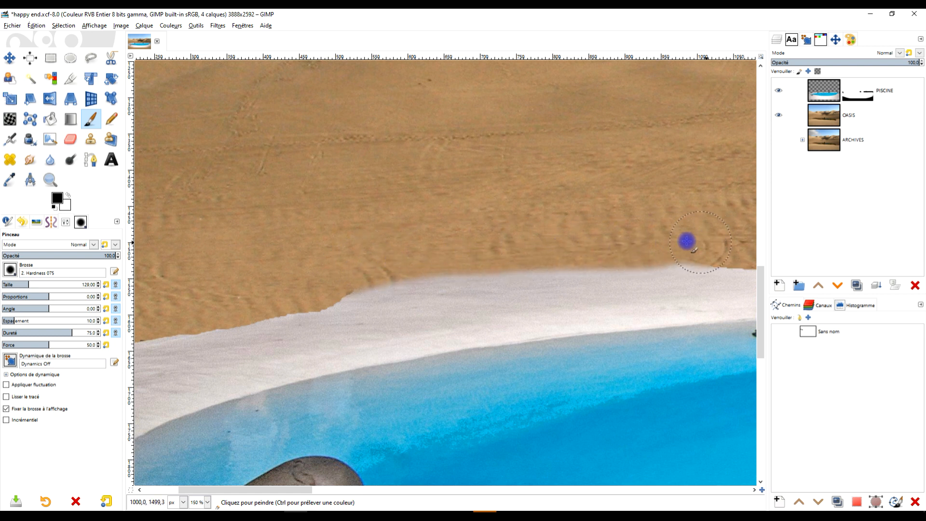
mouse_move(548, 242)
mouse_down()
mouse_move(294, 284)
mouse_move(580, 250)
mouse_move(718, 247)
mouse_move(514, 260)
mouse_move(322, 295)
mouse_up()
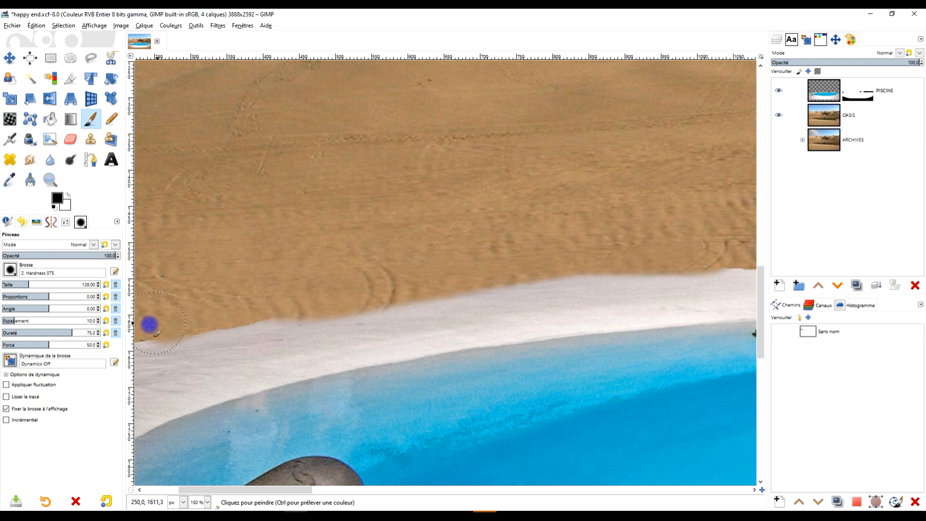
drag(156, 324, 257, 303)
drag(334, 295, 138, 336)
Paint the PISCINE mask black along the terrace edge at the left image border, and smooth the remaining dent in white
key(shift+ctrl+j)
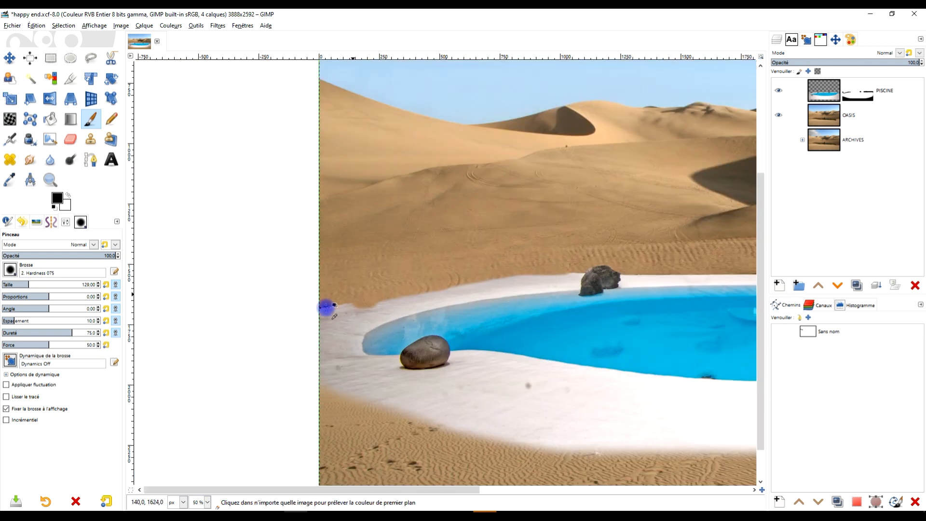
key(2)
mouse_move(334, 313)
mouse_down()
mouse_move(175, 372)
mouse_move(417, 297)
mouse_up()
drag(313, 328, 224, 375)
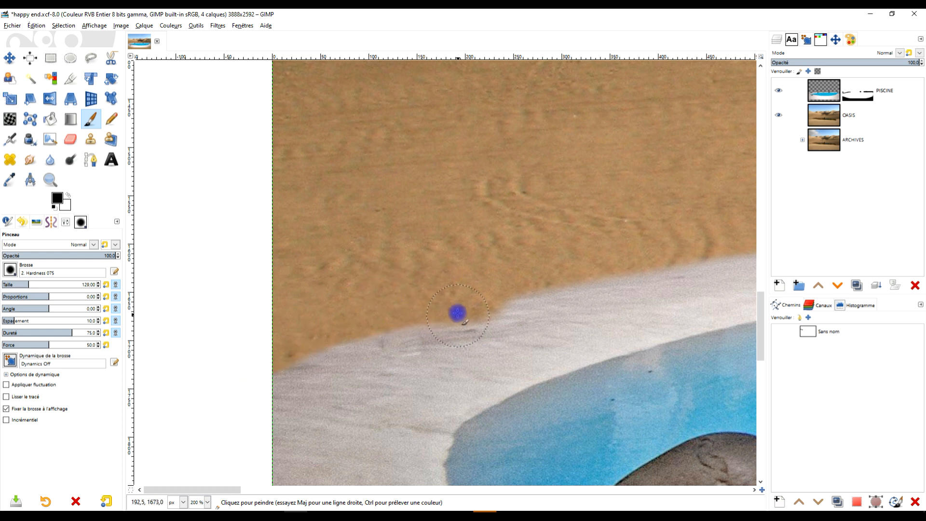
drag(458, 314, 443, 254)
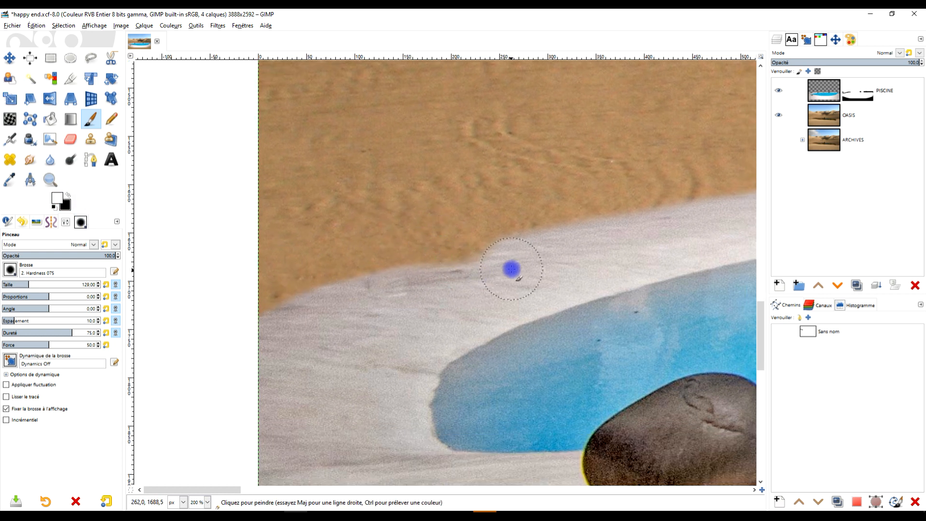
scroll(513, 348, down, 3)
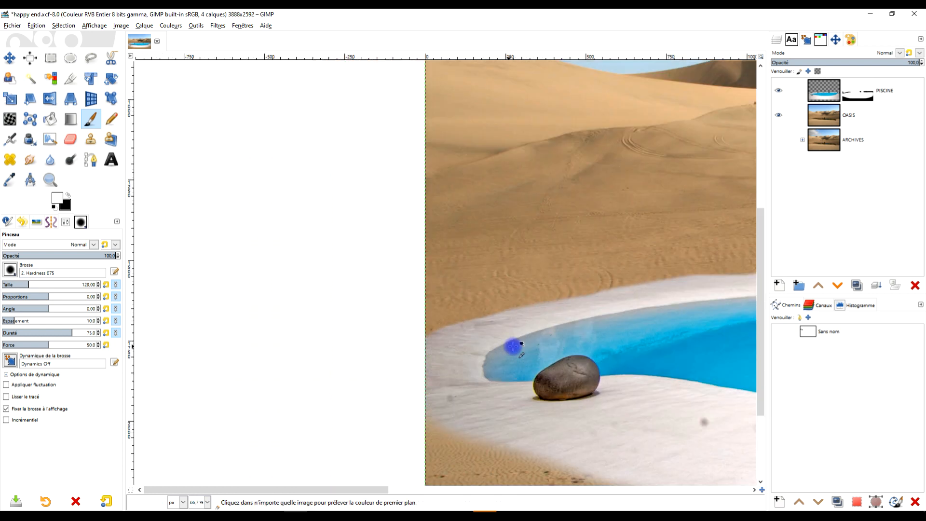
Switch the foreground back to black and paint the PISCINE mask along the terrace's back edge just left of the upright dark rock
scroll(594, 195, up, 2)
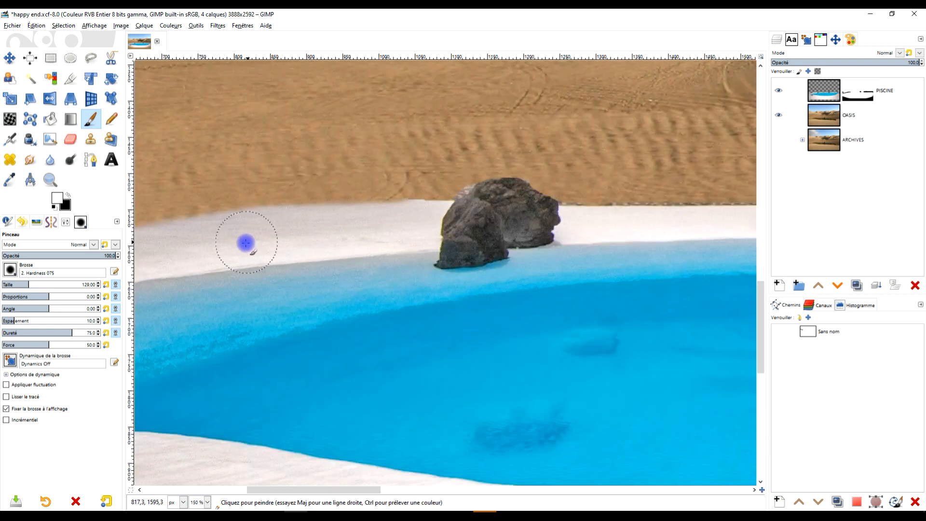
click(27, 127)
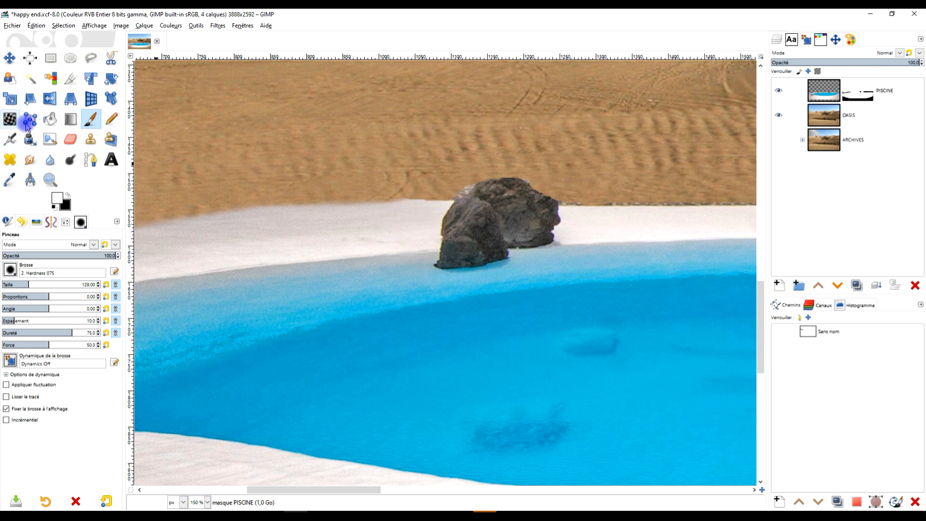
click(67, 193)
scroll(467, 202, up, 2)
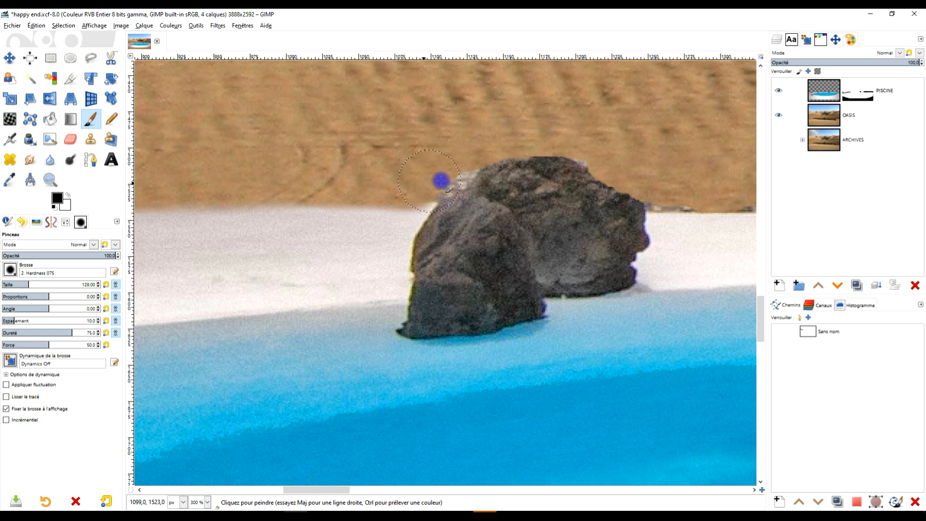
scroll(442, 181, down, 3)
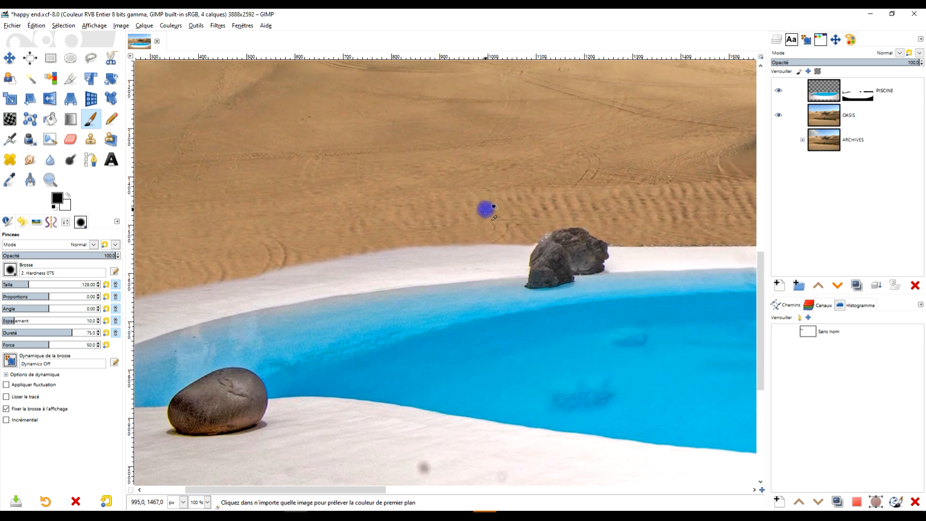
scroll(486, 208, up, 1)
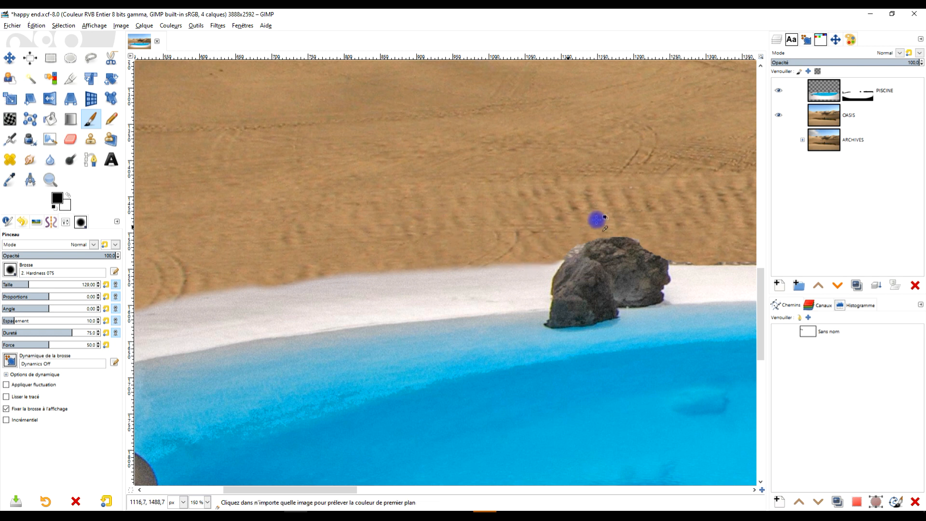
Paint the PISCINE mask black along the terrace's front edge to even out its border with the sand
scroll(642, 226, down, 4)
drag(684, 270, 581, 231)
scroll(343, 312, up, 1)
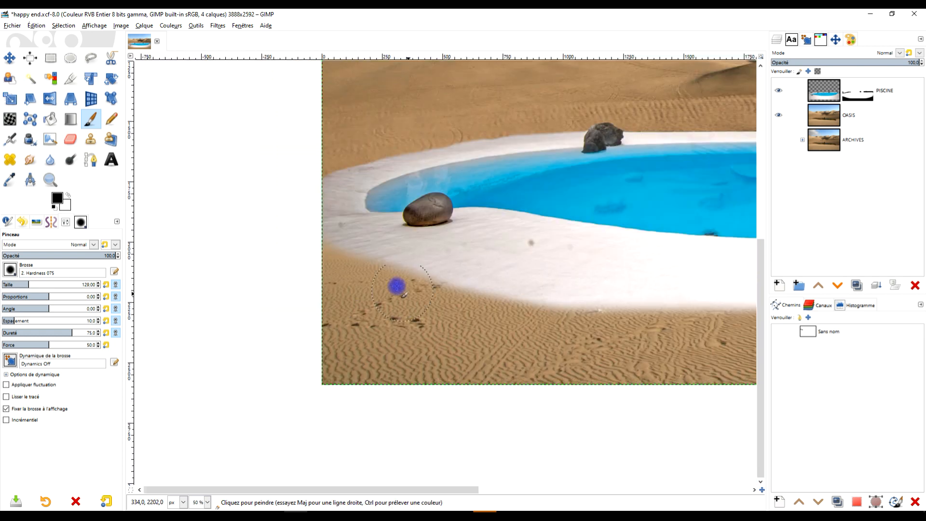
mouse_move(415, 293)
mouse_down()
mouse_move(599, 330)
mouse_move(691, 337)
mouse_move(386, 351)
mouse_up()
mouse_move(286, 339)
mouse_down()
mouse_move(668, 347)
mouse_move(682, 361)
mouse_move(342, 382)
mouse_move(365, 354)
mouse_move(462, 356)
mouse_move(605, 334)
mouse_up()
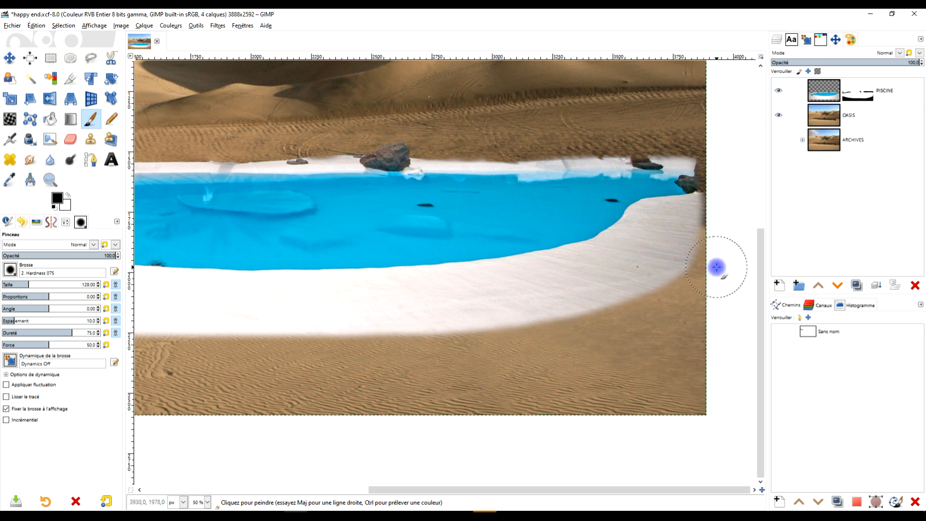
Target the PISCINE layer's image instead of its mask and clone white terrace over the small brown remnant on the back edge
scroll(718, 165, up, 3)
drag(692, 192, 596, 253)
scroll(341, 192, up, 2)
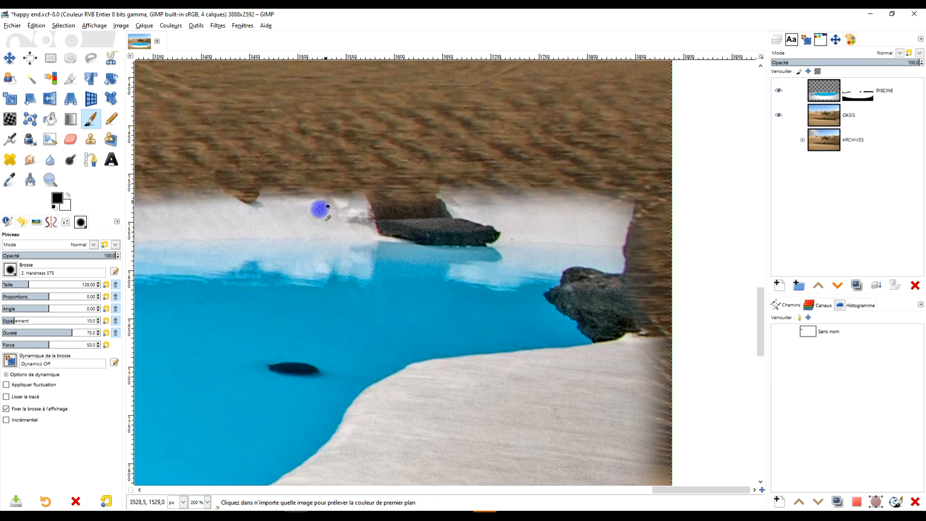
click(827, 95)
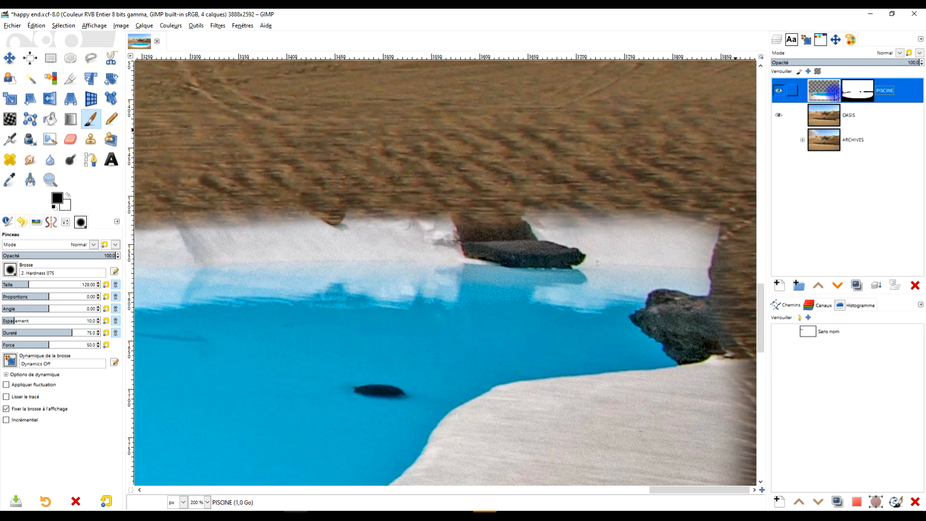
scroll(320, 241, up, 1)
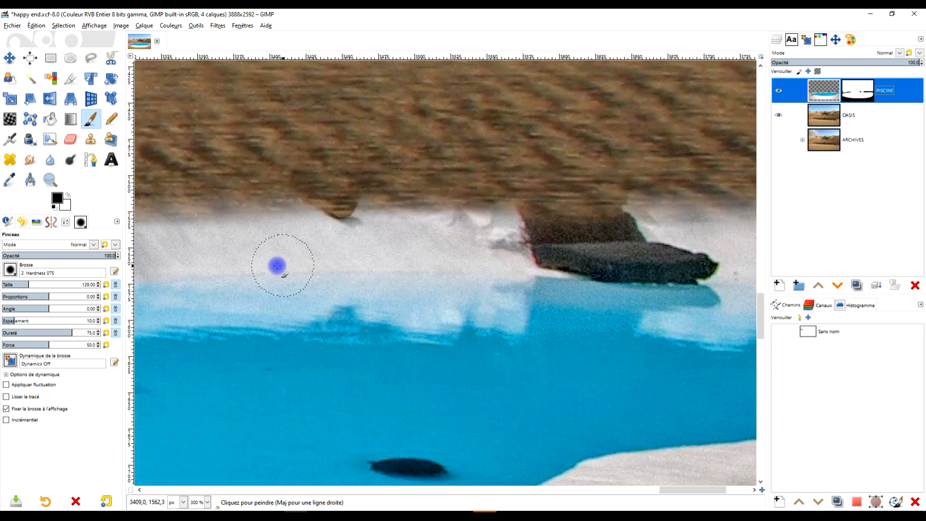
click(86, 143)
scroll(297, 243, up, 2)
ctrl+click(241, 246)
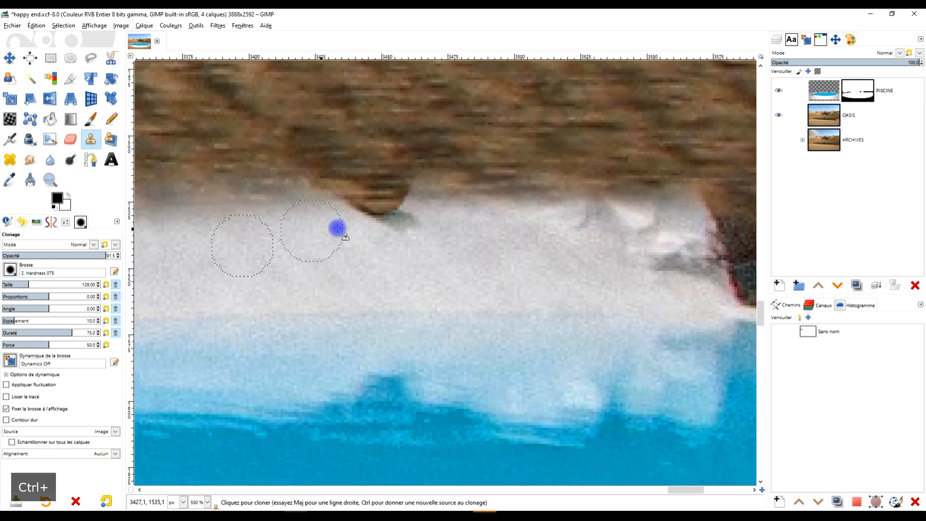
mouse_move(367, 220)
mouse_down()
mouse_move(394, 219)
mouse_move(354, 217)
mouse_move(436, 218)
mouse_move(351, 217)
mouse_move(425, 218)
mouse_up()
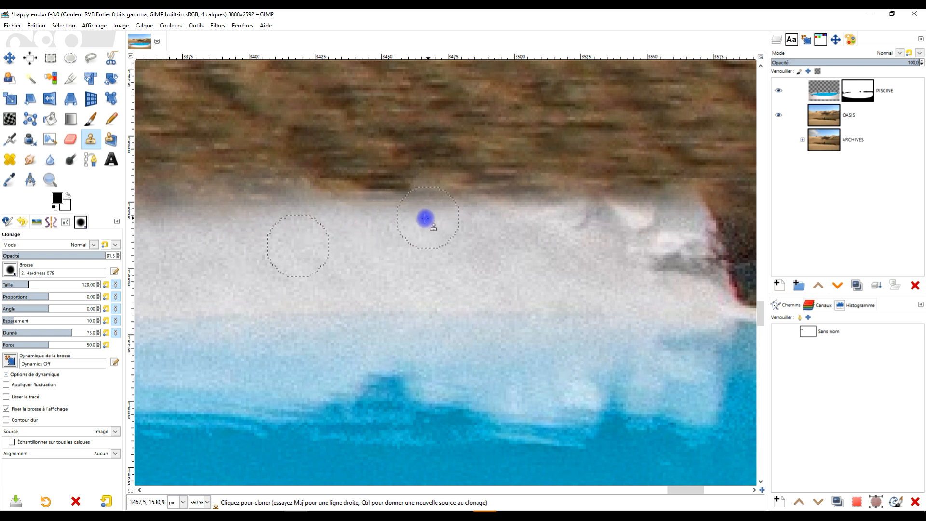
Clone clean white terrace over the mottled patch just left of the flat dark rock on the back edge
scroll(583, 261, right, 5)
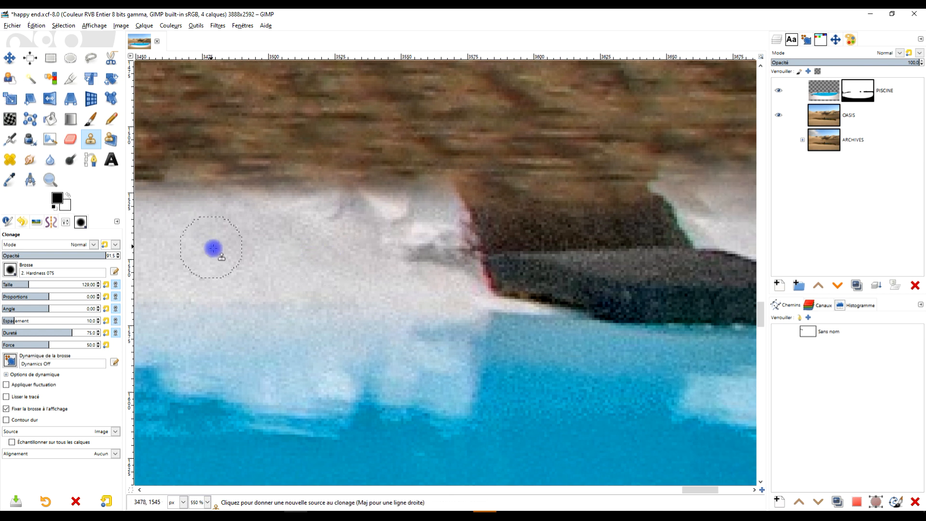
ctrl+click(215, 248)
click(348, 222)
mouse_move(348, 222)
mouse_down()
mouse_move(414, 222)
mouse_move(384, 255)
mouse_move(350, 250)
mouse_move(456, 258)
mouse_up()
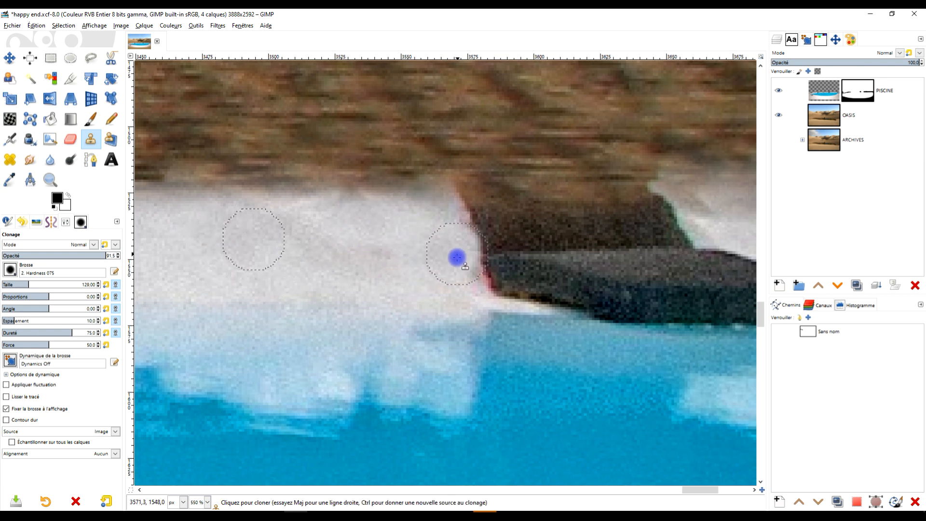
Clone white terrace over the brown block and the upper part of the flat dark rock on the back edge
scroll(553, 279, right, 3)
ctrl+click(198, 237)
drag(371, 271, 476, 270)
drag(351, 255, 521, 238)
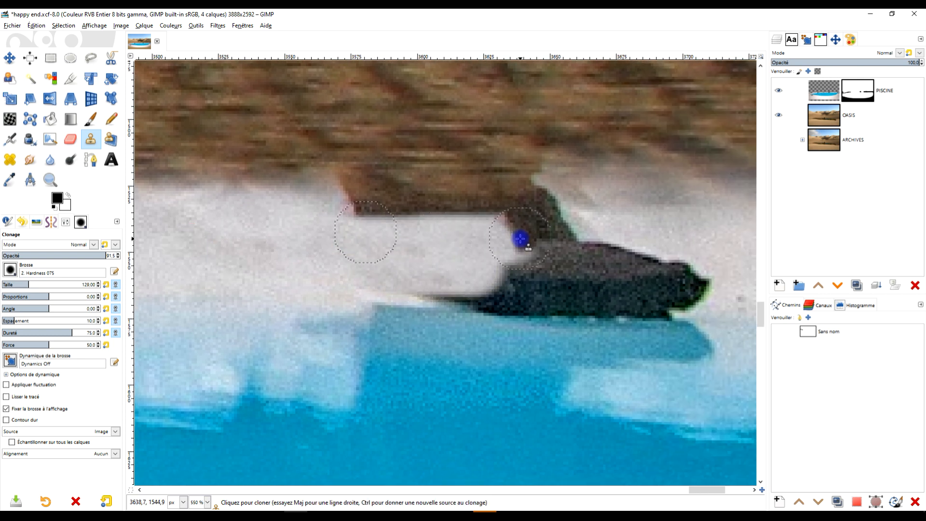
ctrl+click(185, 237)
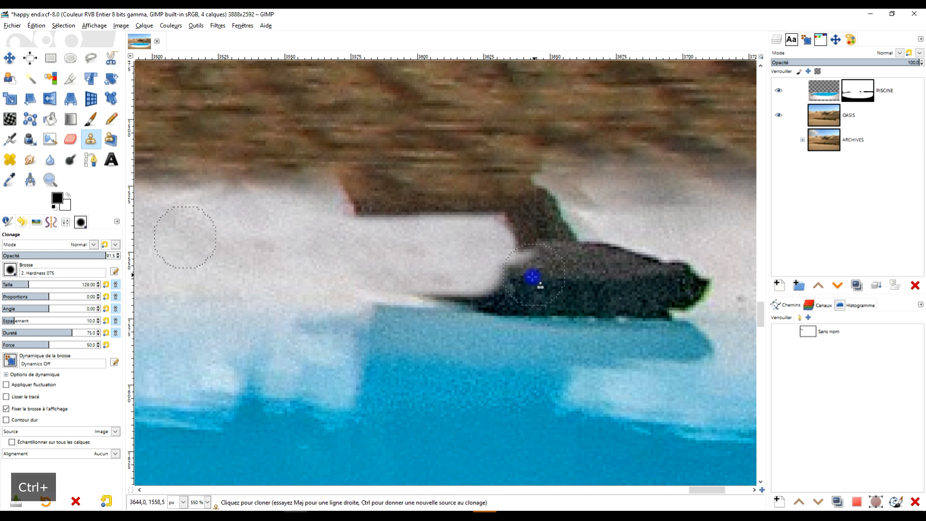
drag(362, 209, 540, 209)
mouse_move(508, 271)
mouse_down()
mouse_move(595, 262)
mouse_move(550, 258)
mouse_move(537, 244)
mouse_move(551, 260)
mouse_up()
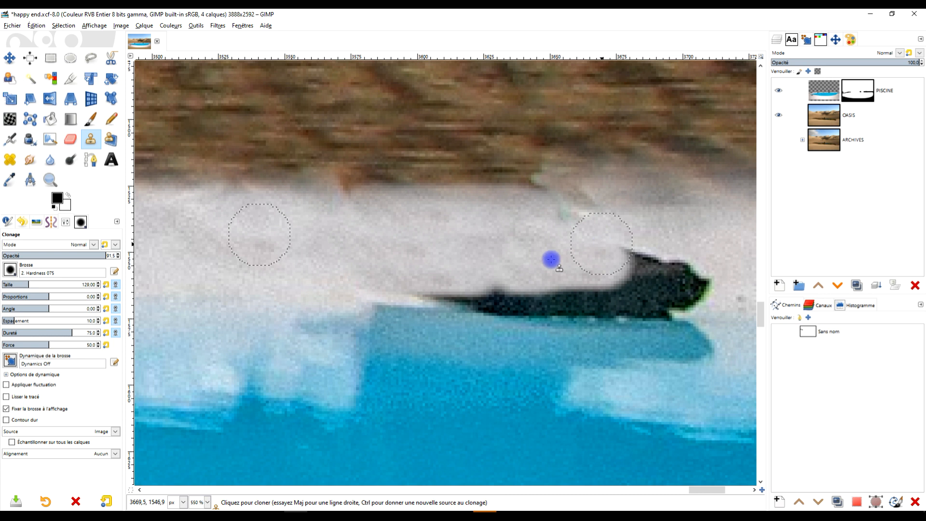
Clone the terrace's waterline over the remaining dark base of the flat rock and over its reflection in the pool
ctrl+click(240, 300)
mouse_move(424, 299)
mouse_down()
mouse_move(540, 298)
mouse_move(487, 301)
mouse_move(504, 329)
mouse_move(475, 334)
mouse_move(479, 357)
mouse_move(508, 368)
mouse_move(519, 326)
mouse_move(528, 342)
mouse_move(484, 322)
mouse_move(529, 327)
mouse_move(548, 349)
mouse_move(561, 298)
mouse_move(577, 298)
mouse_move(436, 309)
mouse_move(582, 300)
mouse_move(631, 280)
mouse_move(631, 294)
mouse_move(634, 256)
mouse_move(634, 272)
mouse_move(681, 284)
mouse_up()
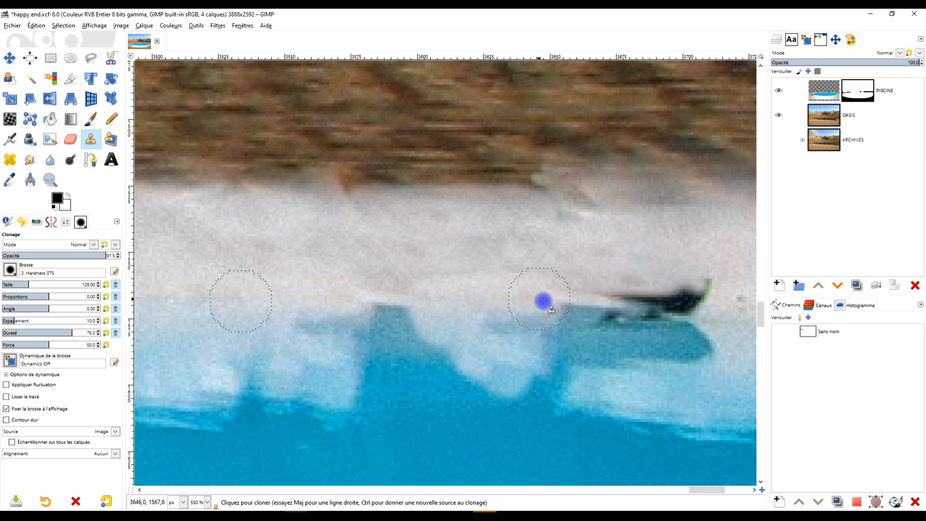
mouse_move(616, 299)
mouse_down()
mouse_move(621, 372)
mouse_move(645, 314)
mouse_move(659, 312)
mouse_move(663, 352)
mouse_move(686, 296)
mouse_move(697, 333)
mouse_up()
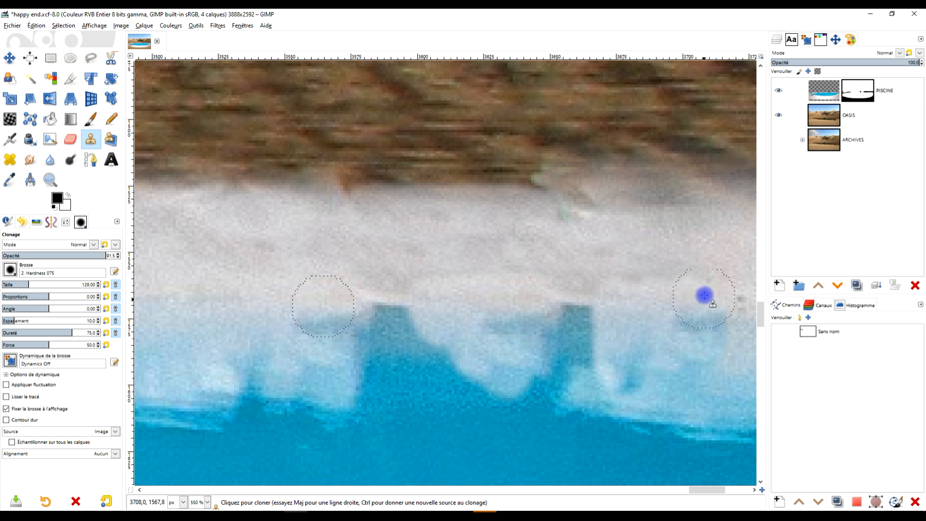
mouse_move(672, 299)
mouse_down()
mouse_move(577, 299)
mouse_move(604, 361)
mouse_up()
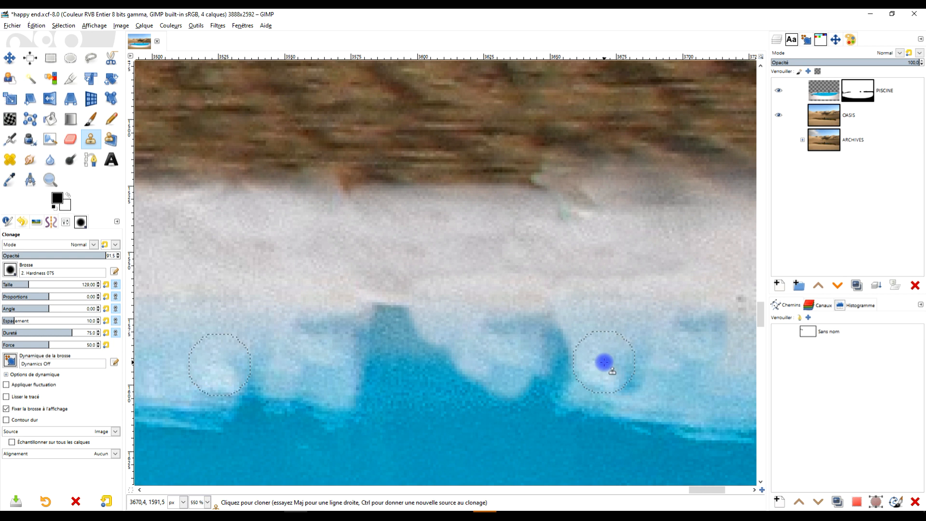
Clone the pale water reflection along the waterline to even out its lower edge where the flat rock stood
ctrl+click(294, 404)
mouse_move(625, 422)
mouse_down()
mouse_move(626, 392)
mouse_move(612, 394)
mouse_move(623, 388)
mouse_move(600, 397)
mouse_move(644, 391)
mouse_move(597, 390)
mouse_move(578, 404)
mouse_move(567, 341)
mouse_move(560, 379)
mouse_move(527, 379)
mouse_up()
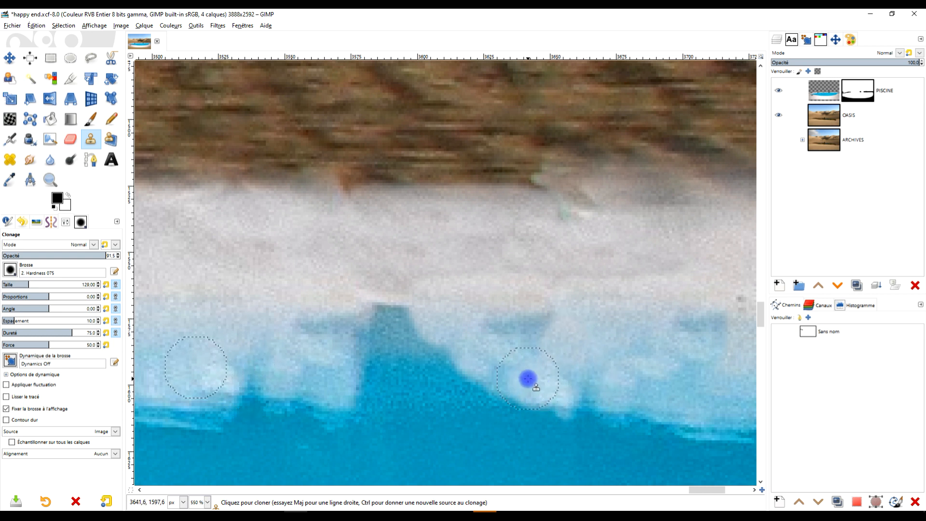
mouse_move(551, 348)
mouse_down()
mouse_move(556, 328)
mouse_move(506, 324)
mouse_move(730, 325)
mouse_up()
Clone pale reflection from beside the right-hand rock over the blue-grey smudge and dark traces below the terrace
scroll(638, 318, down, 4)
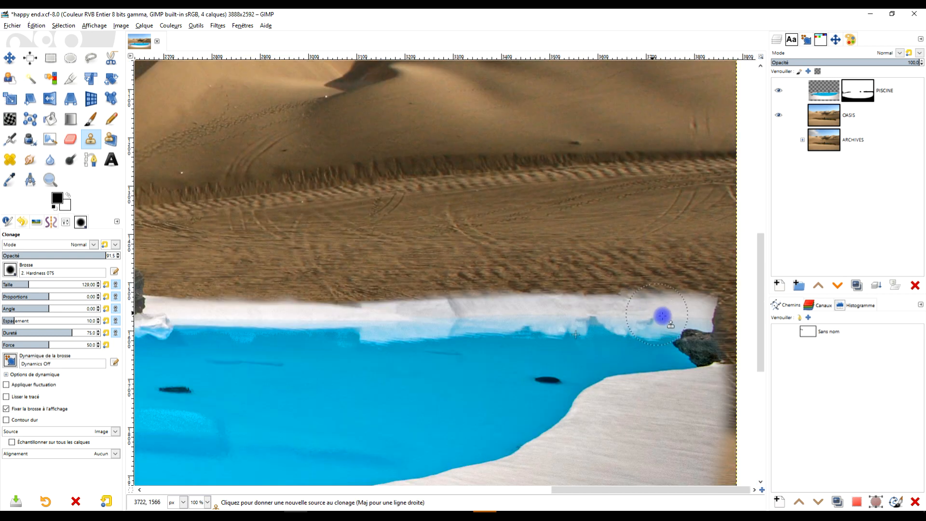
scroll(662, 316, up, 5)
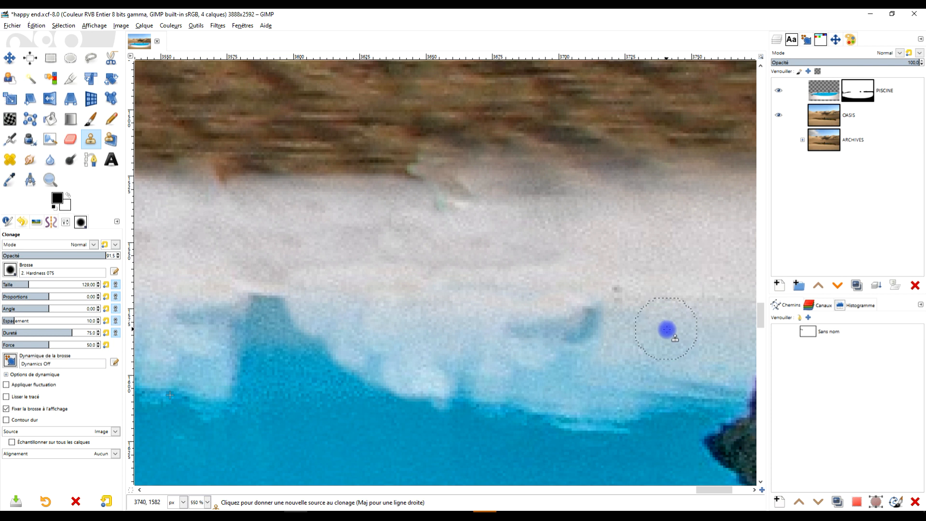
ctrl+click(662, 322)
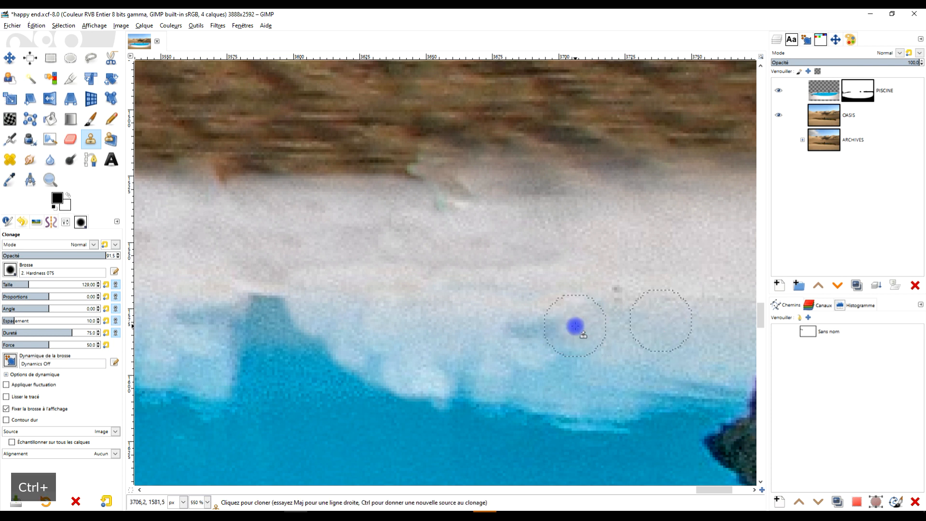
drag(575, 326, 539, 324)
ctrl+click(695, 296)
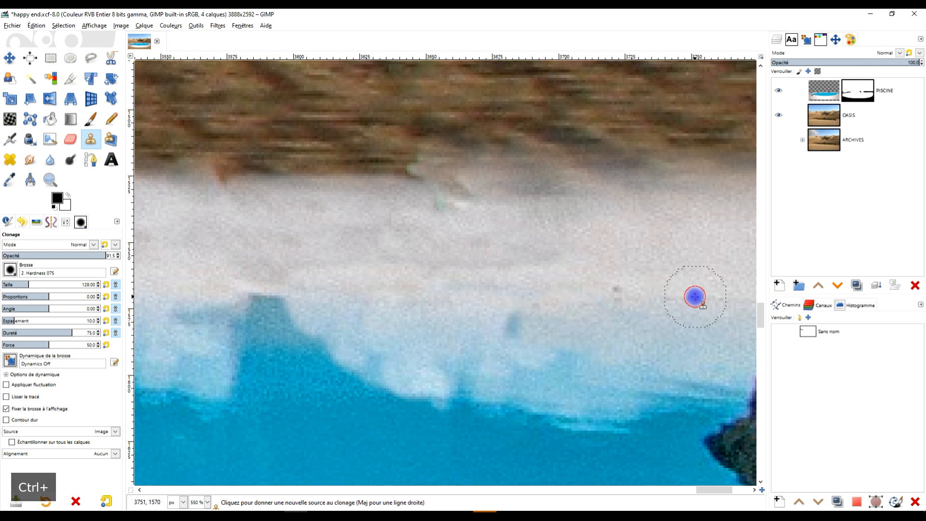
click(512, 325)
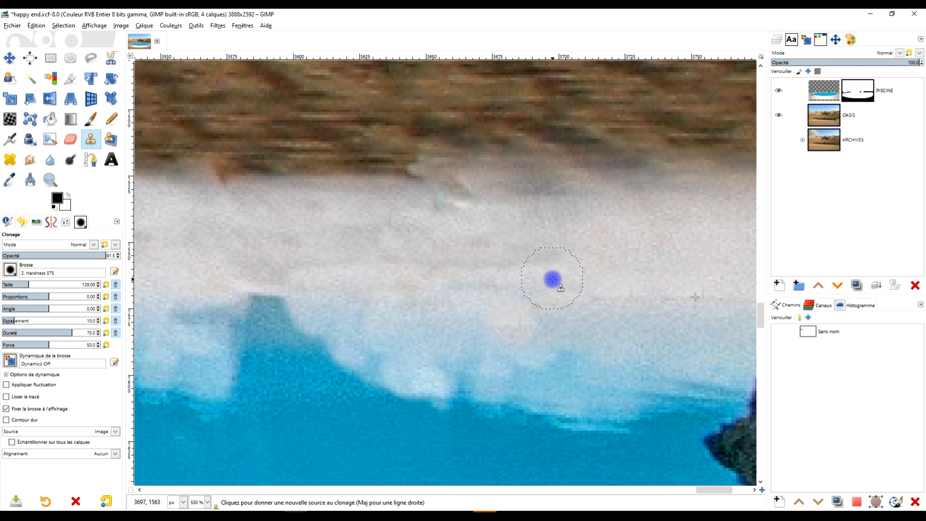
Clone clean white terrace over the greenish marks and uneven patches left along the back terrace strip
scroll(553, 277, down, 3)
scroll(574, 262, up, 2)
ctrl+click(673, 274)
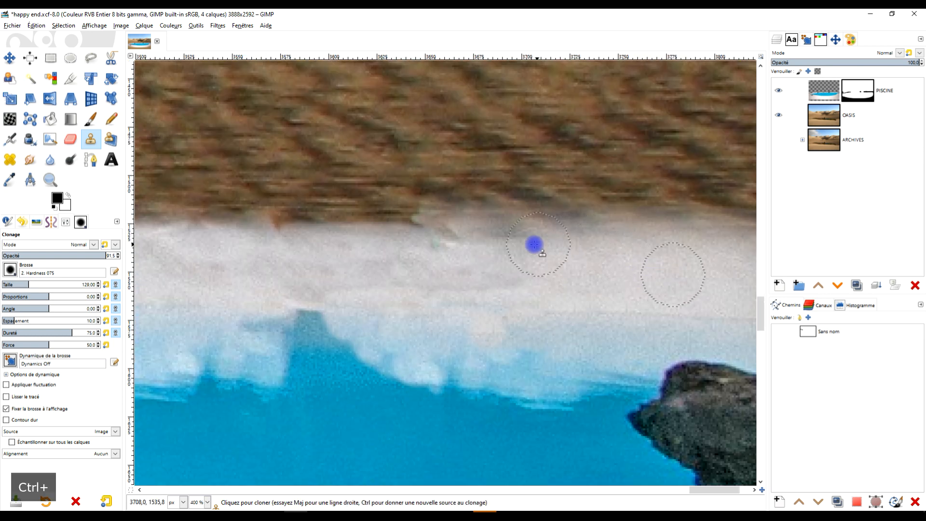
drag(520, 271, 296, 279)
Clone white terrace onto the purple-fringed border above the right-hand rock, raising the Clone opacity to 100
scroll(502, 246, down, 3)
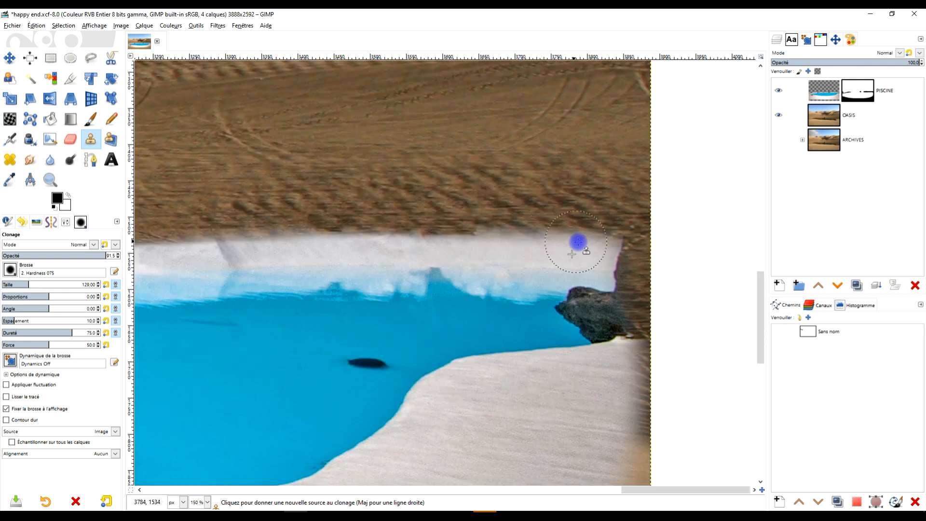
scroll(593, 246, up, 2)
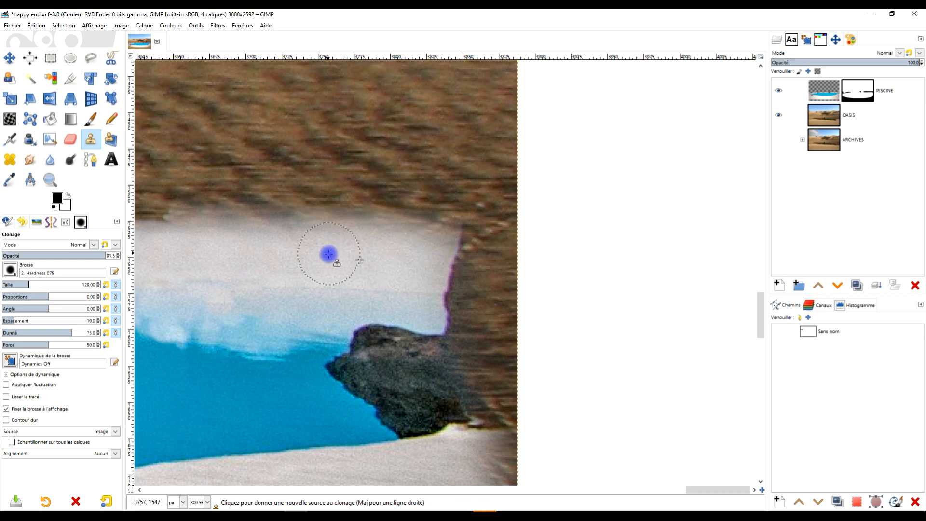
scroll(355, 260, up, 1)
ctrl+click(373, 261)
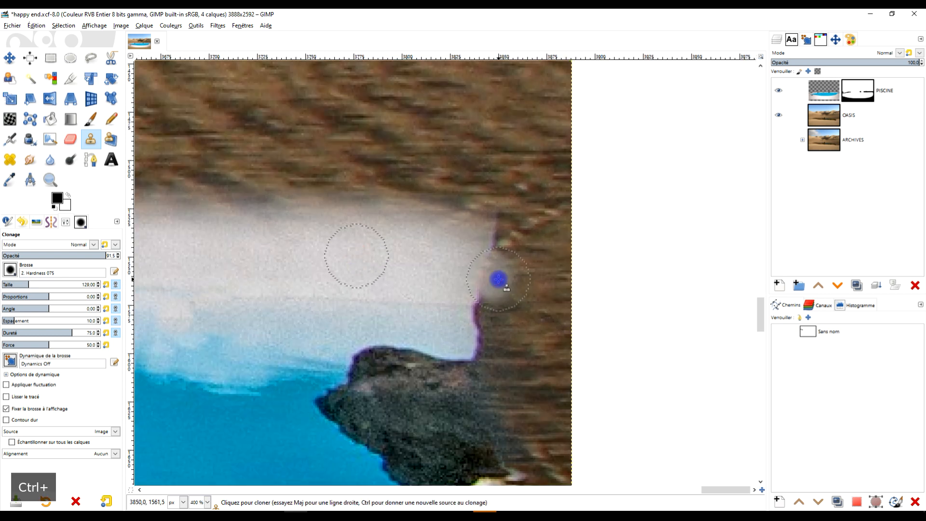
drag(515, 285, 516, 285)
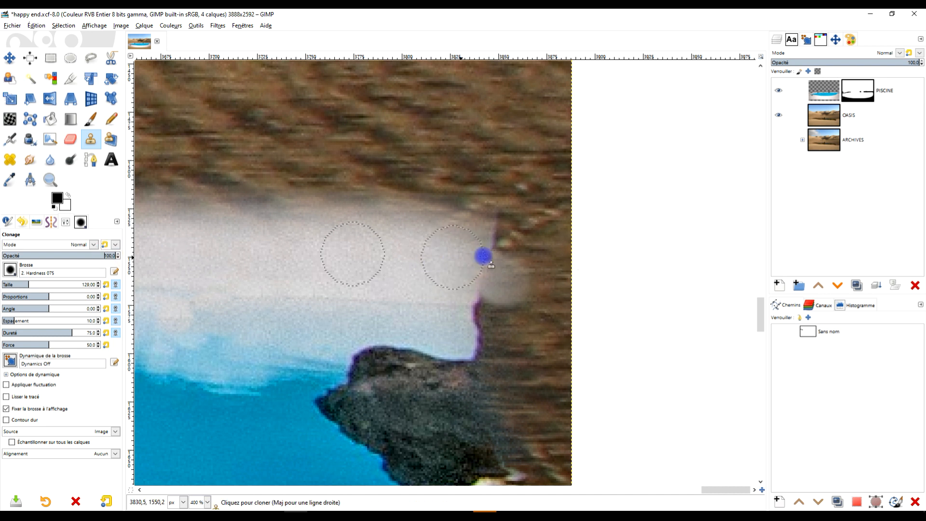
scroll(502, 333, down, 3)
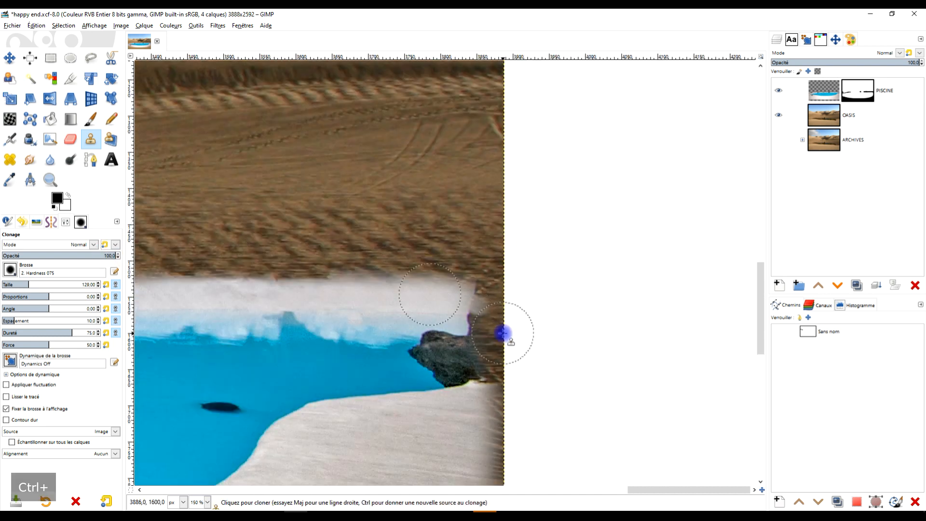
scroll(502, 333, up, 1)
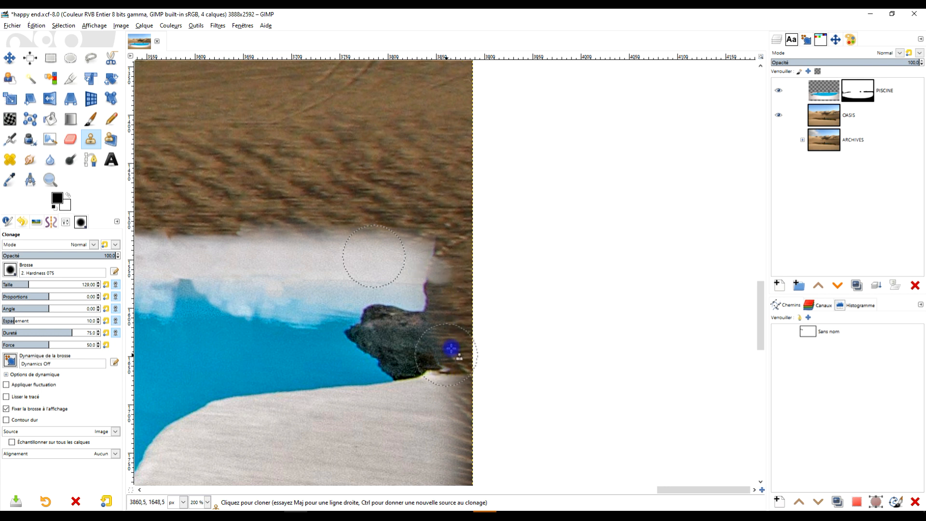
Paint the PISCINE mask white with the Paintbrush along the right image border to reveal the dark rock there
click(90, 119)
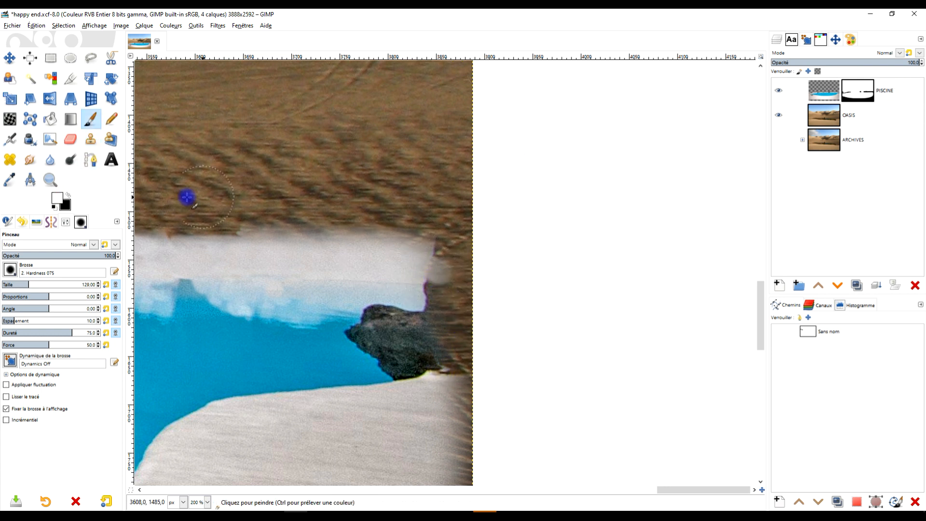
click(848, 96)
mouse_move(440, 262)
mouse_down()
mouse_move(461, 290)
mouse_move(462, 349)
mouse_up()
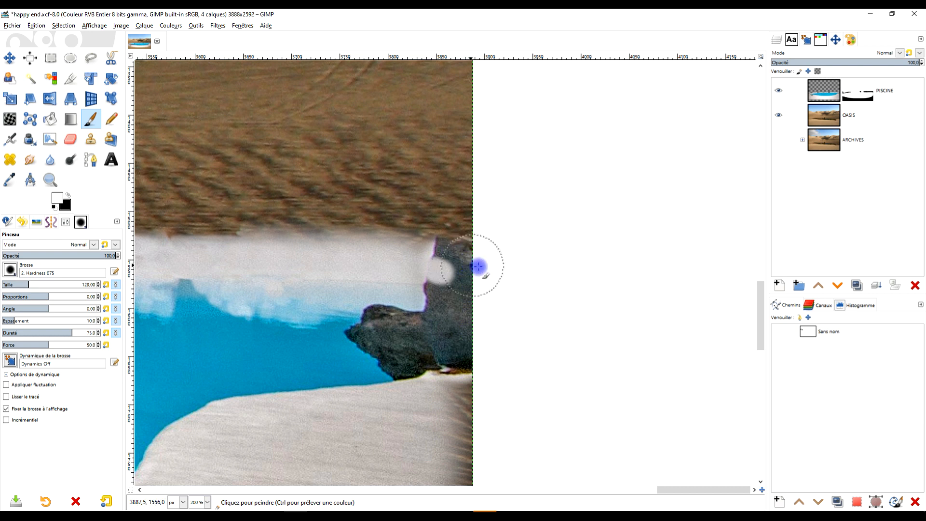
scroll(513, 297, down, 3)
scroll(513, 297, up, 3)
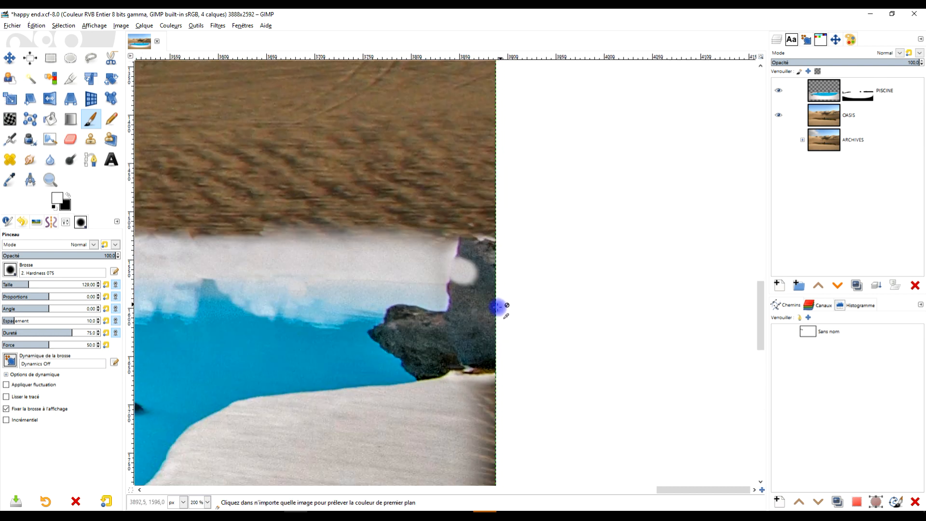
scroll(463, 268, up, 2)
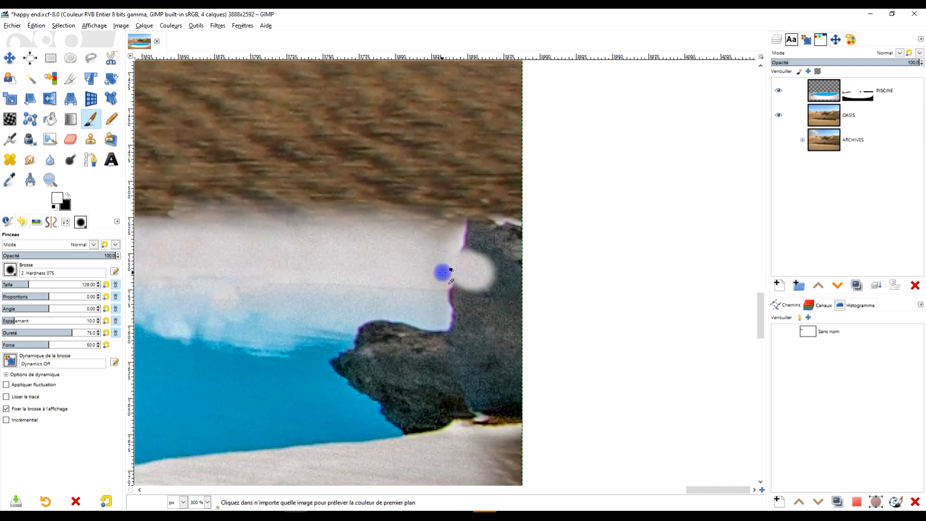
Target PISCINE's image again and clone white terrace over the upright dark rock, extending the back strip to the right image border
click(823, 90)
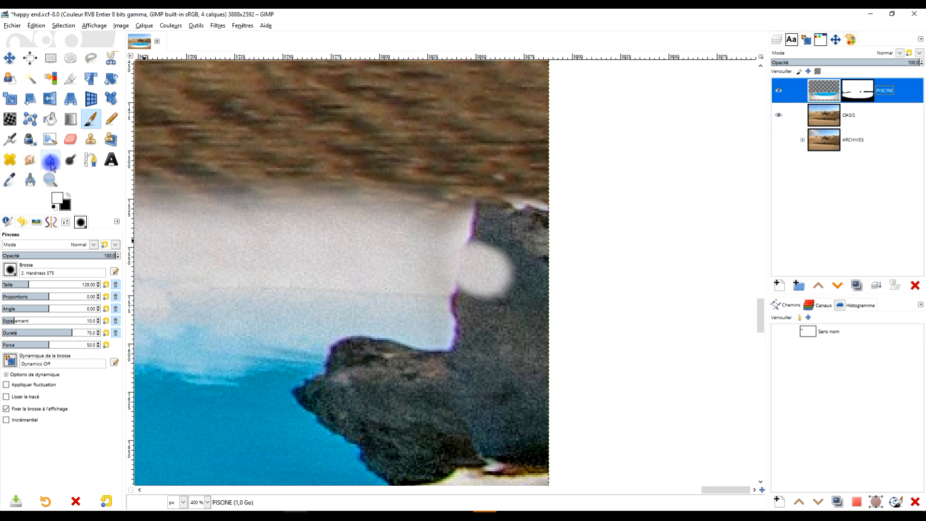
click(91, 139)
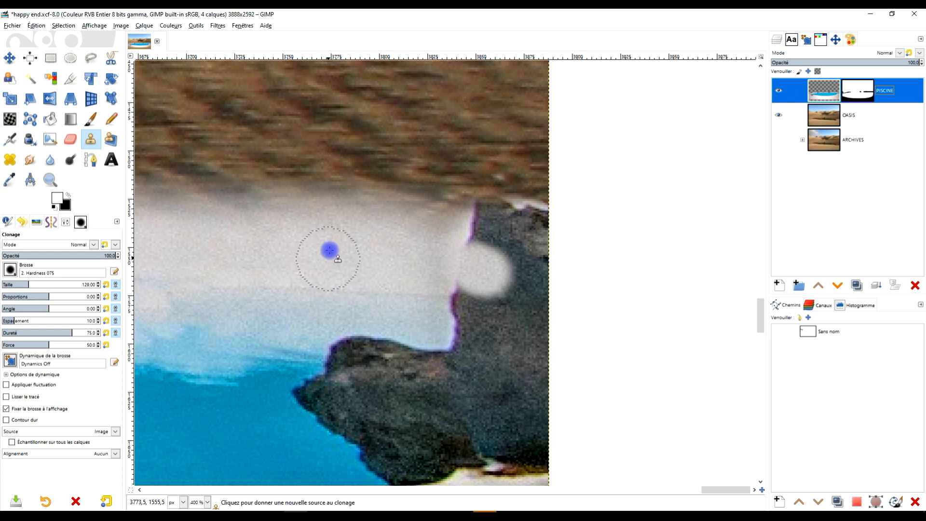
ctrl+click(353, 287)
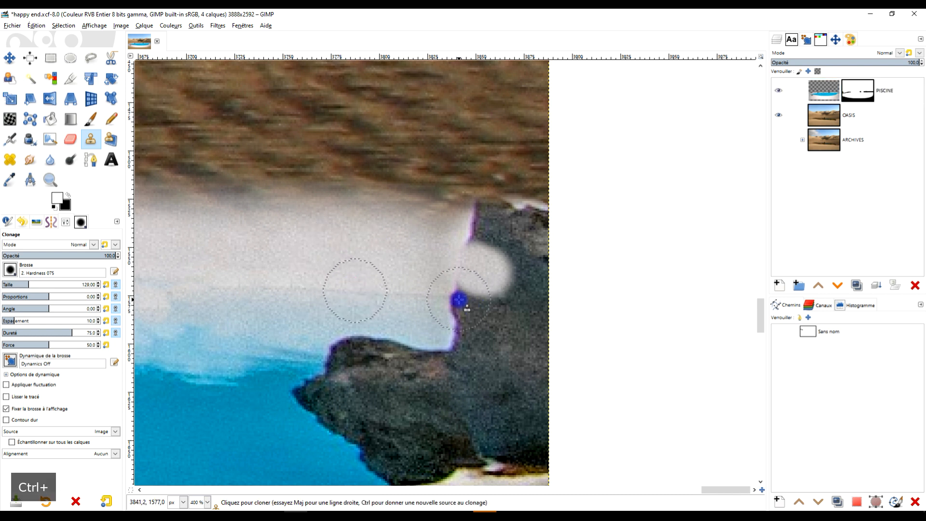
mouse_move(465, 297)
mouse_down()
mouse_move(476, 248)
mouse_move(489, 215)
mouse_move(510, 226)
mouse_move(505, 293)
mouse_move(522, 304)
mouse_move(531, 292)
mouse_move(534, 231)
mouse_move(523, 224)
mouse_move(533, 231)
mouse_move(524, 292)
mouse_move(487, 308)
mouse_move(463, 298)
mouse_move(500, 321)
mouse_move(455, 308)
mouse_move(483, 318)
mouse_move(527, 299)
mouse_up()
scroll(589, 306, down, 4)
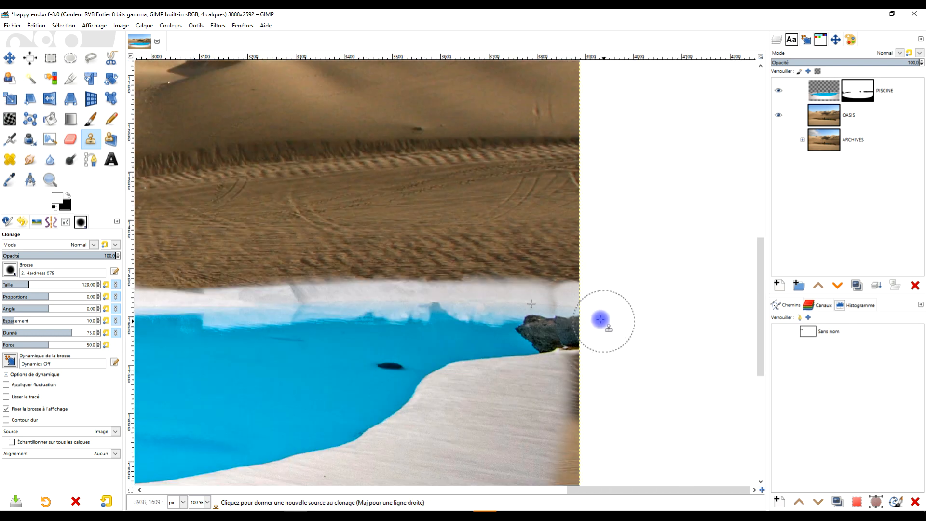
scroll(482, 273, up, 5)
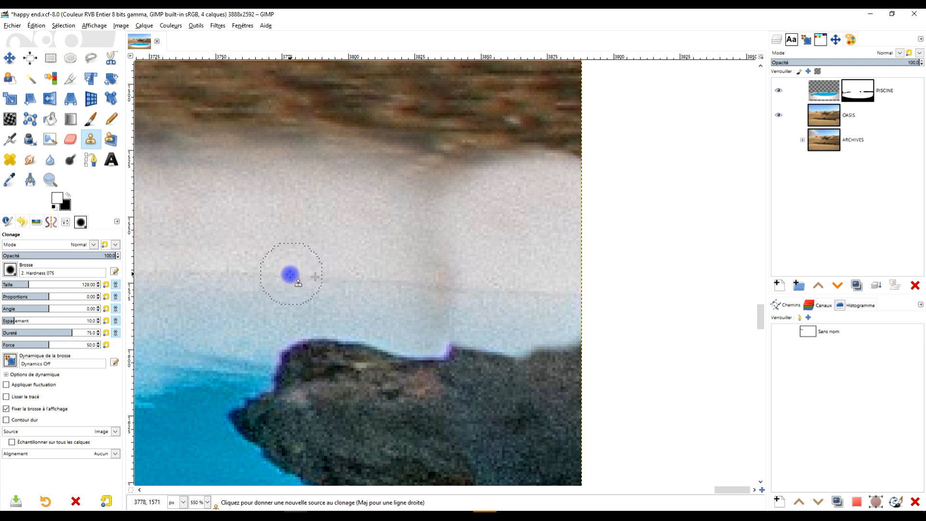
Clone clean terrace over the dark vertical seam in the back terrace strip near the right image border
ctrl+click(290, 275)
click(442, 286)
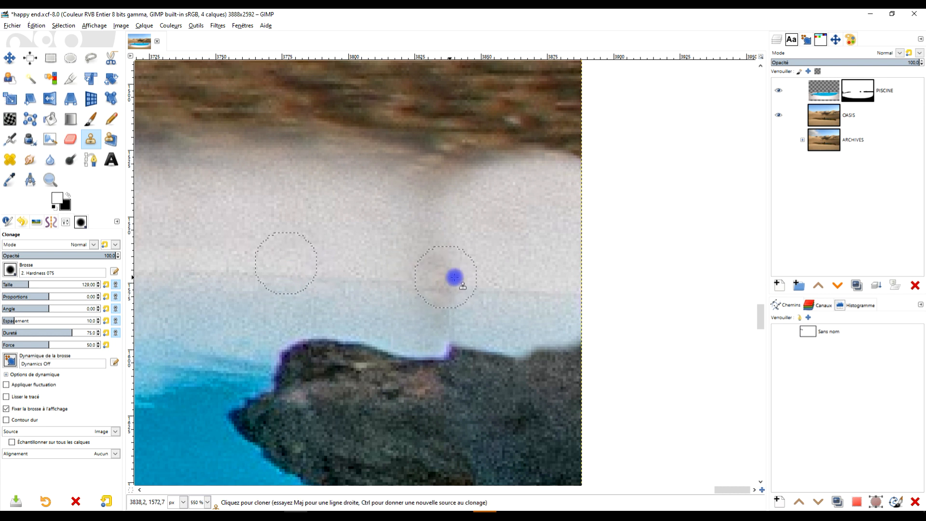
drag(442, 194, 445, 196)
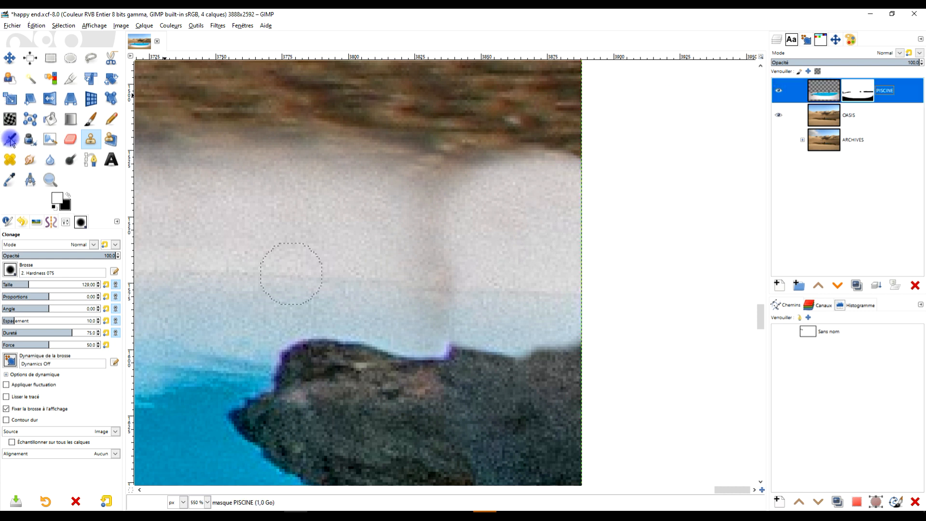
Paint PISCINE's mask with the Paintbrush, clearing the vertical seam with white and evening out the back terrace's upper edge with black
click(94, 126)
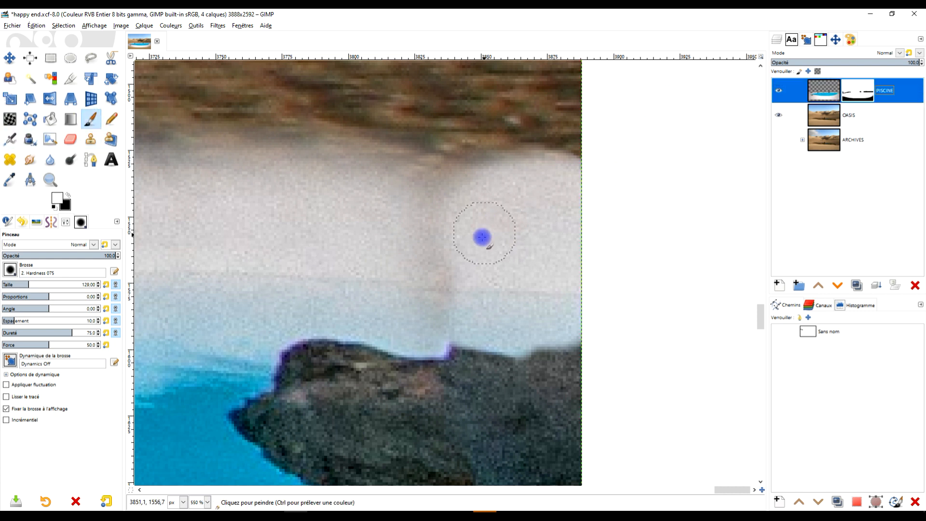
mouse_move(435, 250)
mouse_down()
mouse_move(463, 264)
mouse_move(442, 245)
mouse_move(451, 187)
mouse_move(394, 185)
mouse_move(484, 186)
mouse_move(344, 178)
mouse_move(365, 214)
mouse_move(419, 261)
mouse_move(347, 174)
mouse_move(298, 173)
mouse_move(334, 196)
mouse_move(253, 186)
mouse_move(279, 175)
mouse_move(191, 184)
mouse_up()
drag(351, 229, 602, 286)
mouse_move(443, 244)
mouse_down()
mouse_move(186, 238)
mouse_move(479, 246)
mouse_move(531, 268)
mouse_move(517, 299)
mouse_up()
ctrl+scroll(540, 273, down, 3)
ctrl+scroll(540, 273, down, 2)
ctrl+scroll(577, 278, up, 3)
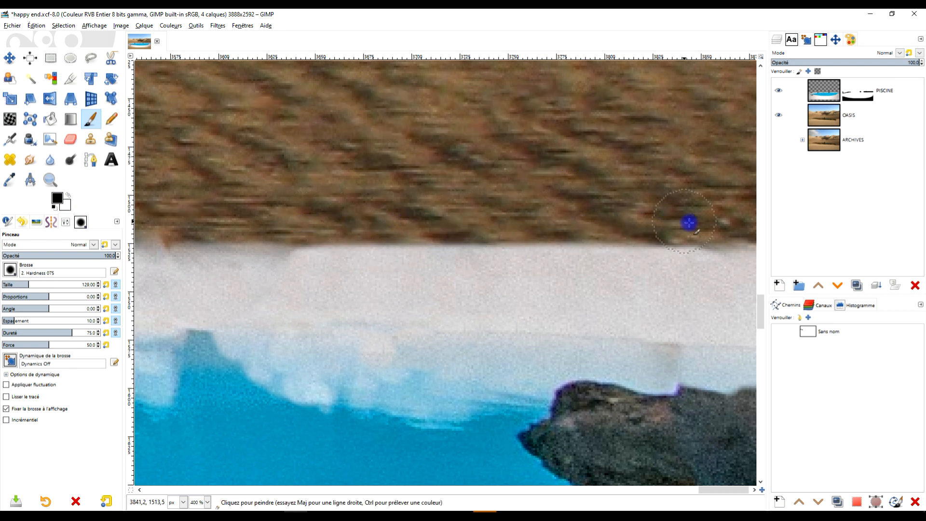
click(52, 256)
click(287, 265)
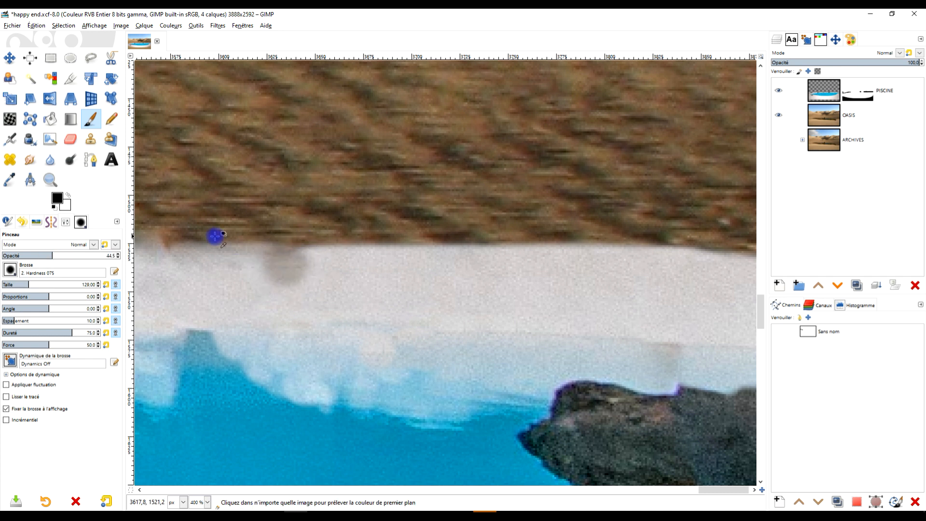
key(ctrl+z)
Raise the Paintbrush opacity and paint PISCINE's mask white over the greyish upper part of the back terrace
click(112, 255)
click(296, 263)
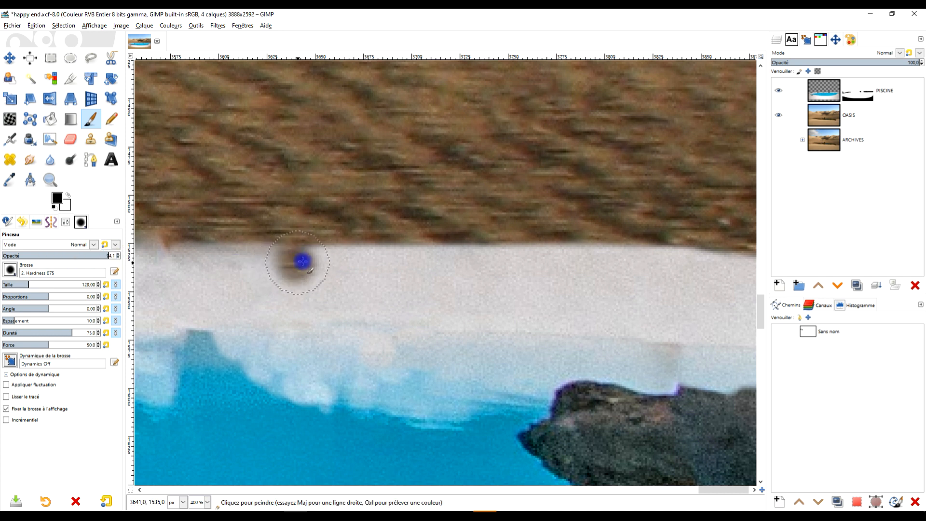
key(ctrl+z)
click(67, 196)
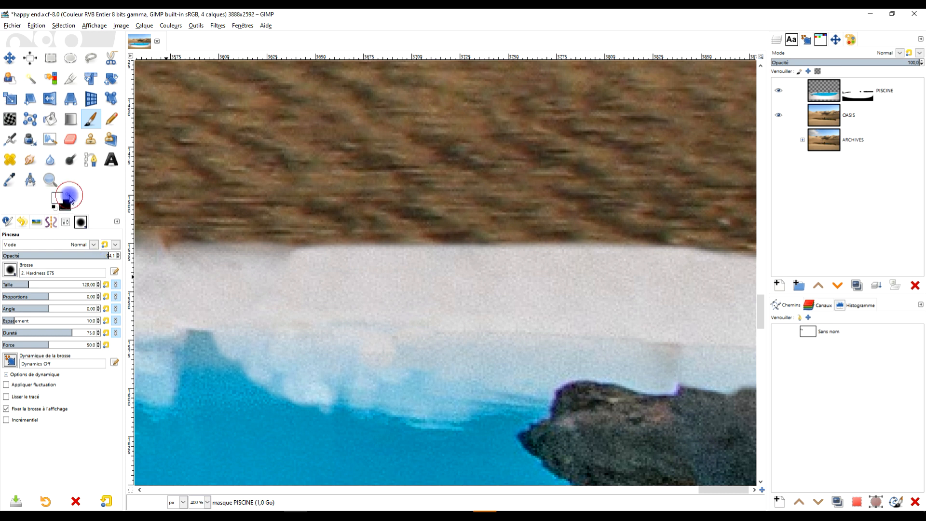
drag(278, 270, 233, 271)
Target PISCINE's image instead of its mask and clone clean terrace over the grey diagonal shadow across the back strip
ctrl+scroll(438, 288, down, 4)
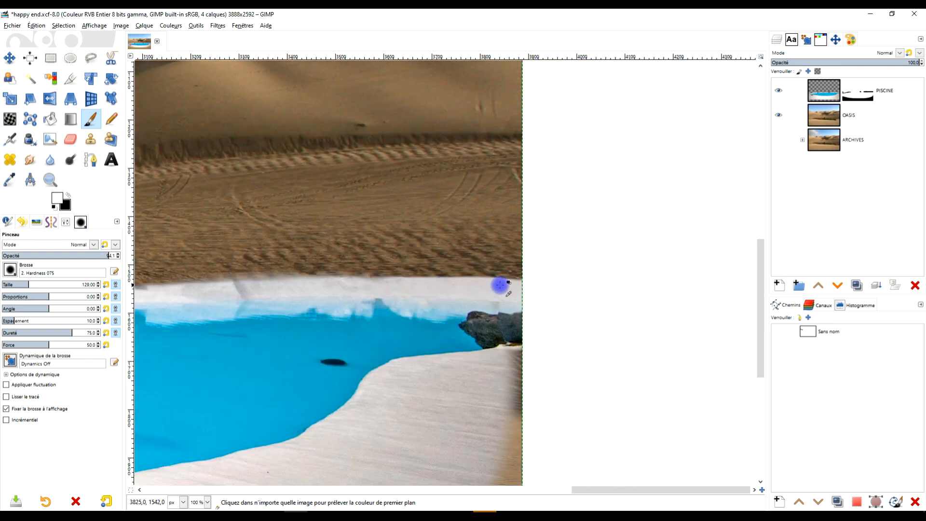
ctrl+scroll(546, 286, down, 2)
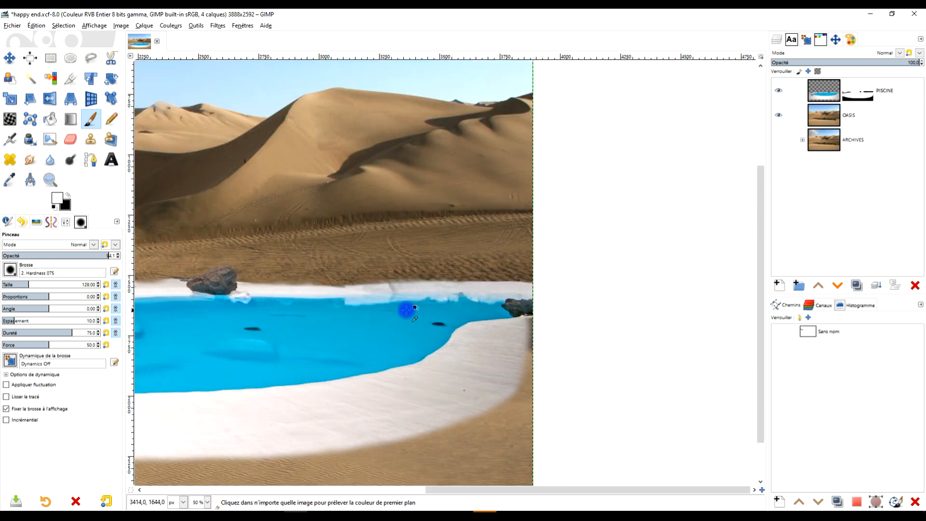
ctrl+scroll(406, 310, up, 5)
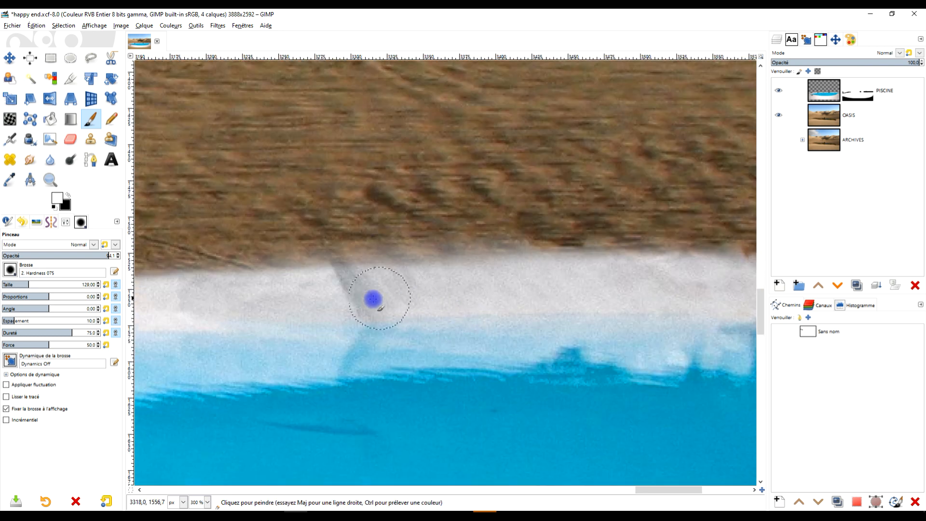
click(864, 99)
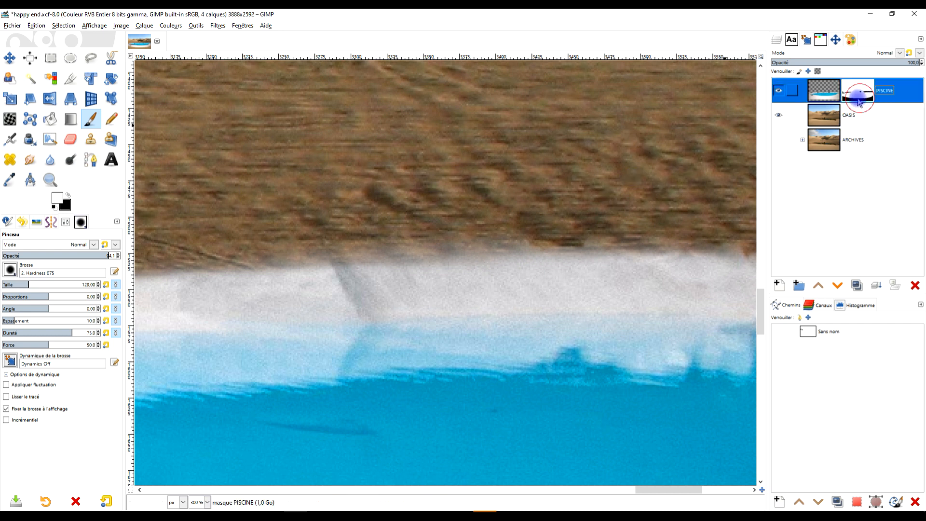
click(814, 96)
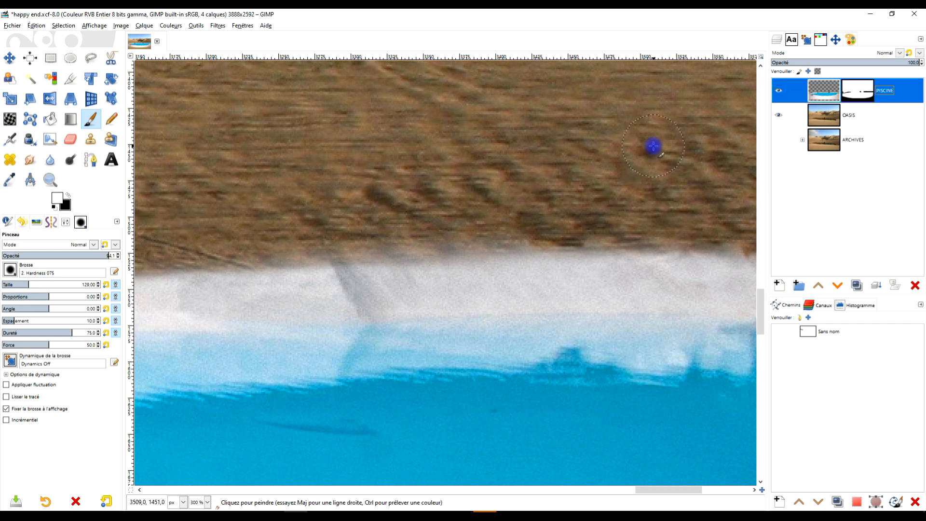
click(91, 139)
ctrl+scroll(425, 287, up, 2)
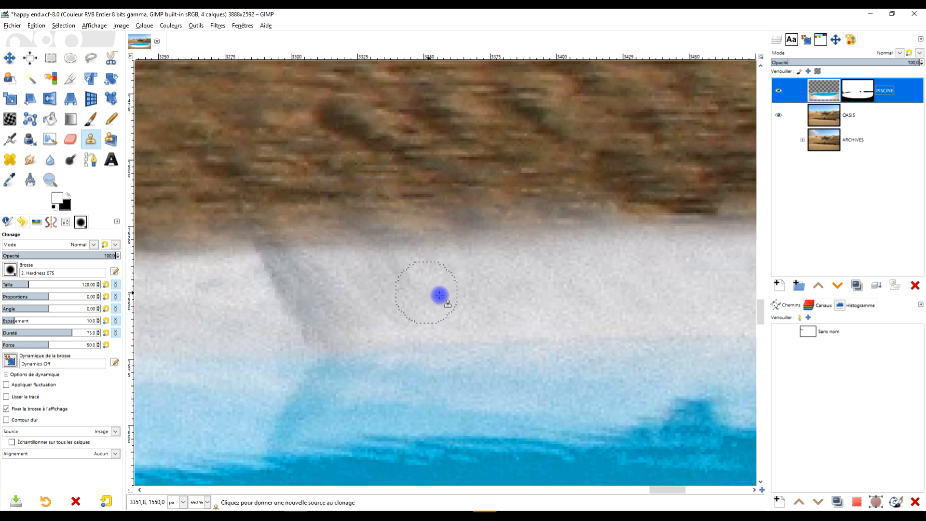
ctrl+click(189, 301)
mouse_move(288, 294)
mouse_down()
mouse_move(271, 277)
mouse_move(325, 301)
mouse_move(315, 326)
mouse_move(322, 329)
mouse_move(354, 320)
mouse_move(371, 302)
mouse_up()
mouse_move(321, 282)
mouse_down()
mouse_move(379, 305)
mouse_move(384, 295)
mouse_move(387, 305)
mouse_move(405, 298)
mouse_move(412, 279)
mouse_up()
Clone lighter terrace over the greyish patch of the back strip to even out the tone transition
scroll(551, 283, down, 5)
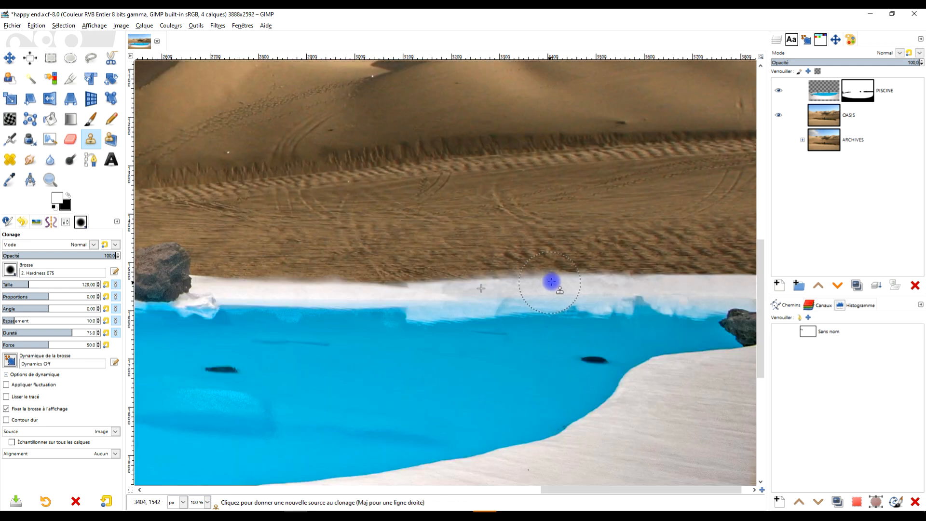
scroll(600, 288, up, 2)
scroll(392, 307, up, 2)
scroll(381, 302, up, 1)
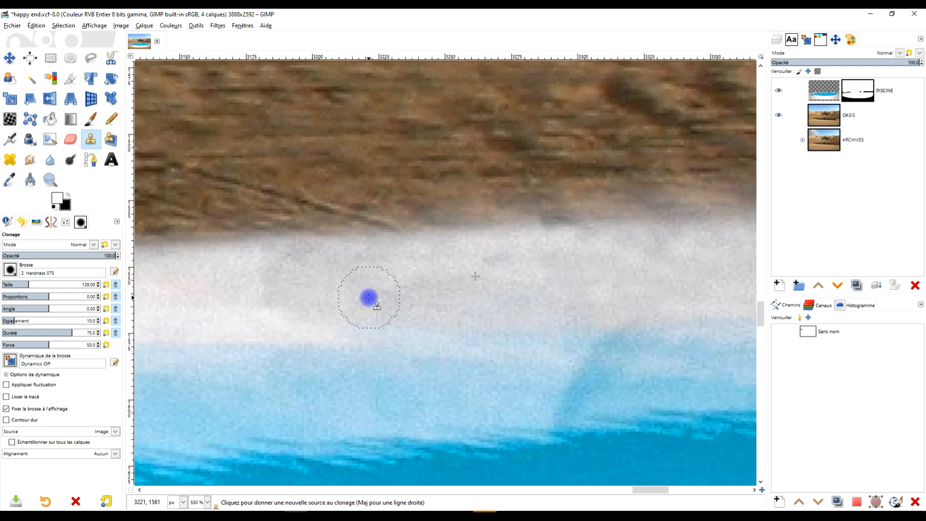
scroll(337, 306, up, 1)
scroll(450, 337, up, 1)
ctrl+click(301, 308)
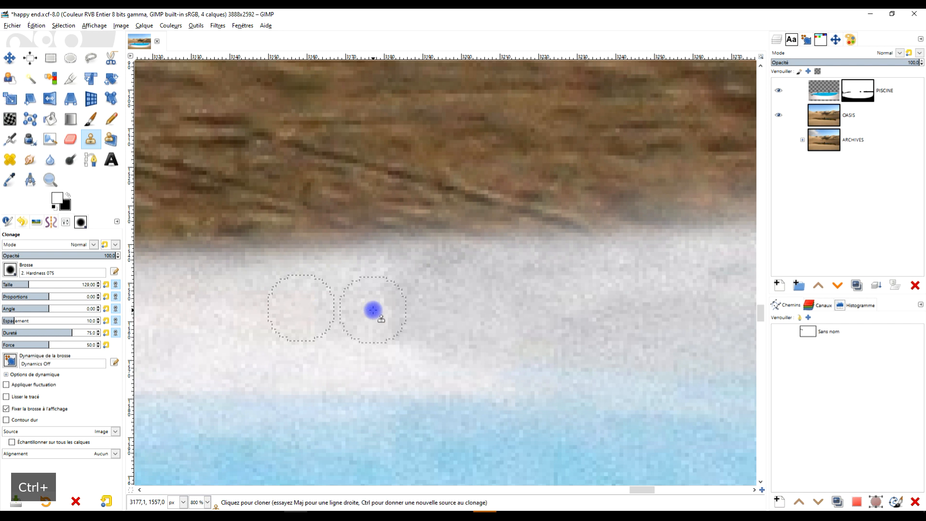
click(453, 292)
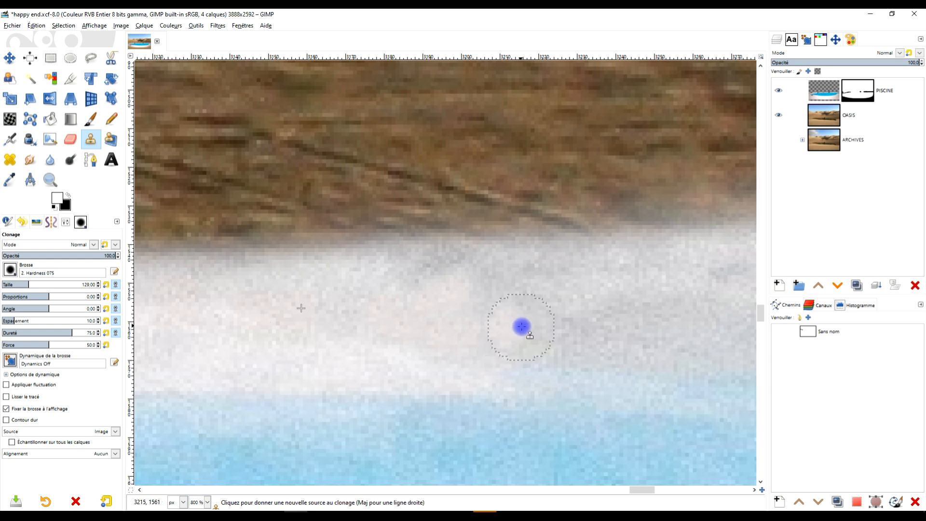
scroll(523, 326, down, 2)
scroll(612, 322, up, 2)
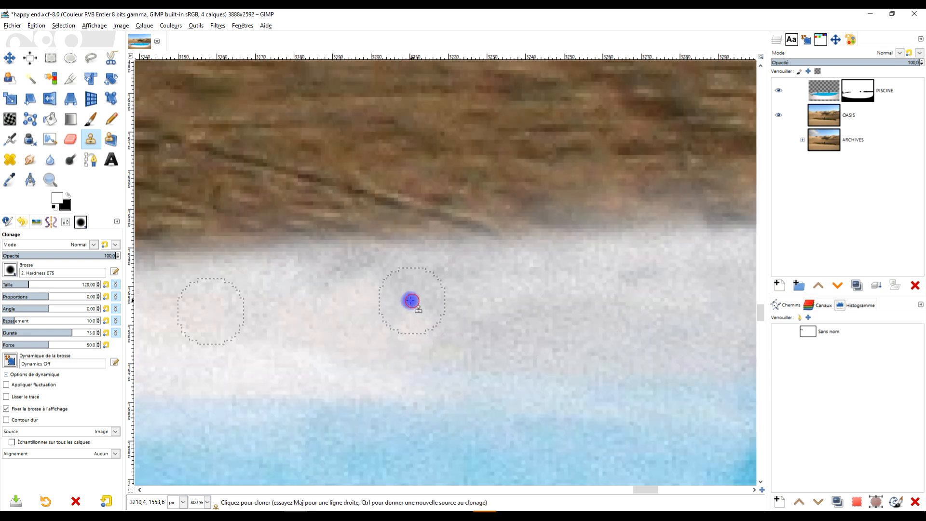
drag(340, 288, 329, 286)
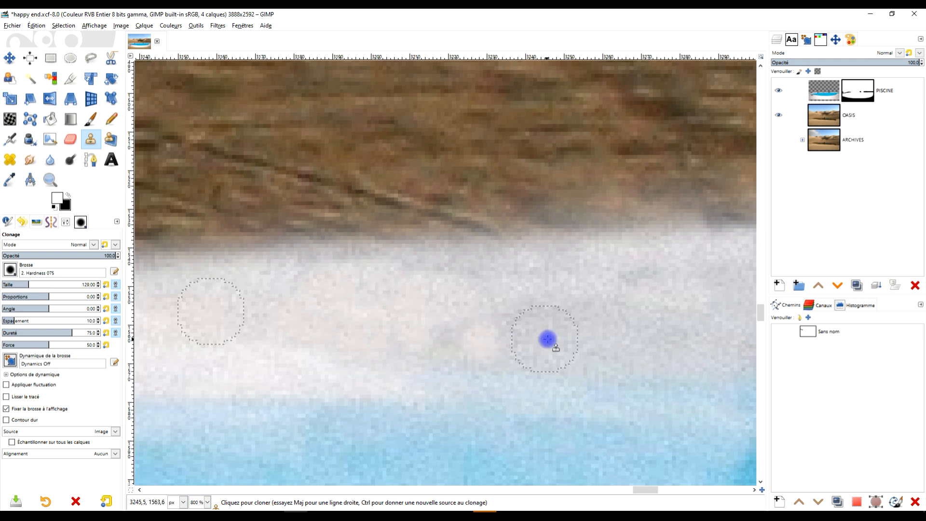
Clone pool water and its pale shoreline over the left part of the dark rock near the right image border
scroll(579, 335, down, 4)
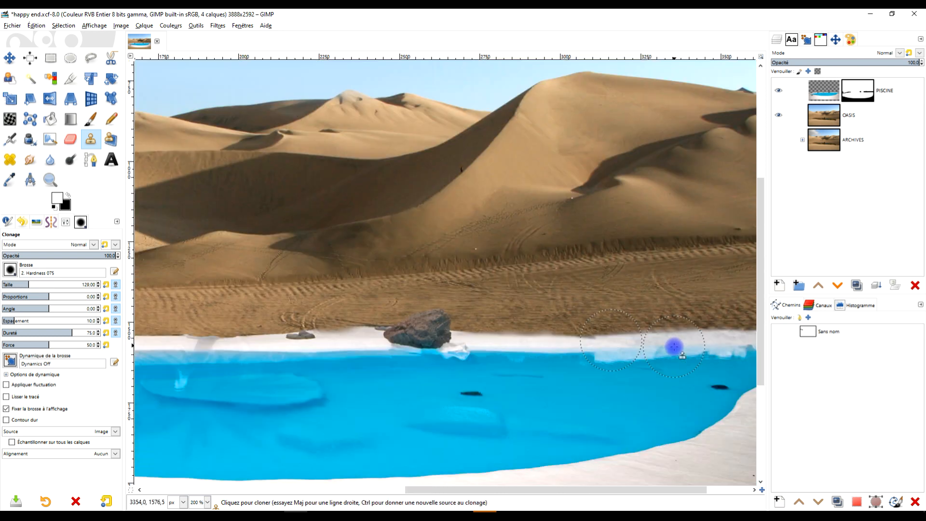
drag(674, 346, 440, 308)
scroll(508, 307, down, 1)
scroll(607, 328, up, 4)
scroll(531, 347, up, 2)
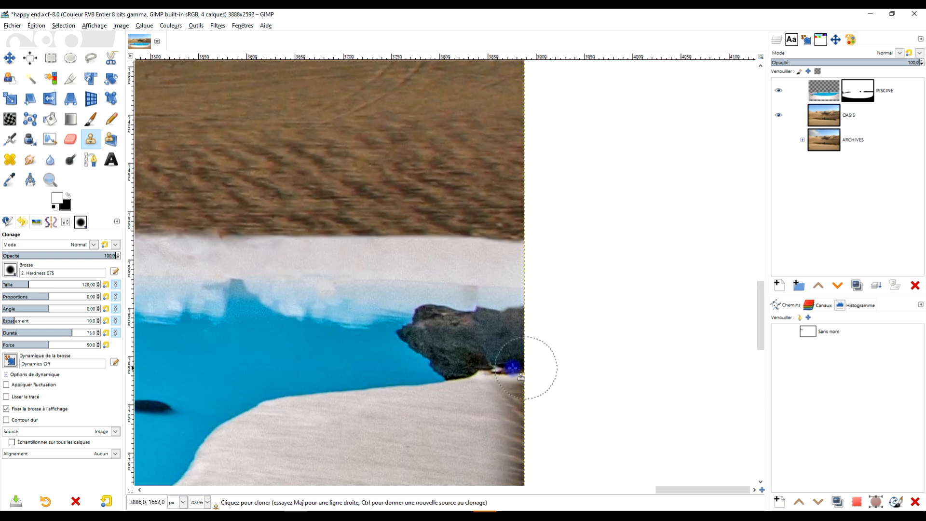
ctrl+click(299, 305)
drag(383, 303, 409, 303)
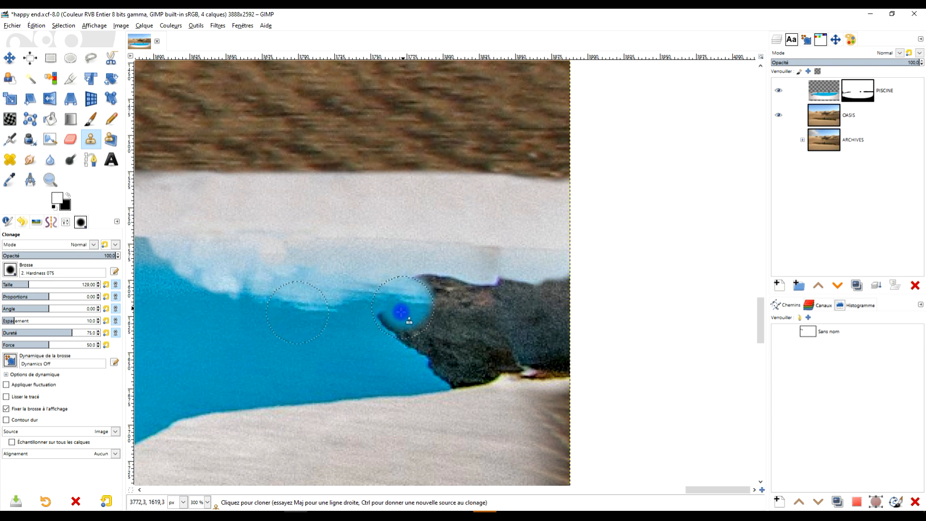
mouse_move(419, 342)
mouse_down()
mouse_move(432, 324)
mouse_move(448, 305)
mouse_move(411, 291)
mouse_move(461, 300)
mouse_up()
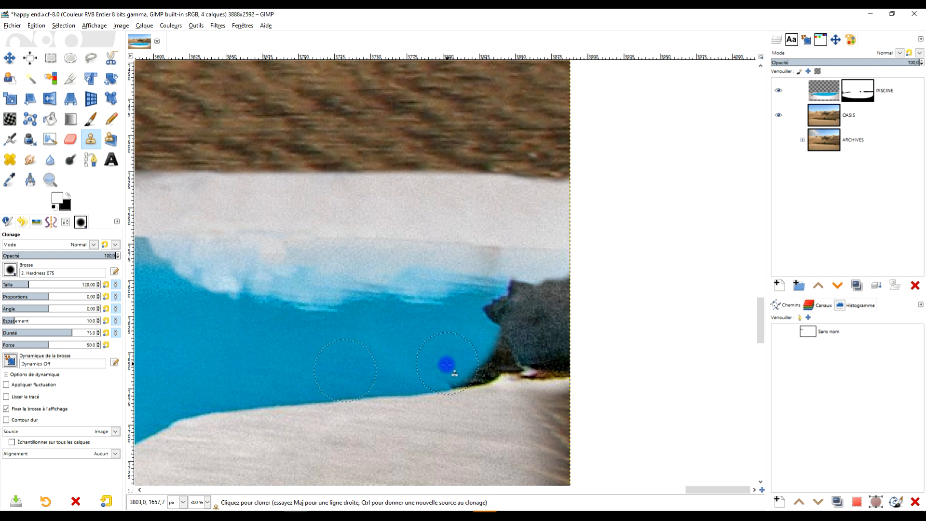
mouse_move(452, 370)
mouse_down()
mouse_move(481, 364)
mouse_move(488, 339)
mouse_up()
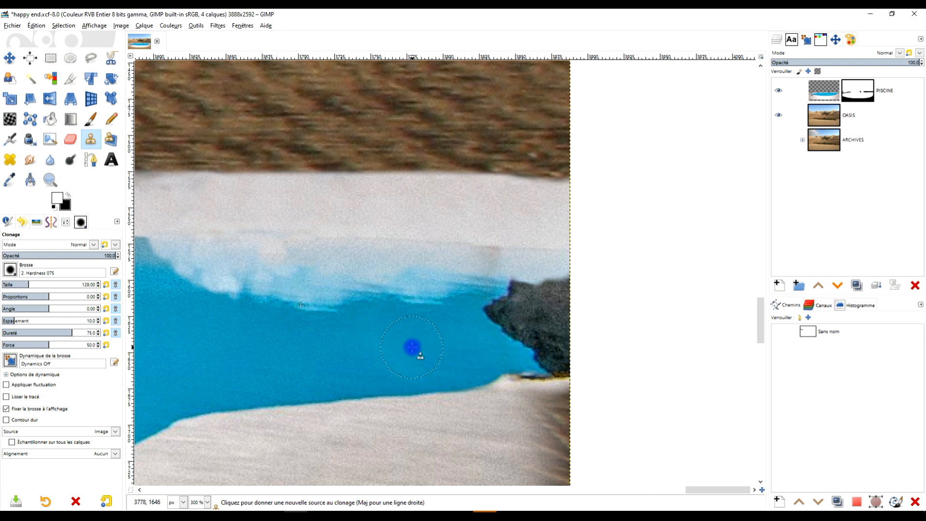
Clone pool water over the rest of the dark rock, extending the pool to the right image border
ctrl+click(428, 343)
drag(531, 346, 529, 332)
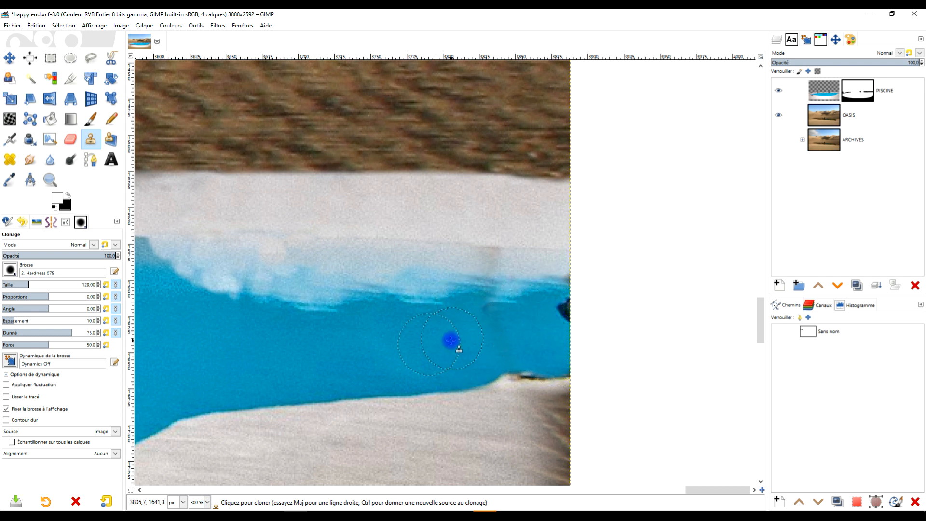
ctrl+click(447, 341)
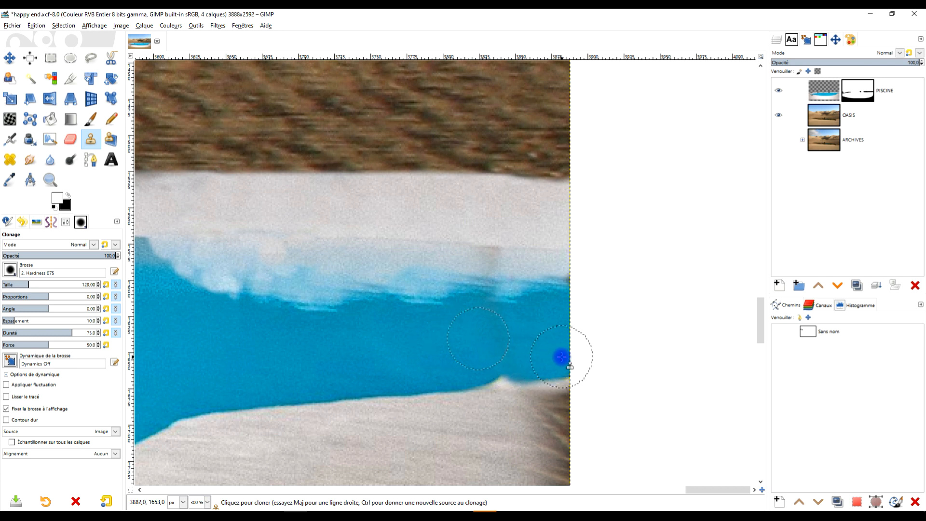
Clone clean water from several nearby sources over the faint dark traces left where the rock stood
scroll(392, 347, up, 1)
ctrl+click(328, 354)
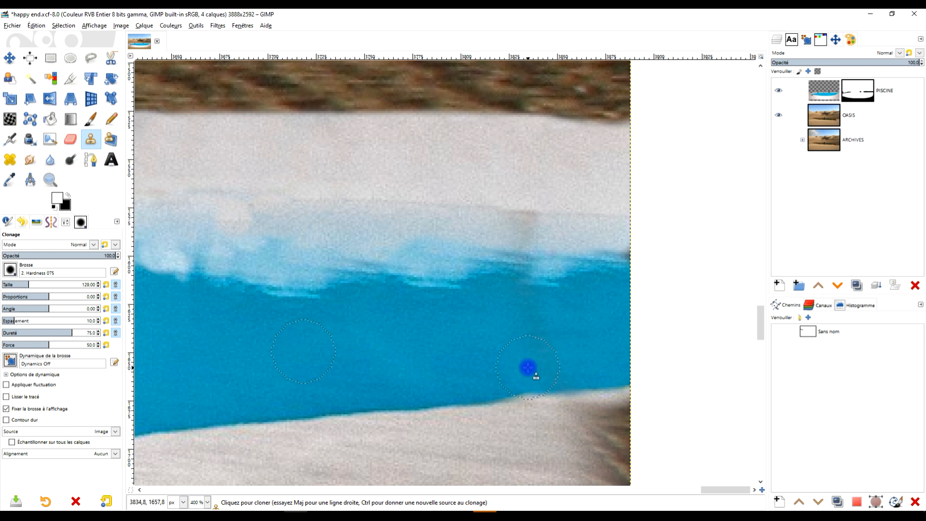
ctrl+click(458, 338)
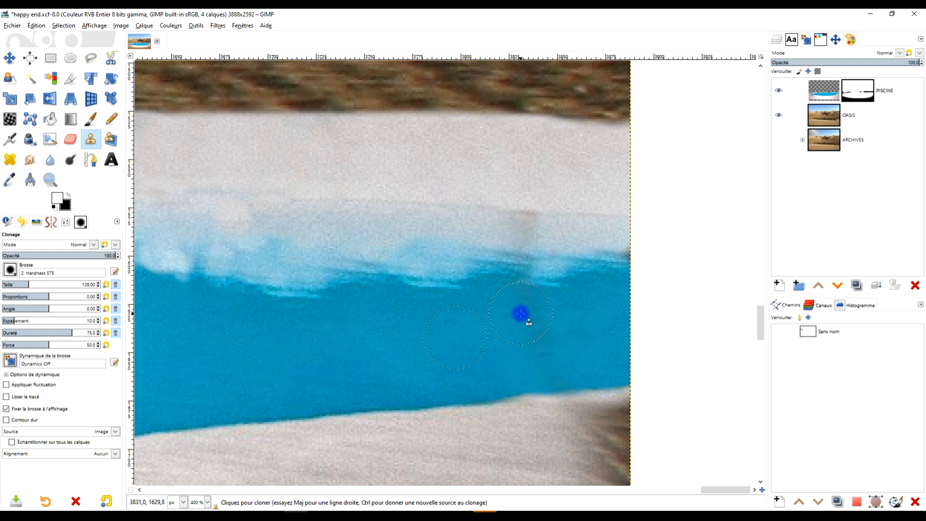
ctrl+click(501, 338)
Paint PISCINE's mask white over the brownish mark on the pale shoreline and the dark spot at the right image border
ctrl+click(579, 235)
scroll(583, 232, up, 2)
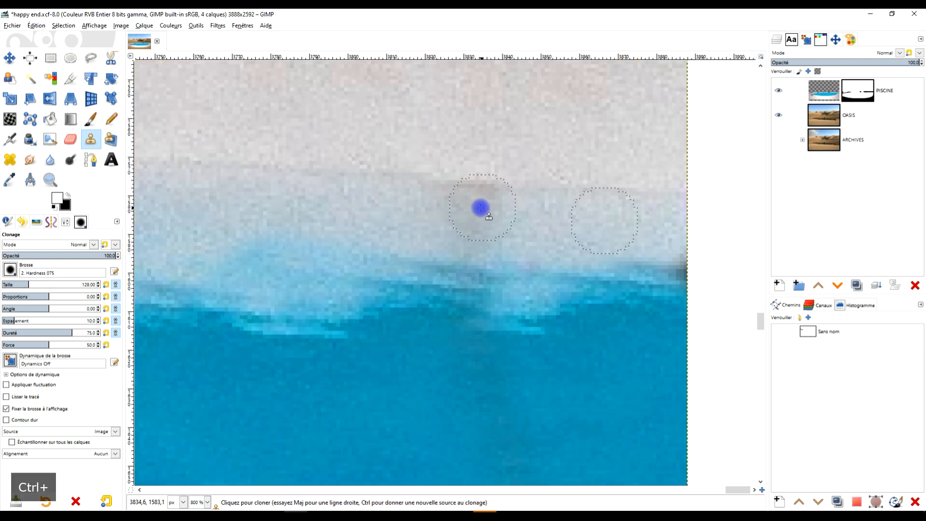
click(90, 119)
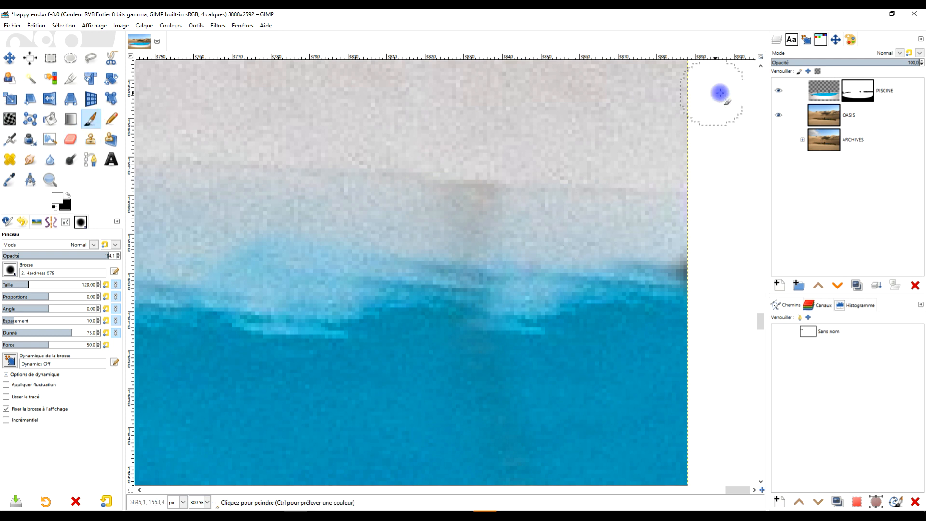
click(860, 91)
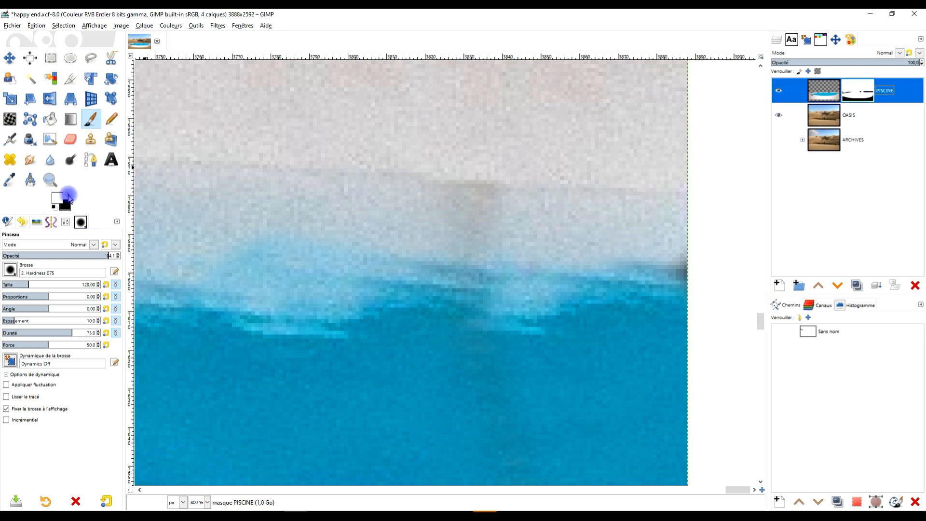
click(485, 207)
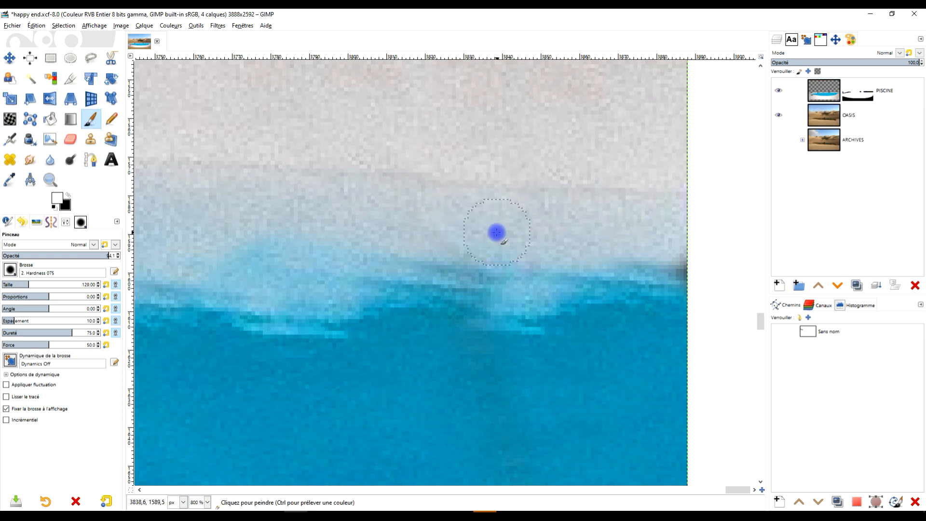
click(680, 255)
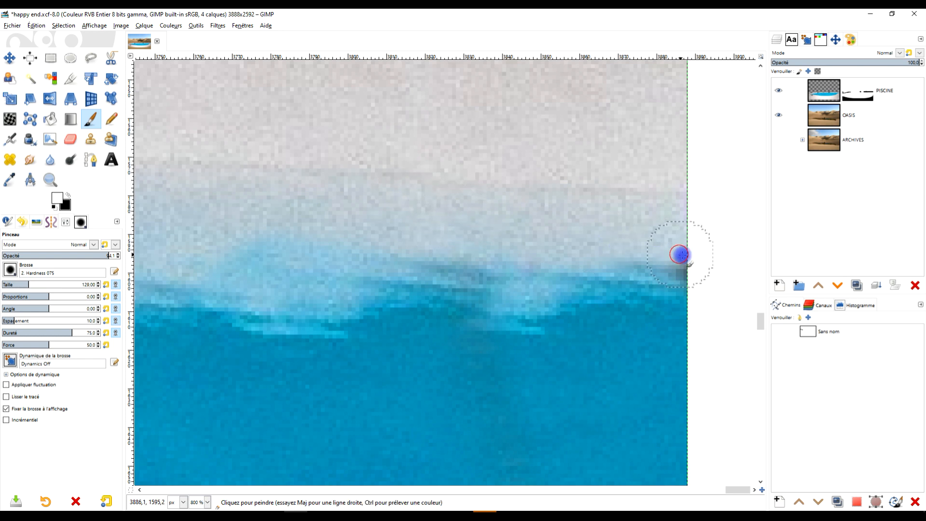
ctrl+scroll(555, 270, down, 6)
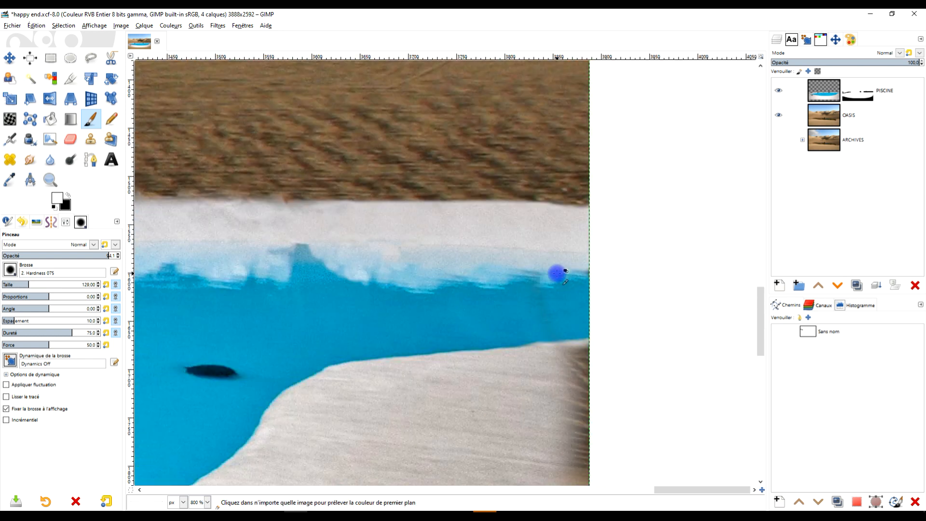
scroll(568, 286, up, 4)
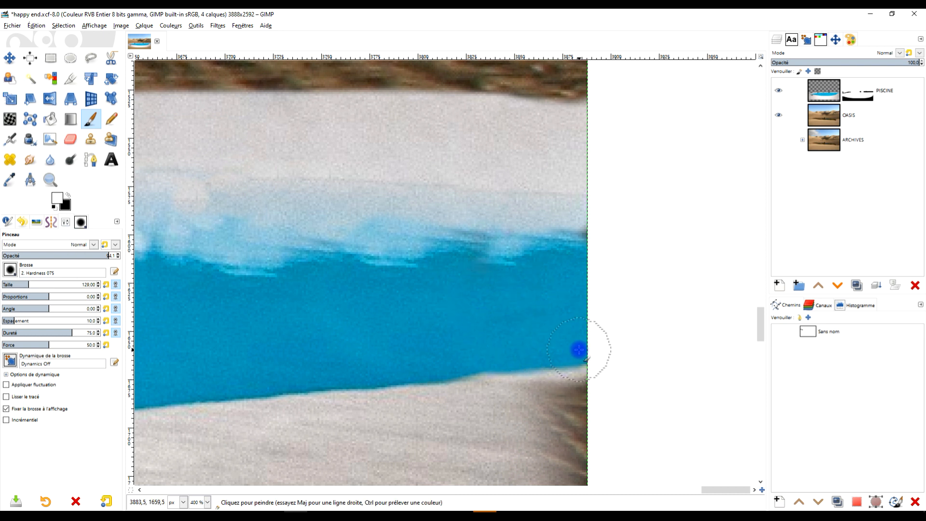
Paint PISCINE's mask white over the brown patch below the pool at the right image border
ctrl+scroll(579, 349, down, 1)
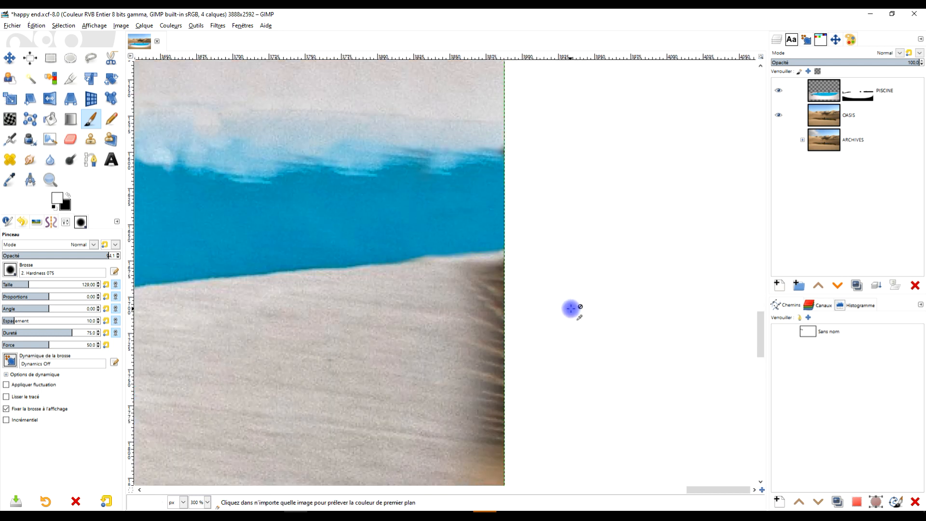
scroll(482, 270, up, 2)
mouse_move(496, 324)
mouse_down()
mouse_move(484, 351)
mouse_move(495, 458)
mouse_move(477, 467)
mouse_move(463, 423)
mouse_move(473, 377)
mouse_move(524, 314)
mouse_move(510, 328)
mouse_move(438, 325)
mouse_up()
Try to paint white on PISCINE's mask over the dark spot where the far shoreline meets the right image border
click(819, 158)
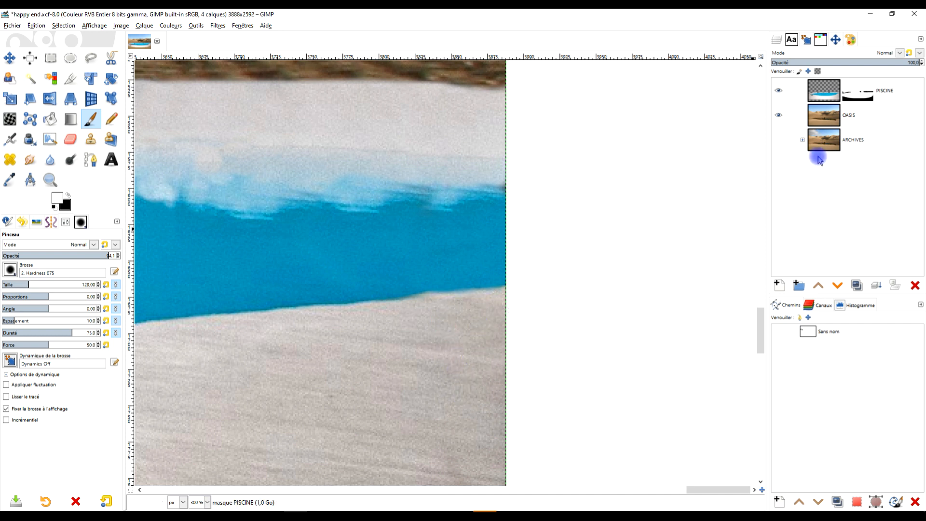
click(868, 97)
click(821, 93)
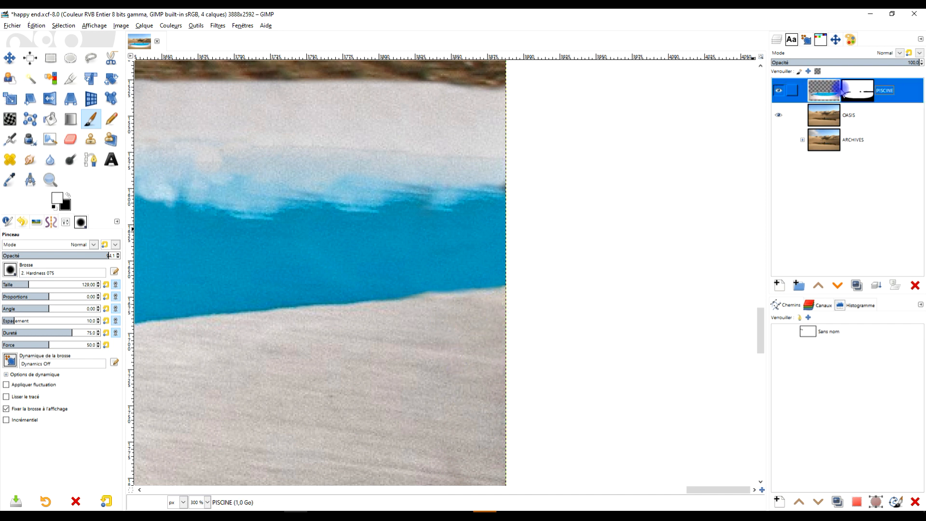
click(856, 96)
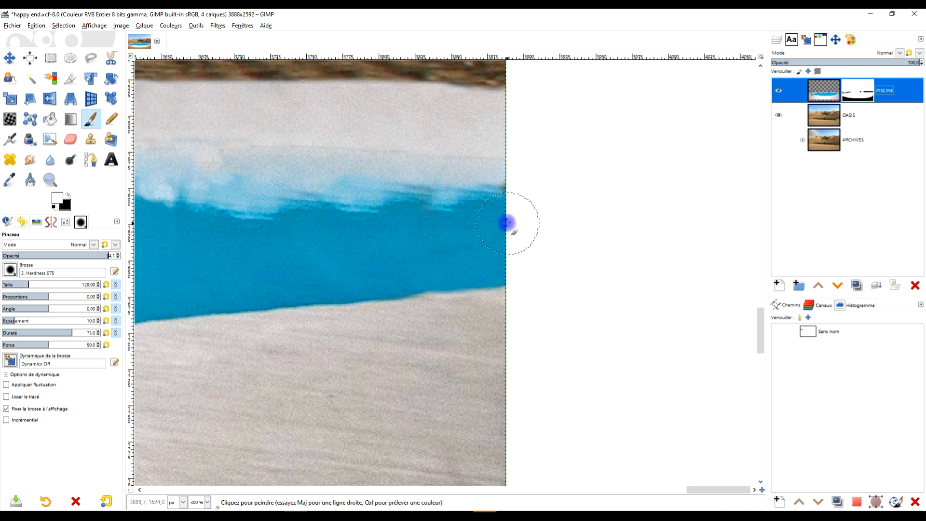
scroll(531, 209, up, 2)
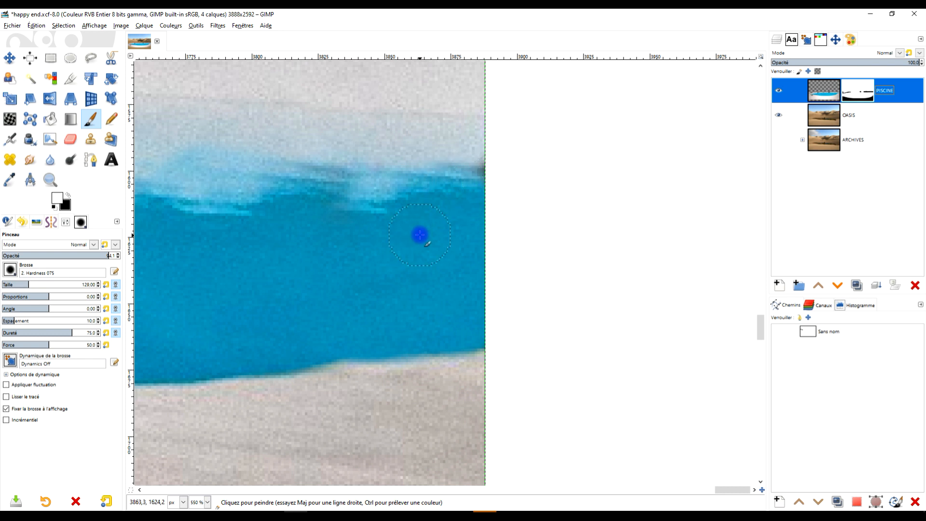
drag(481, 180, 492, 179)
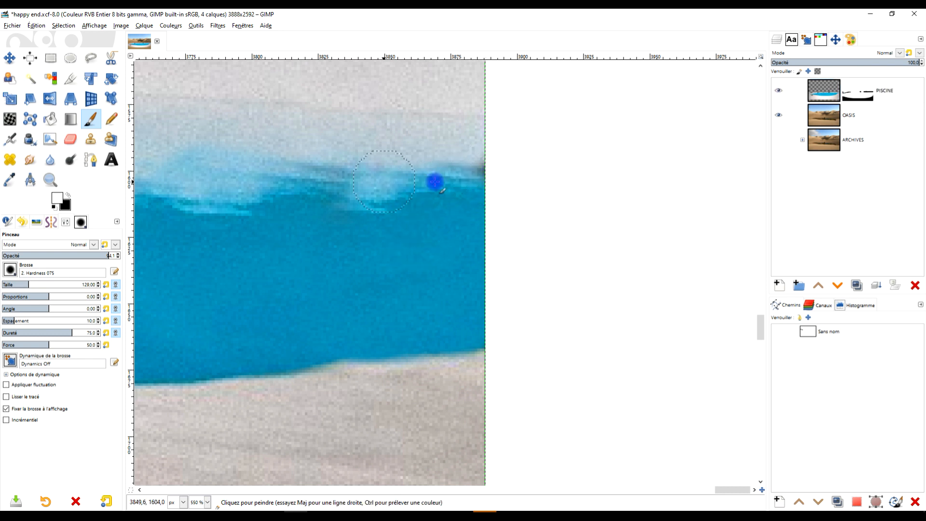
click(864, 90)
click(497, 170)
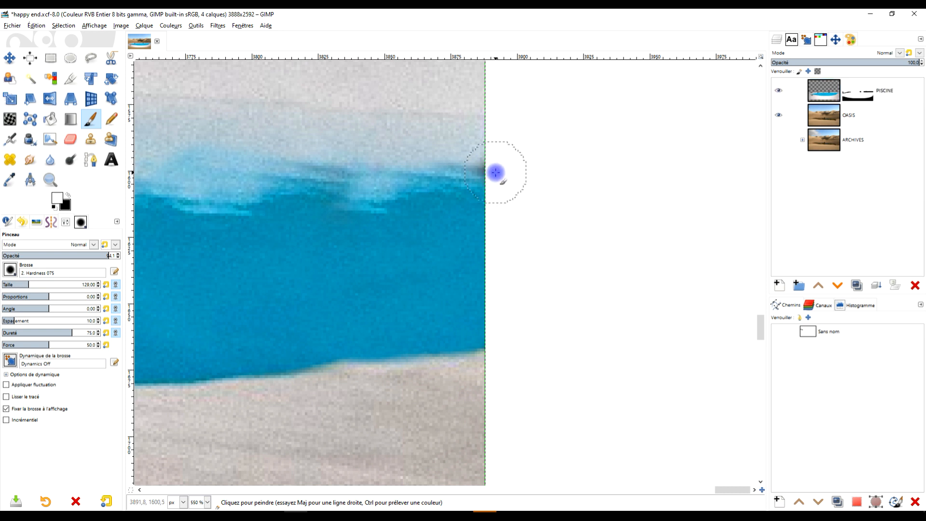
Clone nearby shoreline on the PISCINE layer over the dark spot at the right image border, then reselect the layer's mask
click(90, 140)
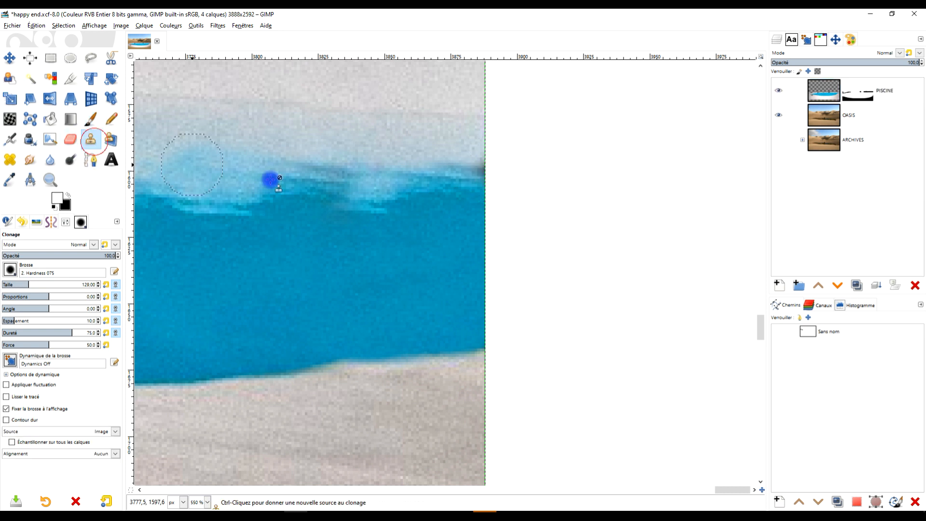
ctrl+click(426, 175)
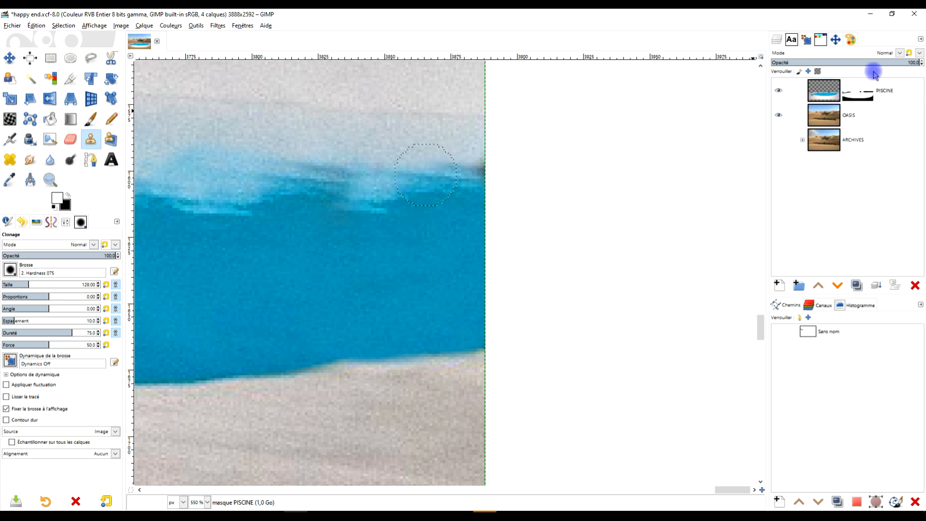
click(860, 94)
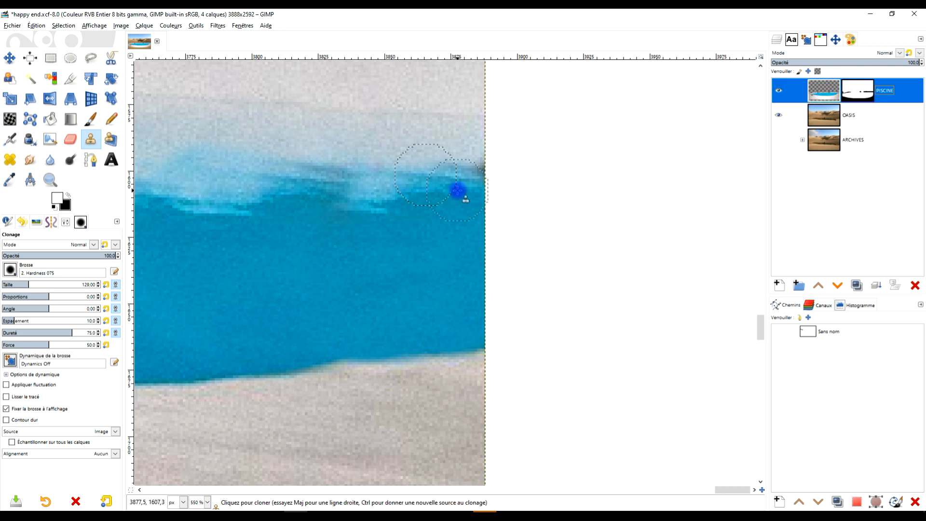
ctrl+click(414, 173)
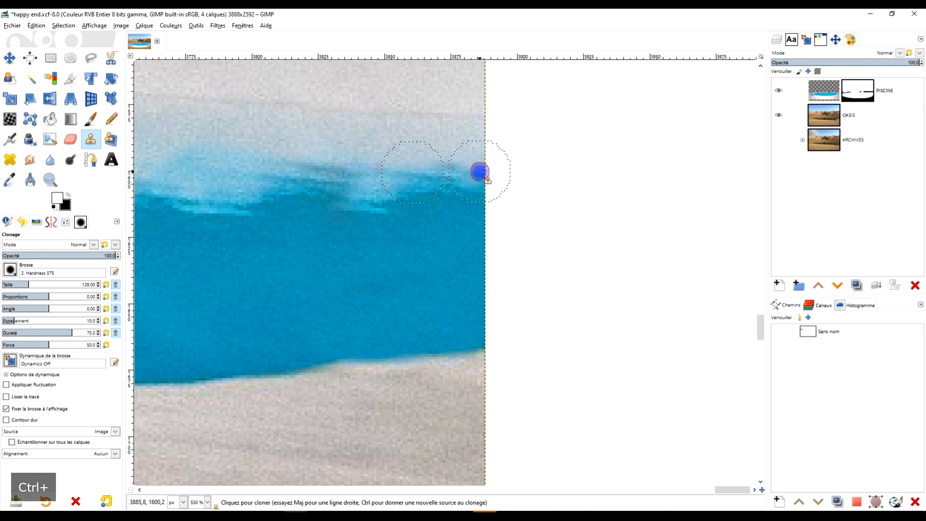
click(861, 94)
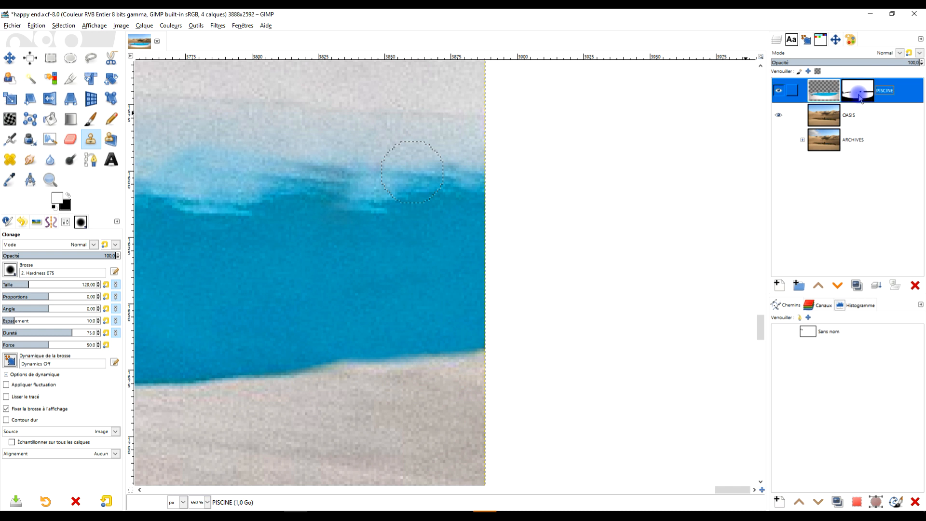
Examine the whole composite and the pool's far shoreline, from the right image border to the dark rock
key(1)
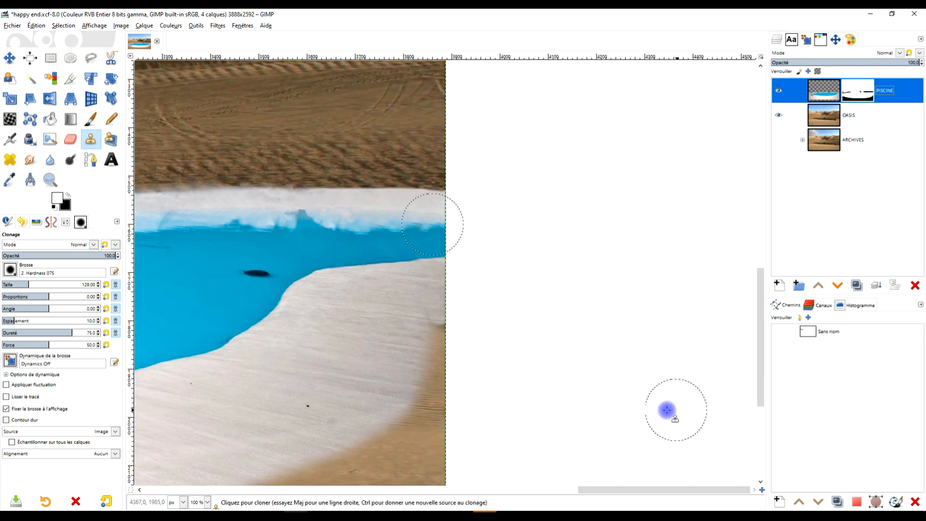
scroll(344, 293, down, 4)
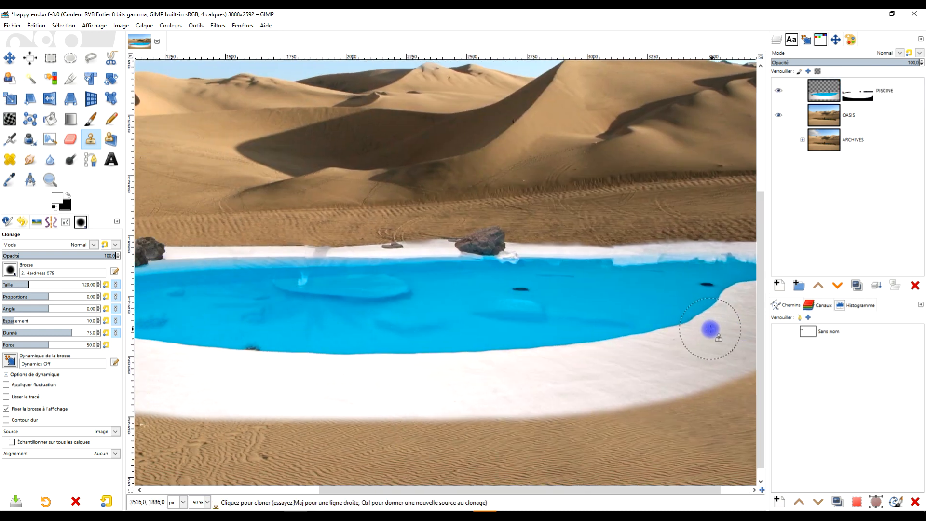
scroll(738, 317, up, 2)
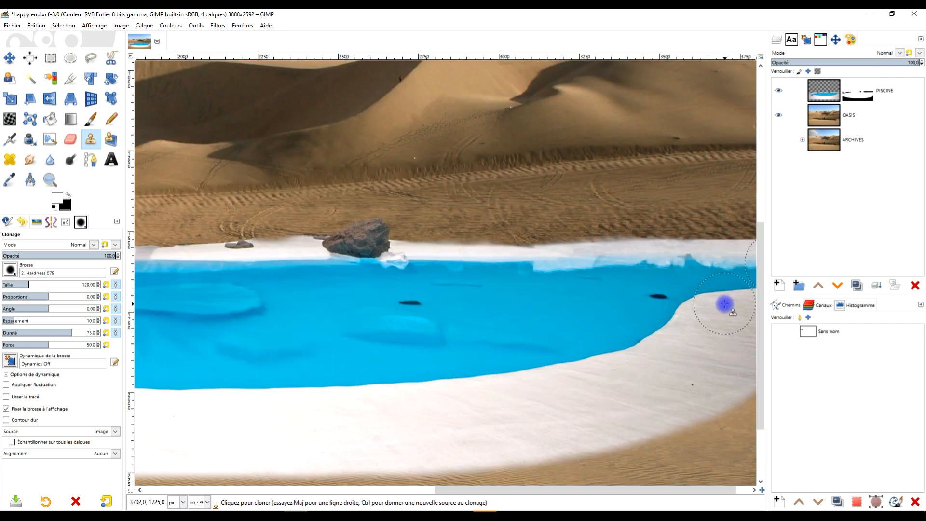
scroll(718, 304, down, 1)
ctrl+click(718, 303)
scroll(709, 285, up, 3)
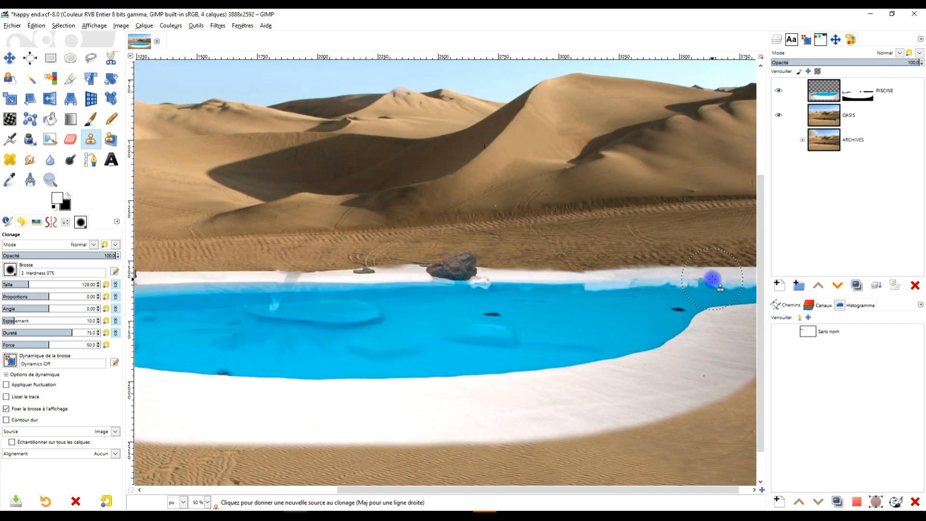
drag(613, 317, 553, 331)
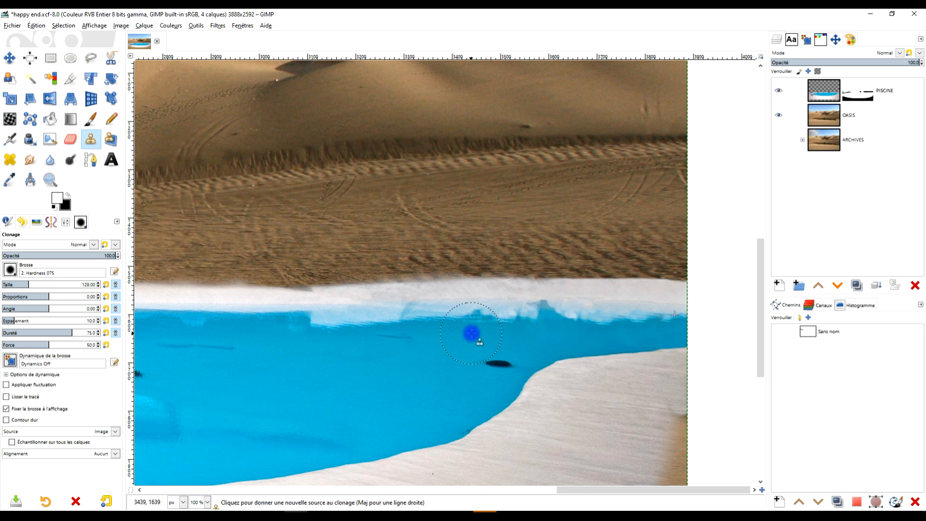
scroll(574, 316, up, 1)
scroll(574, 316, up, 1)
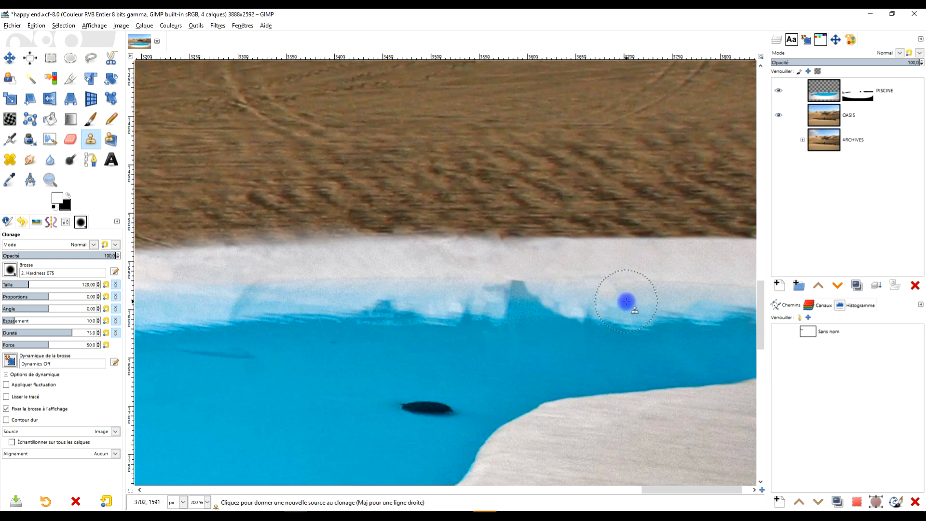
scroll(626, 302, down, 5)
scroll(619, 347, down, 3)
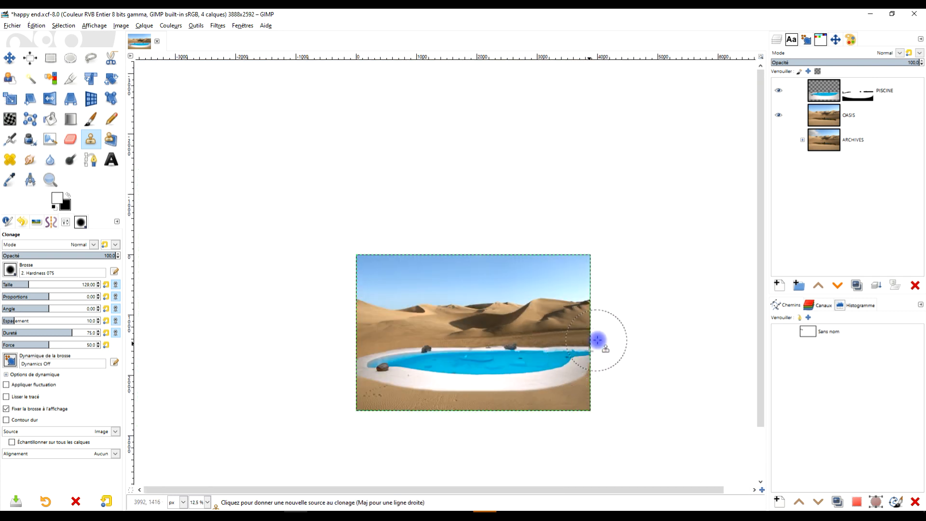
scroll(598, 340, up, 4)
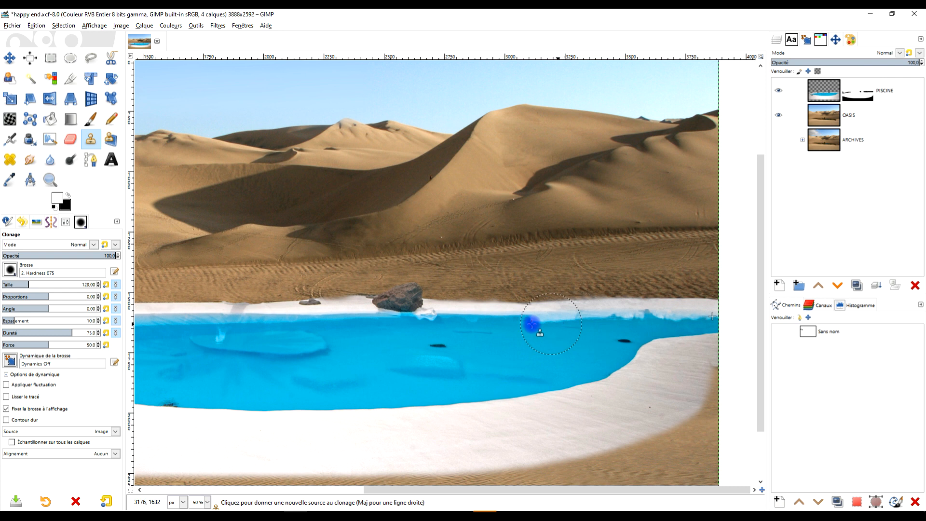
scroll(434, 322, up, 5)
scroll(387, 316, down, 2)
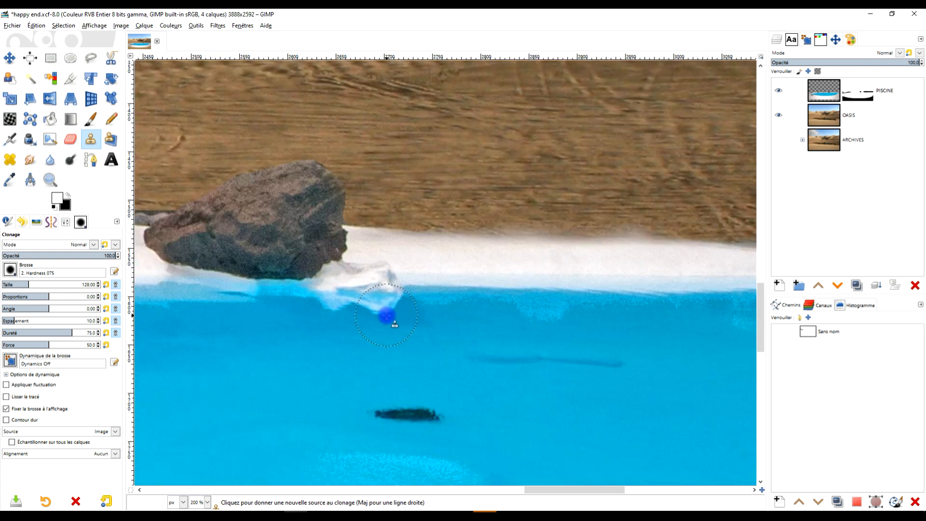
Switch to the browser, open the 6000×4000 Jameos del Agua photo from Pixabay and examine the original far shoreline at full size
click(870, 13)
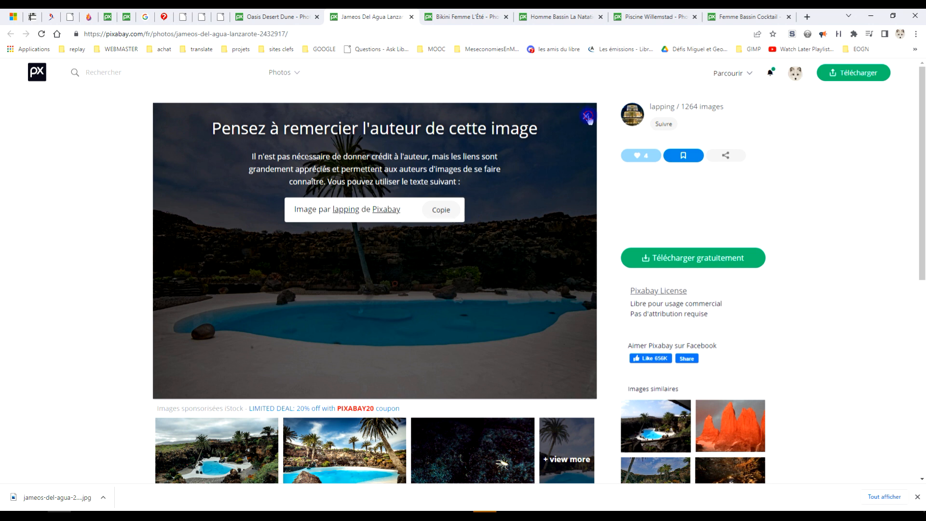
click(587, 117)
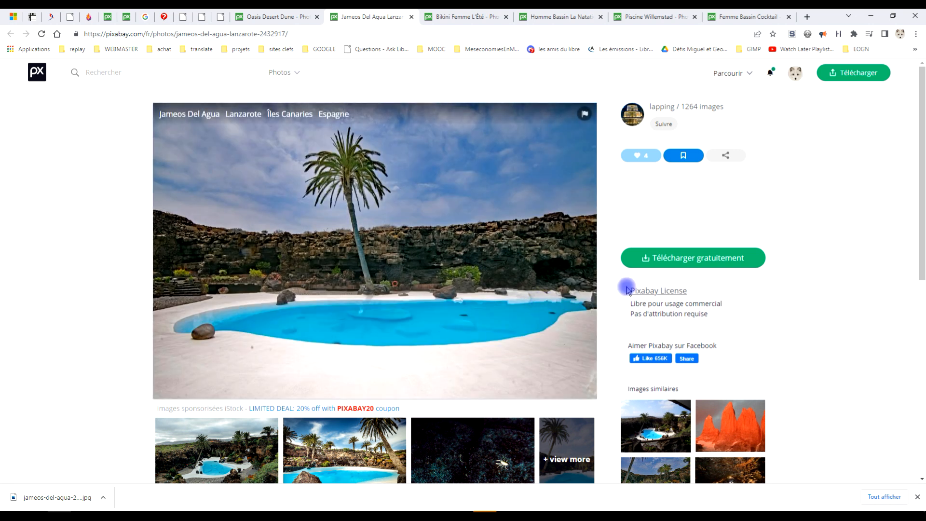
click(665, 258)
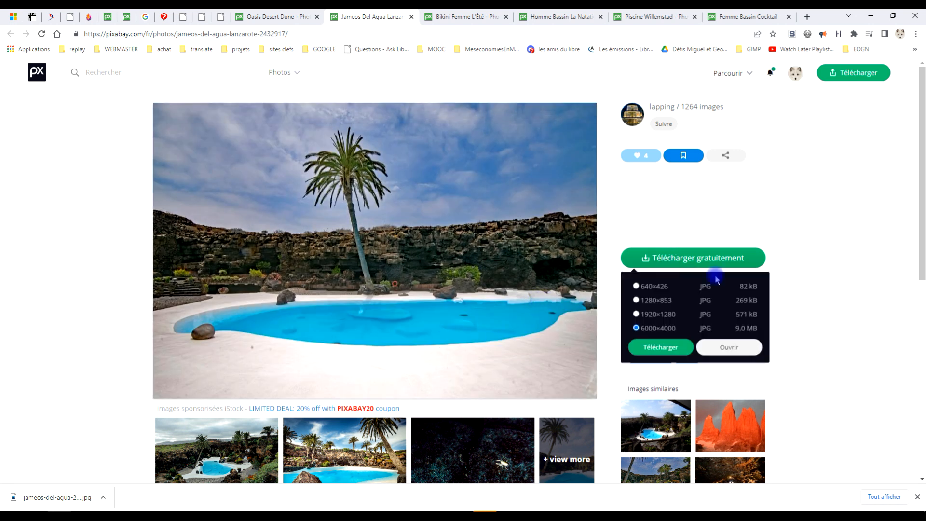
click(722, 348)
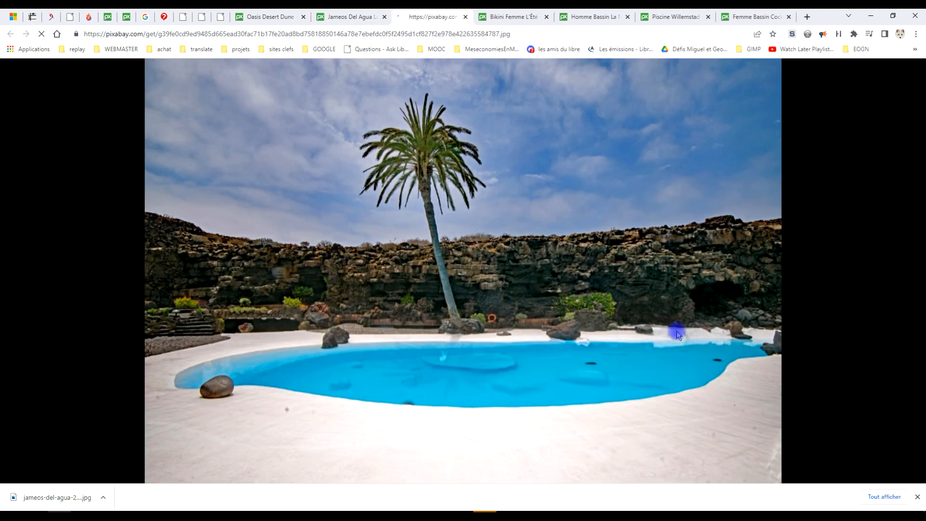
click(744, 409)
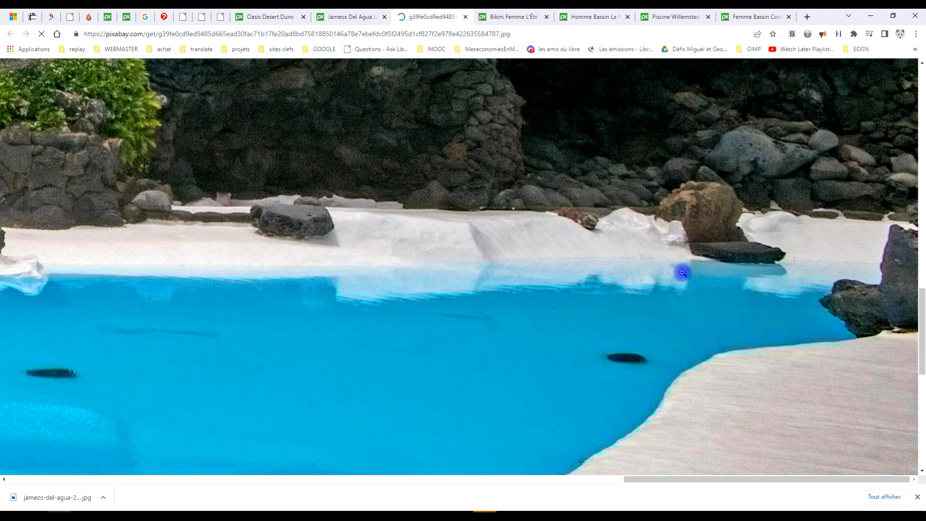
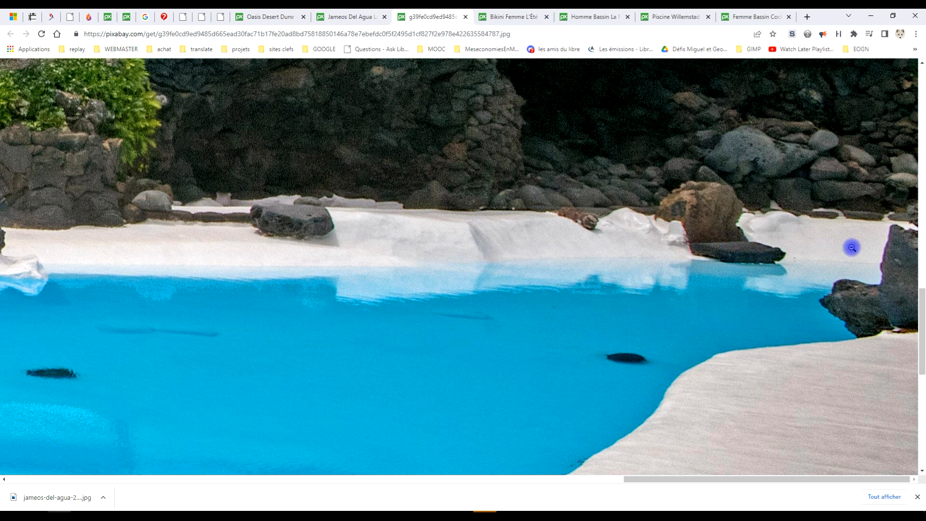
click(601, 265)
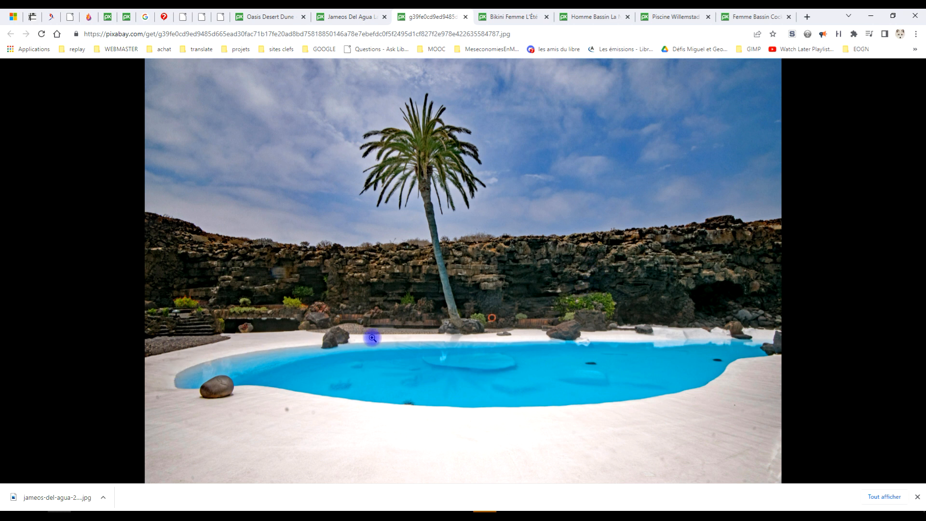
Inspect the pool's rear edge below the palm tree in the source photo
click(486, 342)
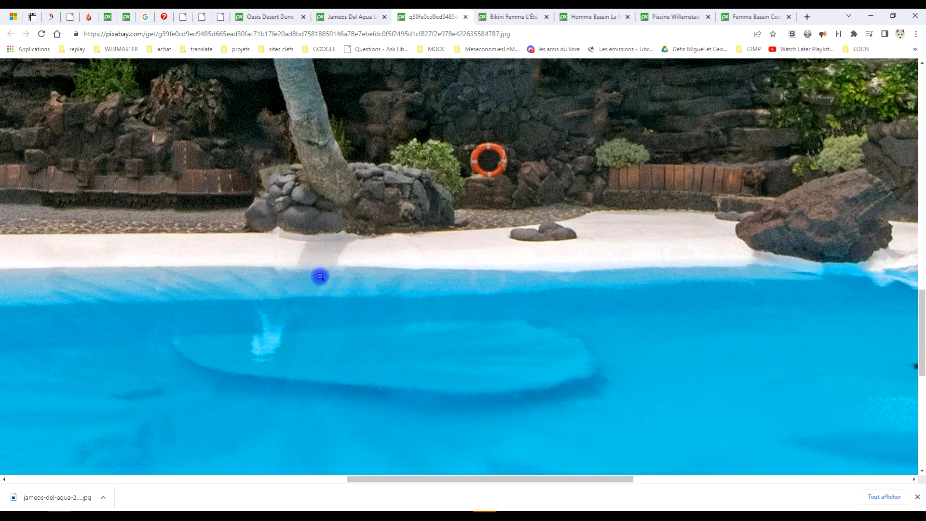
click(438, 274)
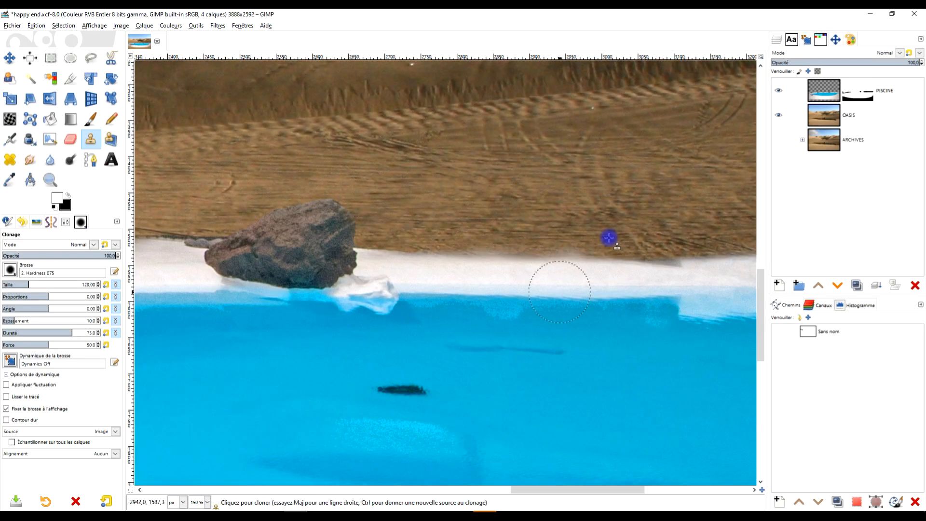
Switch to GIMP and set up the Paintbrush on the PISCINE layer mask with 2. Hardness 100, size 51 and black foreground
click(864, 88)
click(94, 119)
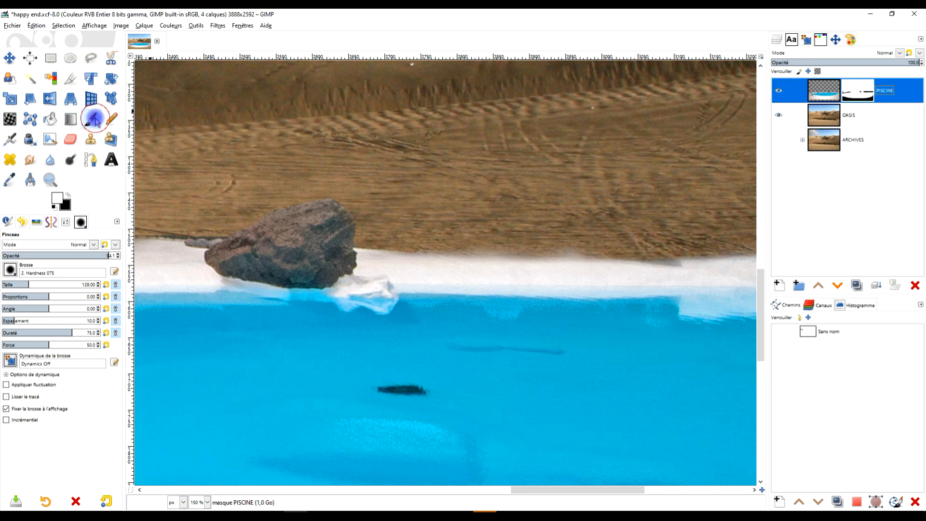
click(17, 275)
click(50, 300)
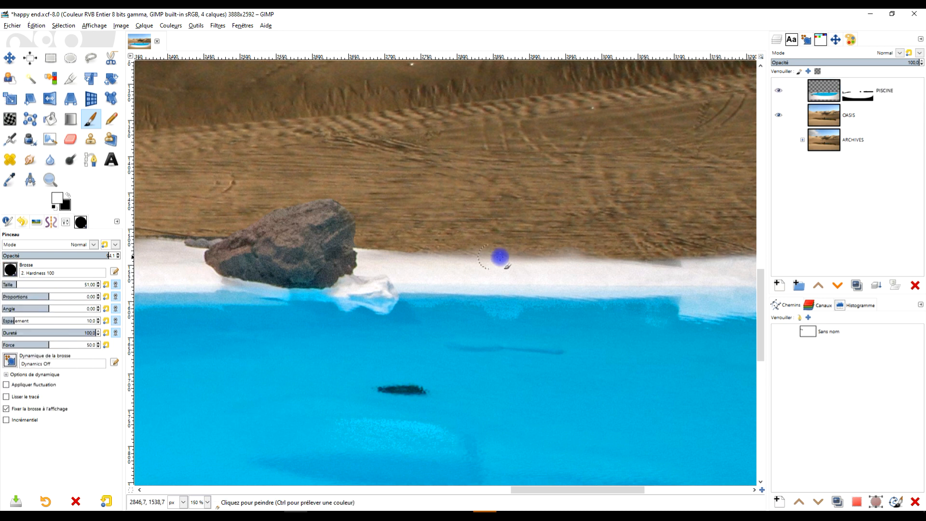
scroll(513, 252, up, 2)
drag(646, 210, 538, 185)
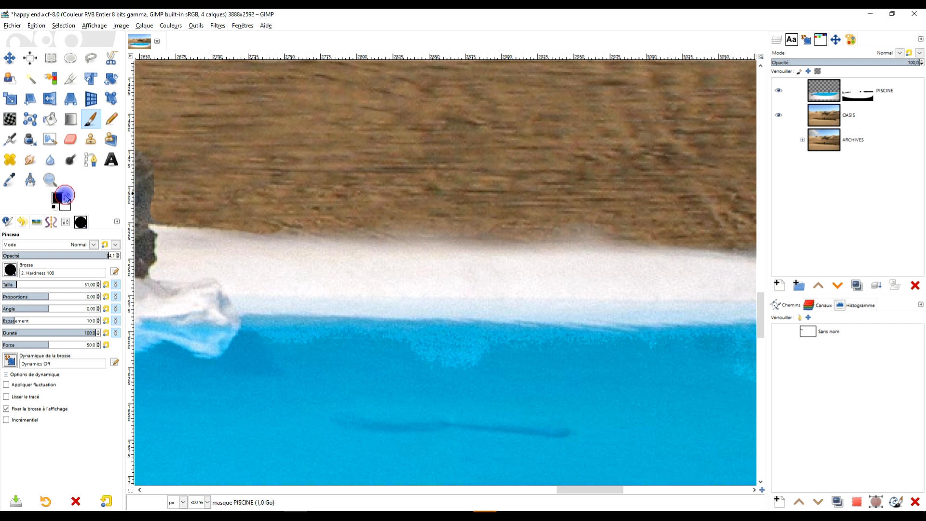
Paint straight black strokes on the PISCINE mask along the white deck's rear edge, from the large rock to the image's right border
click(241, 220)
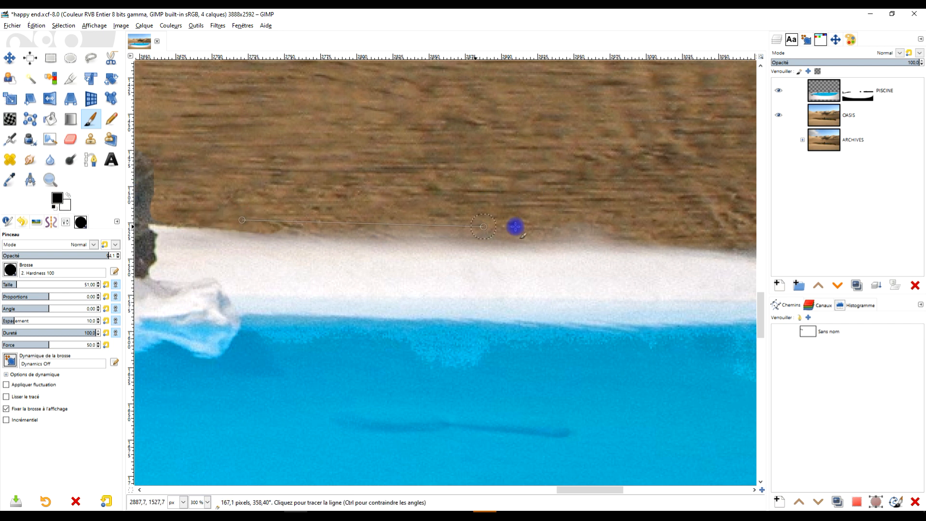
shift+click(663, 239)
drag(666, 234, 337, 231)
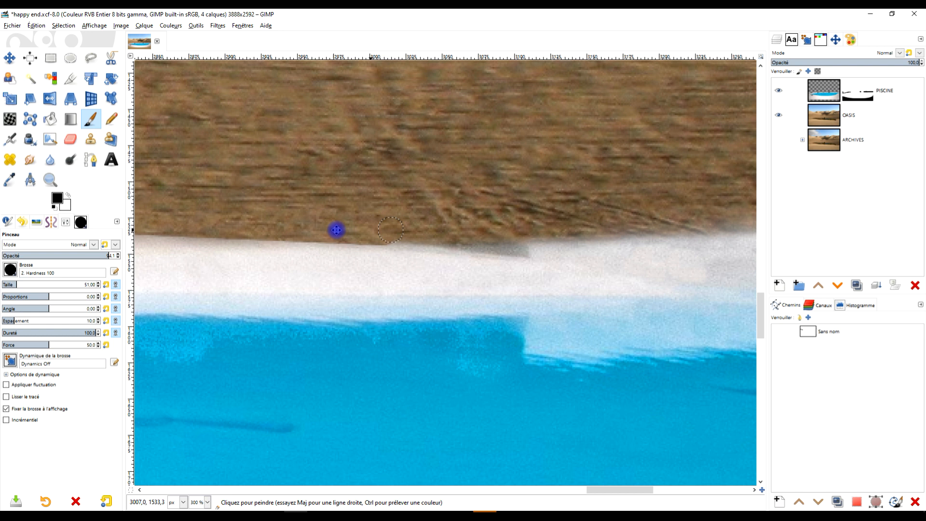
shift+click(454, 255)
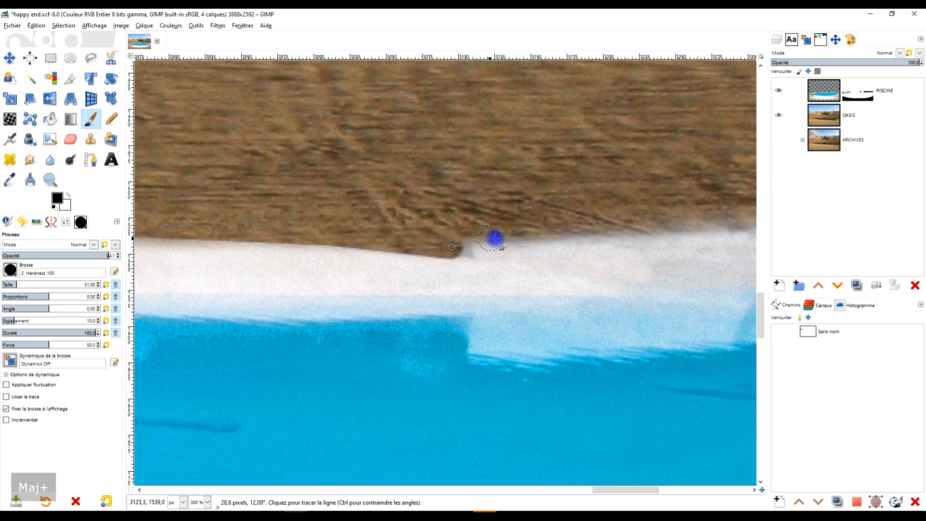
shift+click(518, 237)
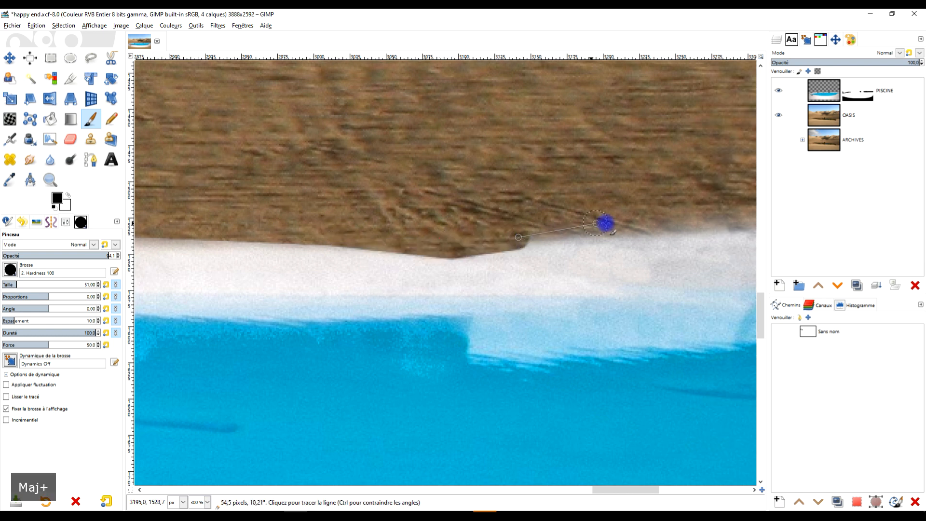
shift+click(666, 227)
drag(661, 238, 323, 308)
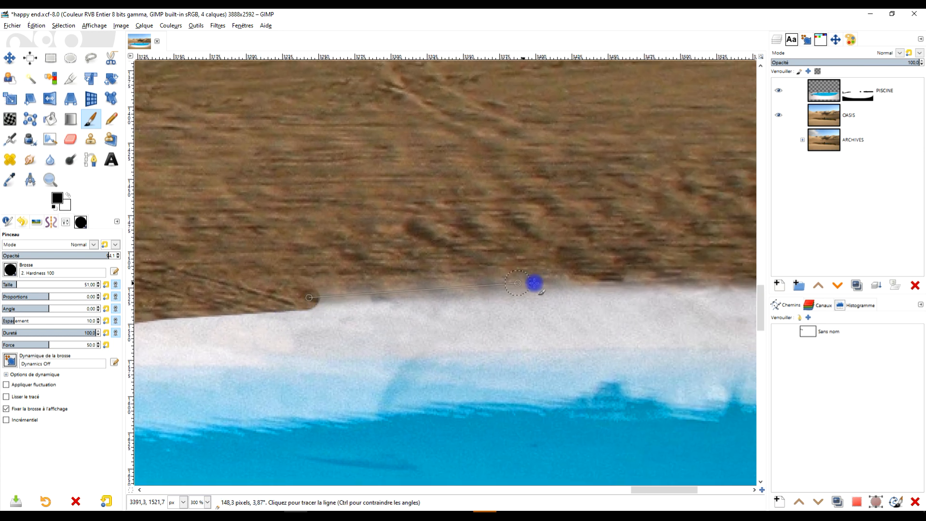
shift+click(577, 278)
drag(622, 271, 306, 265)
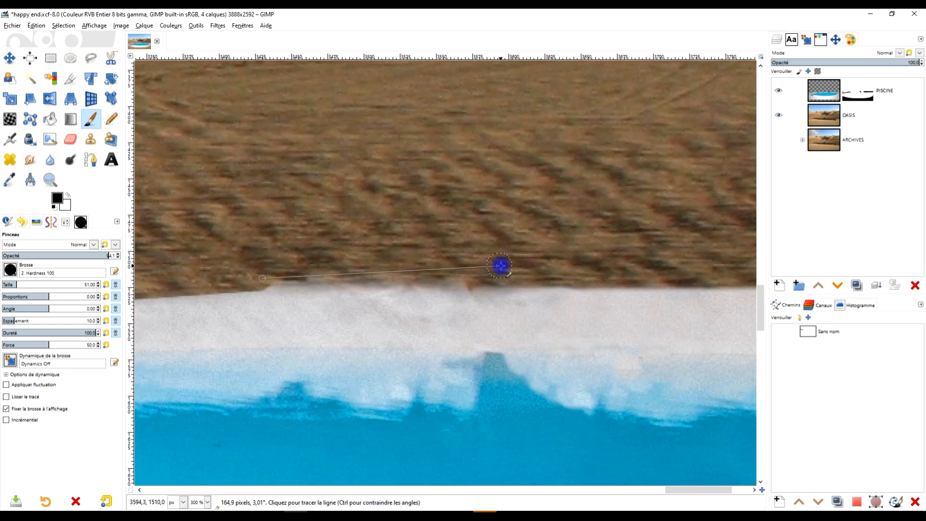
shift+click(503, 270)
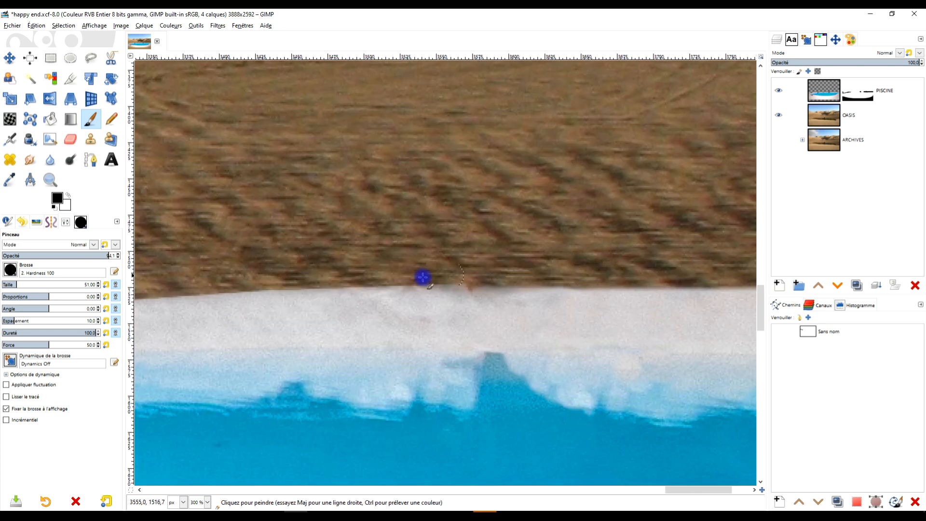
shift+click(574, 281)
drag(612, 265, 145, 316)
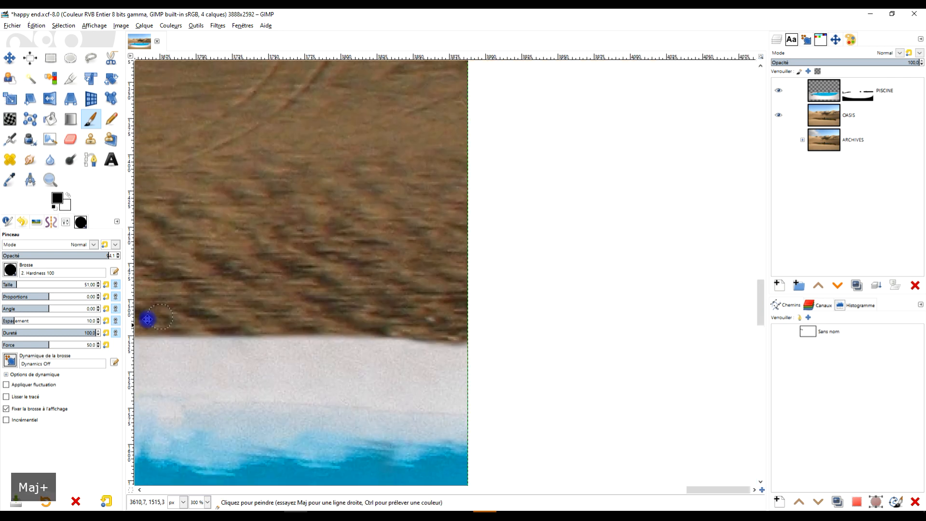
shift+click(359, 333)
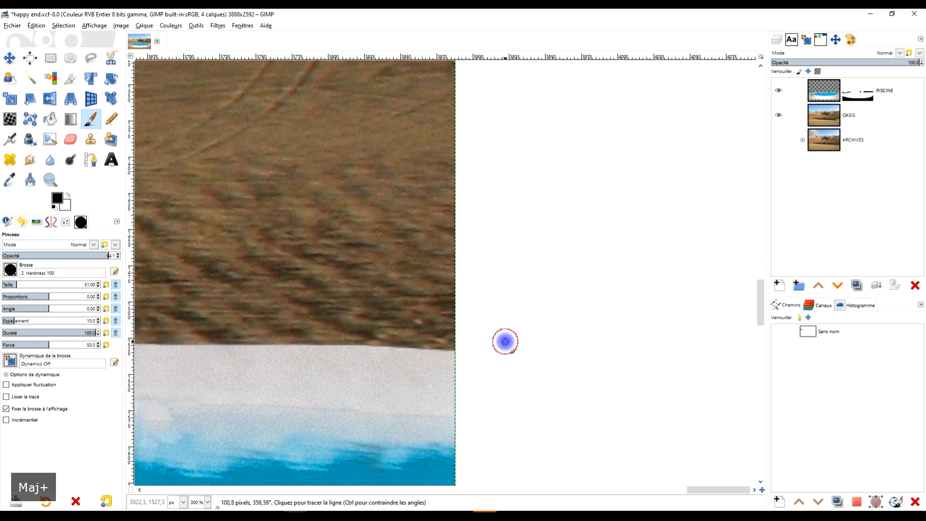
Examine the rear deck edge and the waterline between the large rock and the image's right border
scroll(496, 332, down, 5)
scroll(384, 354, up, 2)
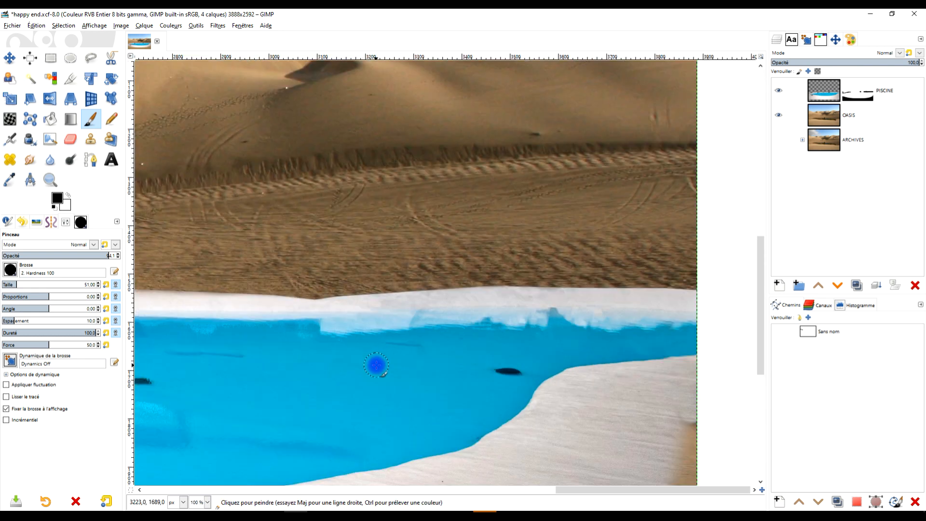
scroll(533, 341, down, 2)
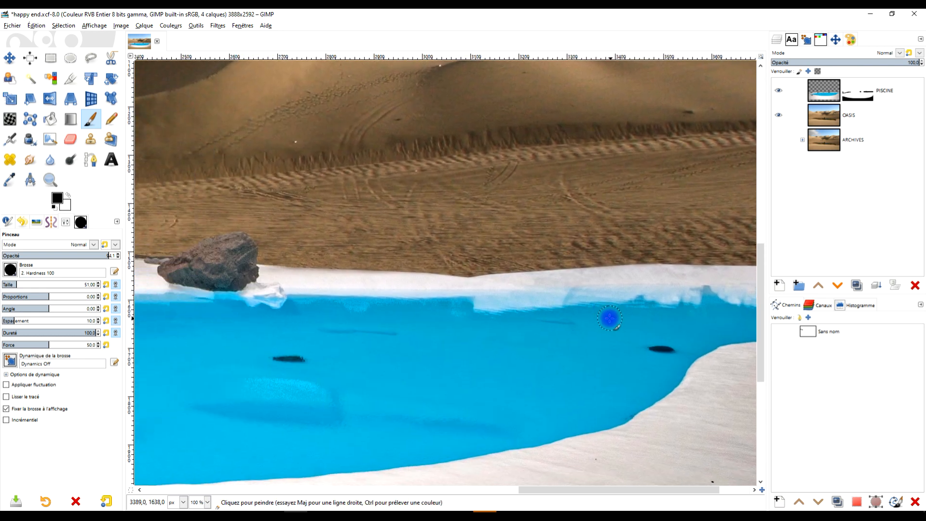
scroll(452, 310, up, 2)
scroll(541, 306, down, 3)
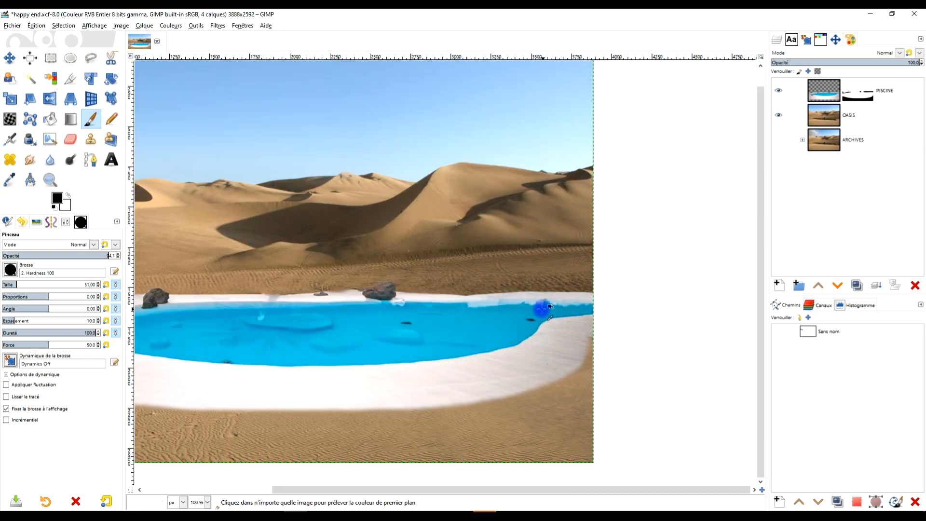
scroll(517, 314, up, 3)
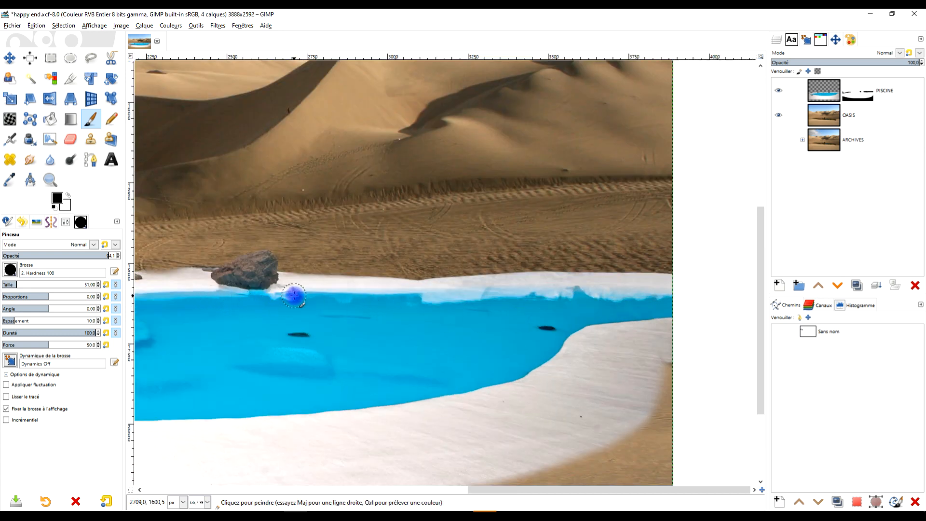
scroll(481, 290, down, 1)
scroll(403, 300, up, 3)
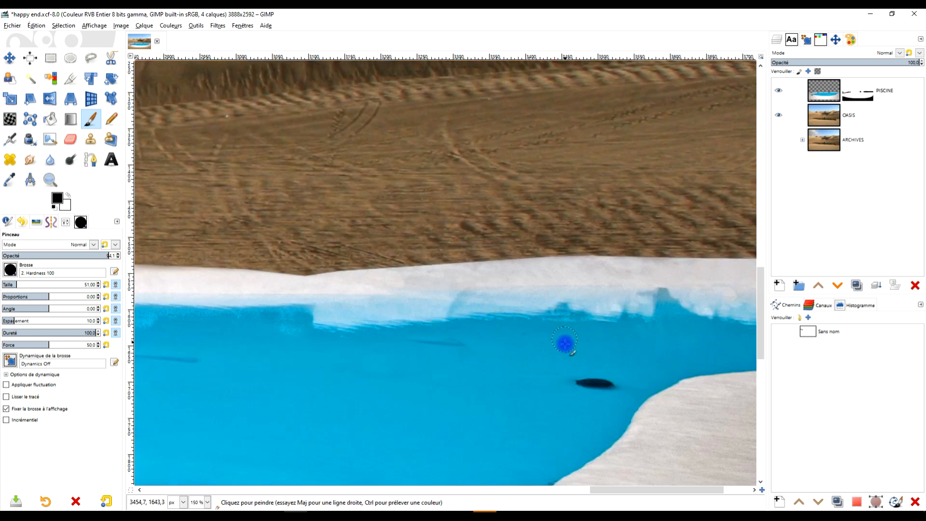
scroll(564, 343, down, 3)
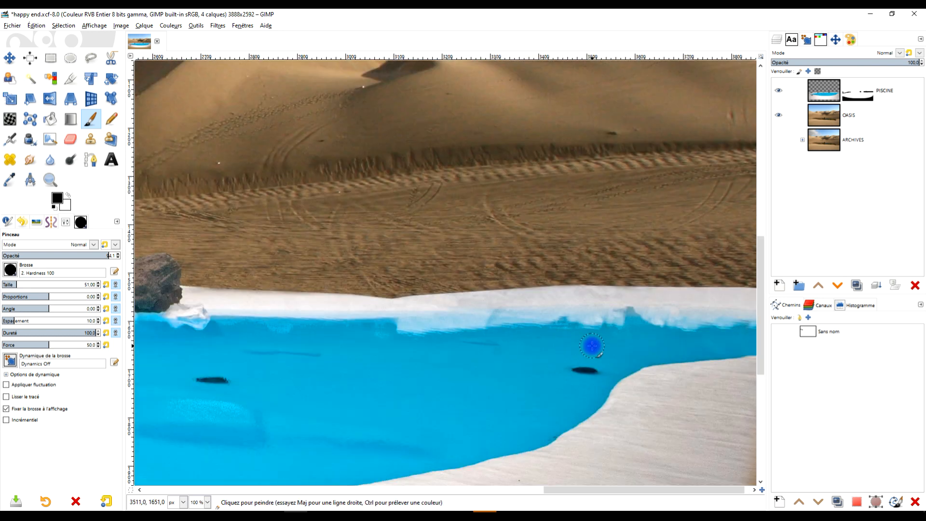
scroll(593, 346, up, 2)
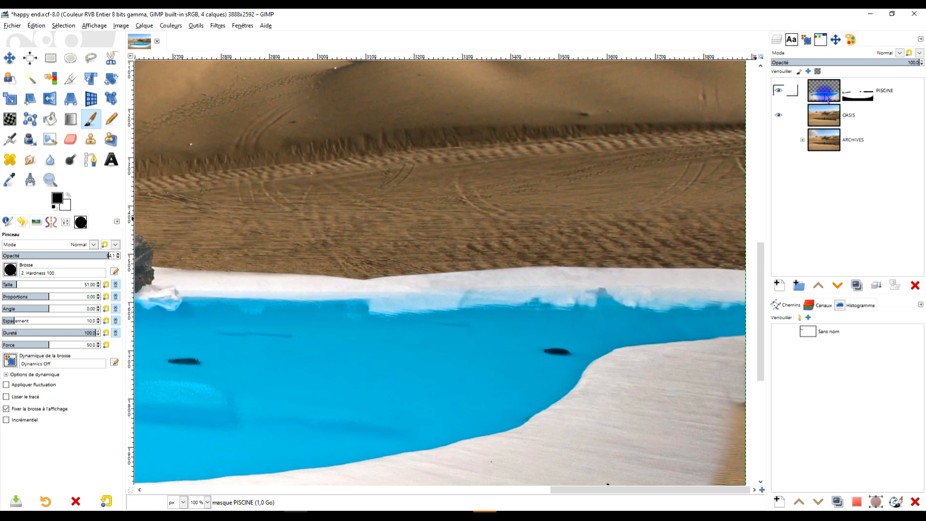
Draw a rectangular selection of about 1000 × 415 px around the uneven waterline at the pool's rear right
click(858, 90)
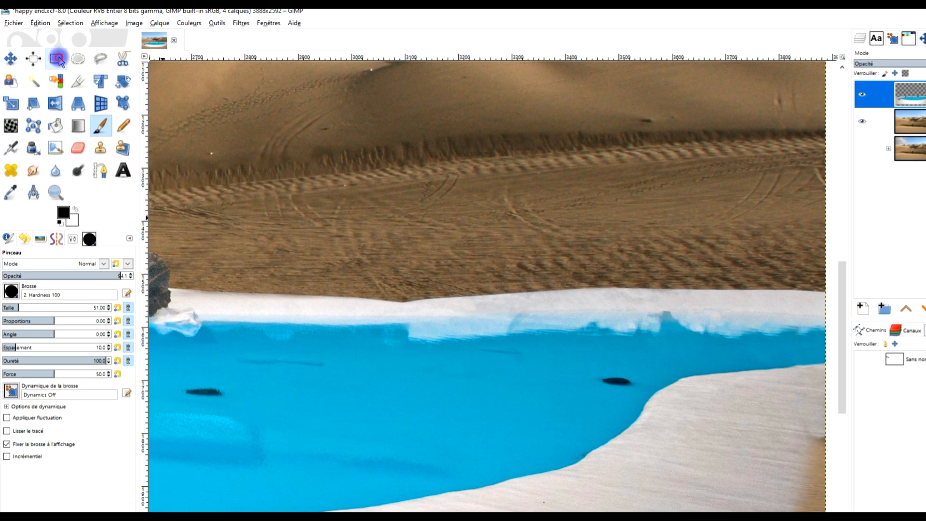
click(59, 58)
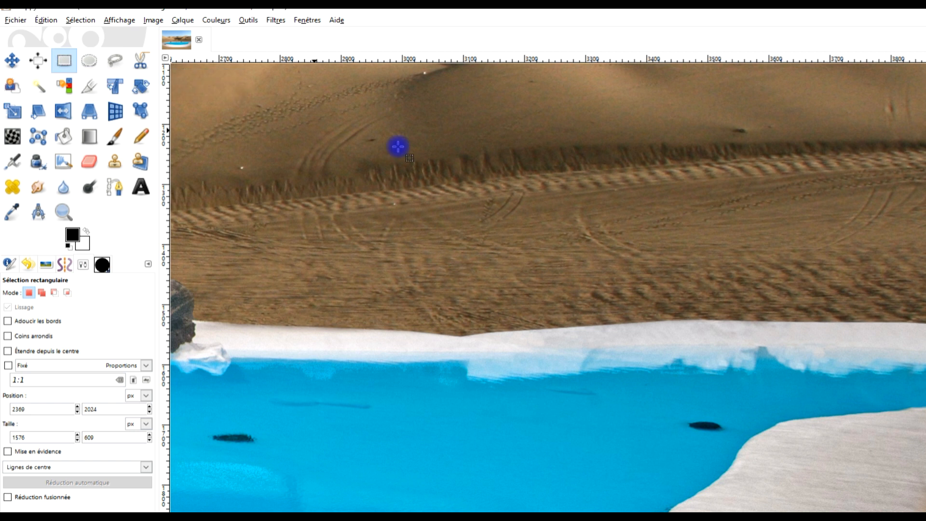
ctrl+scroll(826, 320, down, 2)
ctrl+scroll(666, 343, up, 1)
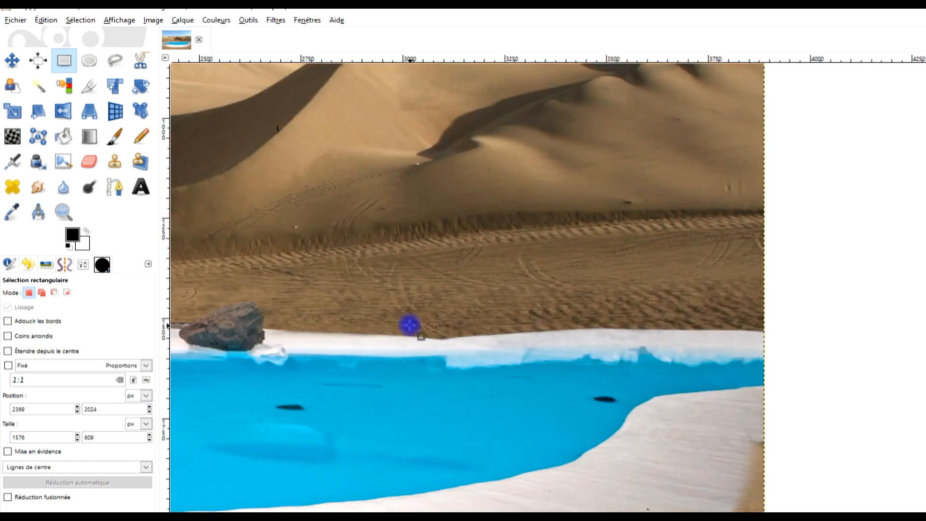
drag(388, 286, 795, 452)
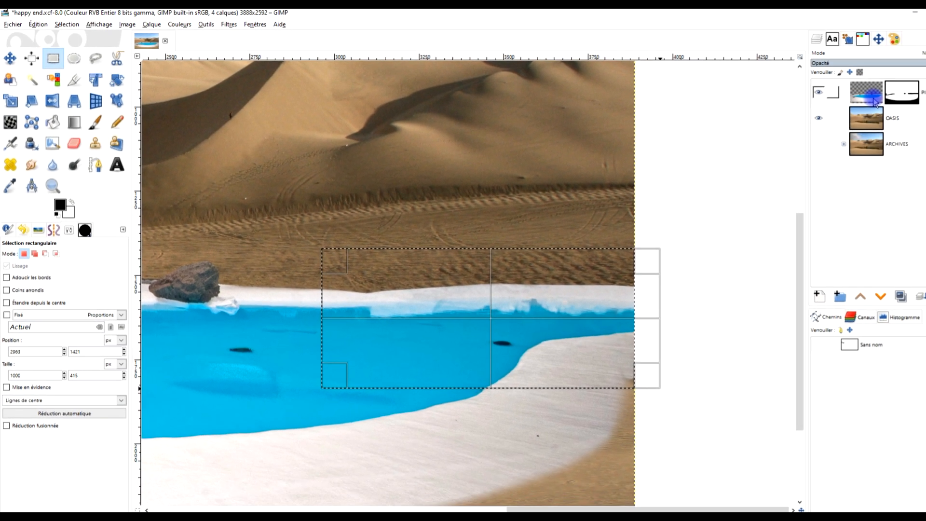
Copy the visible content of the selection and paste it as a new layer above PISCINE
click(826, 95)
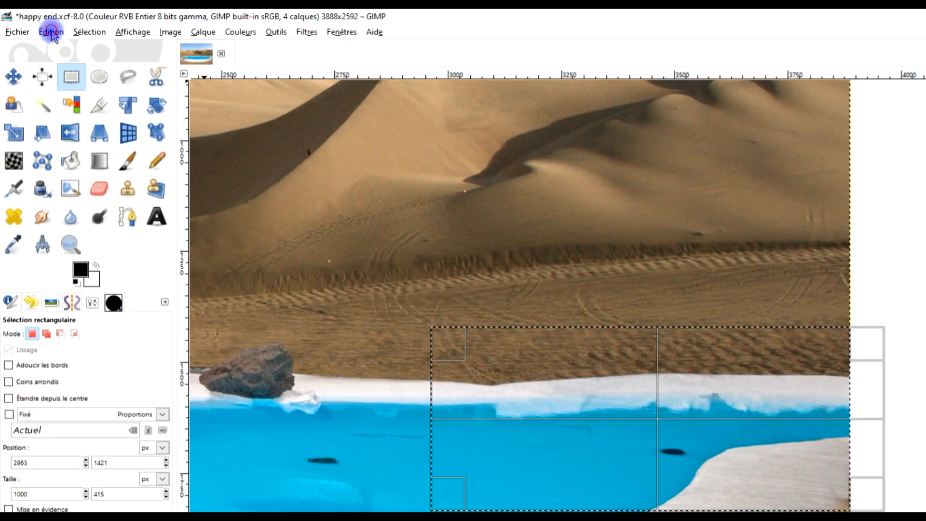
click(37, 25)
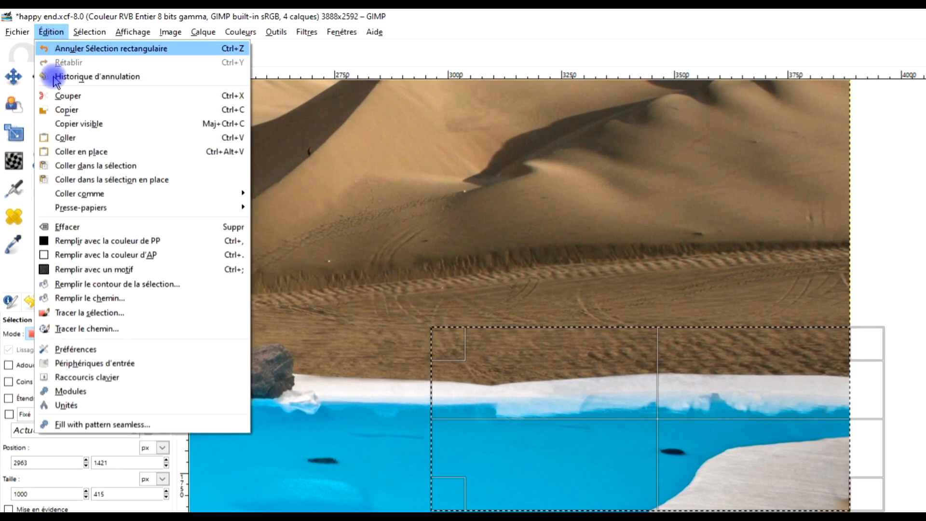
click(79, 124)
click(50, 33)
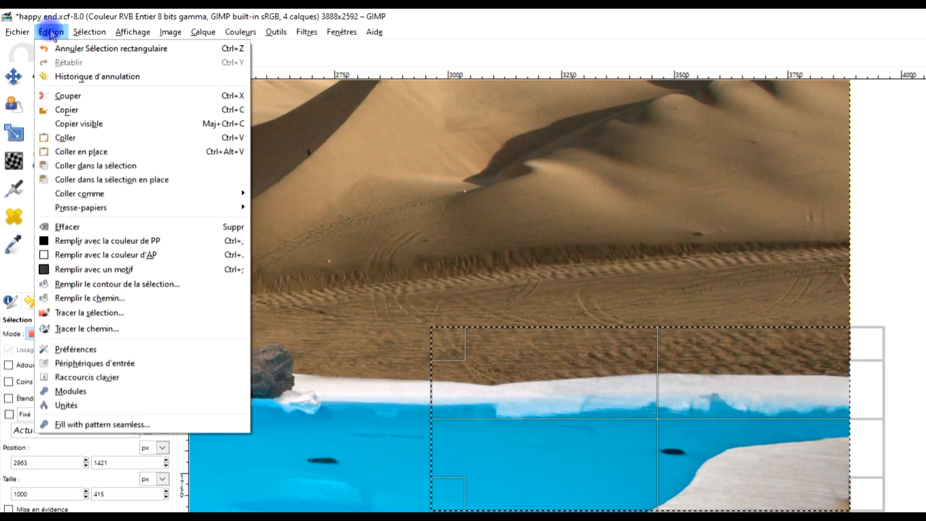
click(95, 139)
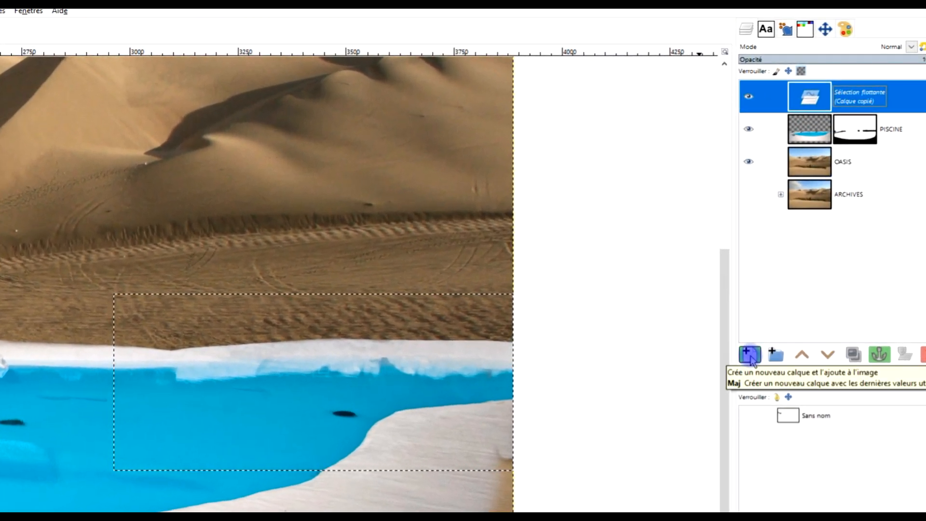
click(750, 356)
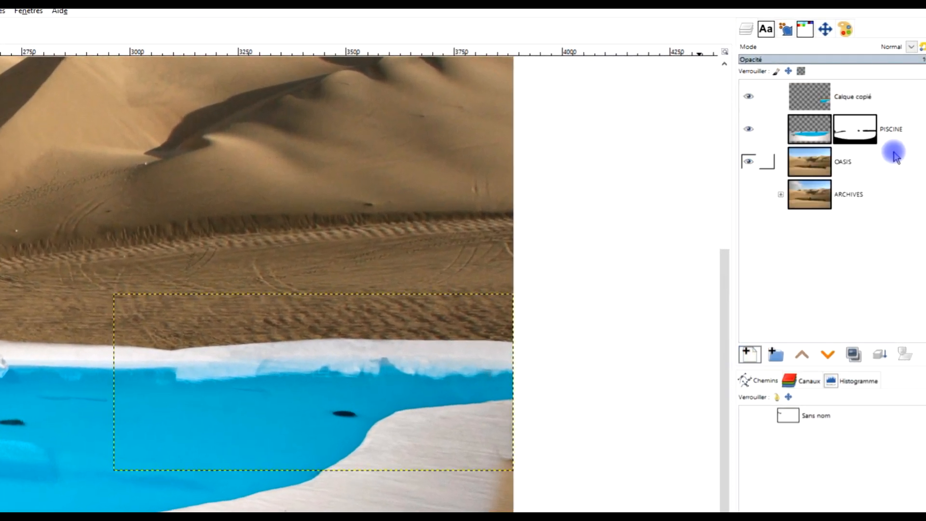
Sample a Clone source on the straight waterline left of the step in the water's edge, using brush 2. Hardness 075 at size 107
scroll(320, 389, up, 2)
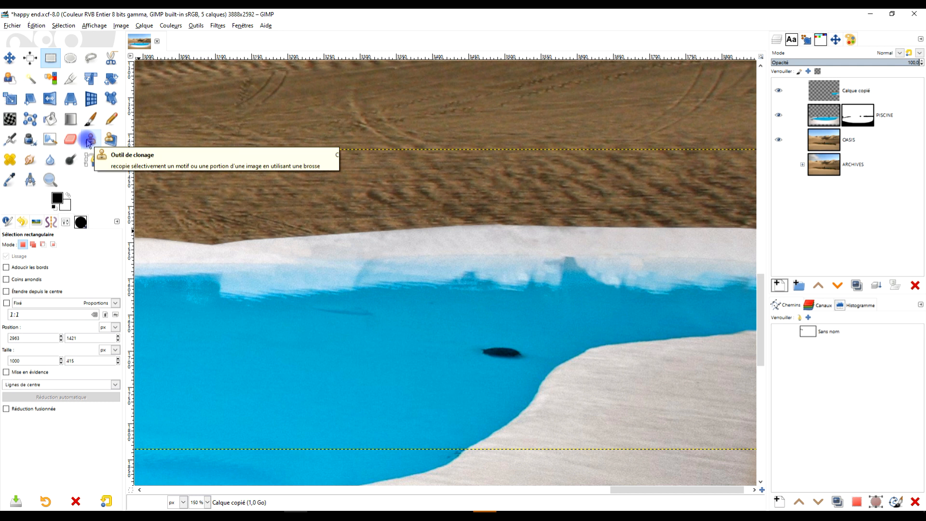
click(89, 141)
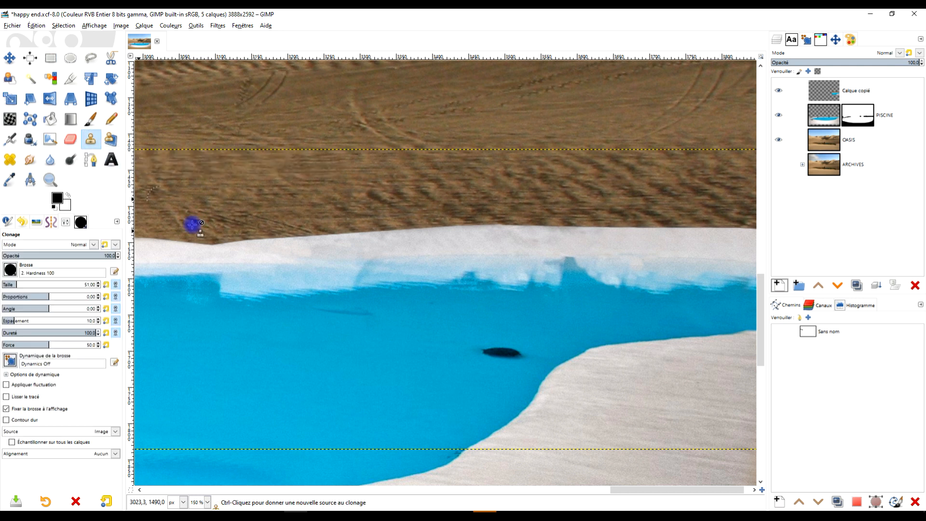
scroll(240, 308, up, 2)
key(ctrl)
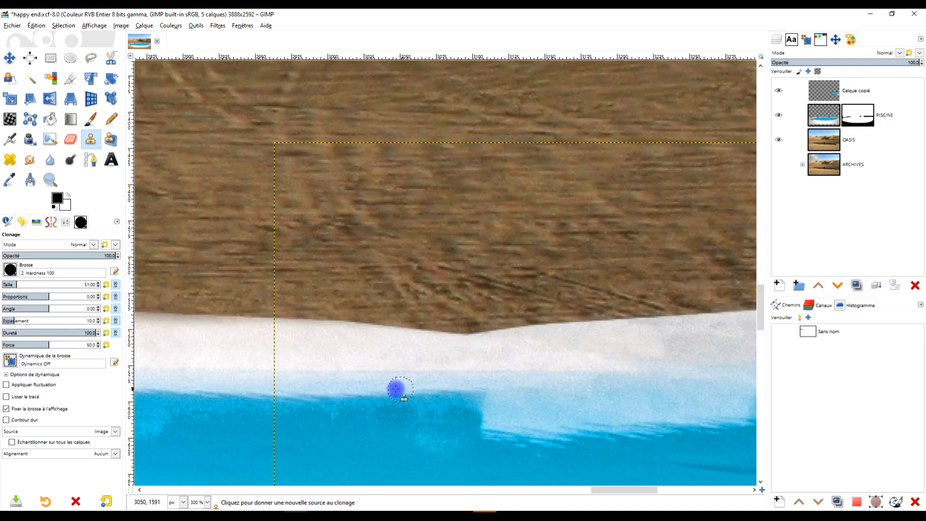
ctrl+click(336, 396)
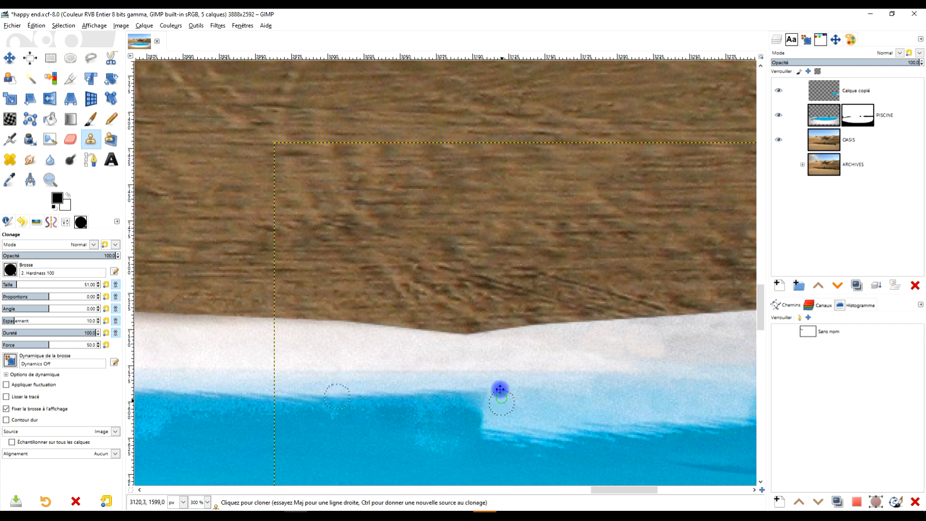
drag(502, 401, 466, 320)
click(11, 269)
click(36, 300)
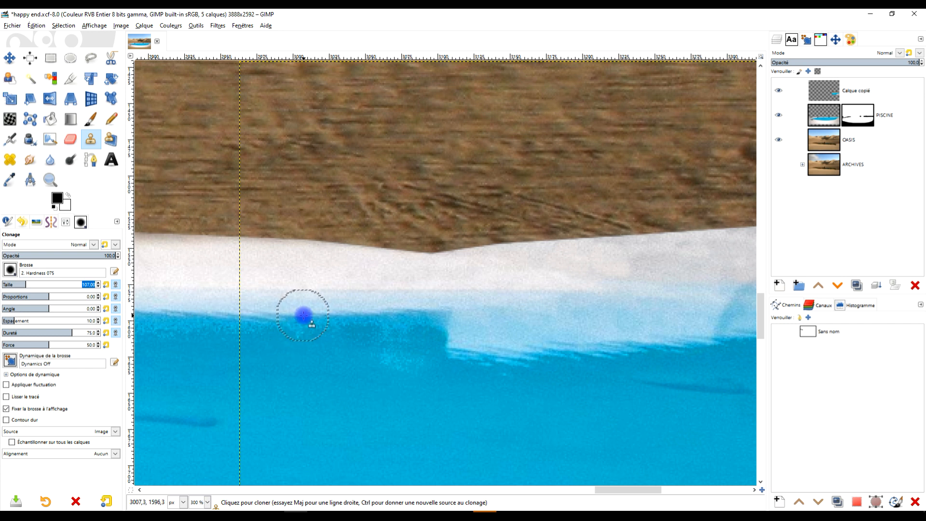
Clone the straight waterline over the step in the water's edge and the pale strip beside it
ctrl+click(304, 316)
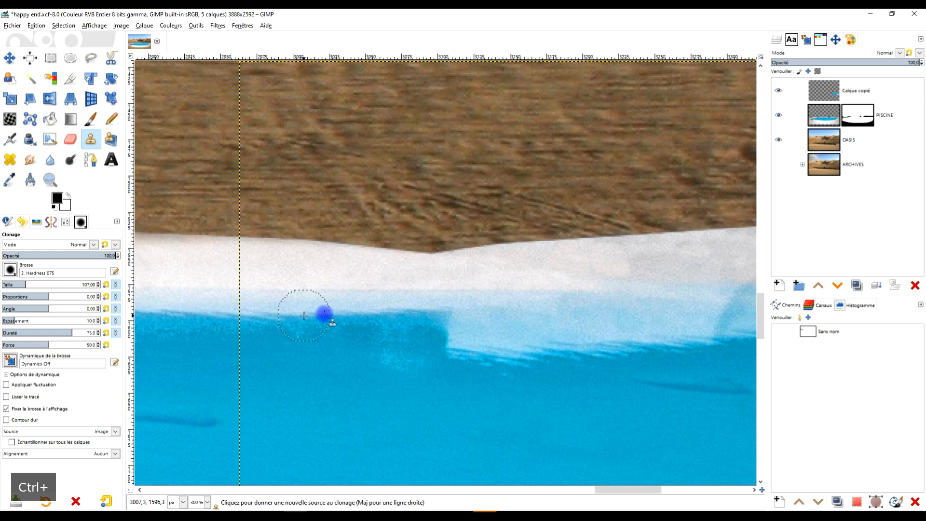
mouse_move(457, 312)
mouse_down()
mouse_move(458, 350)
mouse_move(470, 351)
mouse_move(481, 322)
mouse_move(498, 352)
mouse_move(506, 345)
mouse_move(519, 355)
mouse_move(505, 321)
mouse_move(524, 337)
mouse_move(539, 323)
mouse_up()
drag(604, 336, 475, 388)
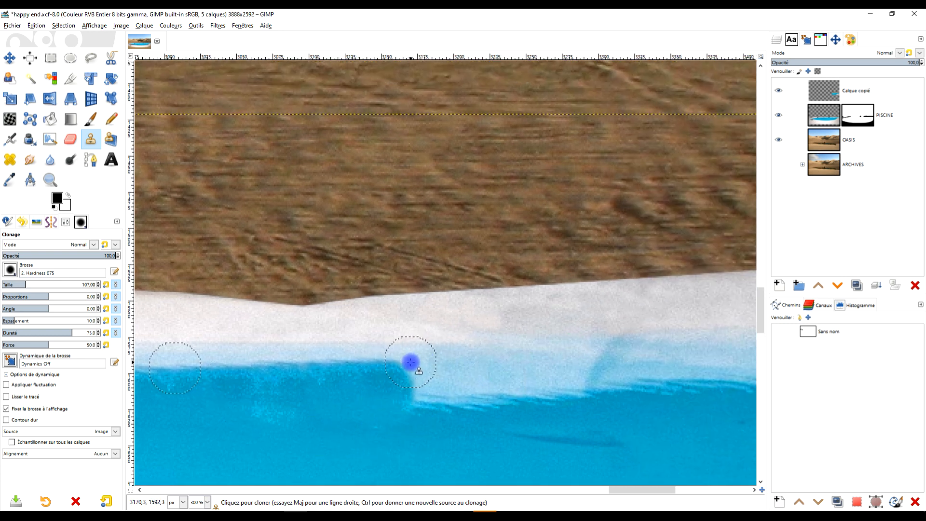
mouse_move(411, 360)
mouse_down()
mouse_move(433, 364)
mouse_move(421, 371)
mouse_move(421, 395)
mouse_move(443, 391)
mouse_move(462, 366)
mouse_move(484, 374)
mouse_move(490, 364)
mouse_move(607, 353)
mouse_move(636, 359)
mouse_move(576, 383)
mouse_move(470, 394)
mouse_up()
scroll(497, 335, right, 5)
scroll(496, 336, down, 2)
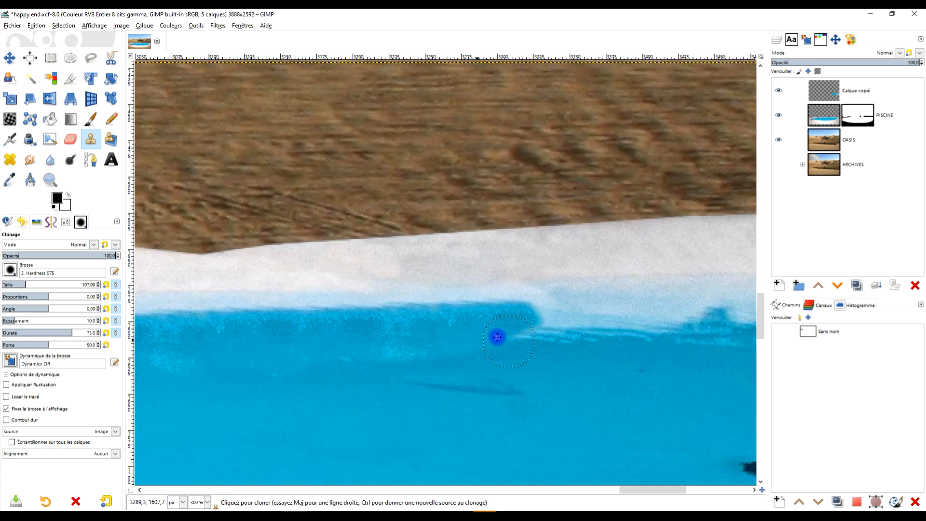
Extend the cloned straight waterline along the rear of the pool as far as the image's right border
mouse_move(459, 310)
mouse_down()
mouse_move(631, 308)
mouse_move(598, 324)
mouse_move(473, 335)
mouse_up()
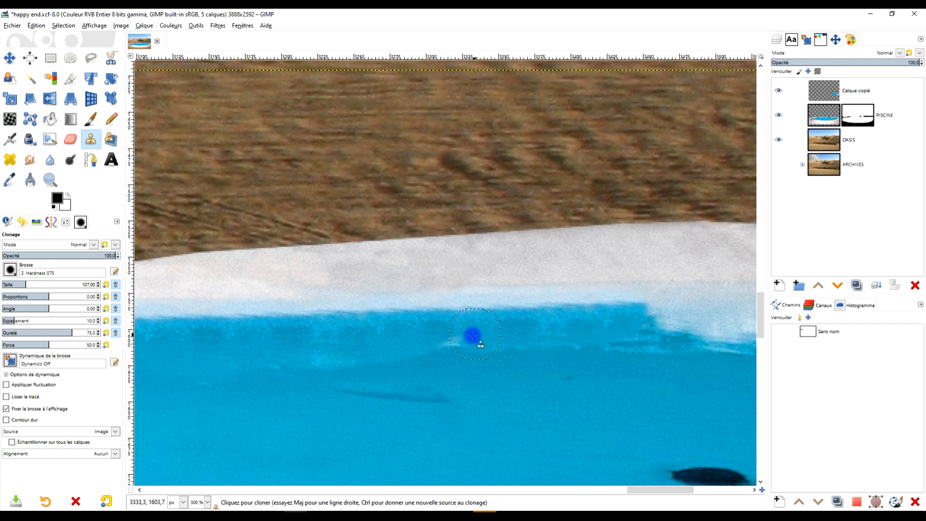
mouse_move(649, 332)
mouse_down()
mouse_move(340, 358)
mouse_move(367, 333)
mouse_move(314, 328)
mouse_move(429, 327)
mouse_move(337, 353)
mouse_move(390, 359)
mouse_move(454, 359)
mouse_move(480, 341)
mouse_move(452, 341)
mouse_move(505, 333)
mouse_move(491, 359)
mouse_move(517, 338)
mouse_move(515, 322)
mouse_move(508, 330)
mouse_move(524, 340)
mouse_move(575, 340)
mouse_move(547, 354)
mouse_move(649, 351)
mouse_move(567, 335)
mouse_move(744, 340)
mouse_move(674, 365)
mouse_up()
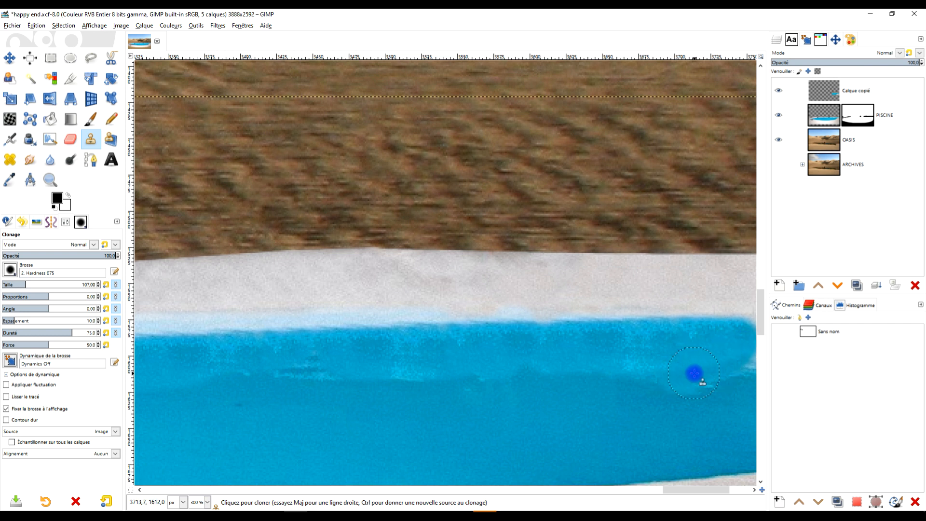
scroll(706, 376, right, 5)
mouse_move(431, 328)
mouse_down()
mouse_move(611, 341)
mouse_move(609, 349)
mouse_move(567, 356)
mouse_move(455, 361)
mouse_move(436, 374)
mouse_move(612, 372)
mouse_up()
scroll(611, 372, down, 2)
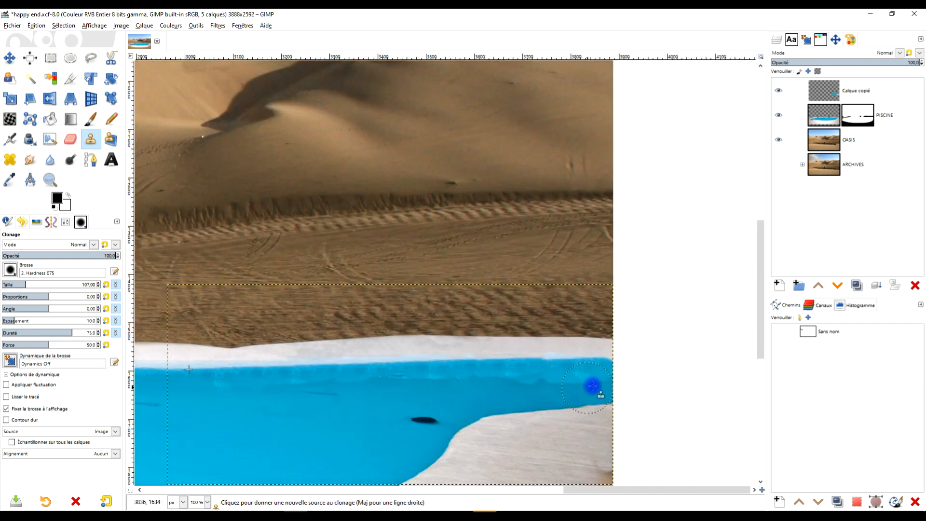
Heal the horizontal seam in the water below the cloned waterline near the image's right border
scroll(593, 385, up, 2)
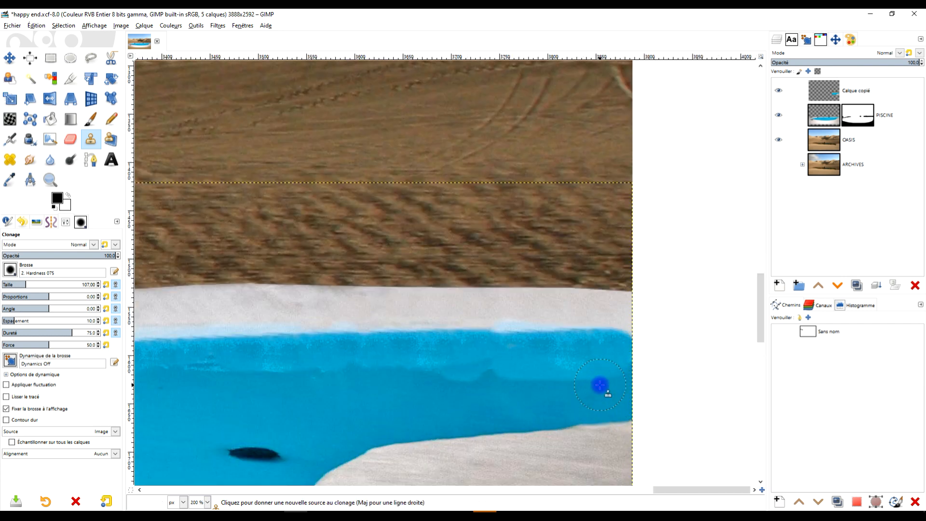
click(14, 163)
scroll(372, 406, up, 1)
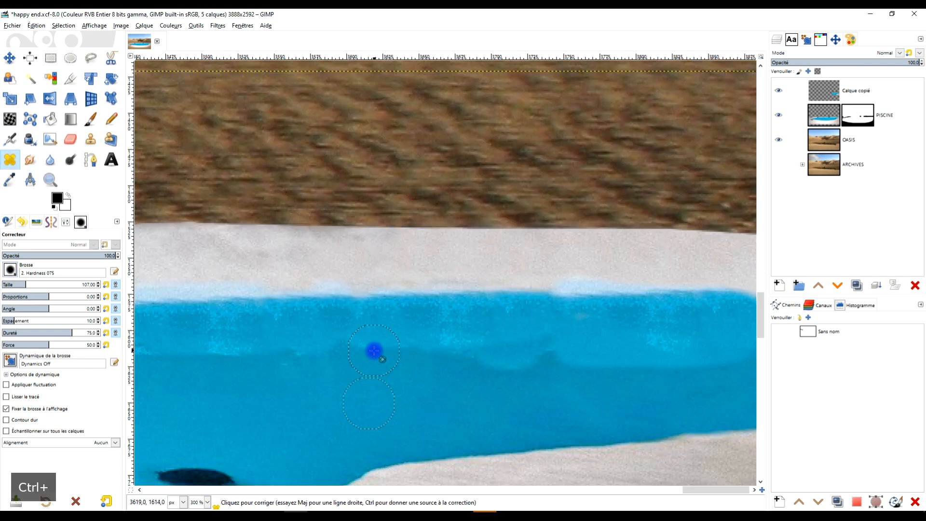
drag(430, 350, 549, 346)
drag(470, 363, 742, 359)
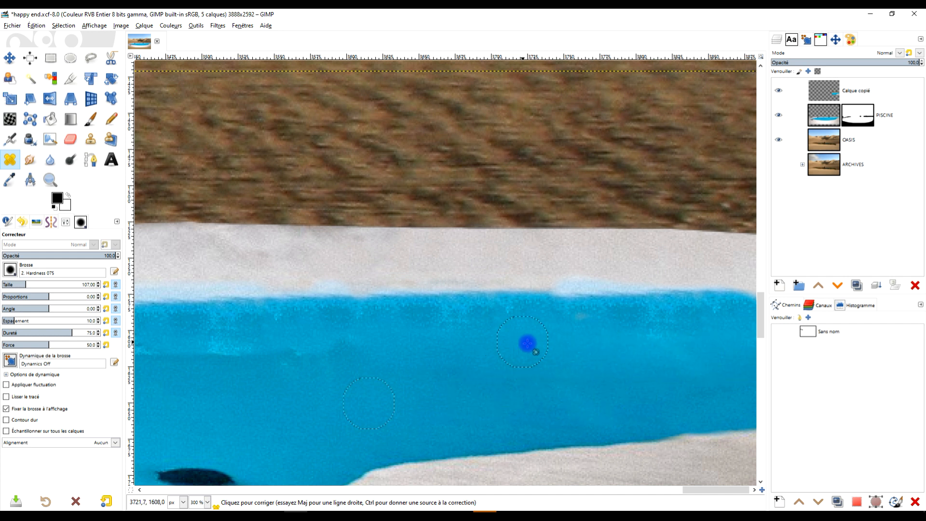
Resample clean water as the Heal source and remove the seam above the dark spot nearest the right border
ctrl+click(407, 405)
drag(356, 354, 192, 352)
mouse_move(247, 367)
mouse_down()
mouse_move(416, 368)
mouse_move(511, 355)
mouse_up()
drag(403, 341, 316, 342)
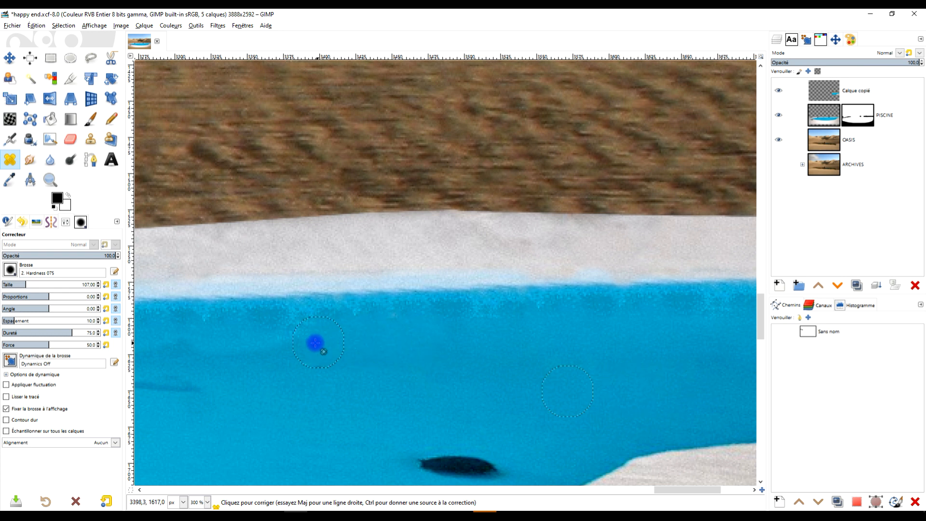
Heal the remaining seam and light patches left of the dark spot, resampling clean water below each area
drag(358, 387, 456, 328)
ctrl+click(461, 341)
drag(321, 324, 224, 325)
ctrl+click(354, 374)
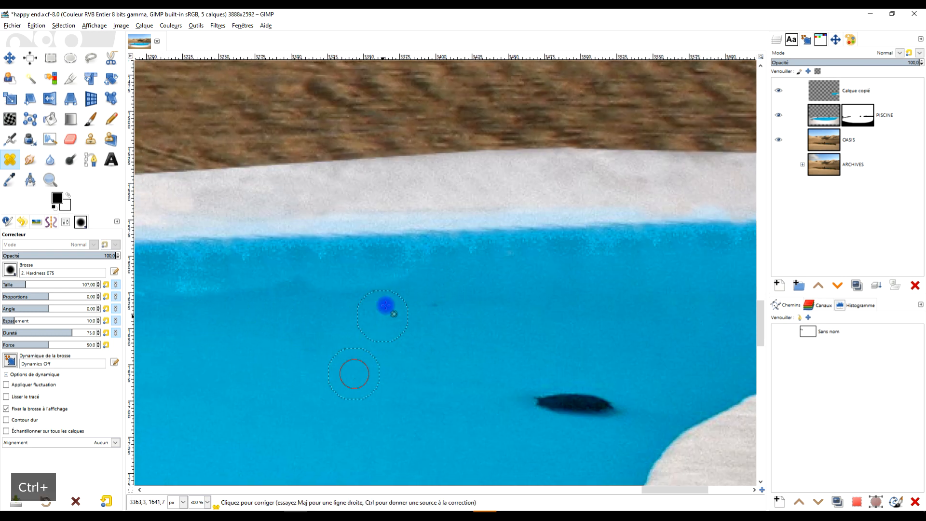
drag(389, 288, 291, 290)
drag(324, 383, 494, 344)
scroll(492, 341, down, 2)
scroll(478, 338, up, 1)
ctrl+click(491, 331)
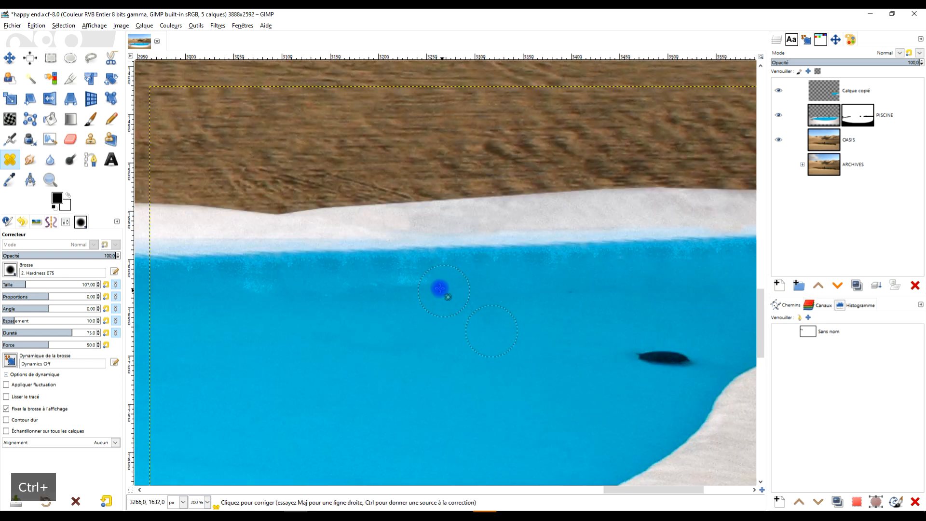
drag(410, 288, 353, 287)
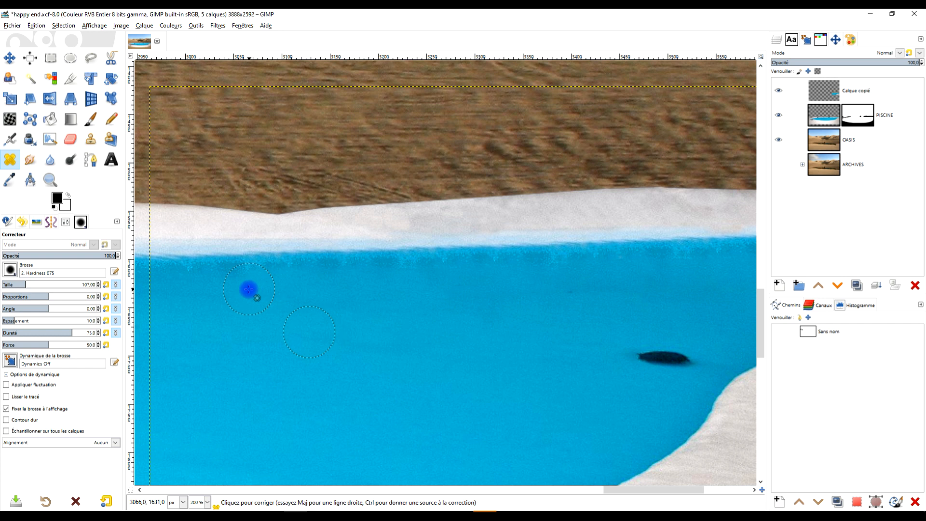
Heal the grain below the waterline near the copied layer's left edge and undo the last stroke
scroll(449, 322, down, 2)
scroll(441, 324, up, 2)
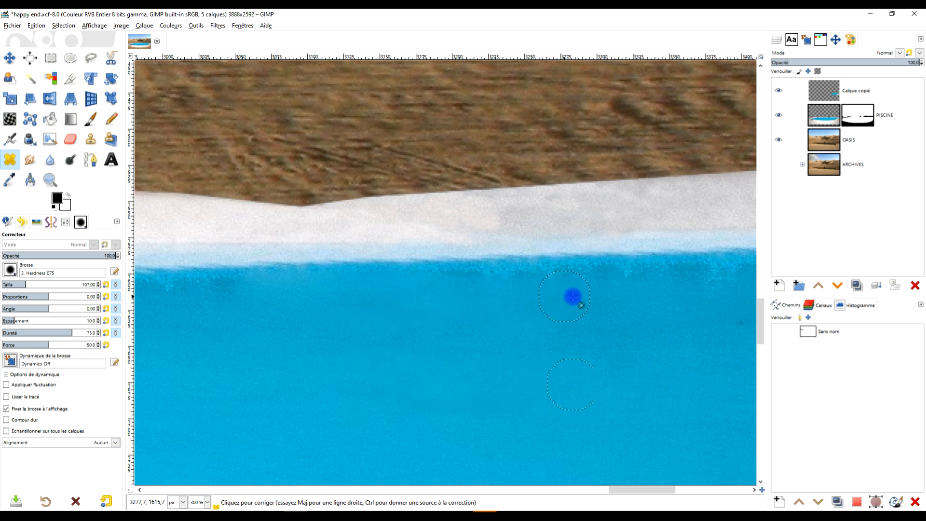
scroll(436, 346, down, 3)
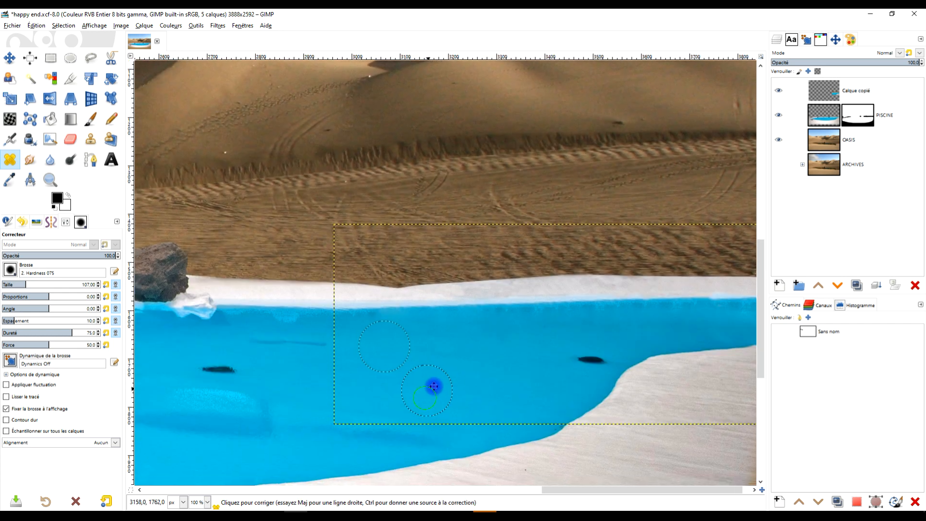
scroll(395, 325, up, 3)
ctrl+click(334, 370)
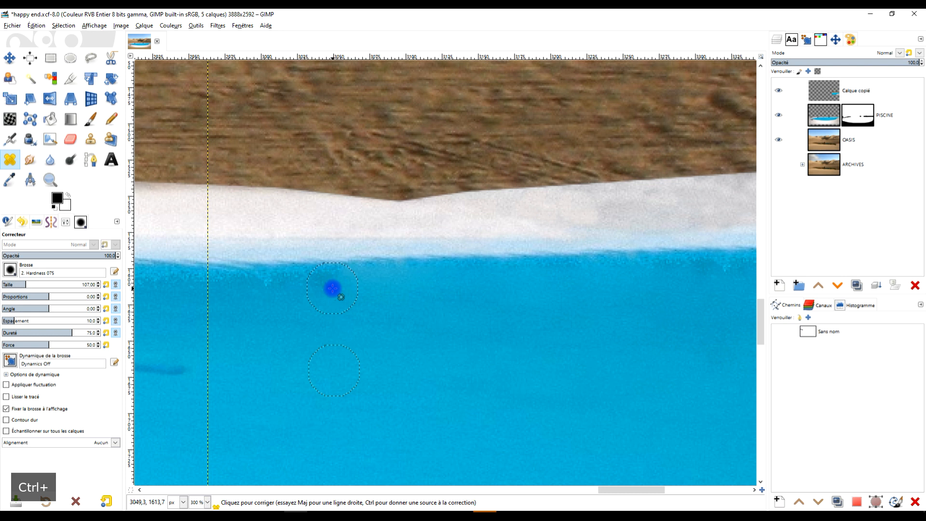
key(ctrl+z)
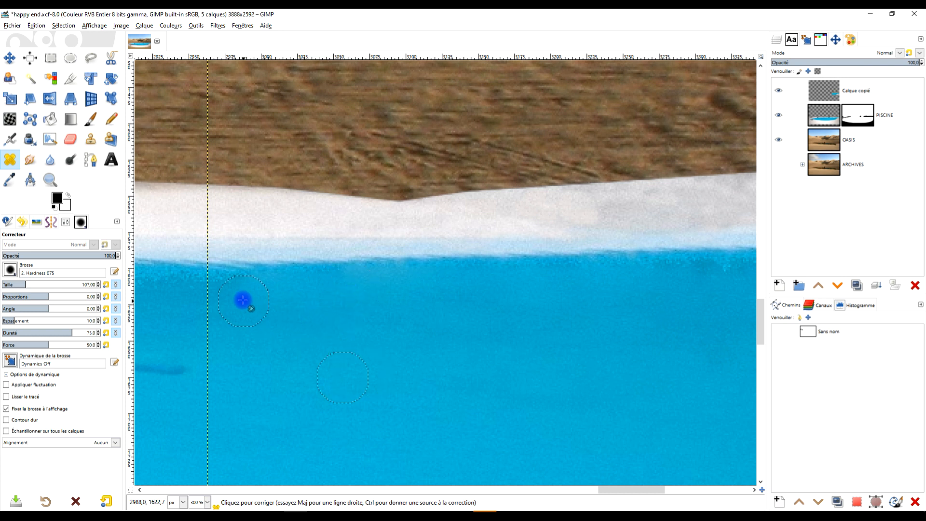
Soften the grainy band of water just below the rear waterline with the Blur tool in Blur mode
key(1)
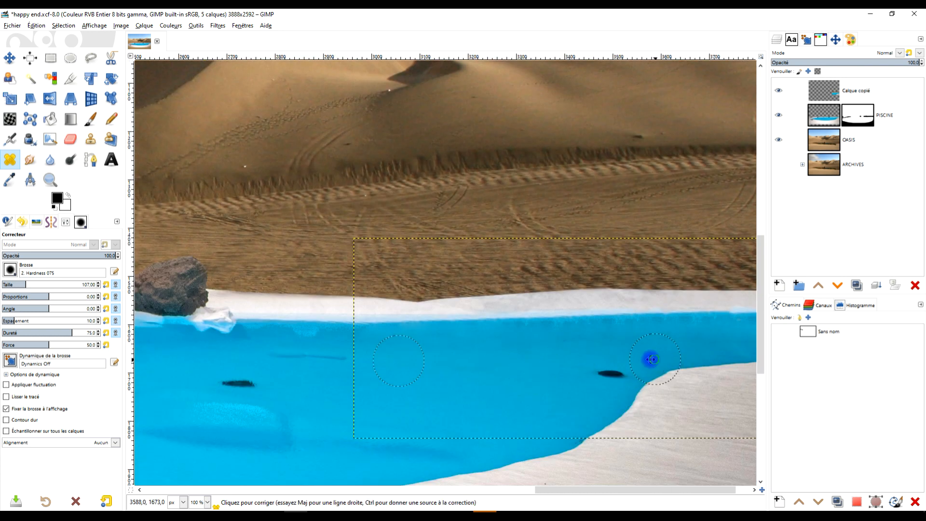
key(2)
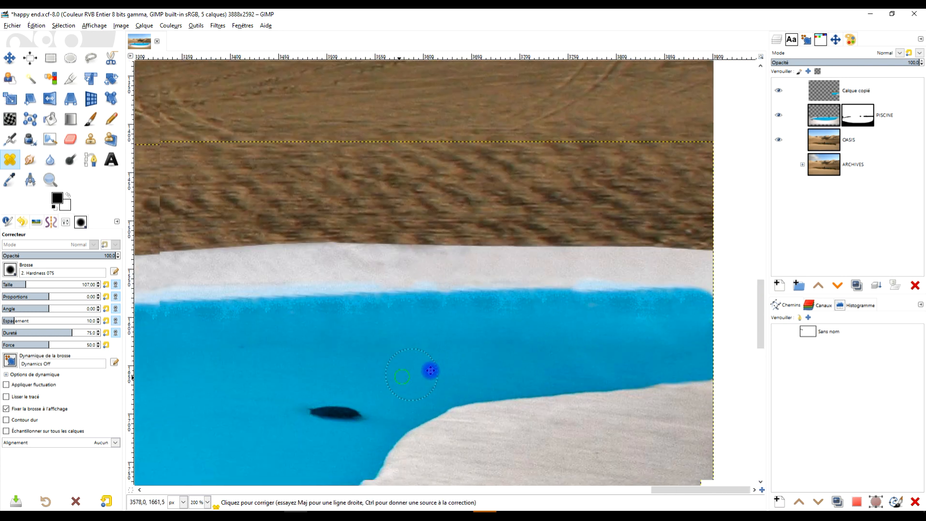
click(50, 159)
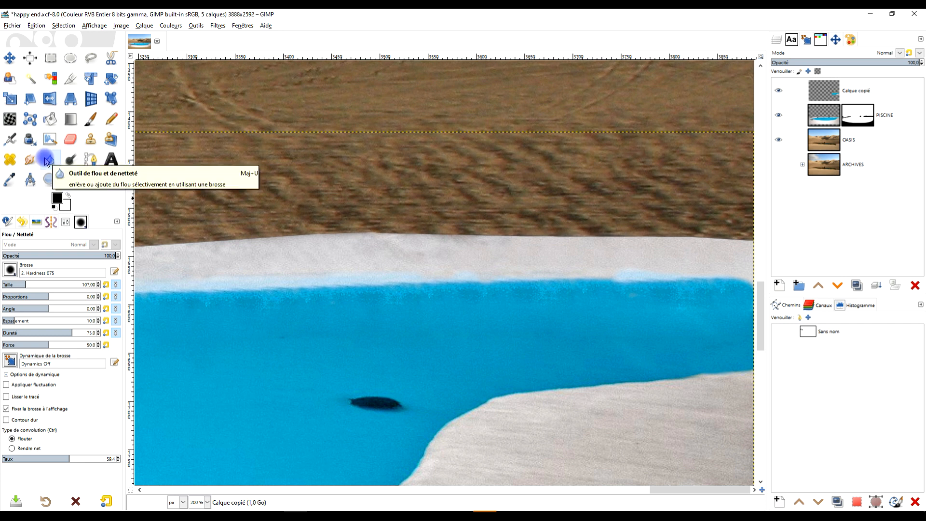
ctrl+scroll(312, 327, up, 1)
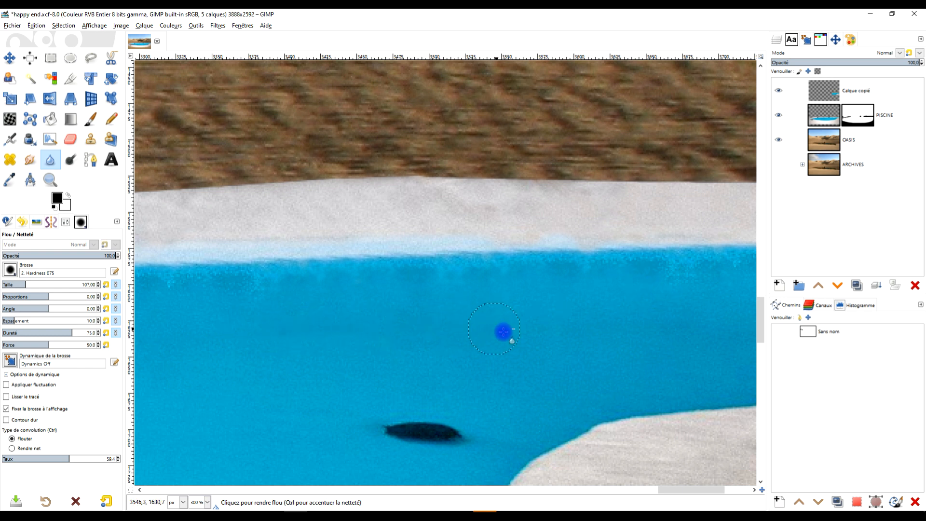
ctrl+scroll(503, 332, down, 1)
click(558, 335)
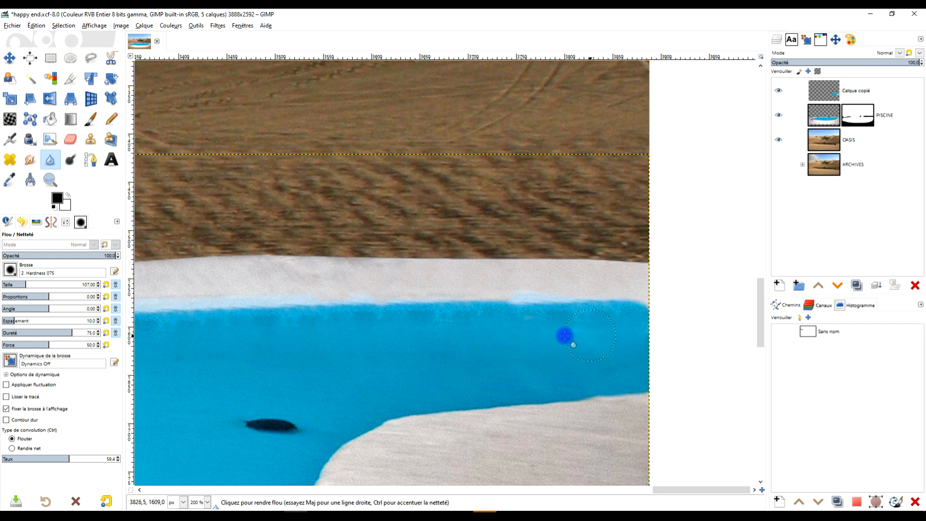
Lower the opacity of the Calque copié layer to about 93.2
click(844, 115)
click(868, 92)
click(893, 62)
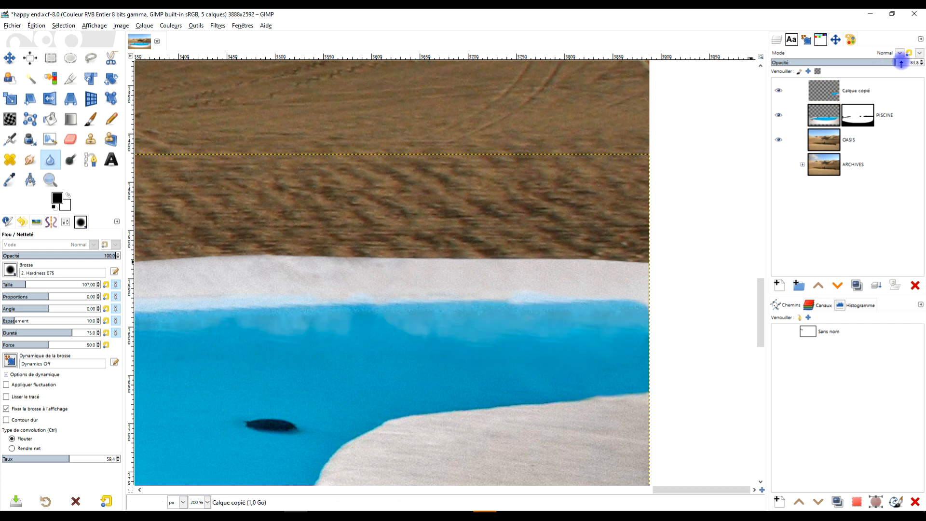
drag(871, 64, 909, 62)
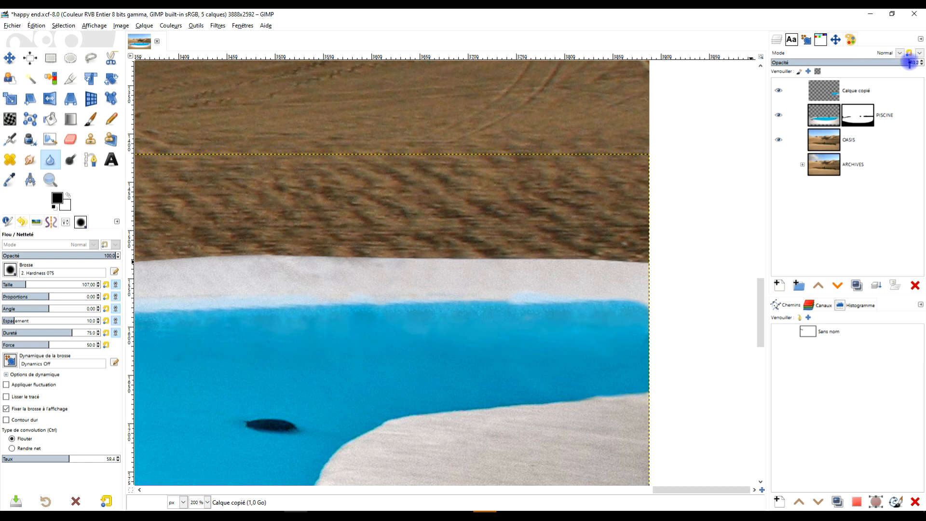
Smudge the grainy water just below the waterline on Calque copié, using brush 2. Hardness 075 at size 107
scroll(554, 358, down, 3)
scroll(441, 356, up, 4)
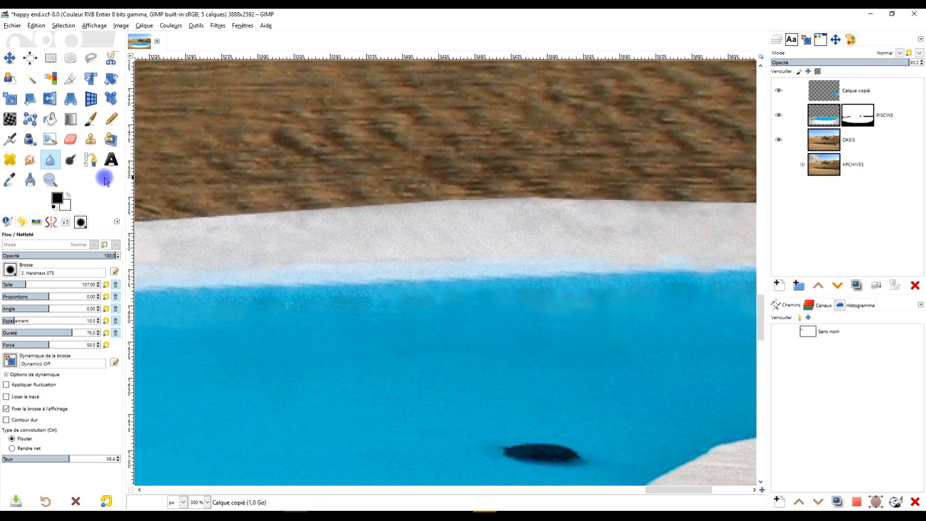
click(27, 166)
click(836, 95)
click(313, 323)
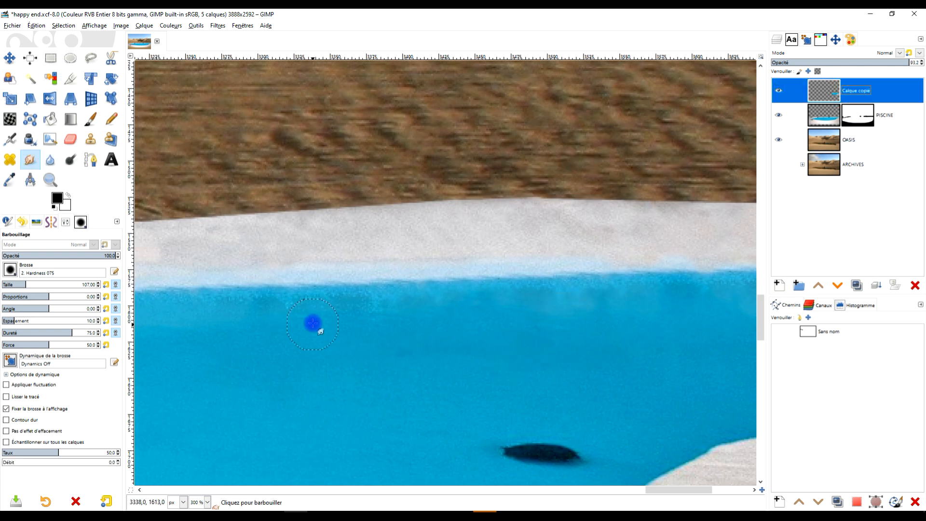
drag(282, 314, 313, 312)
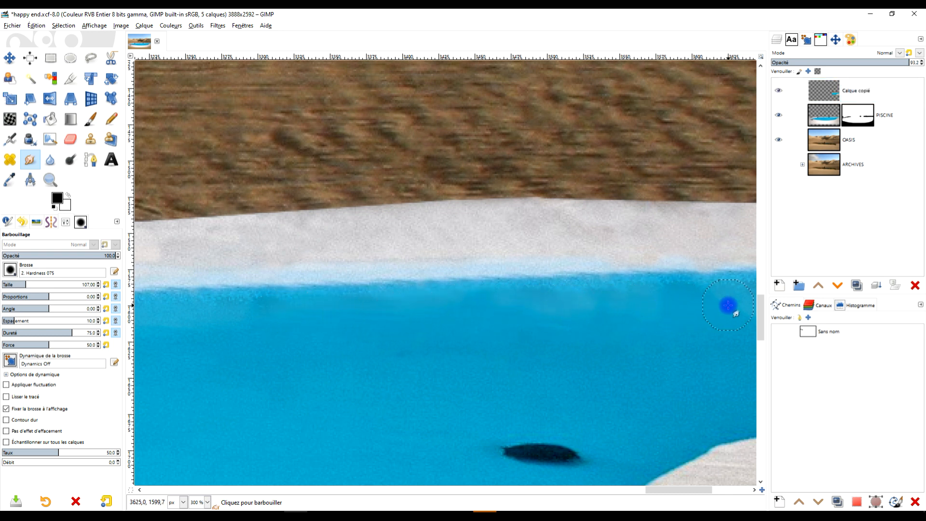
mouse_move(640, 304)
mouse_down()
mouse_move(501, 305)
mouse_move(575, 302)
mouse_up()
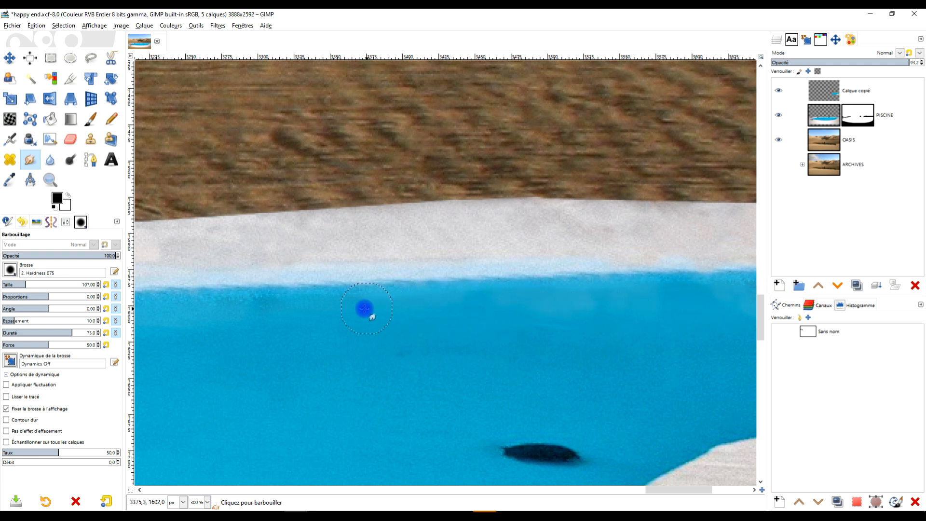
Smudge the white deck behind the pool between the dark spot and the right border to even its texture
drag(472, 231, 164, 249)
ctrl+scroll(505, 249, down, 3)
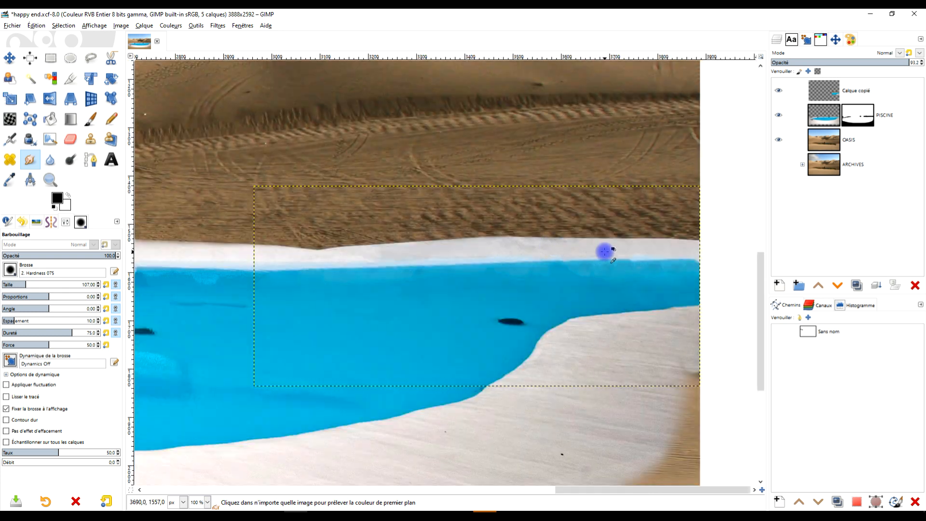
ctrl+scroll(604, 252, up, 4)
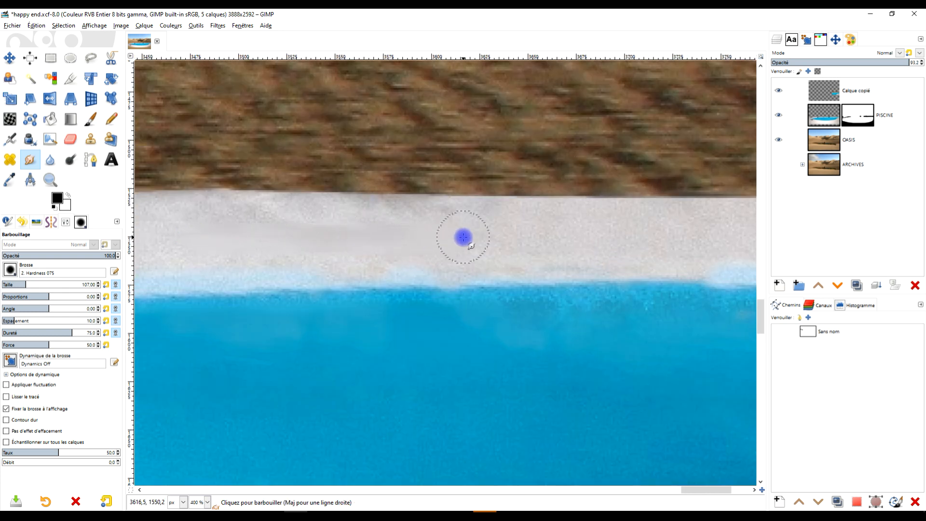
ctrl+scroll(646, 260, down, 4)
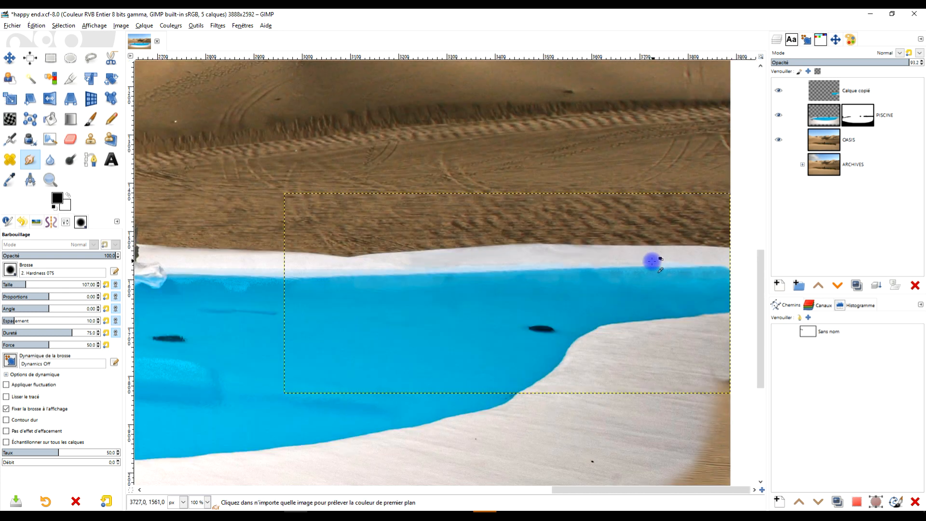
ctrl+scroll(652, 261, up, 3)
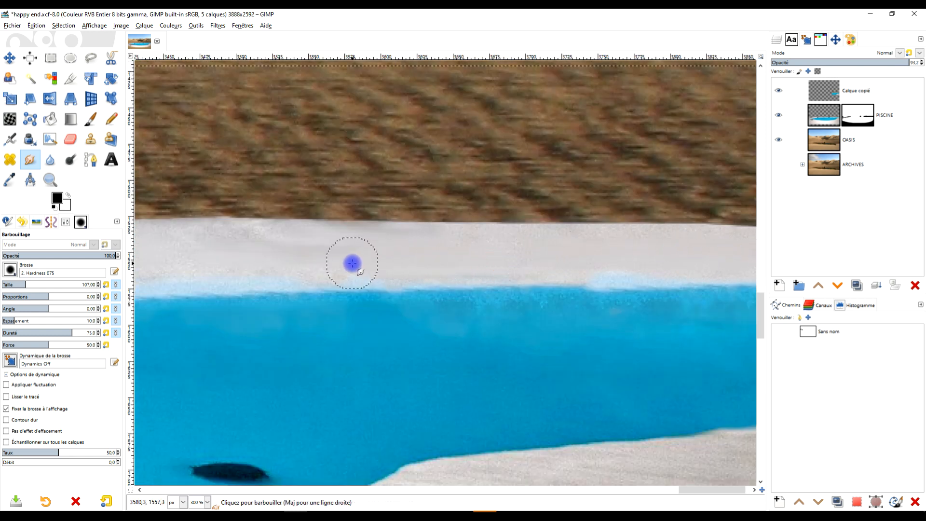
ctrl+scroll(352, 263, down, 3)
ctrl+scroll(304, 297, up, 1)
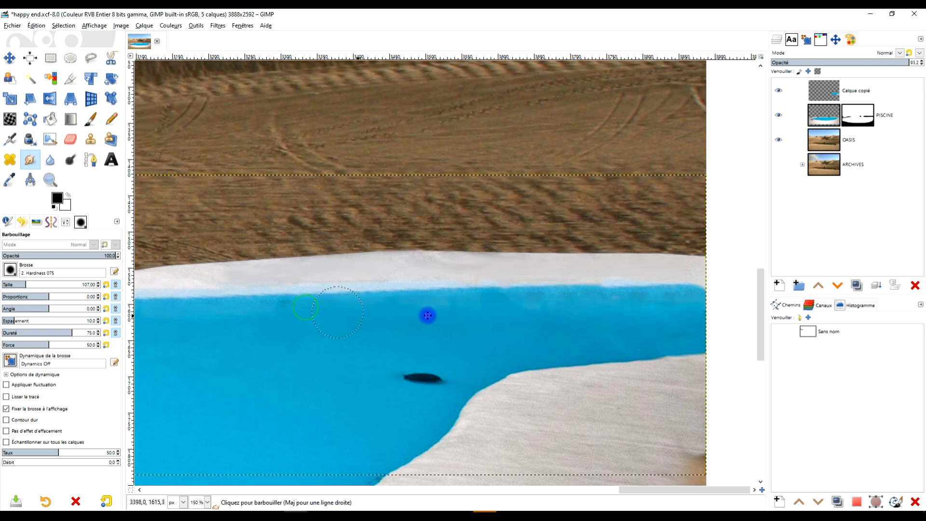
Smudge the mottled white deck between the dip in its rear edge and the dark spot
ctrl+scroll(372, 296, up, 2)
drag(322, 274, 717, 270)
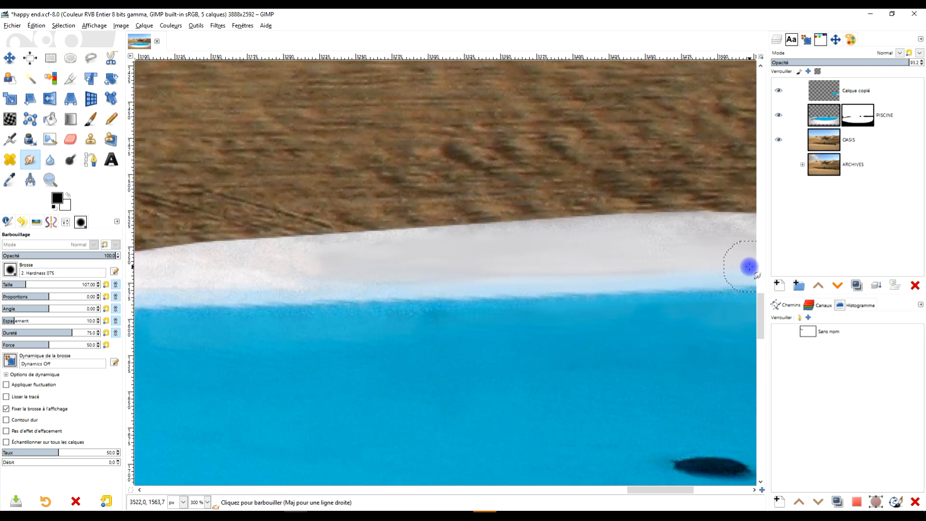
mouse_move(650, 250)
mouse_down()
mouse_move(619, 244)
mouse_move(746, 238)
mouse_move(497, 234)
mouse_move(314, 252)
mouse_up()
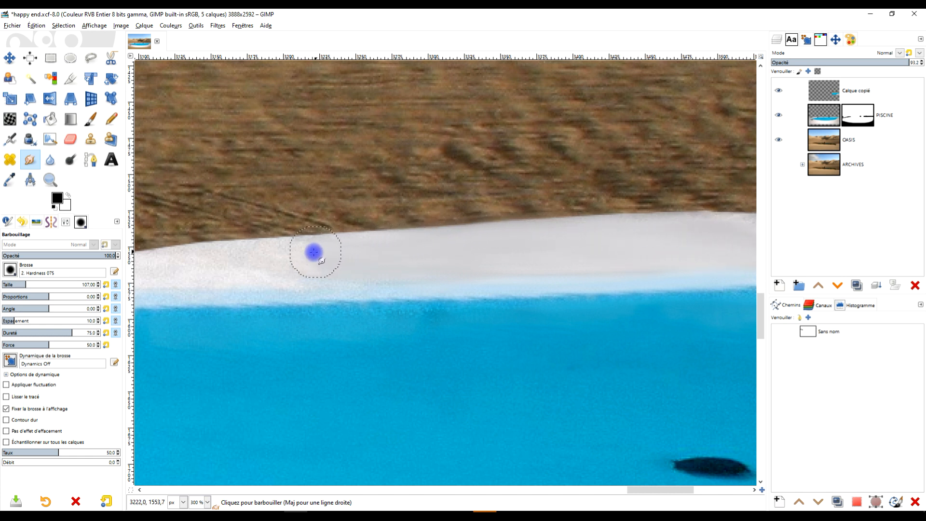
Smudge the pale transition between the white deck and the water near the photo's right border on Calque copié
drag(699, 263, 351, 324)
scroll(422, 309, up, 1)
mouse_move(347, 287)
mouse_down()
mouse_move(424, 284)
mouse_move(469, 312)
mouse_up()
mouse_move(405, 331)
mouse_down()
mouse_move(581, 333)
mouse_move(534, 349)
mouse_move(277, 349)
mouse_up()
scroll(583, 333, down, 2)
scroll(359, 341, up, 1)
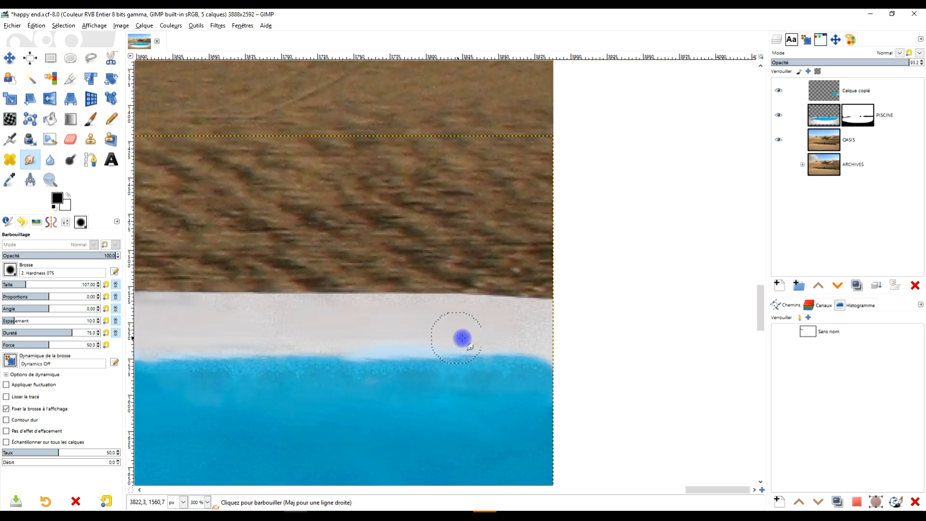
Smudge the grainy deck and pale waterline band just right of the dip in the deck's rear edge
scroll(488, 335, down, 3)
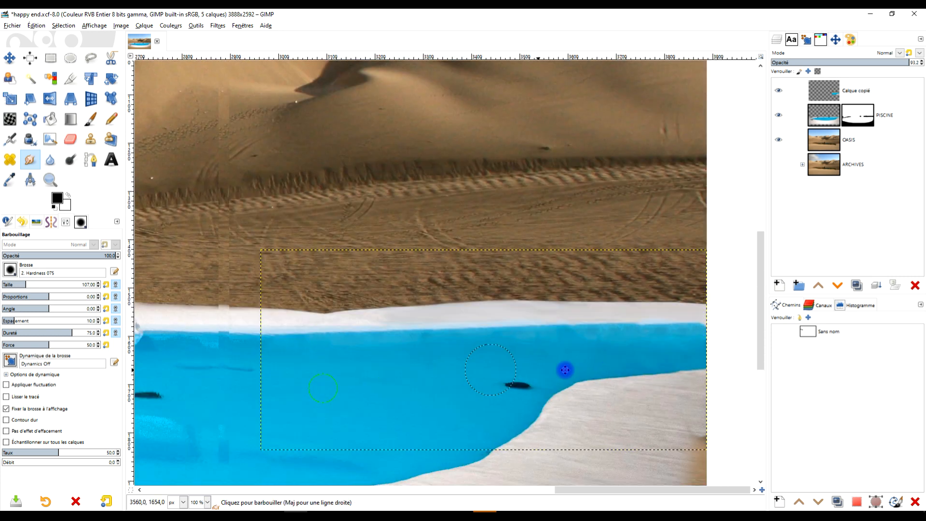
scroll(354, 314, up, 2)
scroll(556, 321, up, 3)
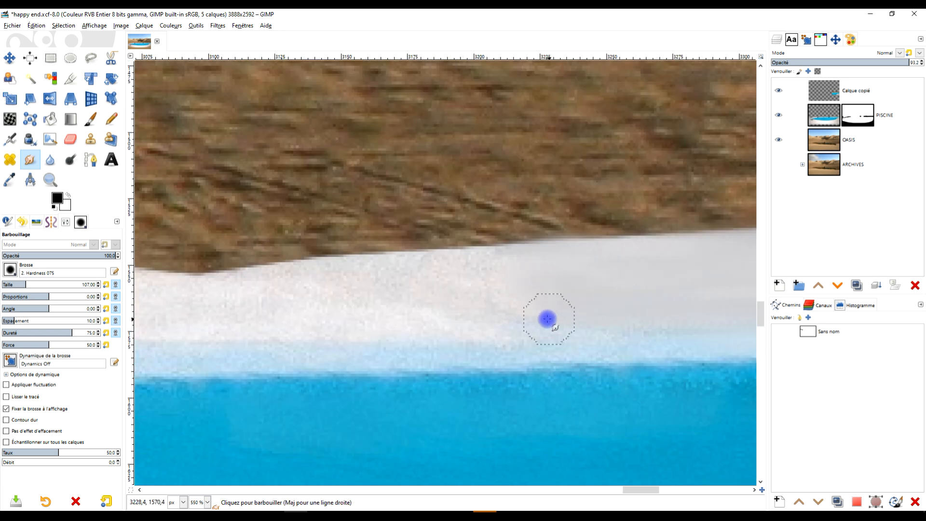
scroll(556, 283, down, 2)
mouse_move(553, 294)
mouse_down()
mouse_move(479, 294)
mouse_move(547, 289)
mouse_move(485, 290)
mouse_move(593, 300)
mouse_move(514, 306)
mouse_up()
scroll(583, 313, down, 3)
drag(636, 339, 403, 314)
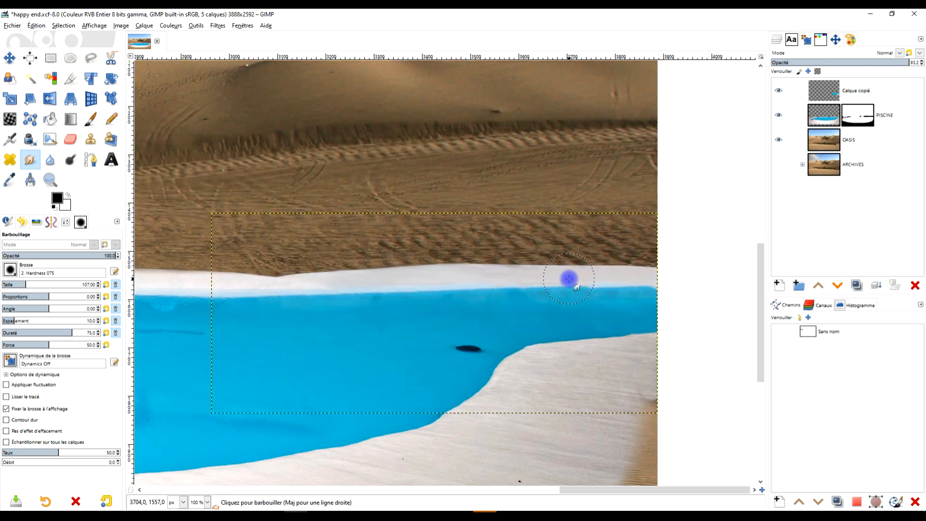
Lower the opacity of the Calque copié layer to about 86.4
click(826, 92)
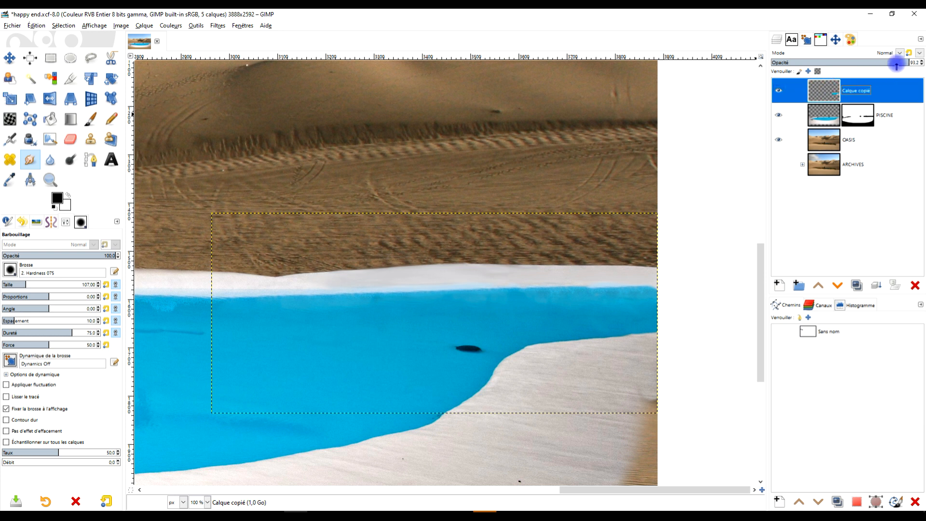
click(896, 64)
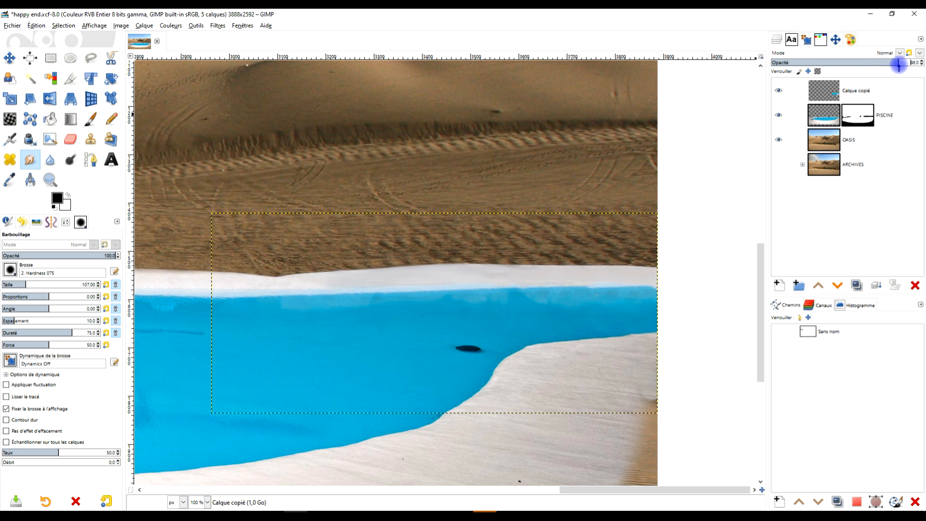
drag(898, 65, 899, 65)
scroll(431, 342, down, 2)
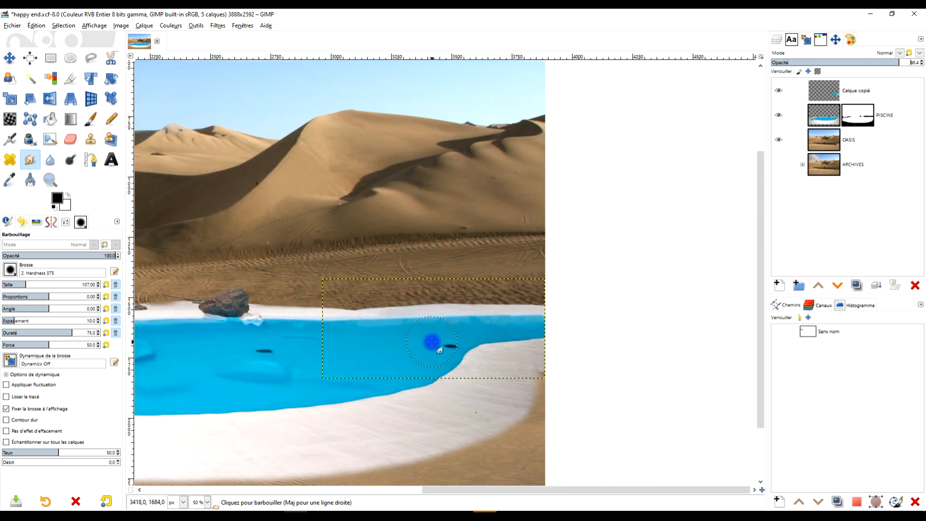
scroll(432, 342, up, 1)
Resize the Calque copié layer to the image dimensions and set its opacity to about 97
right_click(824, 94)
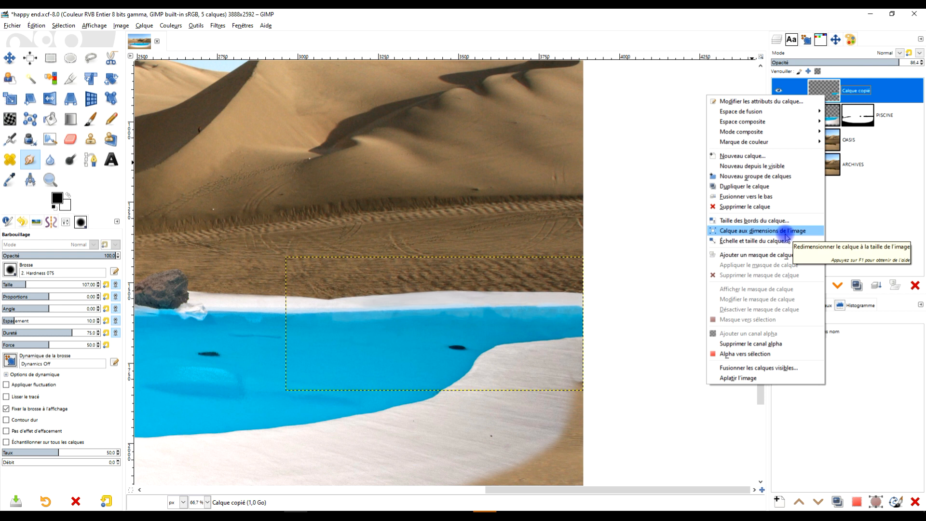
click(785, 232)
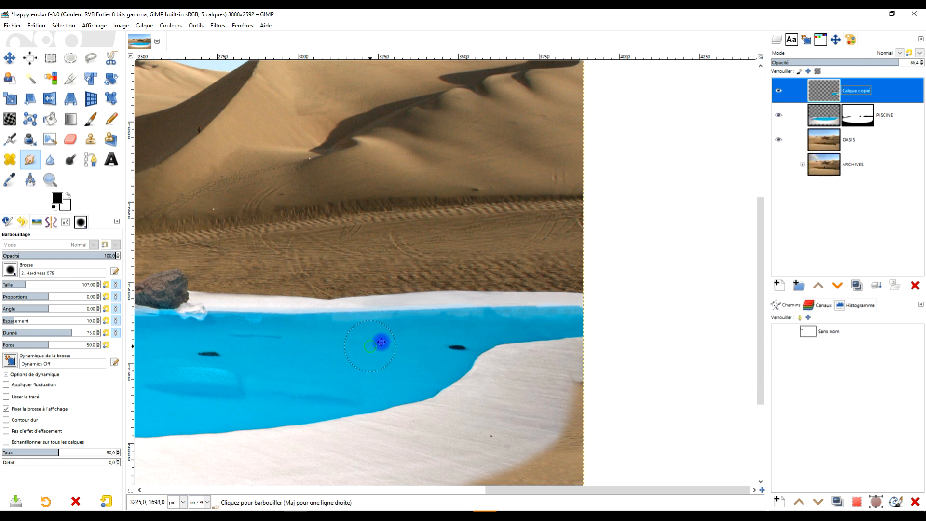
drag(370, 346, 512, 322)
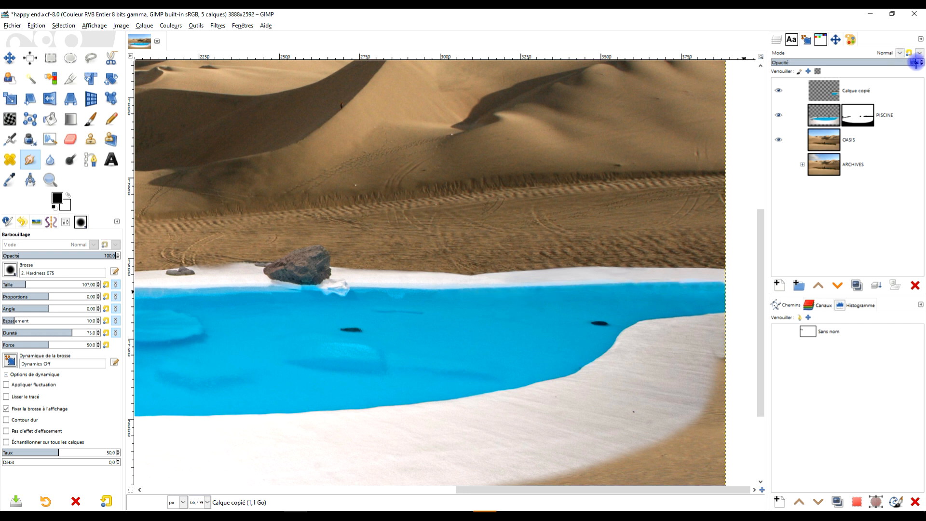
scroll(560, 342, down, 1)
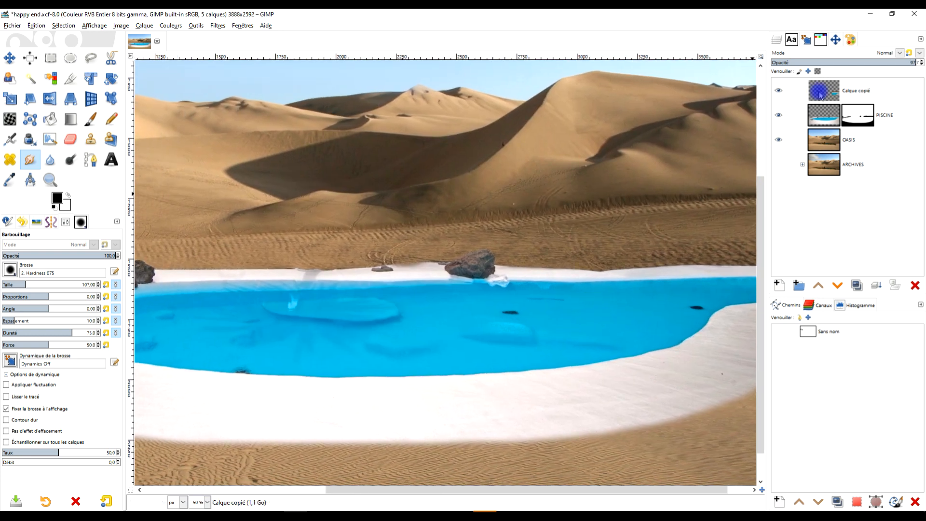
double_click(856, 92)
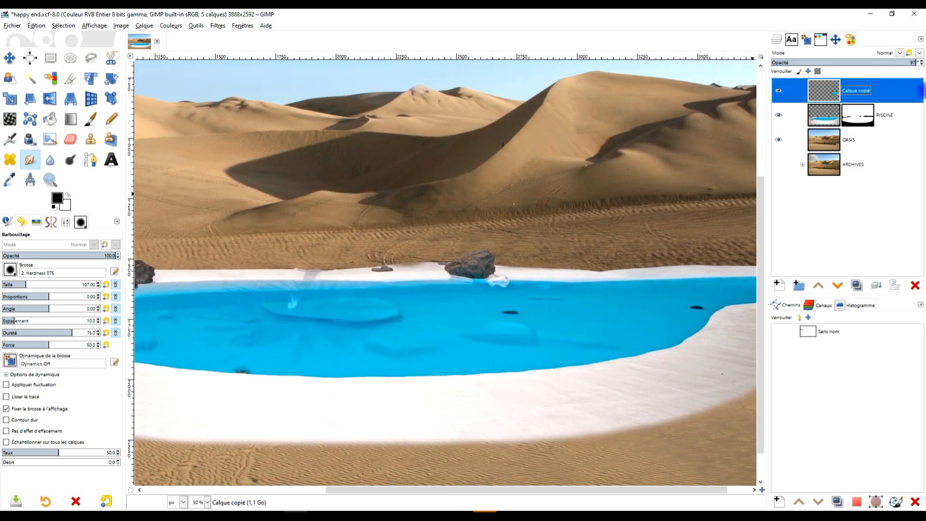
Heal the left side of the grey shadow crossing the rear deck on the PISCINE layer, sampling clean white deck beside it
scroll(303, 283, up, 5)
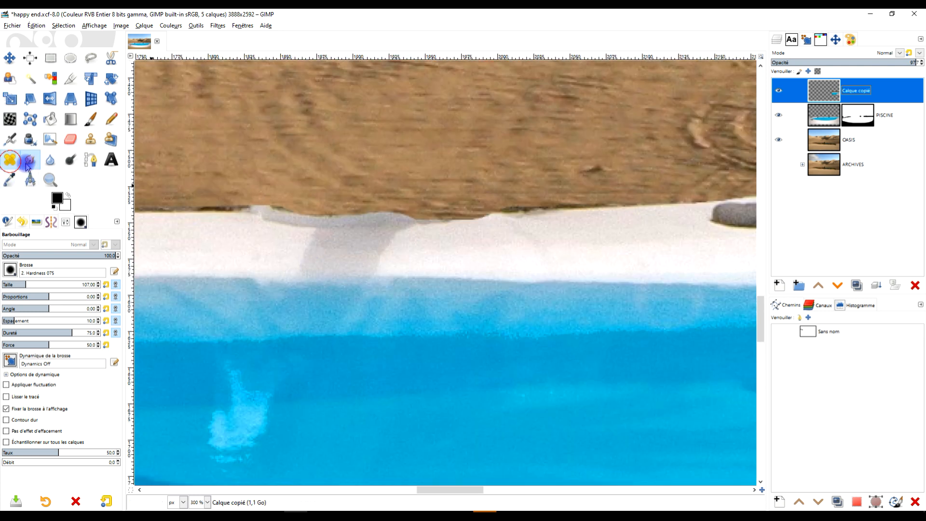
click(9, 160)
click(827, 124)
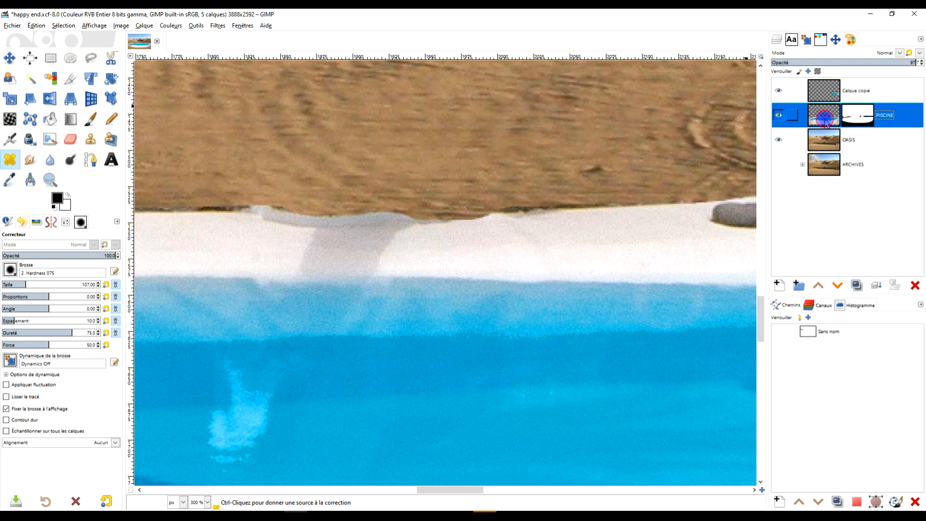
scroll(227, 217, up, 1)
ctrl+click(232, 249)
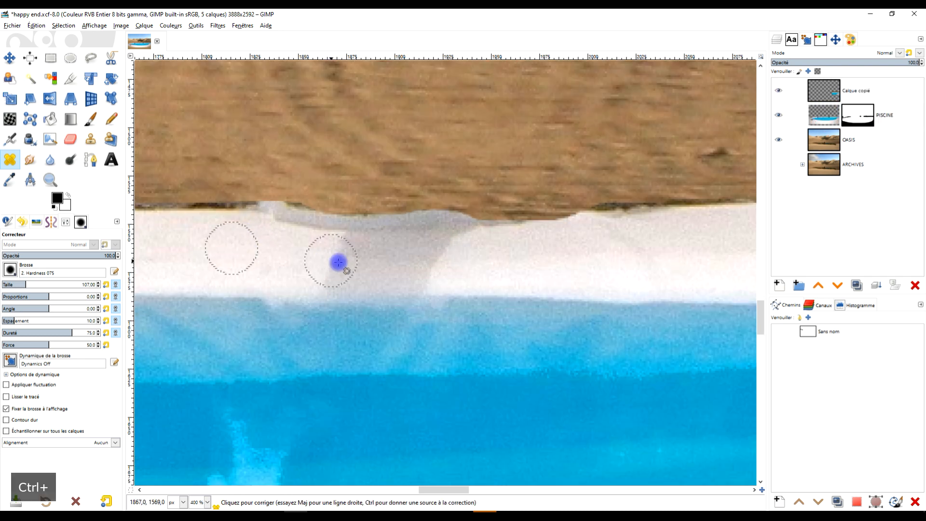
click(340, 260)
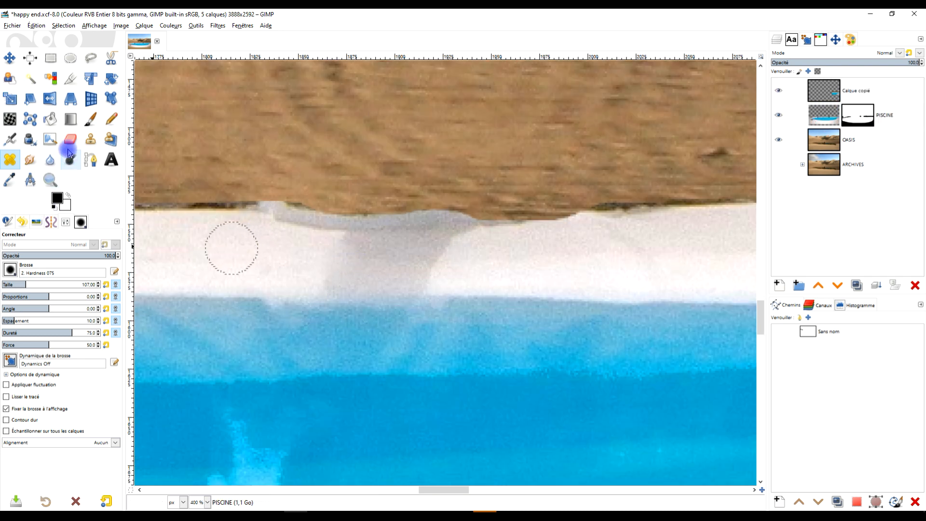
Clone clean white deck from left of the grey shadow over the shadow on the PISCINE layer
click(87, 142)
ctrl+click(228, 248)
mouse_move(341, 254)
mouse_down()
mouse_move(440, 254)
mouse_move(347, 243)
mouse_move(370, 260)
mouse_up()
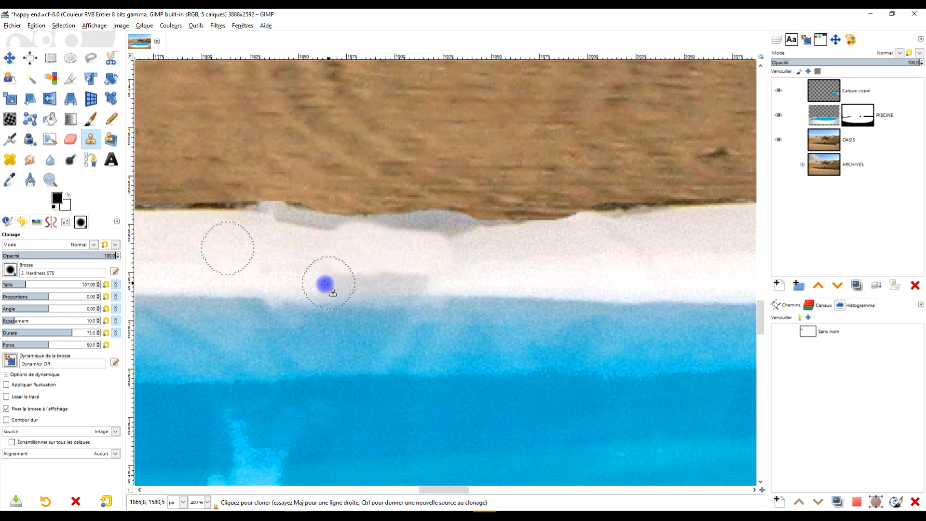
Clone a clean stretch of waterline over the uneven edge between deck and water below the removed shadow
ctrl+click(187, 299)
mouse_move(325, 300)
mouse_down()
mouse_move(412, 301)
mouse_move(410, 292)
mouse_move(336, 282)
mouse_move(264, 302)
mouse_up()
scroll(224, 345, up, 2)
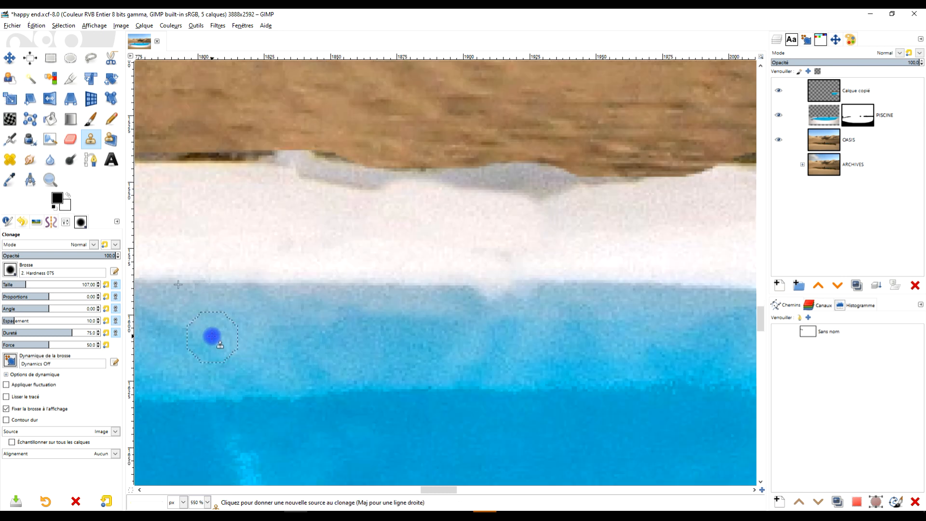
ctrl+click(298, 315)
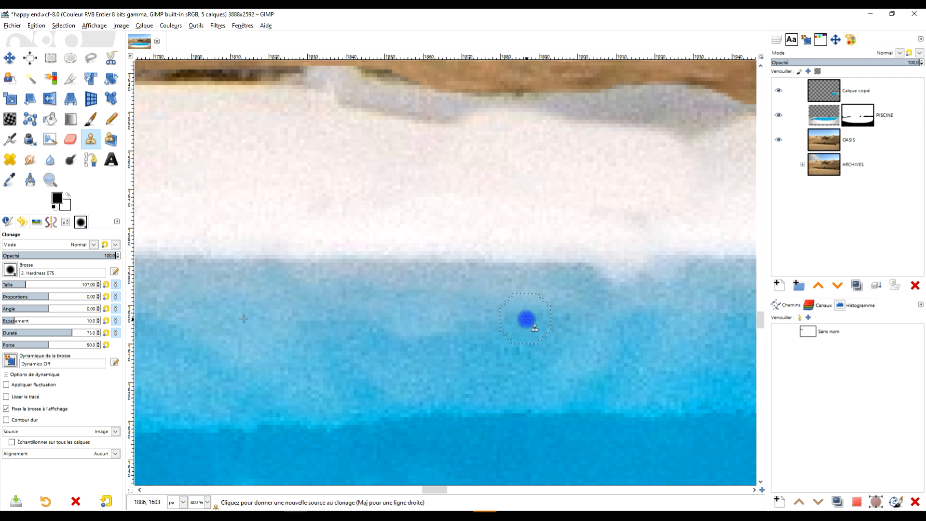
scroll(555, 316, down, 3)
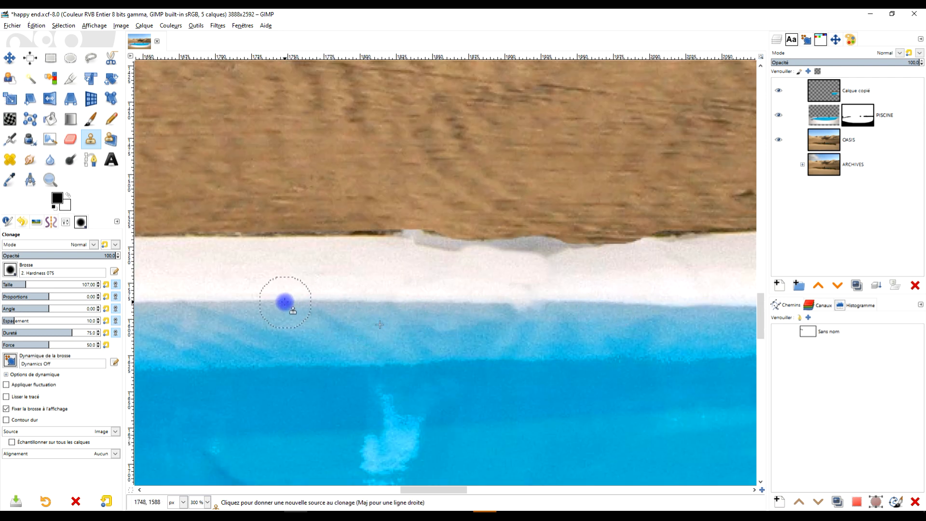
ctrl+click(285, 300)
mouse_move(523, 304)
mouse_down()
mouse_move(513, 306)
mouse_move(566, 302)
mouse_move(555, 295)
mouse_up()
scroll(341, 269, down, 1)
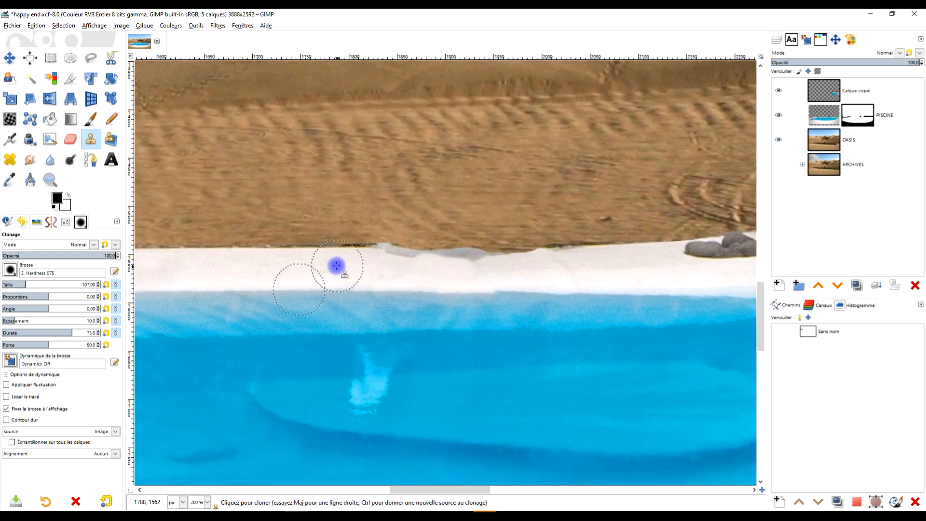
Paint a straight black line on the PISCINE layer mask to hide the dark strip along the deck's rear edge, left of the grey bump
click(858, 115)
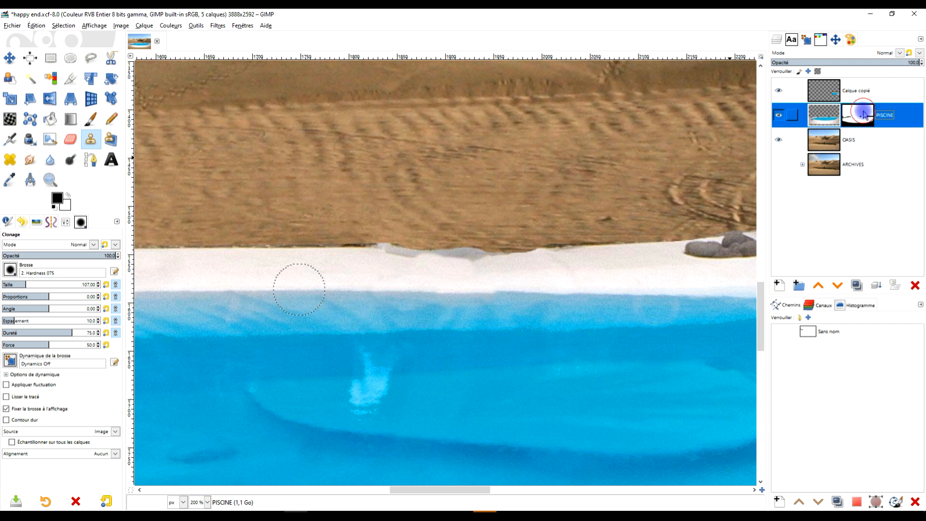
click(93, 124)
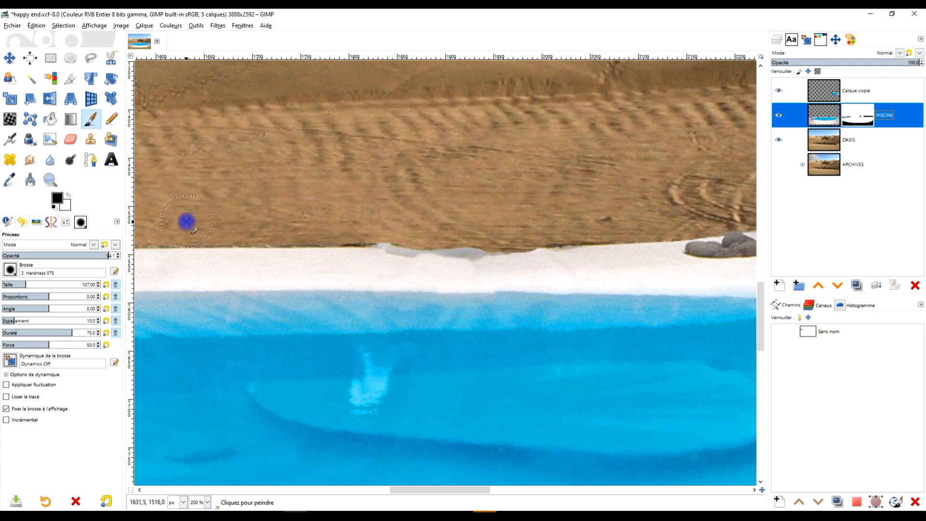
scroll(186, 223, up, 2)
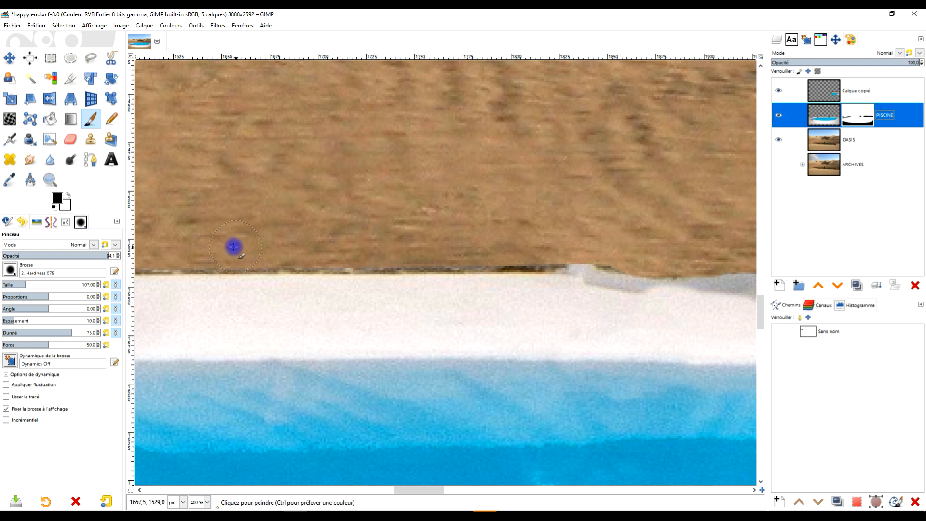
click(204, 254)
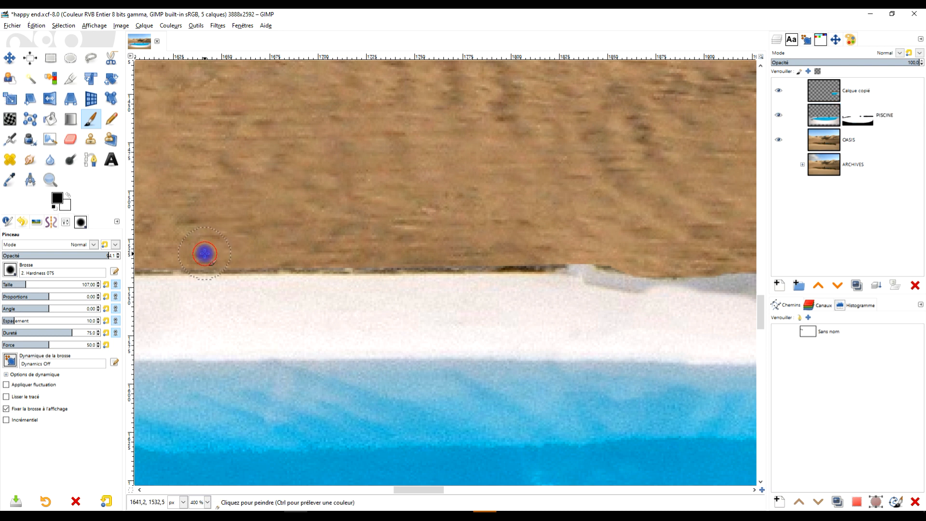
shift+click(602, 254)
Paint connected straight black lines on the PISCINE mask to trim the grey bump and smooth the deck's rear edge around it
scroll(620, 250, right, 5)
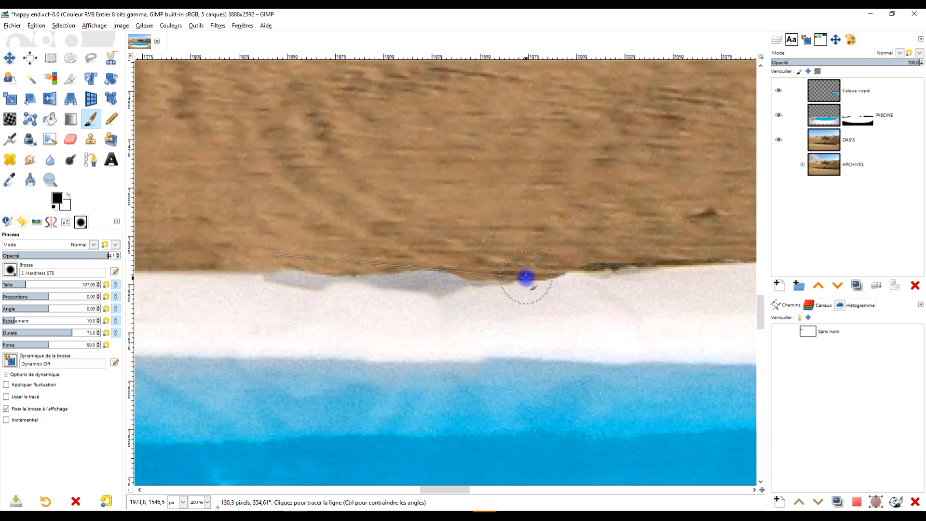
shift+click(526, 274)
shift+click(252, 264)
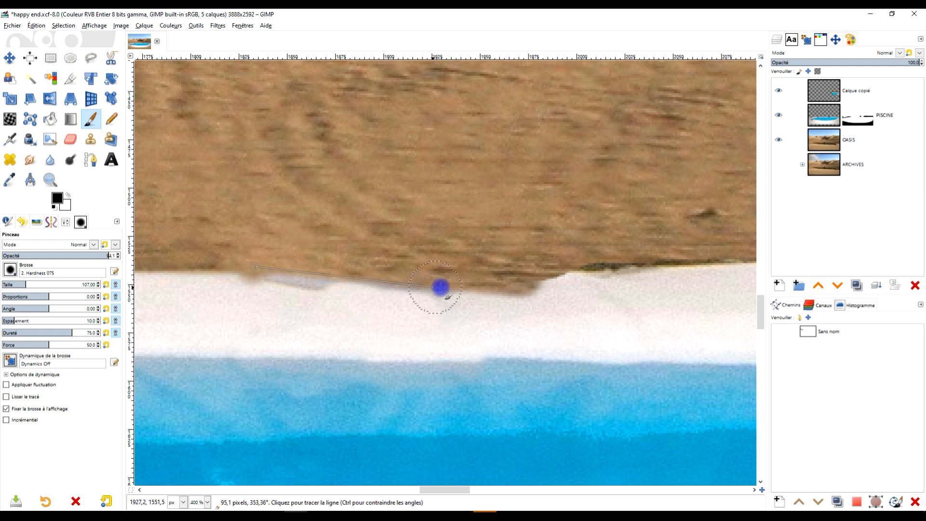
shift+click(661, 253)
scroll(607, 269, right, 5)
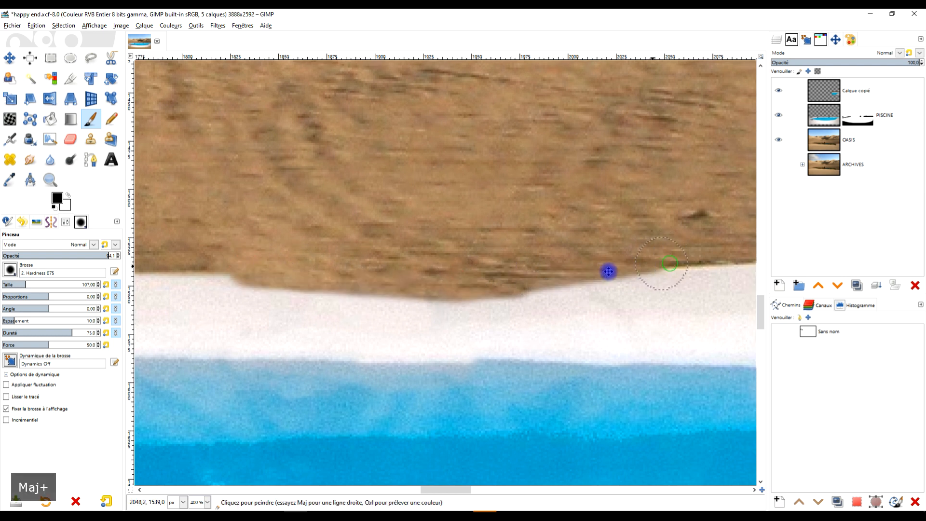
shift+click(477, 260)
scroll(215, 296, left, 6)
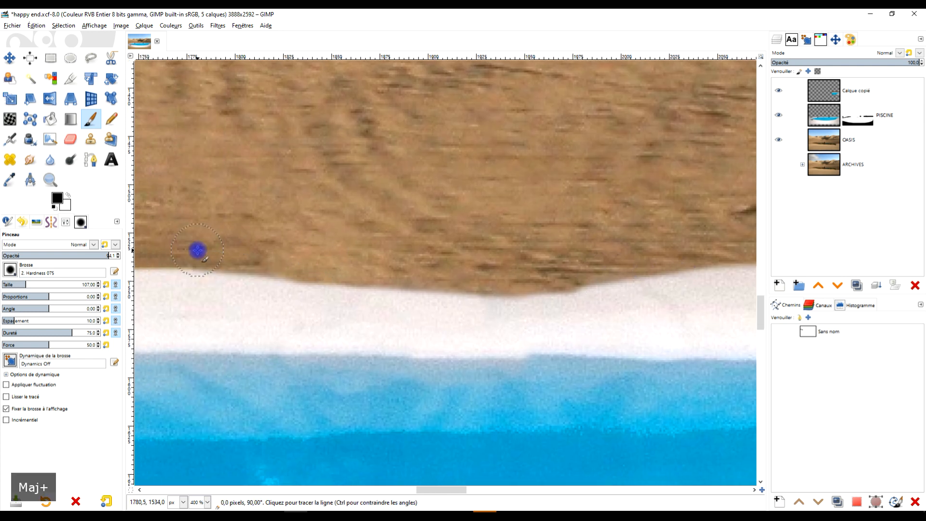
Paint black on the PISCINE mask along the top outline of the dark rock beside the pool to clean its edge
scroll(248, 265, down, 5)
scroll(557, 281, left, 5)
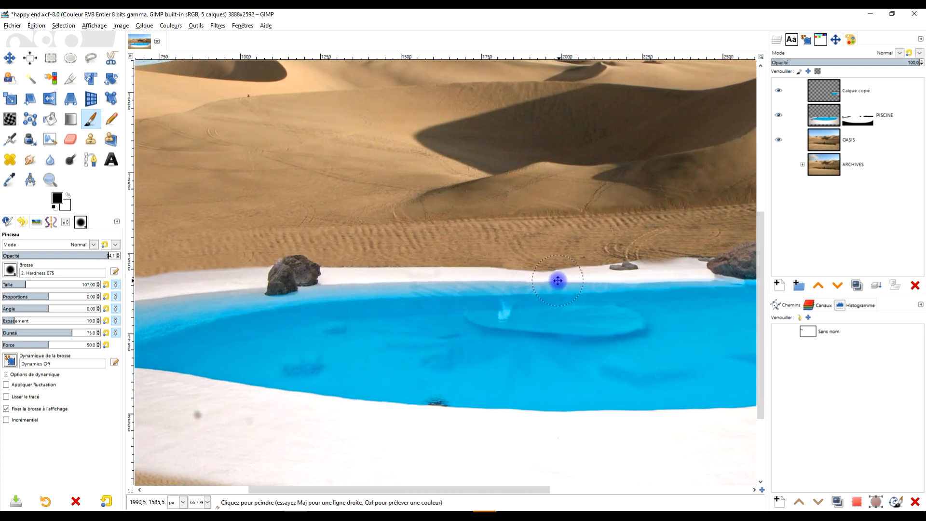
scroll(283, 265, up, 4)
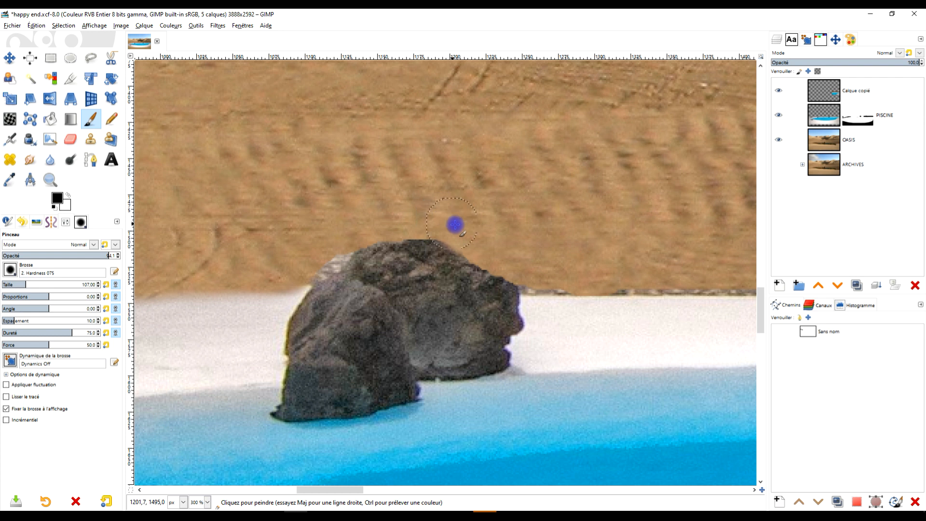
scroll(464, 230, up, 2)
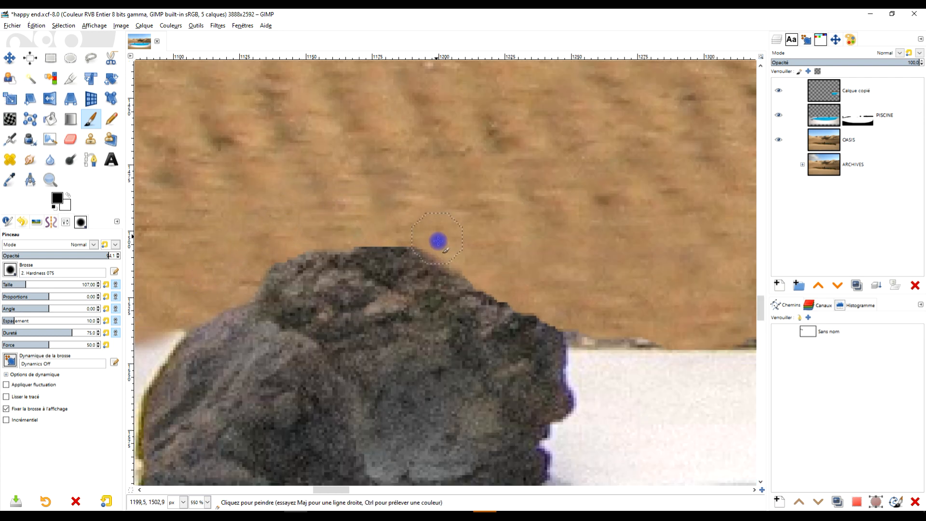
scroll(476, 265, up, 2)
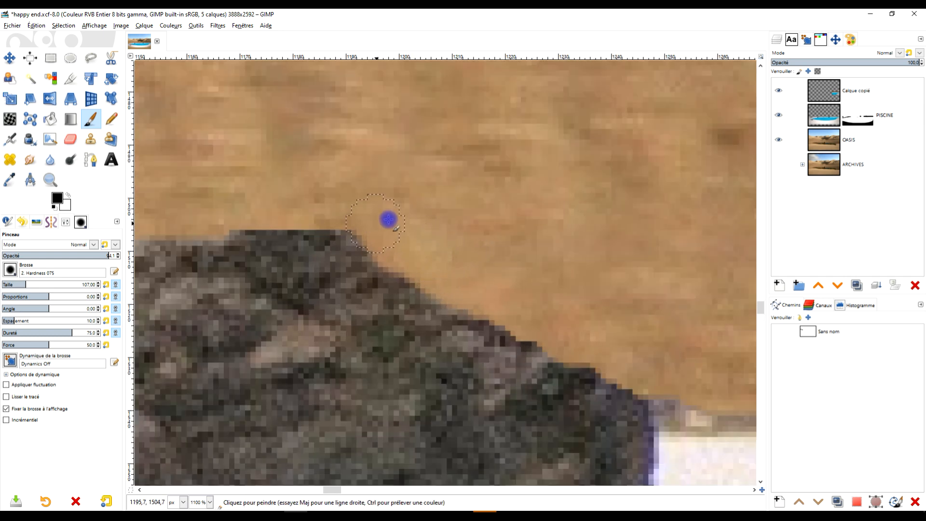
scroll(475, 238, down, 6)
scroll(463, 232, up, 6)
click(492, 258)
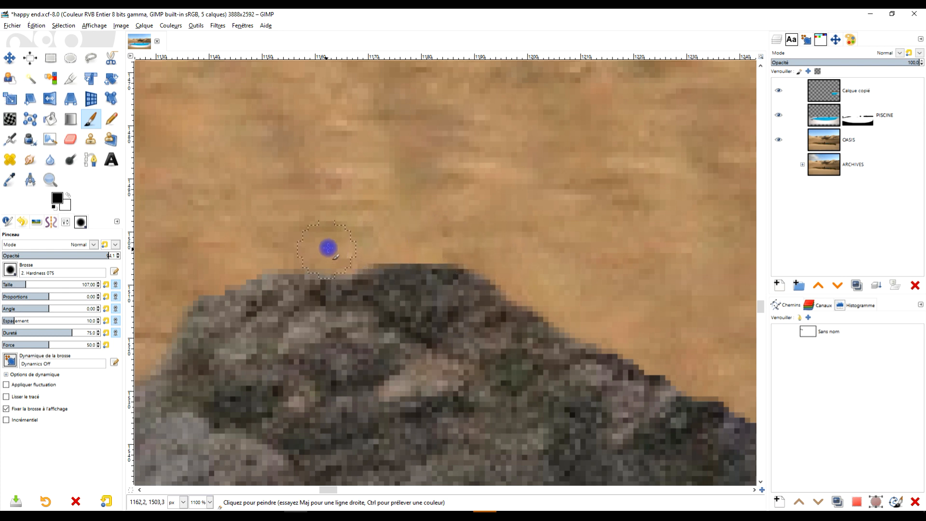
scroll(326, 248, down, 6)
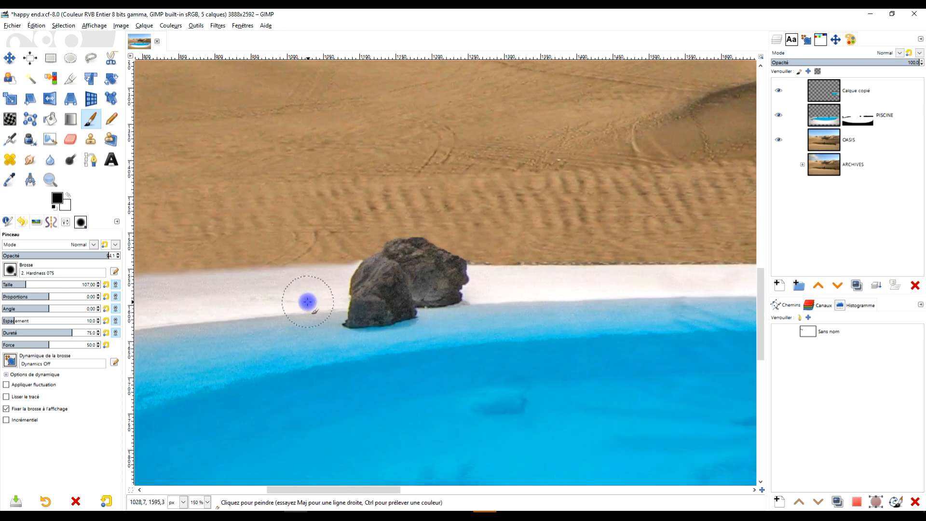
Paint connected straight black lines on the PISCINE mask to sharpen the deck's rear edge directly left of the dark rocks
scroll(332, 258, up, 5)
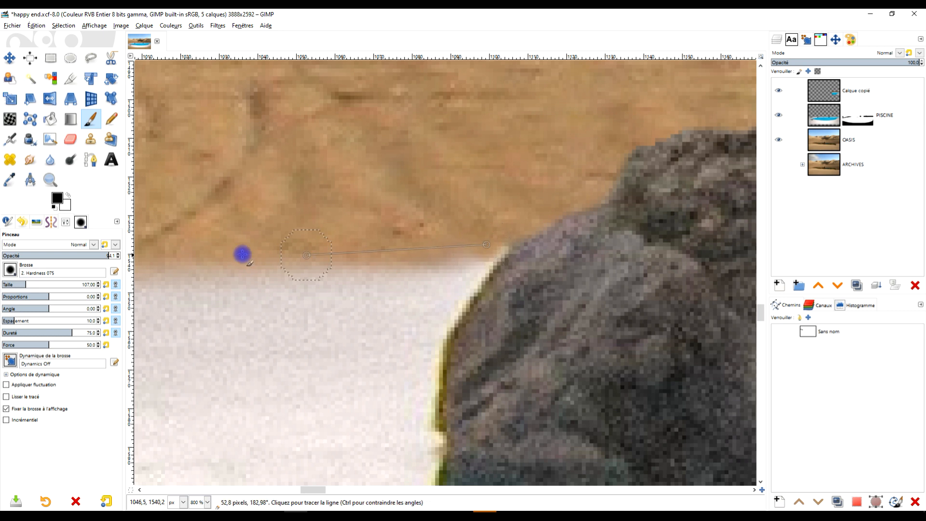
shift+click(190, 252)
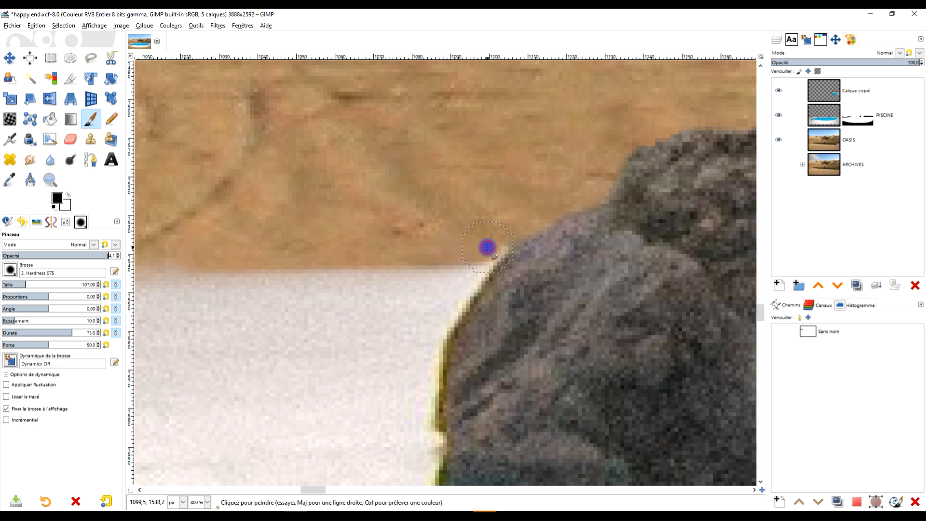
shift+click(176, 254)
mouse_move(176, 253)
mouse_down()
mouse_move(515, 267)
mouse_move(620, 252)
mouse_up()
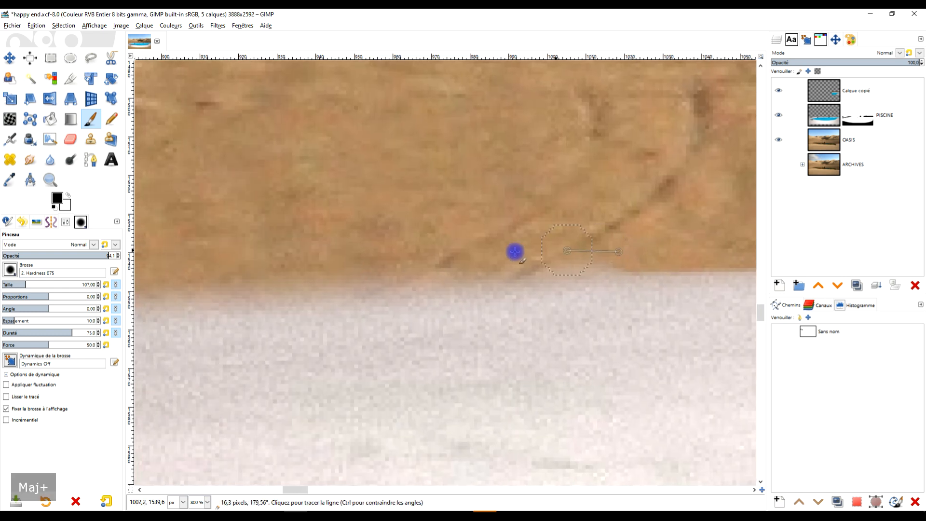
shift+click(296, 272)
scroll(271, 288, left, 10)
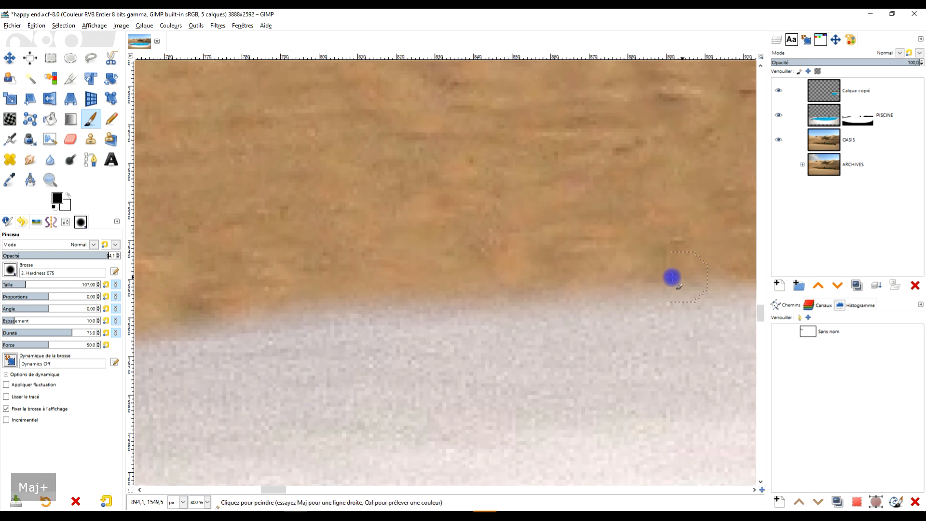
shift+click(472, 287)
shift+click(198, 308)
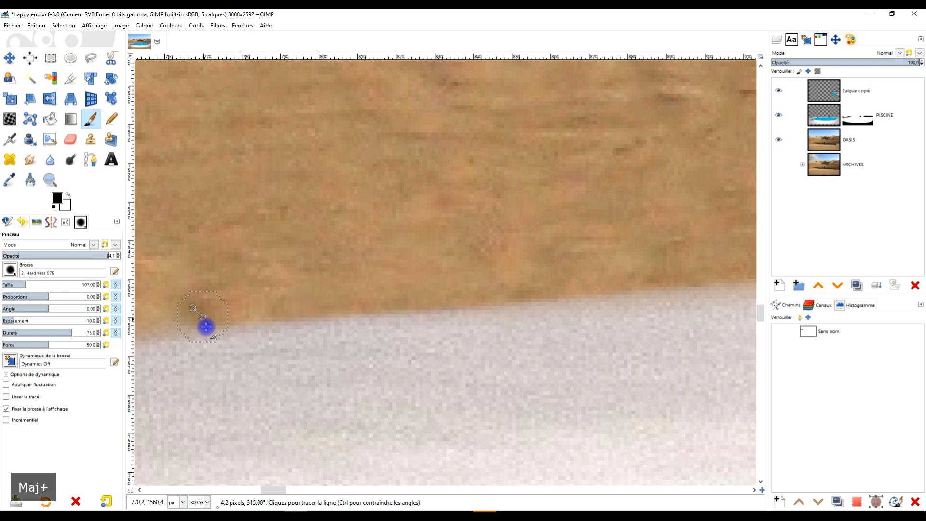
Extend the straight black mask lines along the next stretch of the rear deck edge, following its descent toward the left
scroll(205, 326, left, 10)
shift+click(467, 342)
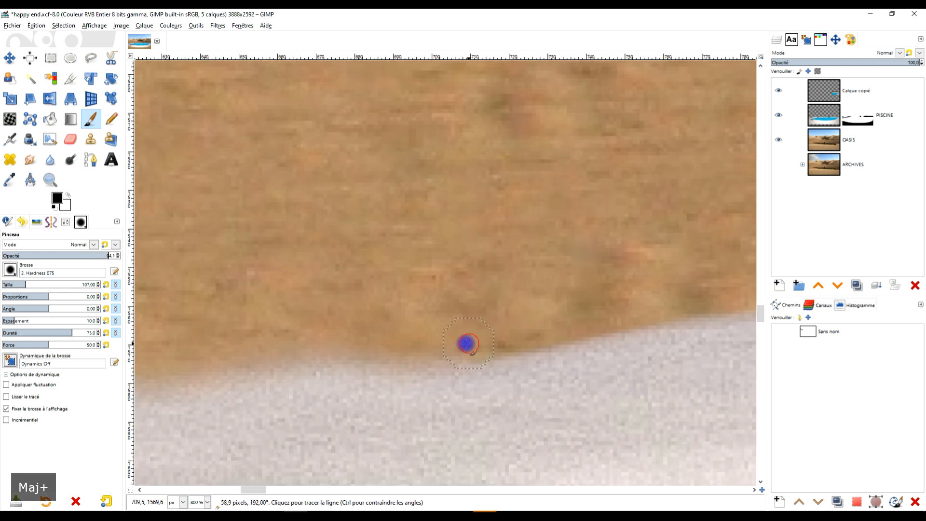
shift+click(283, 344)
scroll(252, 352, left, 8)
shift+click(451, 370)
shift+click(311, 409)
scroll(675, 303, left, 7)
scroll(676, 304, down, 2)
shift+click(427, 359)
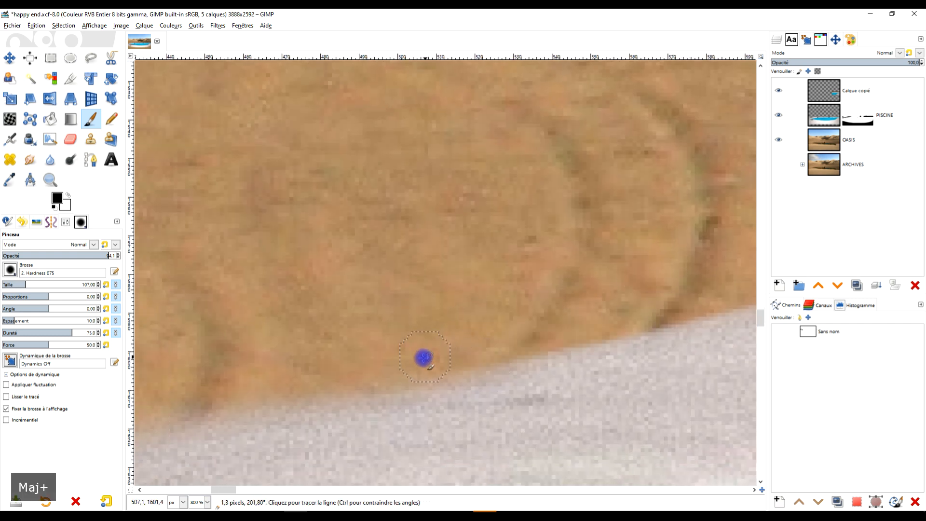
Finish masking the rear deck edge with straight black lines all the way to the photo's left border
scroll(704, 299, left, 7)
scroll(704, 300, down, 2)
shift+click(193, 382)
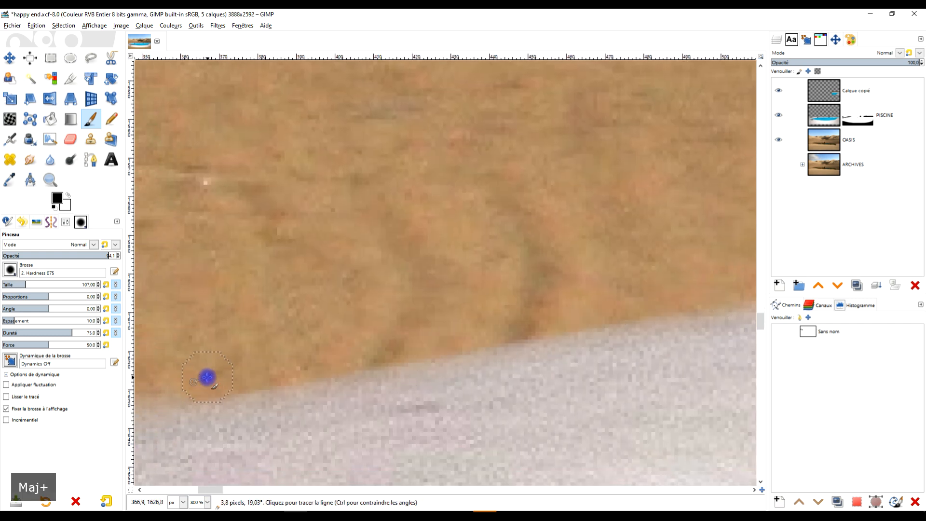
scroll(440, 326, left, 11)
scroll(738, 250, down, 3)
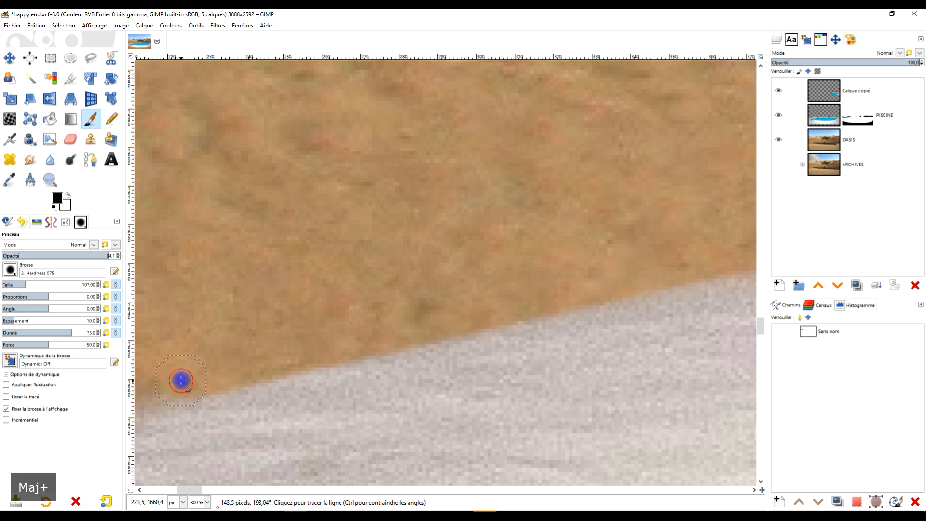
scroll(672, 293, left, 11)
scroll(672, 294, down, 3)
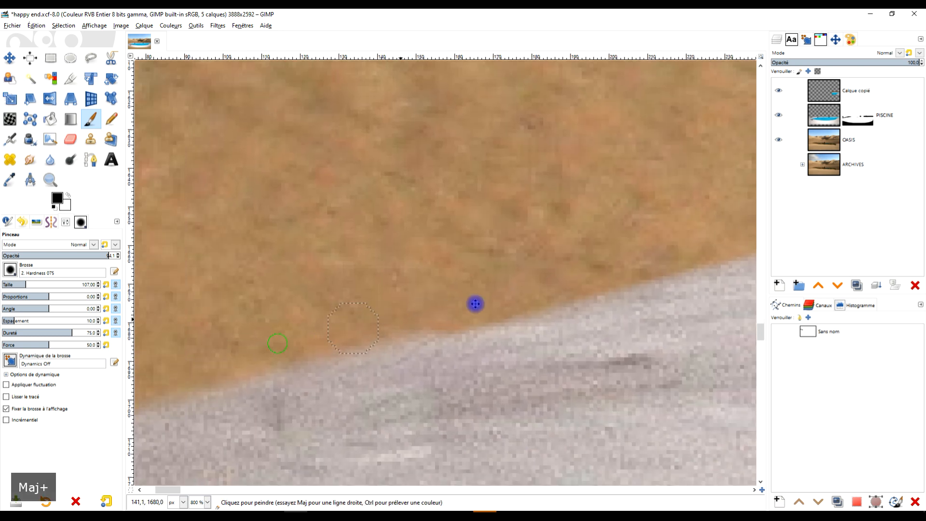
scroll(475, 304, left, 7)
scroll(475, 304, down, 2)
drag(131, 472, 133, 477)
scroll(311, 371, down, 9)
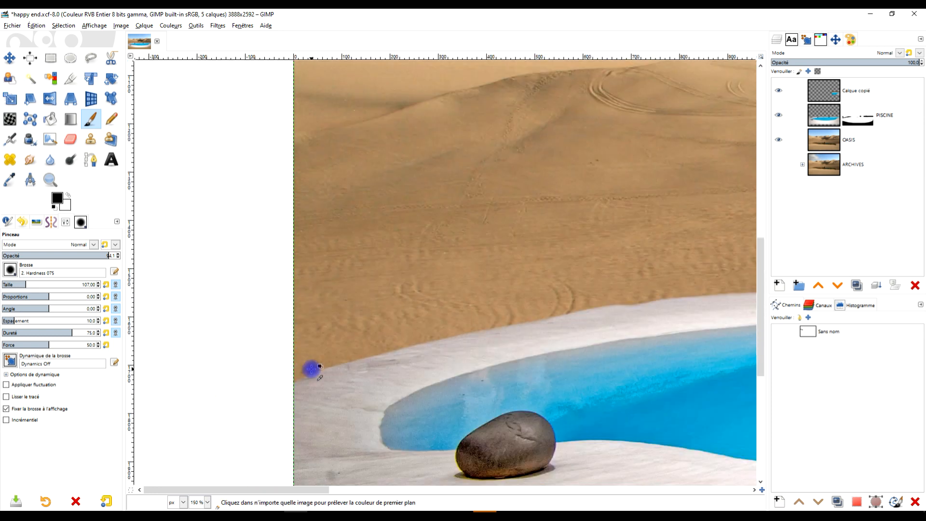
Paint straight black lines on the PISCINE mask to sharpen the front deck edge below the round rock
scroll(284, 421, up, 6)
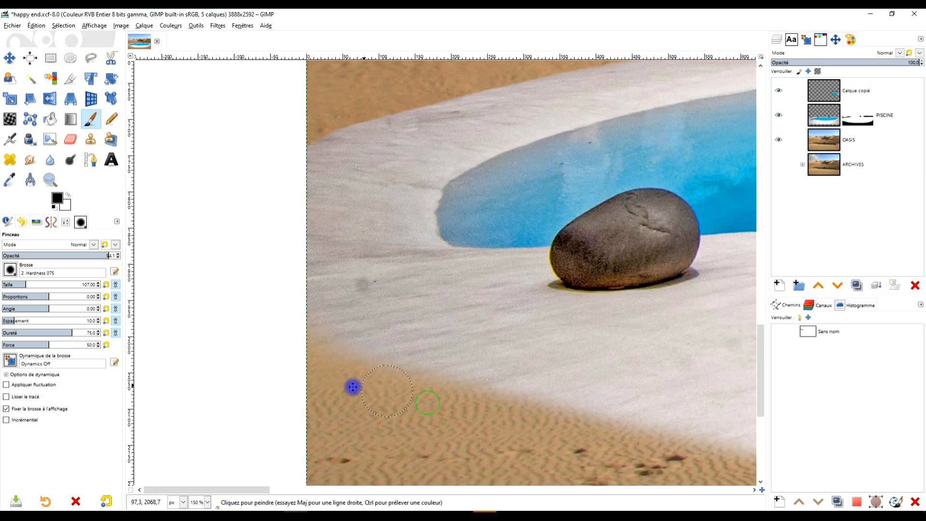
shift+click(569, 449)
drag(655, 456, 272, 321)
shift+click(673, 401)
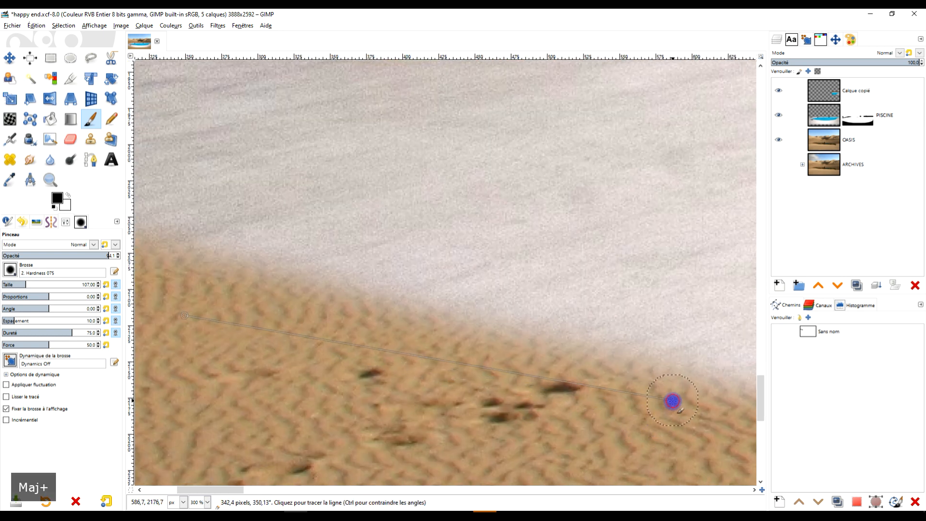
shift+click(145, 258)
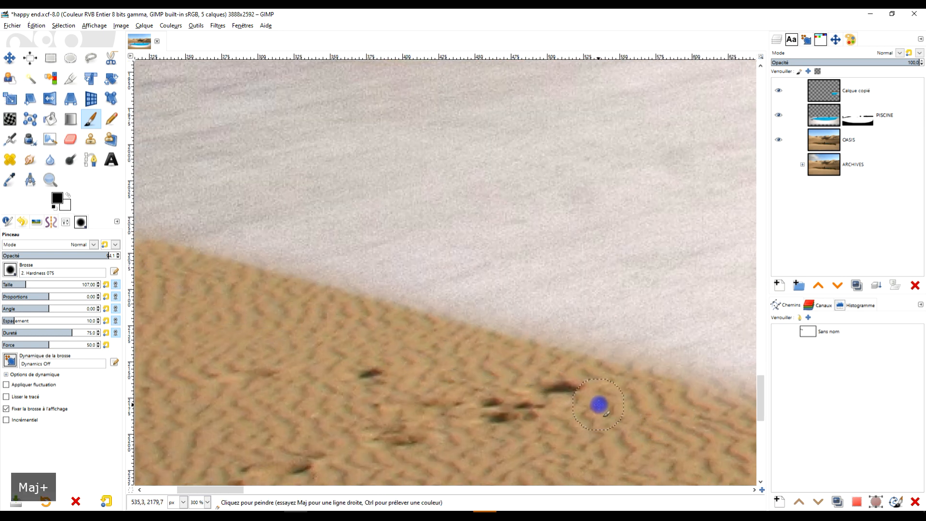
Continue the straight black mask lines rightward along the front deck edge up to the photo's middle
drag(598, 404, 222, 334)
shift+click(600, 390)
mouse_move(635, 405)
mouse_down()
mouse_move(399, 378)
mouse_move(275, 348)
mouse_up()
shift+click(675, 371)
mouse_move(670, 371)
mouse_down()
mouse_move(372, 383)
mouse_move(249, 372)
mouse_up()
drag(673, 386, 138, 379)
shift+click(595, 377)
drag(643, 381, 252, 377)
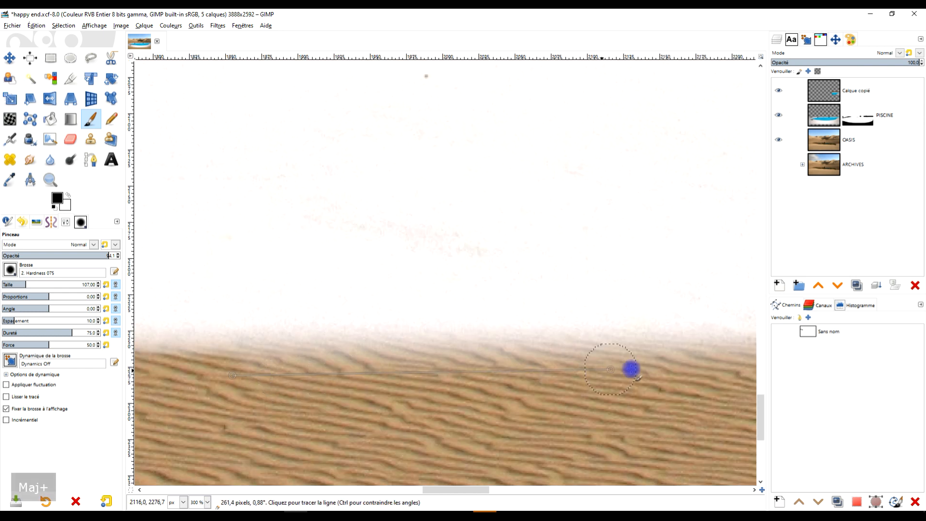
Trim the blurry front deck edge right of the photo's middle with straight black mask lines up to where it rises
shift+click(740, 372)
drag(665, 386, 72, 388)
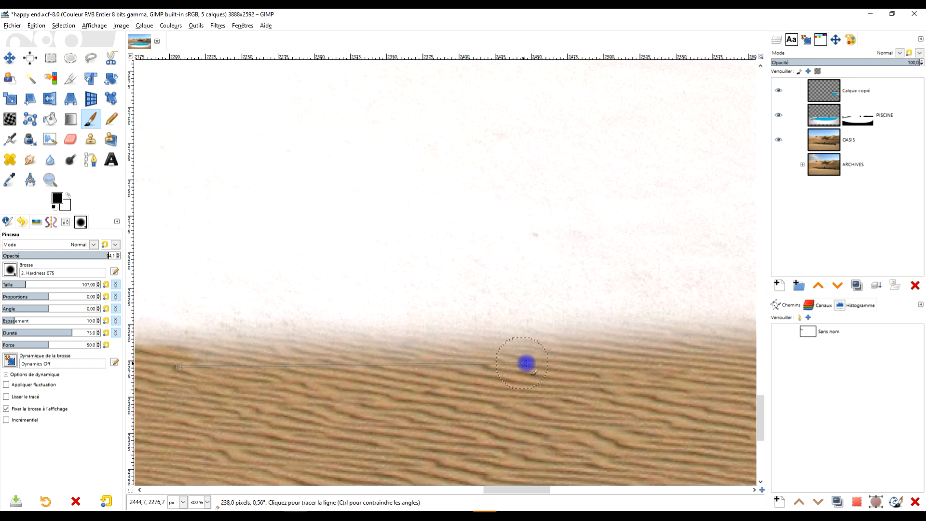
shift+click(612, 356)
scroll(428, 387, right, 10)
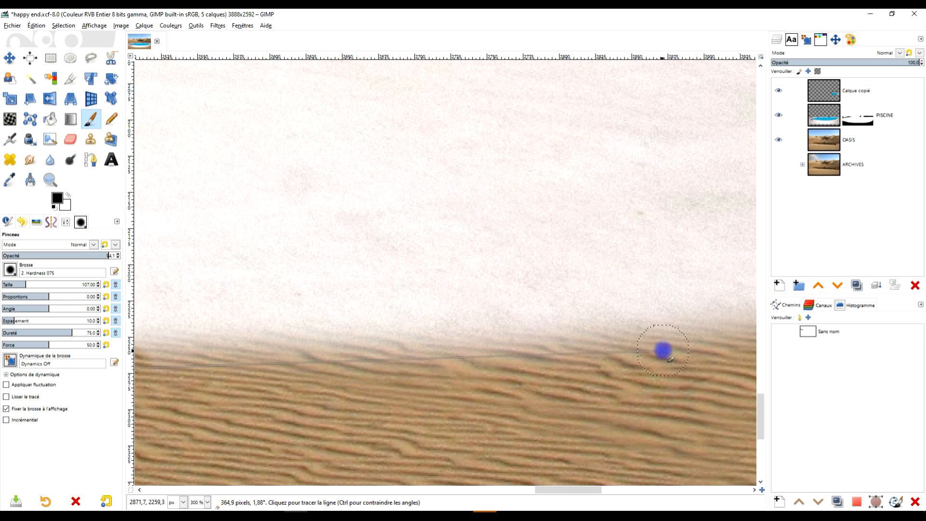
shift+click(663, 361)
drag(674, 372, 308, 364)
shift+click(658, 309)
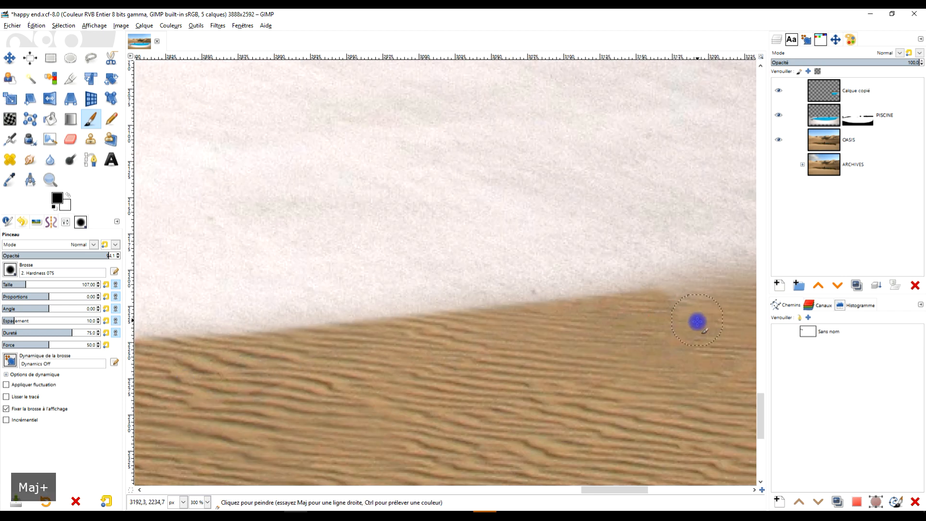
Follow the rising front deck edge toward the photo's right side with straight black lines on the PISCINE mask
drag(696, 320, 312, 378)
shift+click(708, 279)
drag(486, 358, 279, 433)
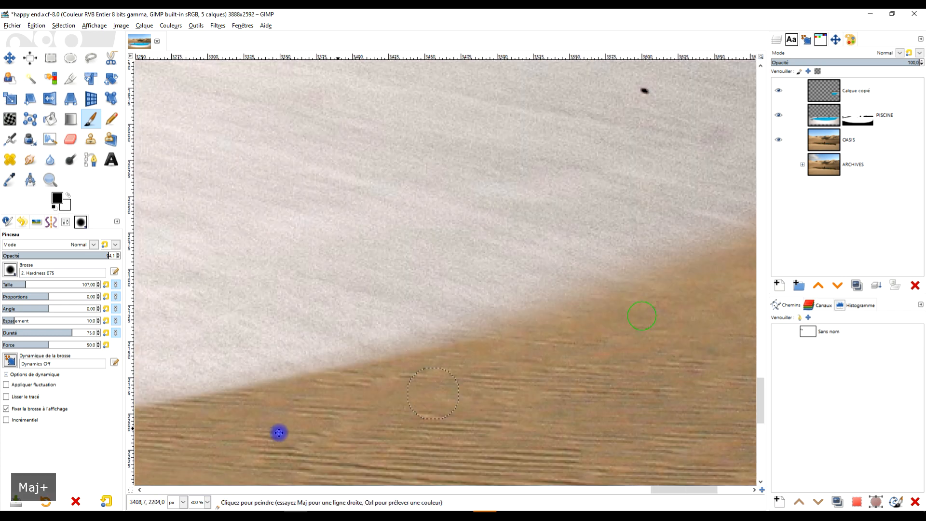
drag(734, 260, 523, 314)
drag(657, 274, 376, 417)
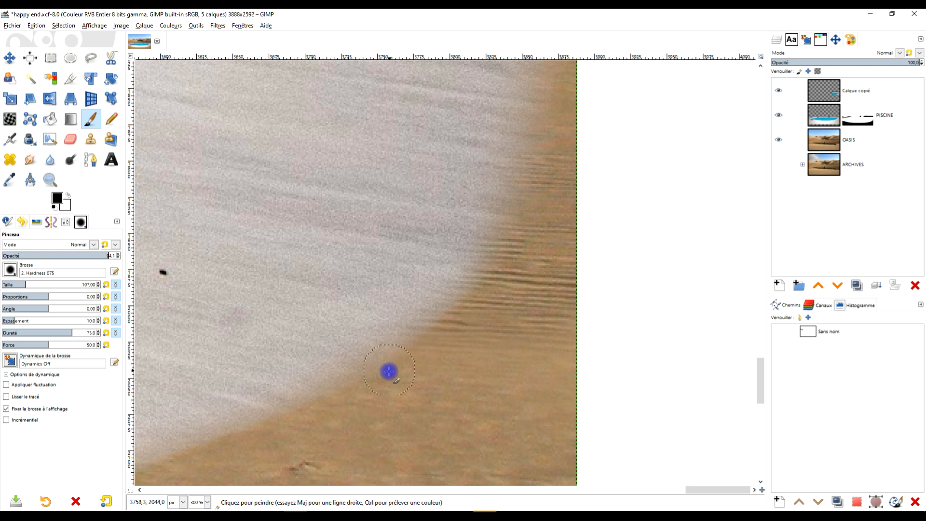
Paint black mask lines around the steep end of the front deck edge up to the photo's right border
shift+click(581, 157)
drag(536, 193, 422, 387)
shift+click(496, 164)
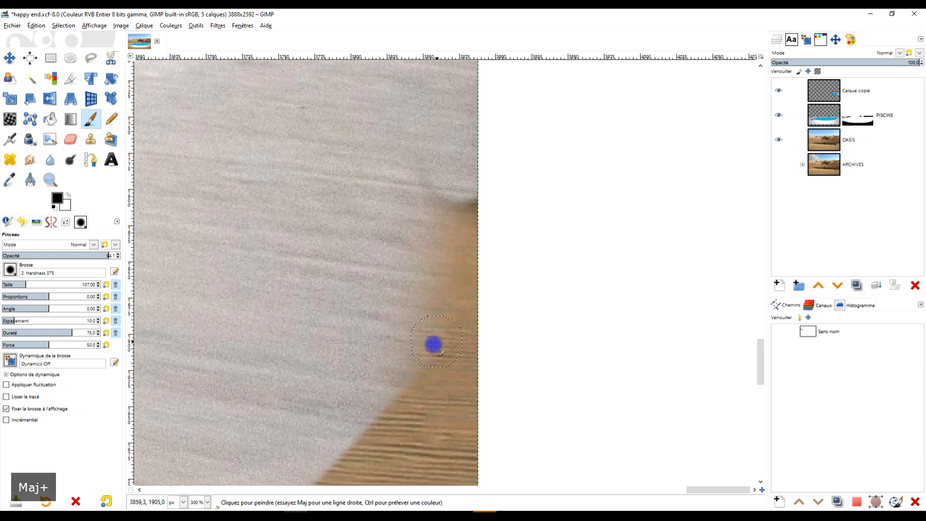
shift+click(484, 134)
drag(484, 253, 497, 445)
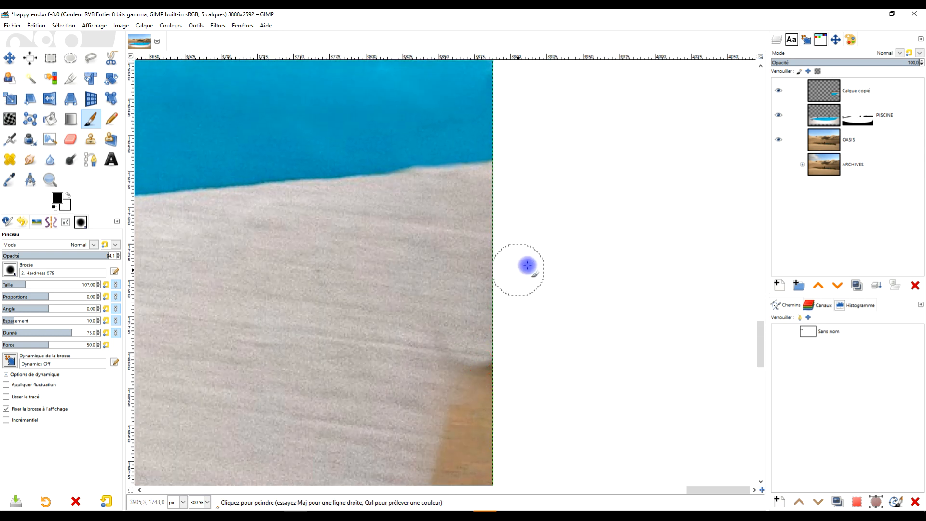
Toggle the Calque copié layer's visibility and try erasing the deck corner at the photo's right border on the PISCINE mask
click(779, 91)
click(778, 91)
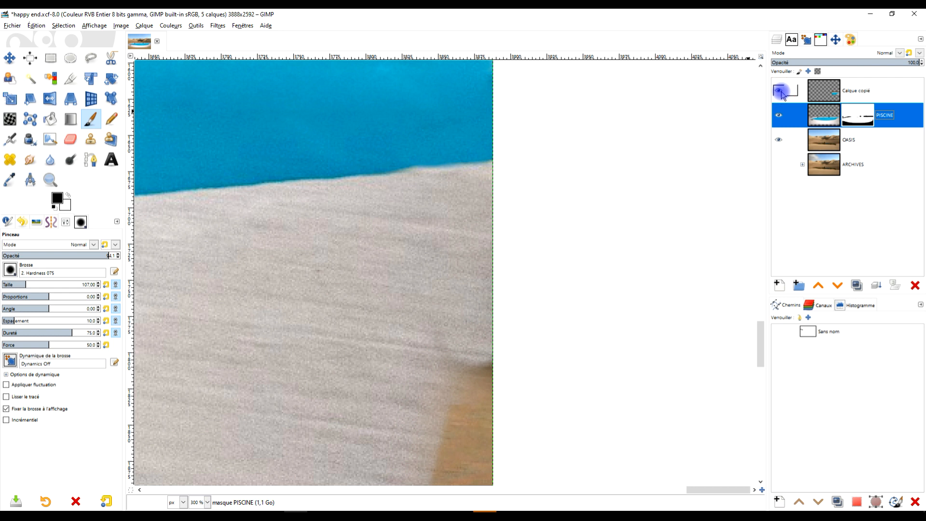
click(68, 142)
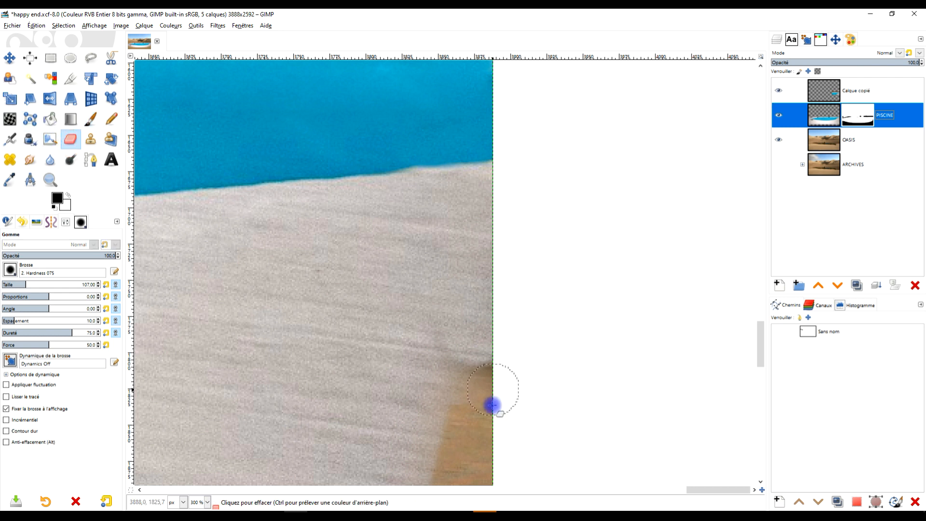
click(469, 414)
key(ctrl+z)
Try erasing and smudging the deck corner at the photo's right border on the Calque copié layer, then undo both
click(835, 93)
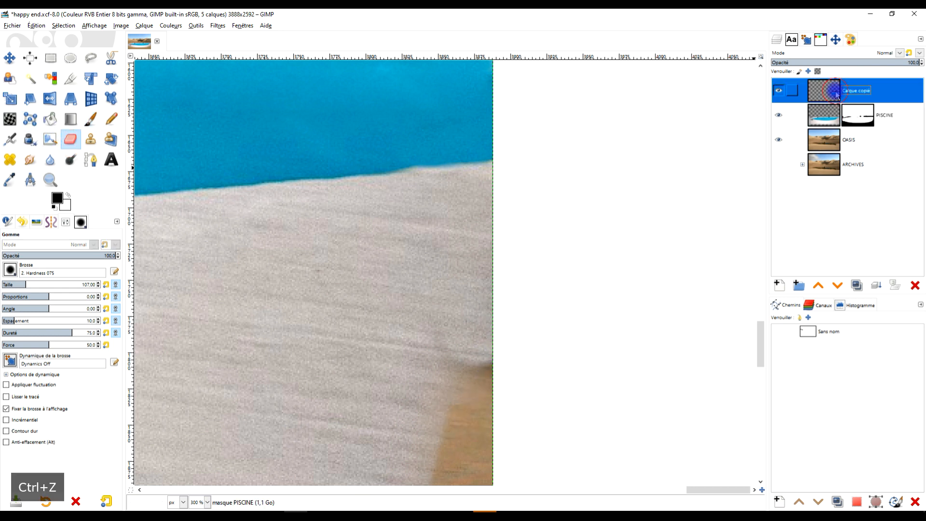
drag(476, 411, 515, 279)
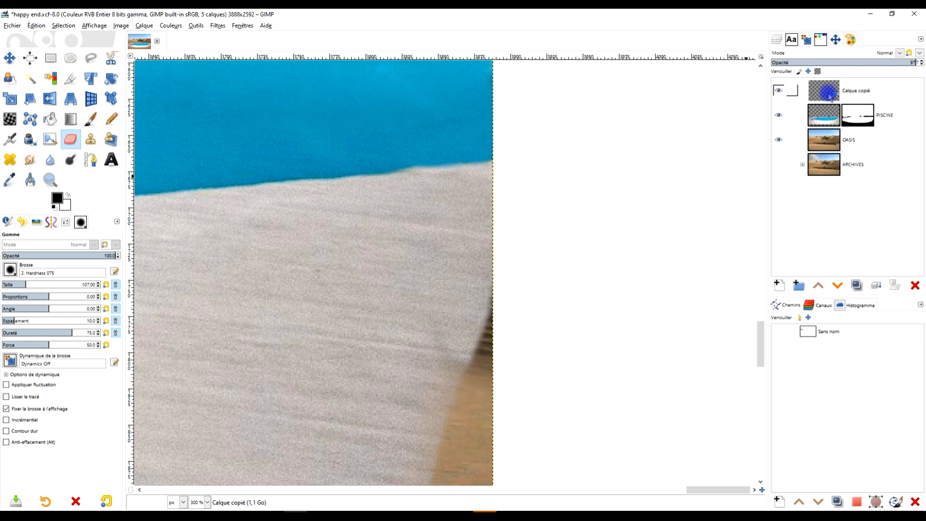
drag(829, 97, 65, 205)
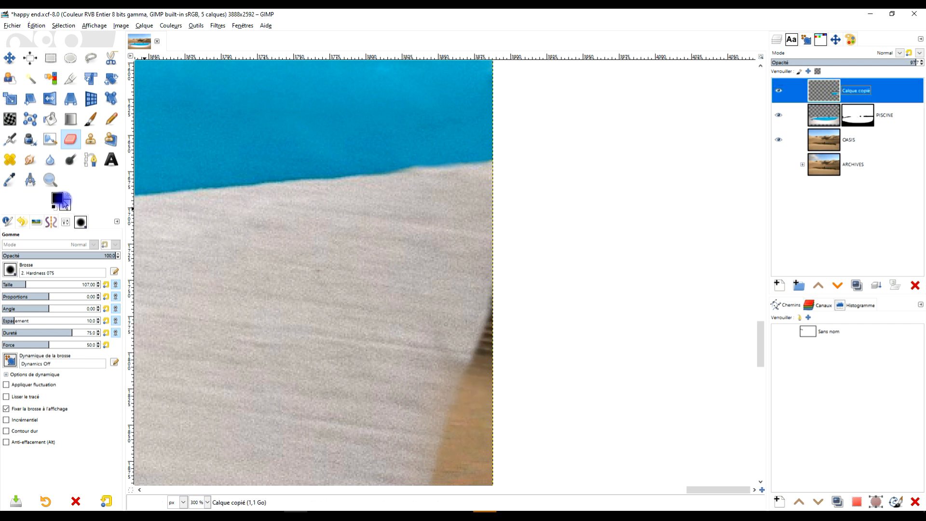
click(29, 160)
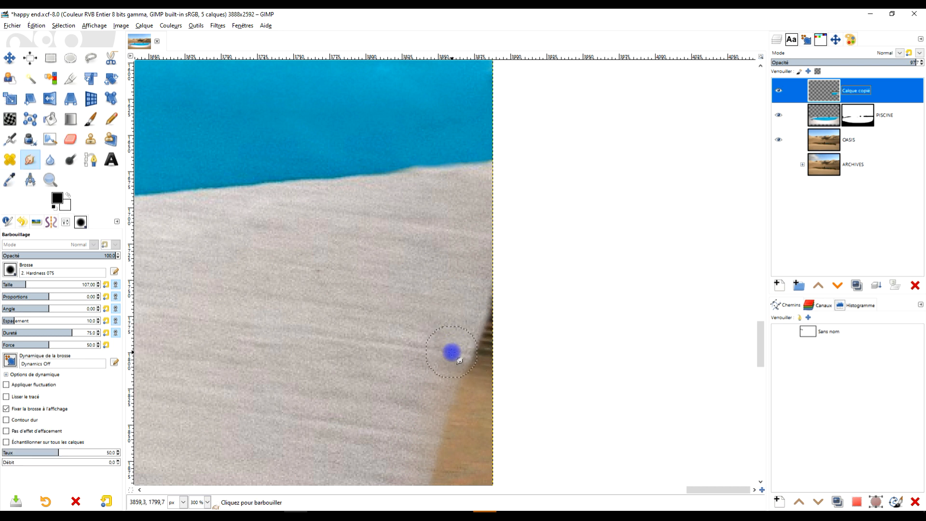
drag(452, 352, 488, 317)
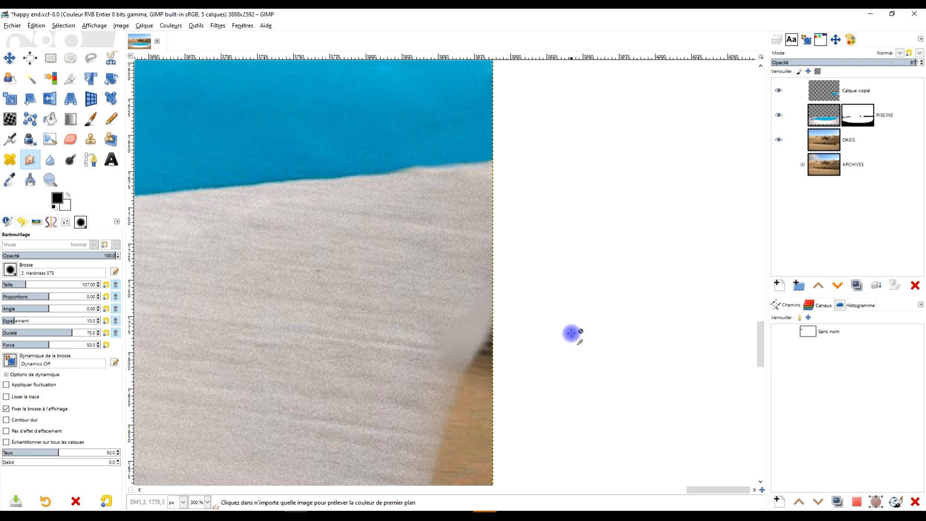
key(ctrl+z)
key(ctrl+z)
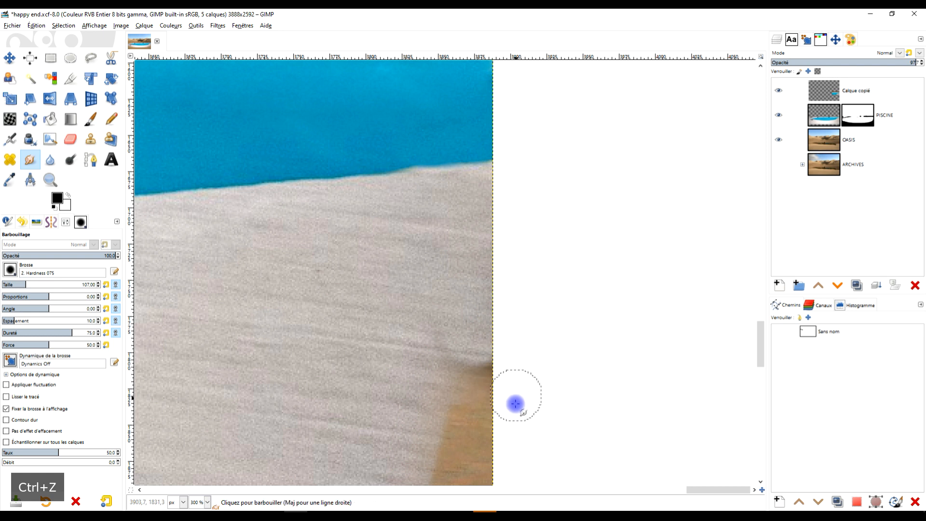
Erase the deck corner at the photo's right border on the Calque copié layer and check it by toggling layer visibility
click(71, 139)
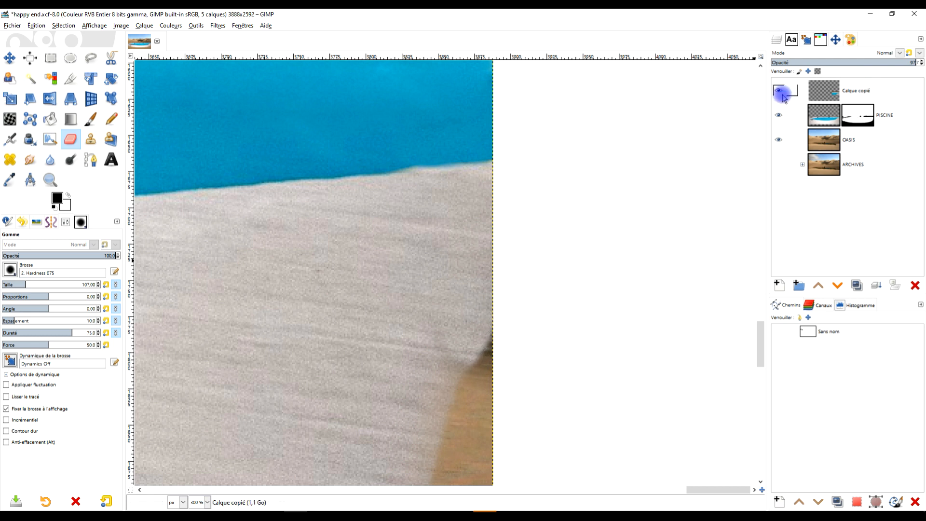
click(778, 116)
click(778, 116)
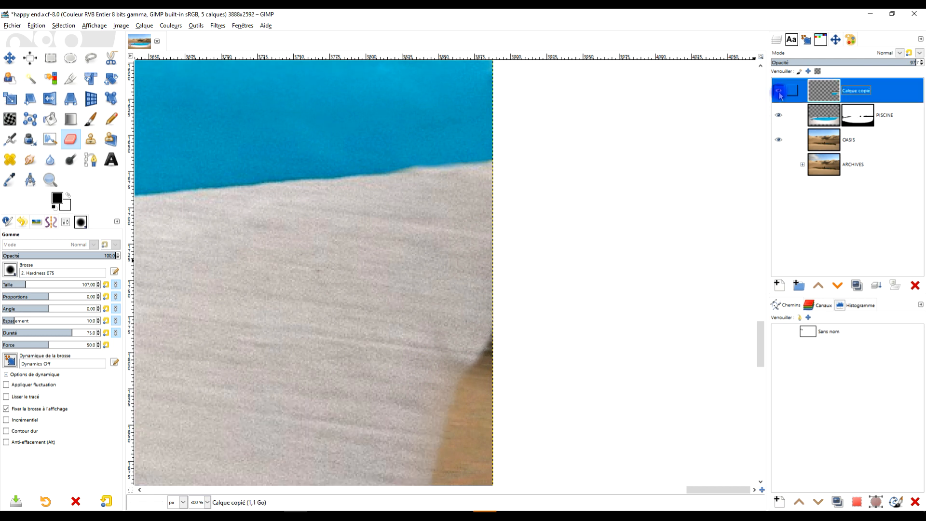
Hide the Calque copié and PISCINE layers, clone light sand over the dark area at the photo's right border on OASIS, and show PISCINE again
click(780, 92)
click(778, 117)
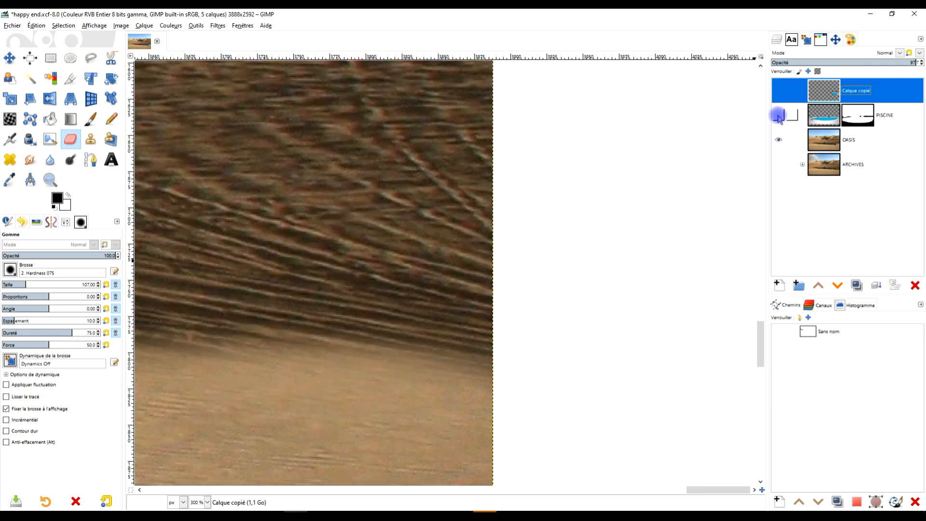
click(828, 143)
click(70, 141)
click(91, 145)
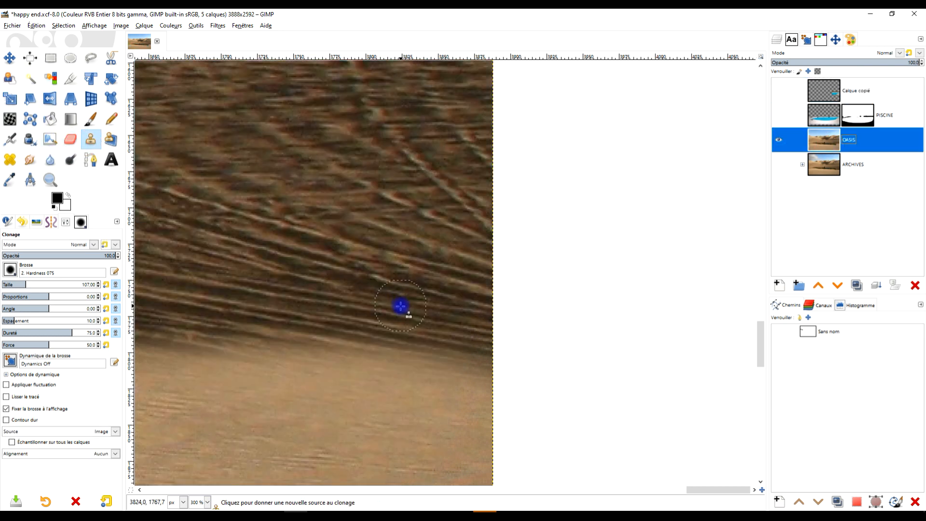
scroll(429, 333, down, 3)
scroll(433, 393, up, 2)
drag(434, 395, 430, 273)
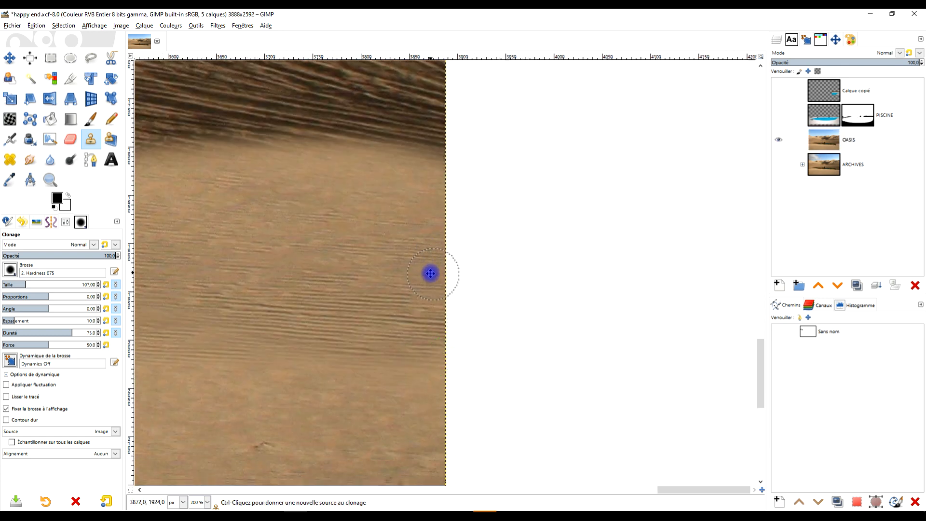
ctrl+click(390, 428)
mouse_move(437, 145)
mouse_down()
mouse_move(446, 93)
mouse_move(405, 141)
mouse_move(418, 142)
mouse_move(435, 117)
mouse_move(440, 81)
mouse_move(423, 80)
mouse_move(373, 143)
mouse_up()
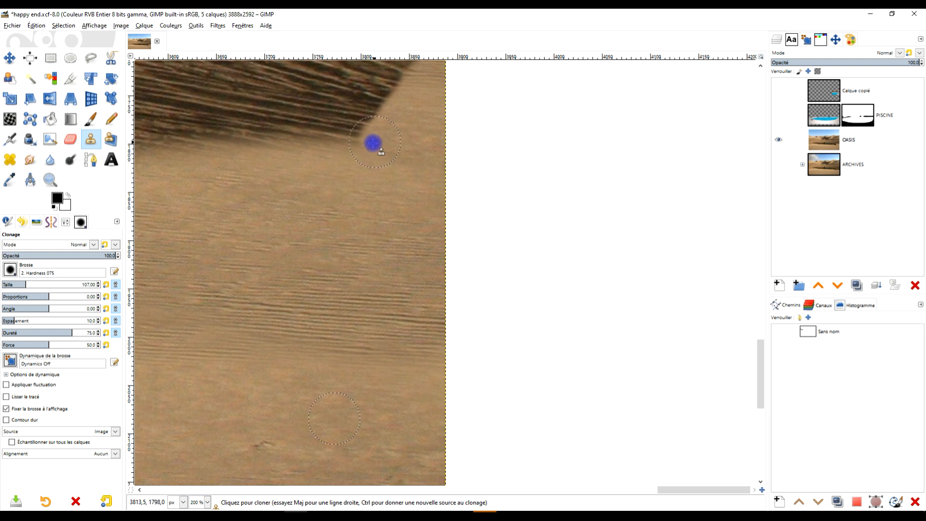
click(778, 114)
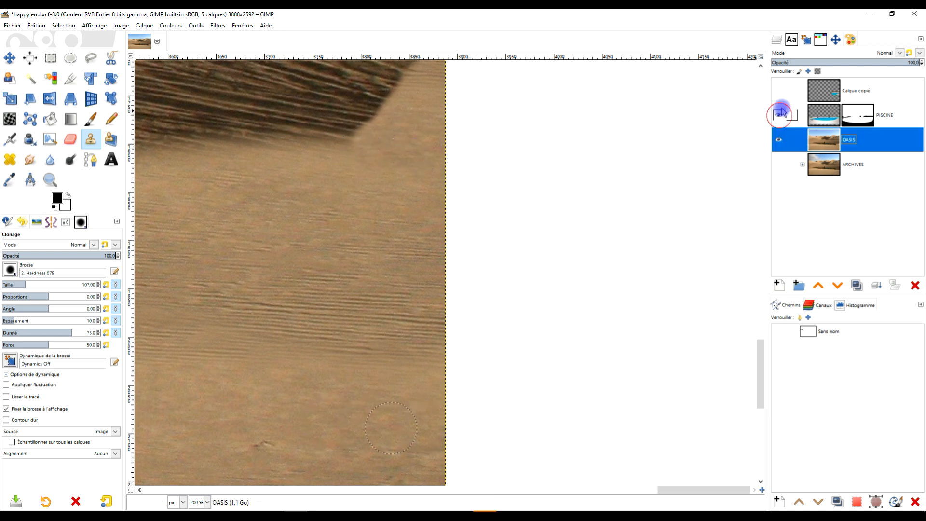
On Calque copié, undo a trial smudge near the deck corner, clone clean deck texture over the dark patch, and set the clone opacity to 56.8
click(835, 90)
scroll(468, 132, down, 2)
scroll(533, 267, up, 1)
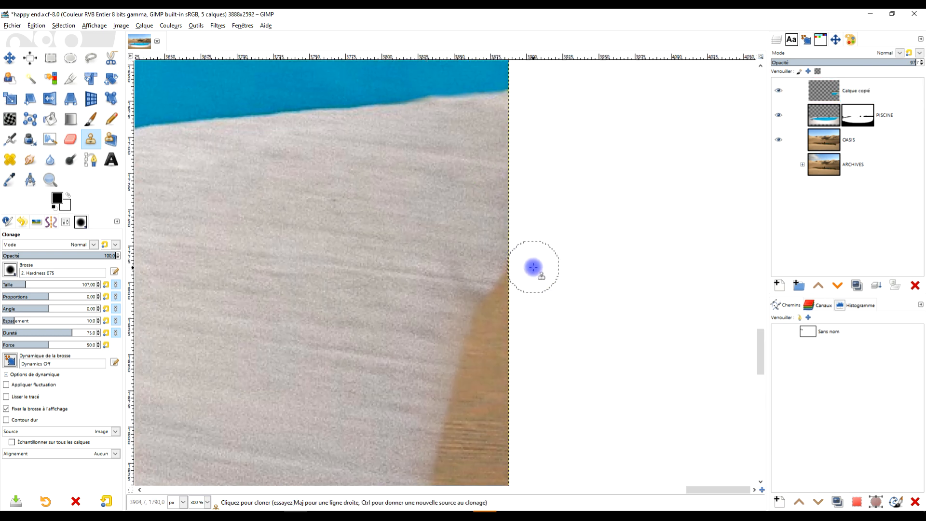
click(32, 162)
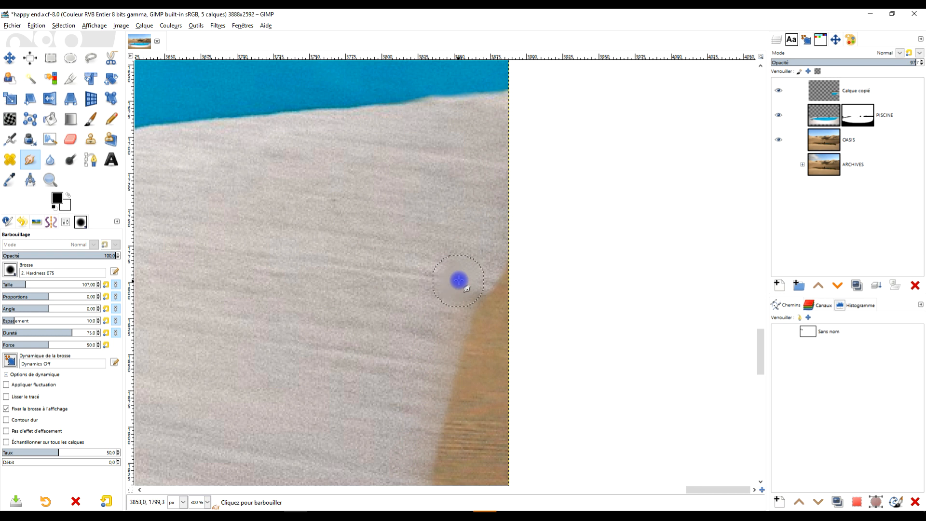
key(ctrl+z)
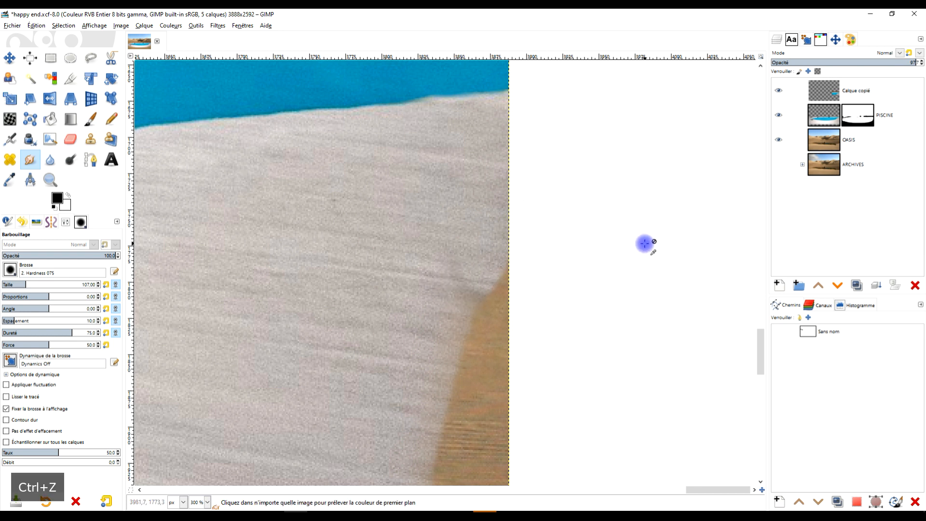
click(91, 141)
ctrl+click(470, 215)
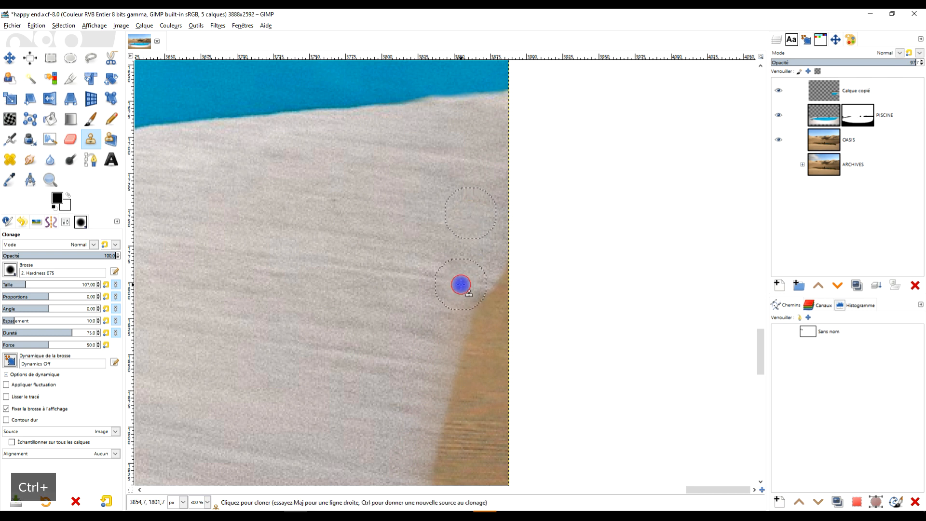
drag(460, 285, 465, 283)
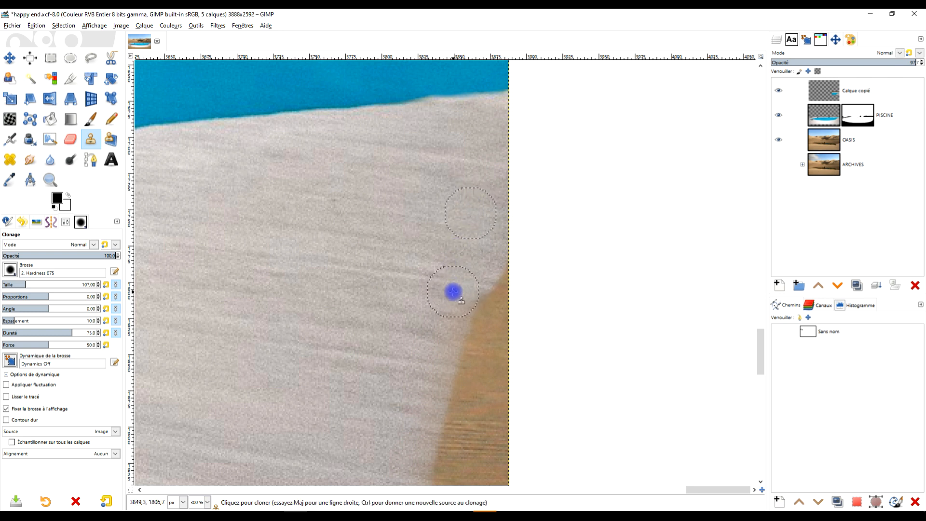
click(66, 255)
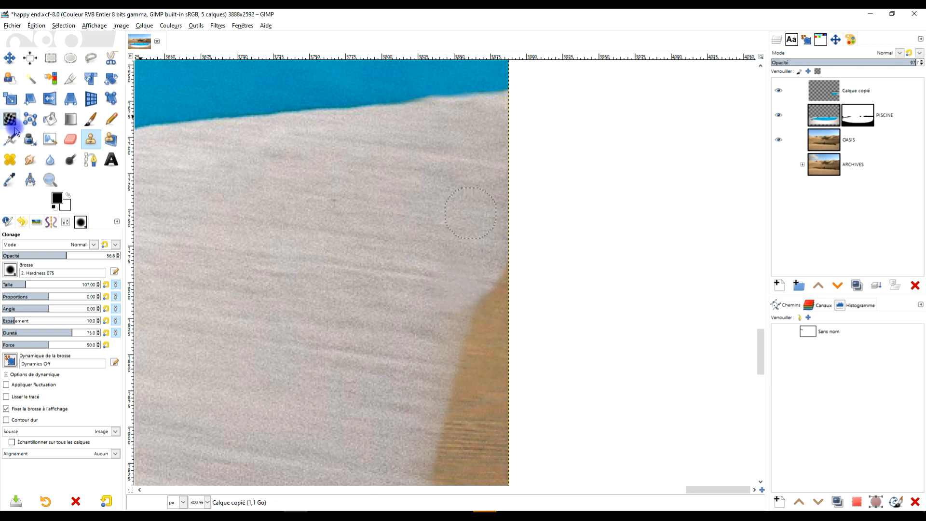
Erase the deck corner on the Calque copié layer along straight lines up to the photo's right border
click(68, 141)
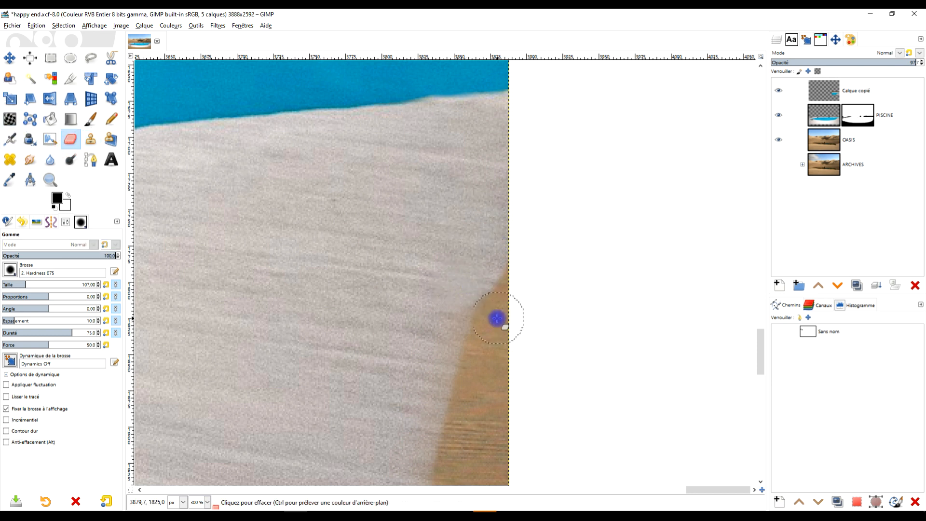
shift+click(532, 204)
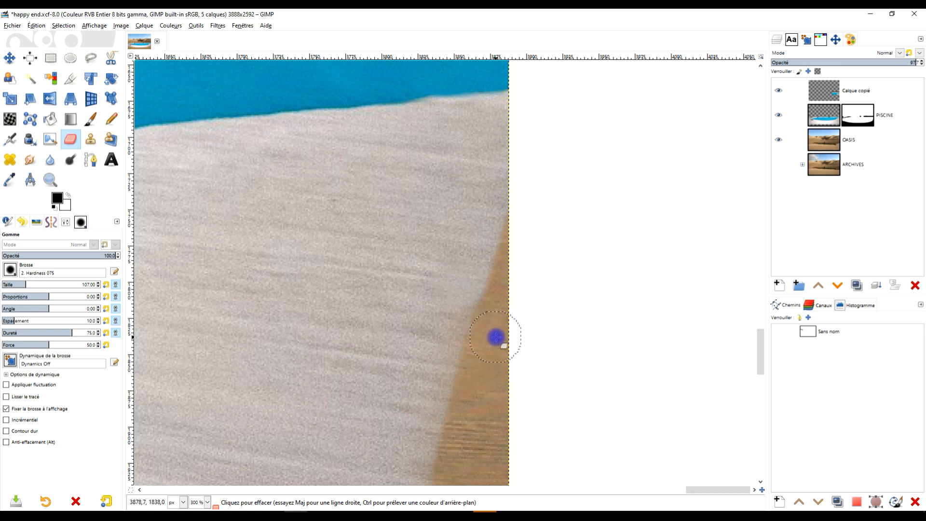
shift+click(531, 179)
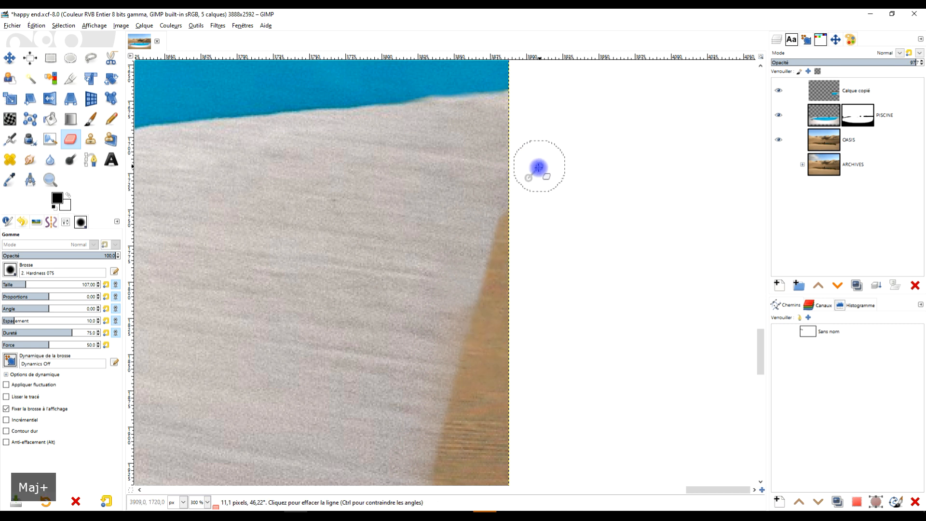
ctrl+scroll(532, 180, down, 4)
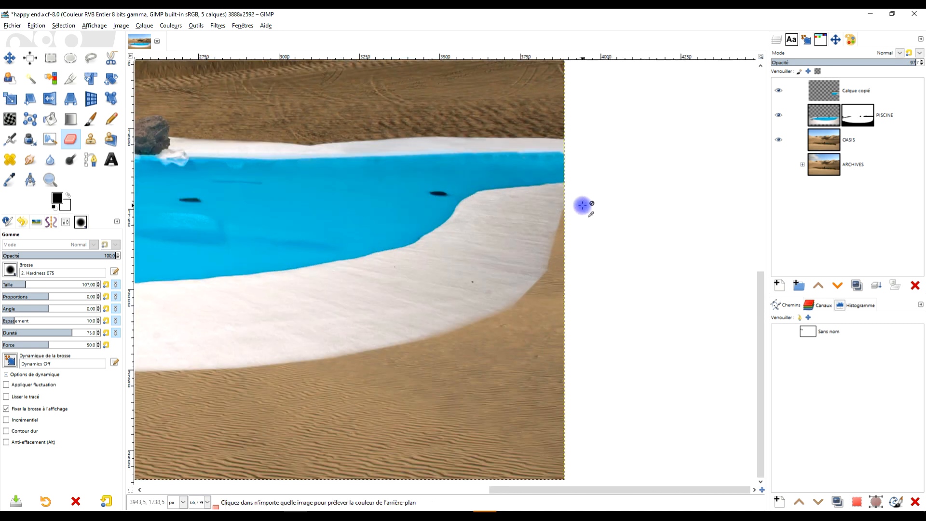
ctrl+scroll(671, 221, down, 2)
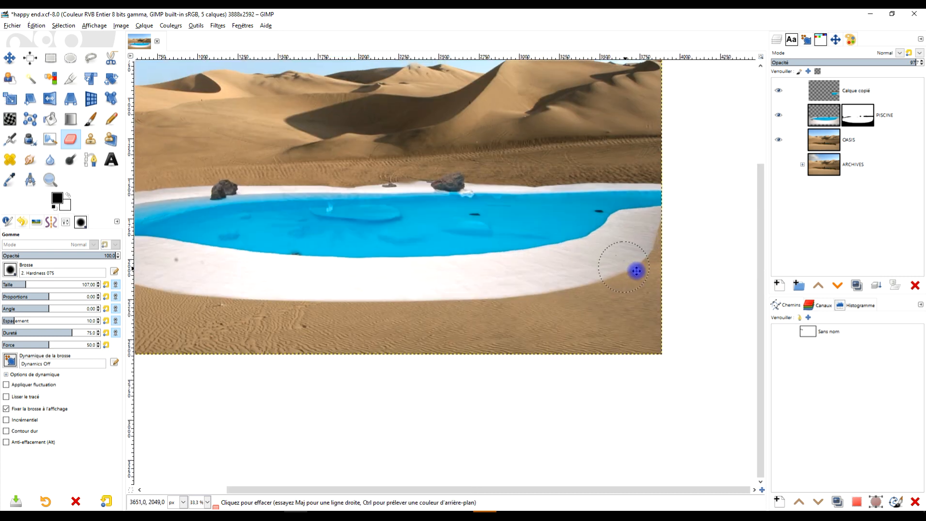
ctrl+scroll(480, 346, down, 2)
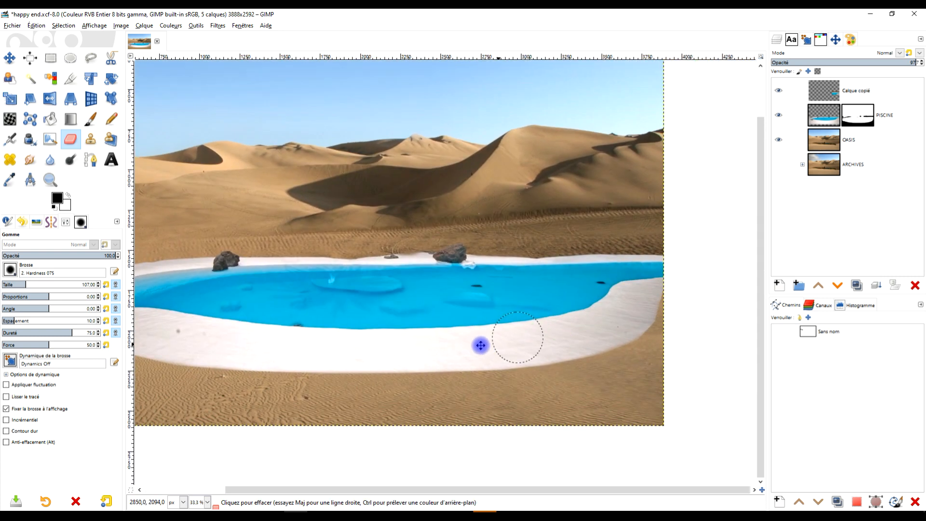
Paint straight black lines on the PISCINE mask along the back deck edge, starting behind the small stones left of the large rock
ctrl+scroll(594, 314, up, 2)
ctrl+scroll(593, 314, up, 1)
ctrl+scroll(434, 325, down, 1)
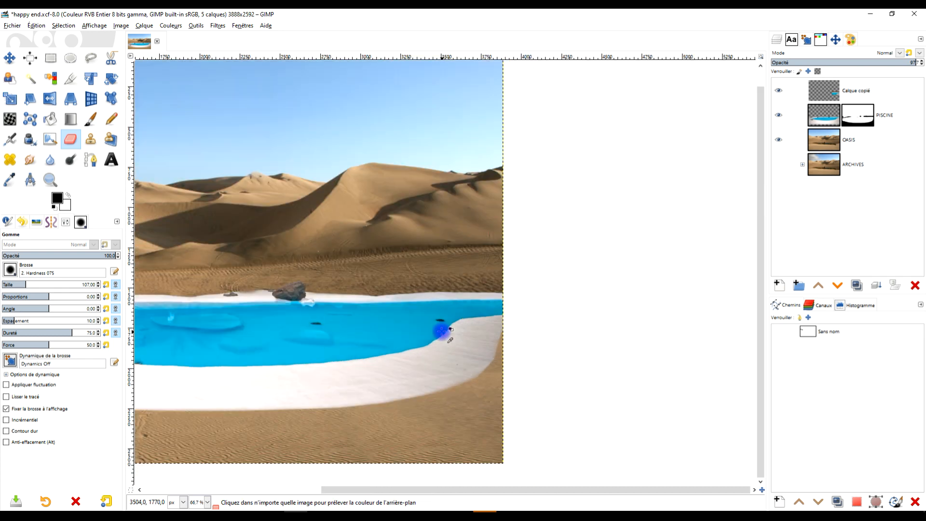
ctrl+scroll(419, 311, up, 5)
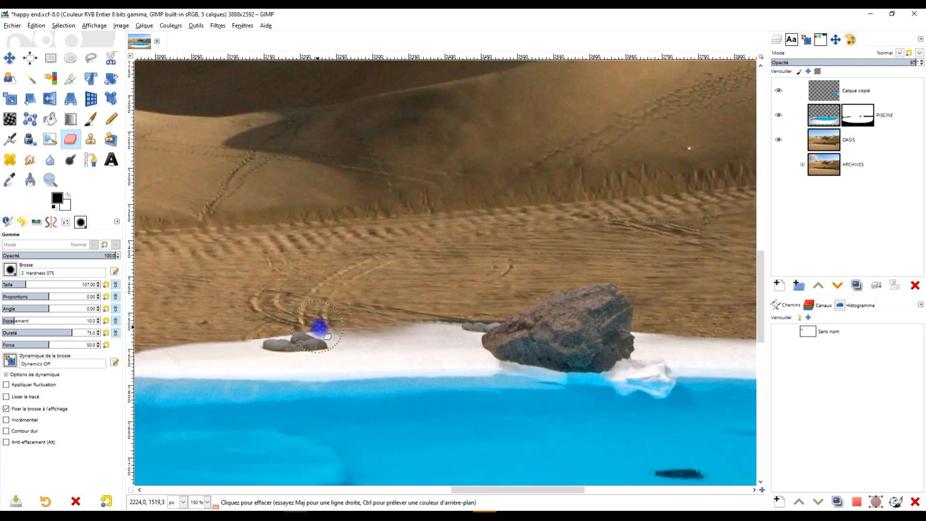
ctrl+scroll(322, 334, up, 3)
ctrl+scroll(322, 334, up, 1)
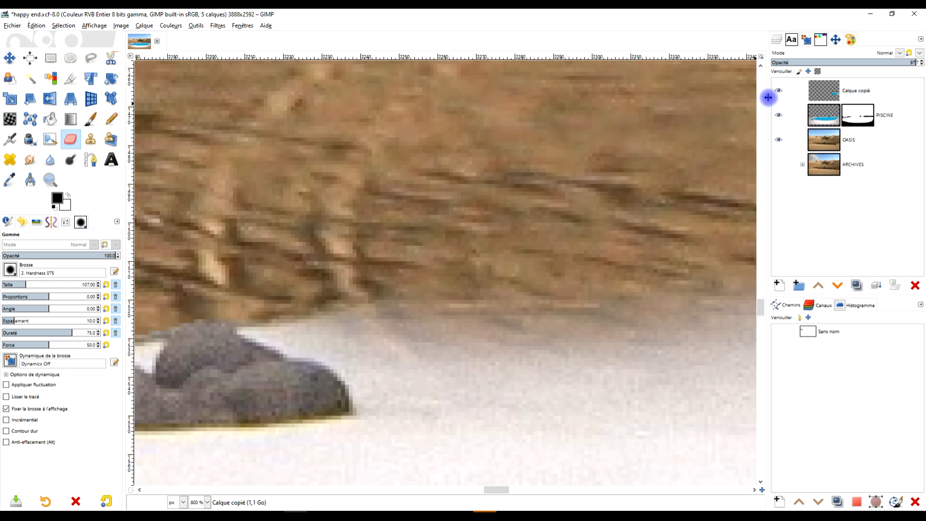
click(852, 117)
click(91, 120)
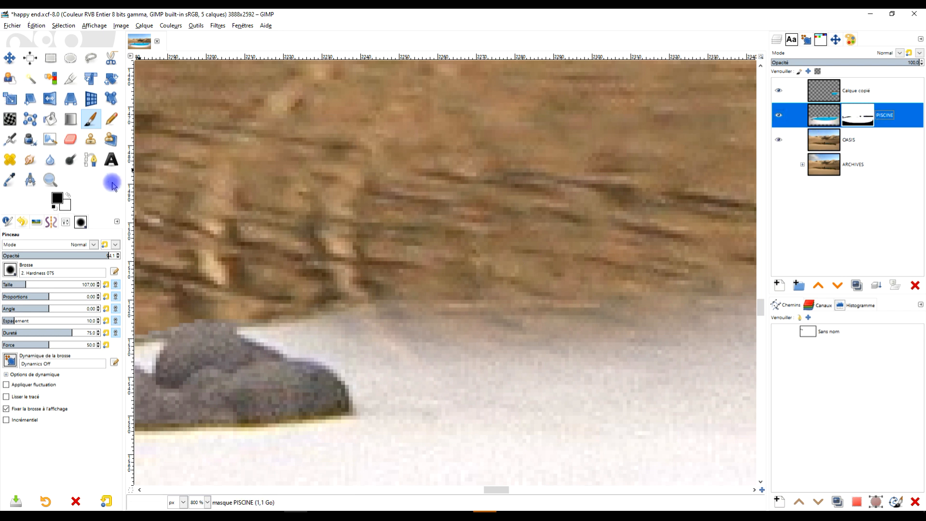
click(261, 317)
shift+click(511, 317)
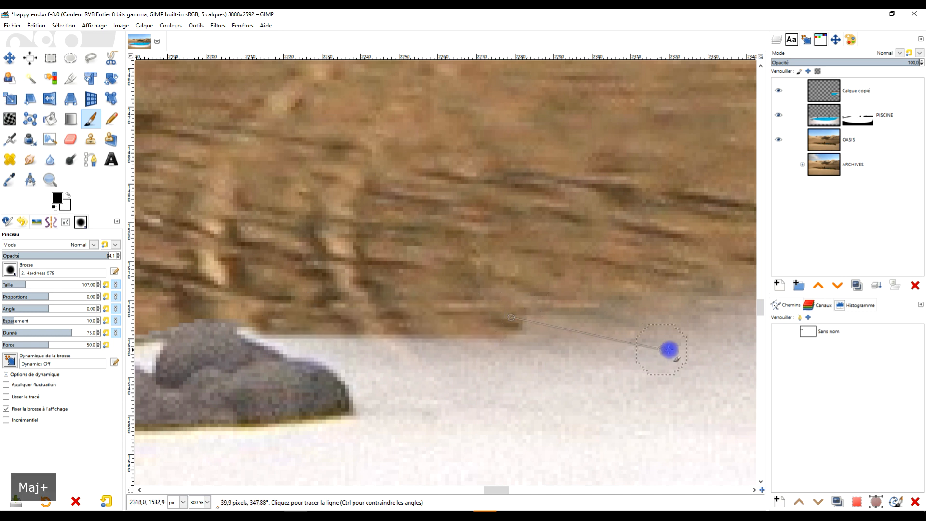
shift+click(727, 321)
Continue the black mask line along the back deck edge up to the grey stones beside the large rock
drag(709, 341, 209, 378)
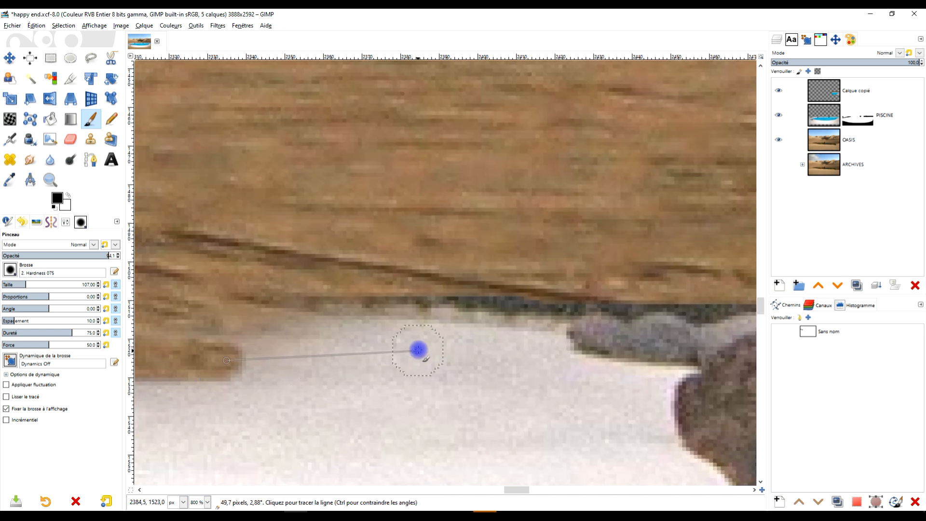
shift+click(492, 307)
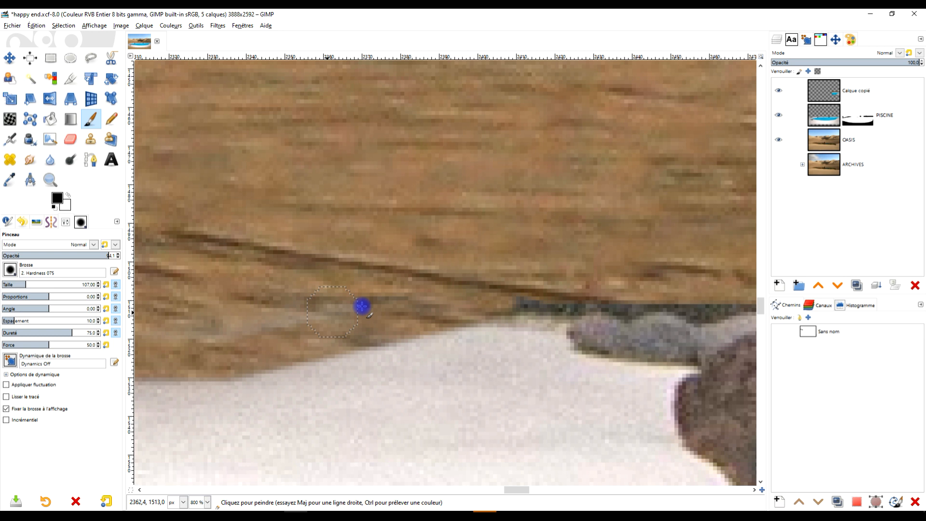
shift+click(544, 318)
drag(567, 329, 330, 377)
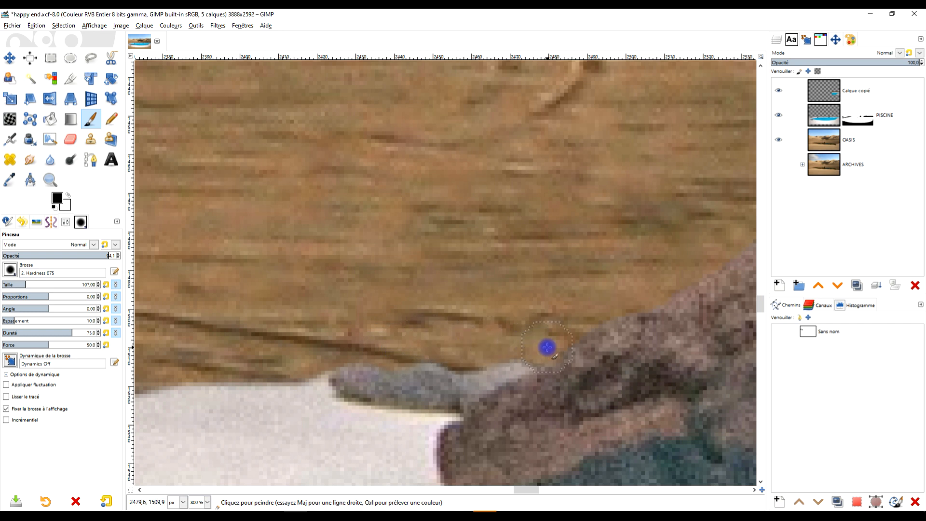
Paint straight black lines on the PISCINE mask along the back deck edge to the right of the large rock
scroll(578, 329, down, 4)
drag(624, 356, 312, 362)
scroll(462, 357, up, 1)
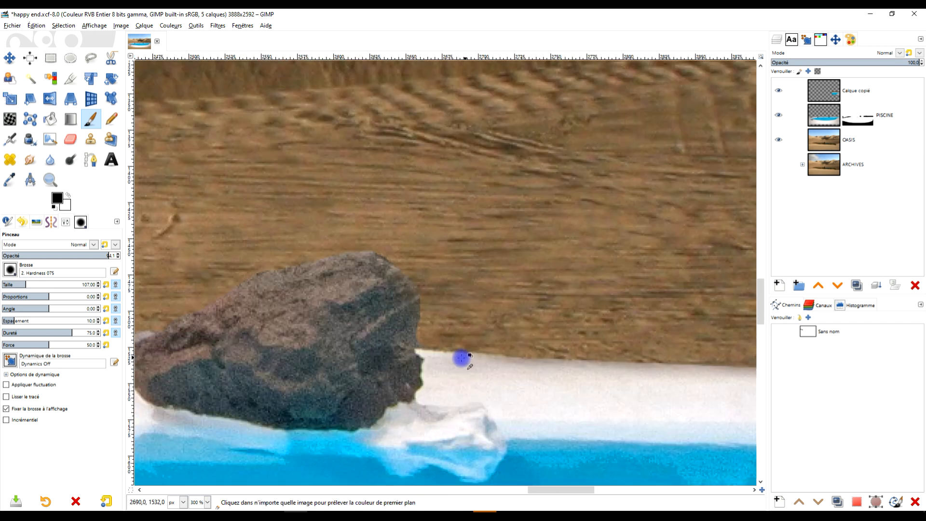
scroll(461, 358, up, 2)
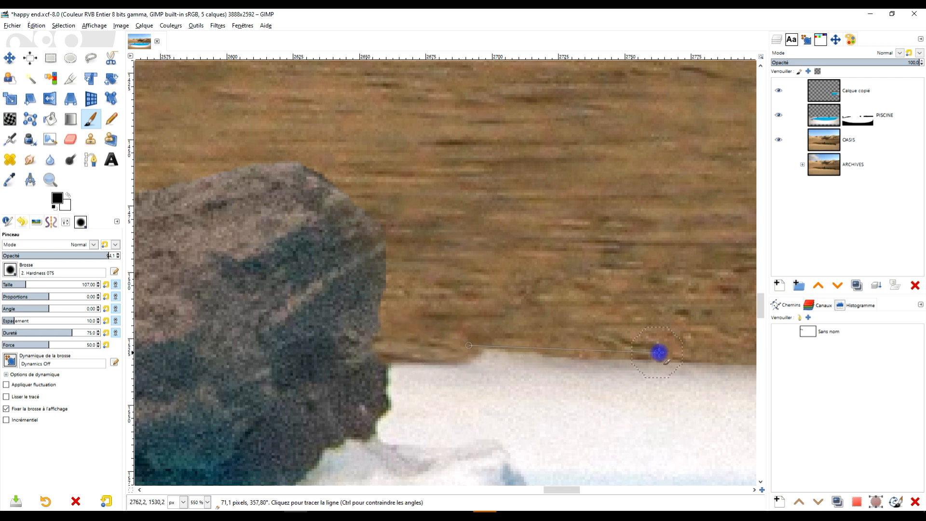
scroll(676, 356, right, 5)
drag(175, 363, 142, 356)
shift+click(521, 368)
drag(573, 388, 231, 383)
shift+click(540, 375)
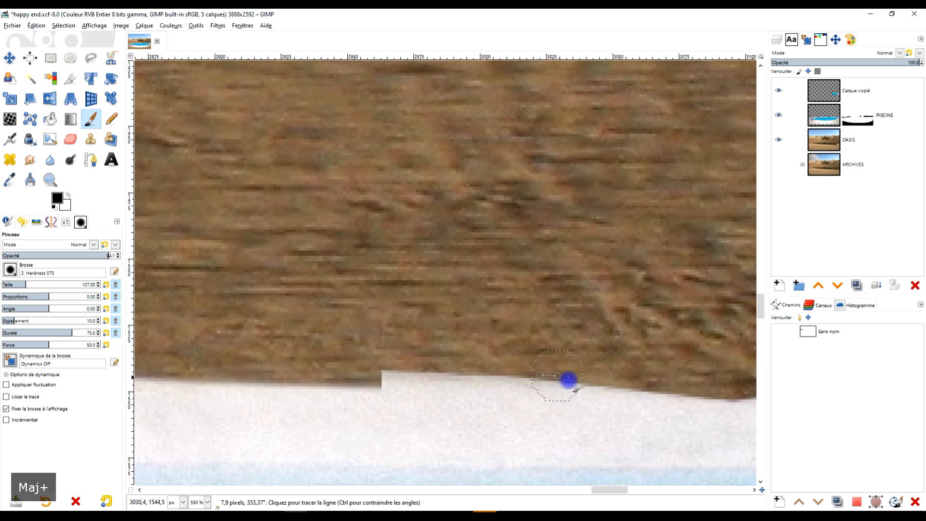
Erase the raised step in the back deck edge on the Calque copié layer along a straight line
click(854, 94)
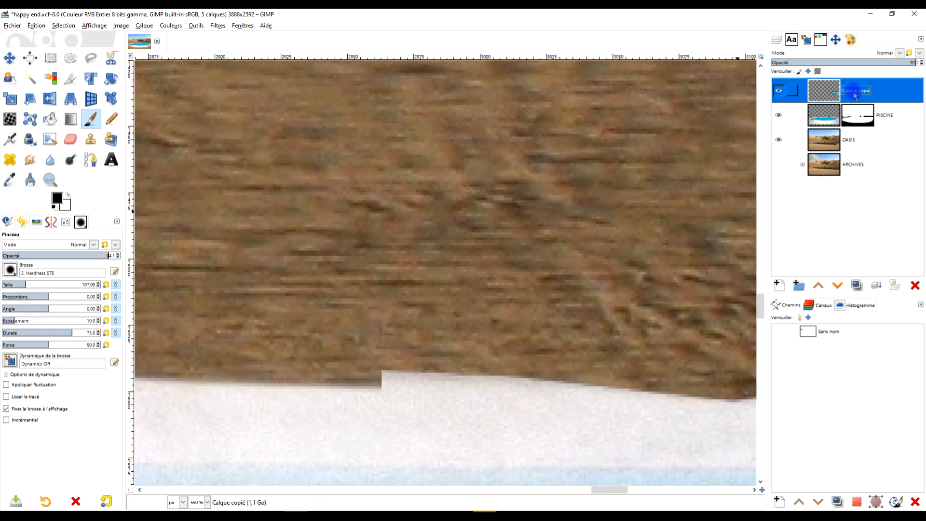
scroll(506, 379, down, 3)
drag(510, 378, 424, 329)
scroll(410, 344, up, 3)
scroll(410, 344, up, 1)
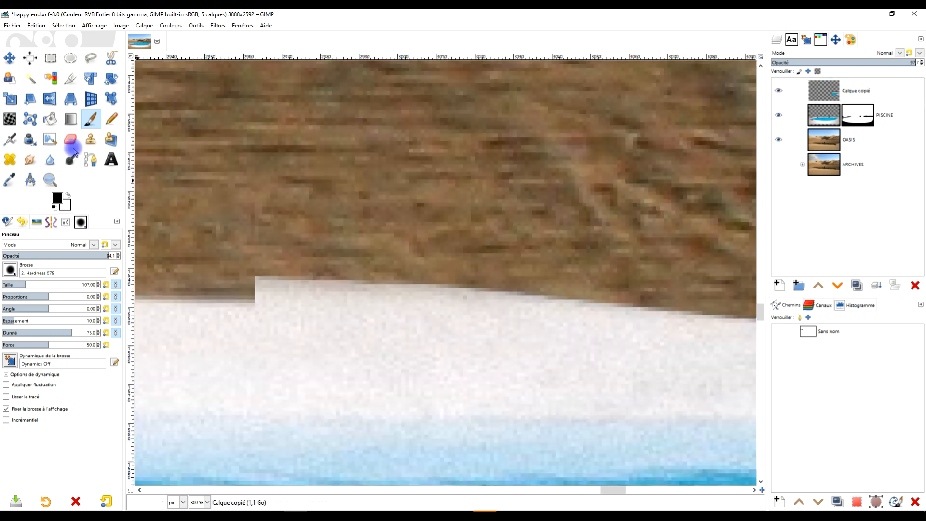
click(73, 140)
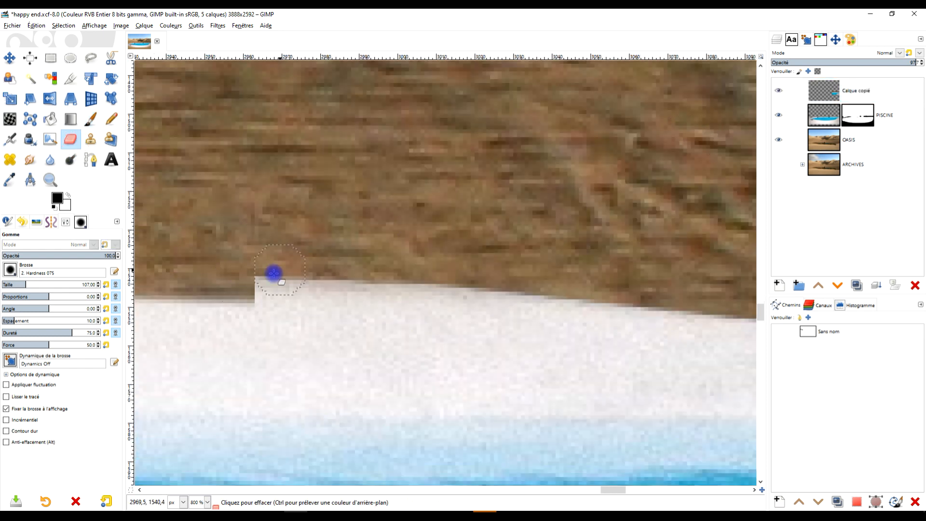
click(233, 278)
shift+click(542, 277)
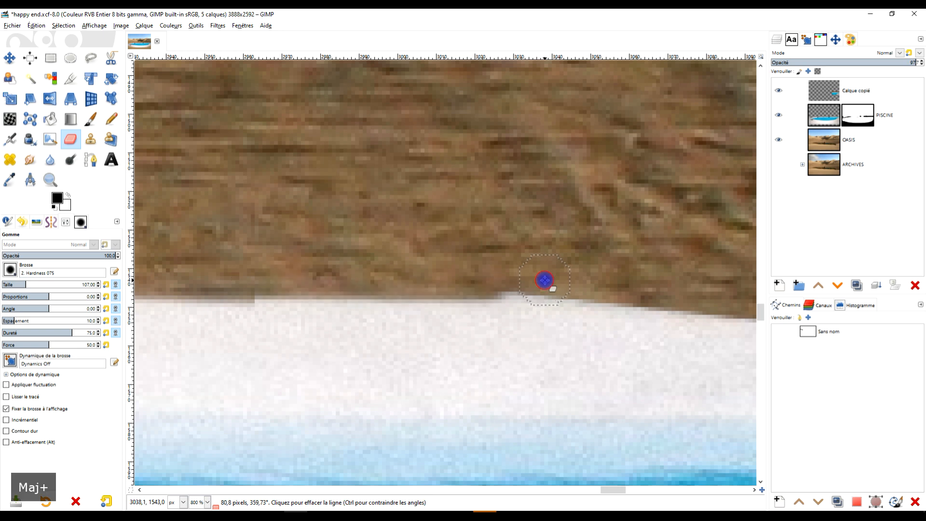
Erase the back deck edge a little lower with further straight lines and check it by toggling the Calque copié layer's visibility
click(232, 281)
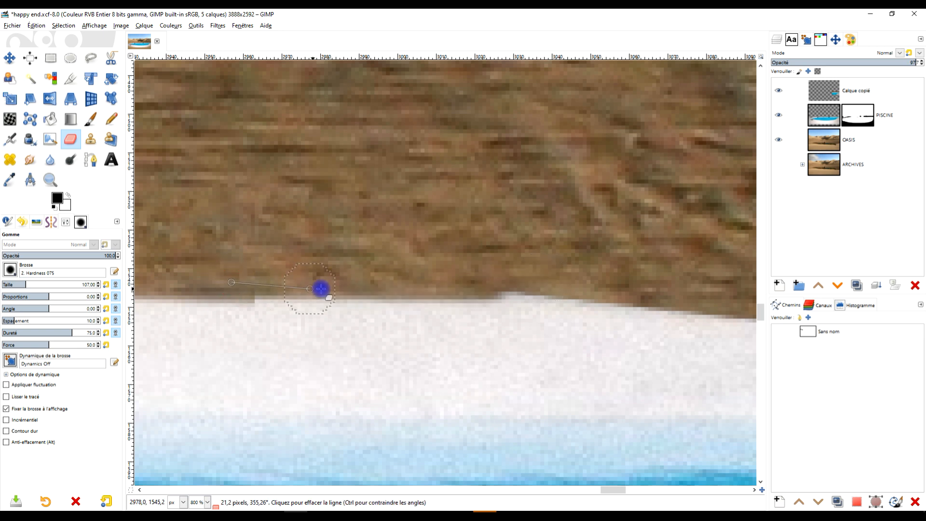
shift+click(401, 286)
shift+click(601, 289)
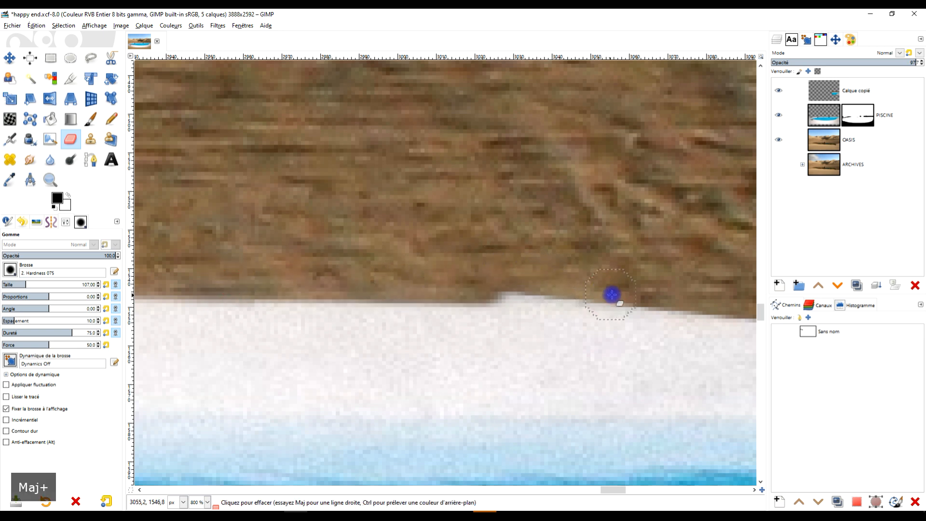
click(776, 90)
click(775, 90)
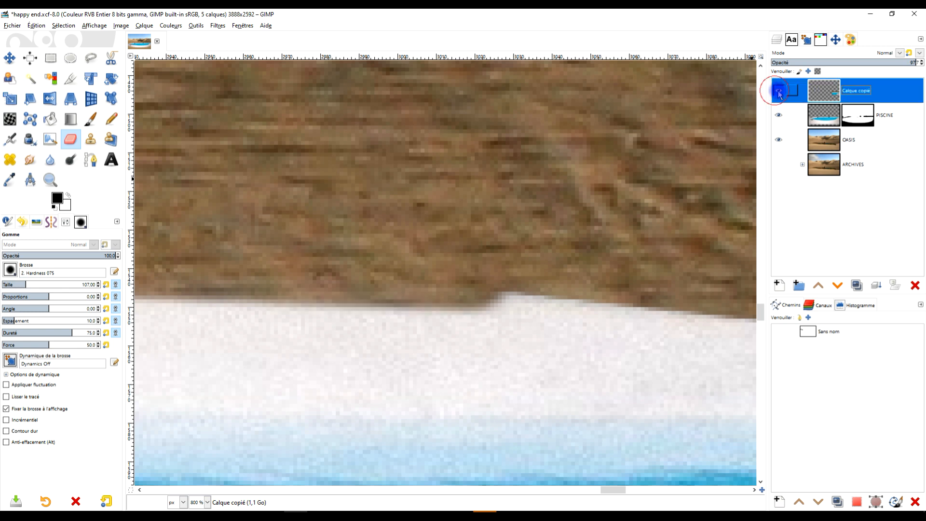
Paint straight black lines on the PISCINE mask to remove the bump in the back deck edge right of the large rock
click(856, 117)
click(91, 119)
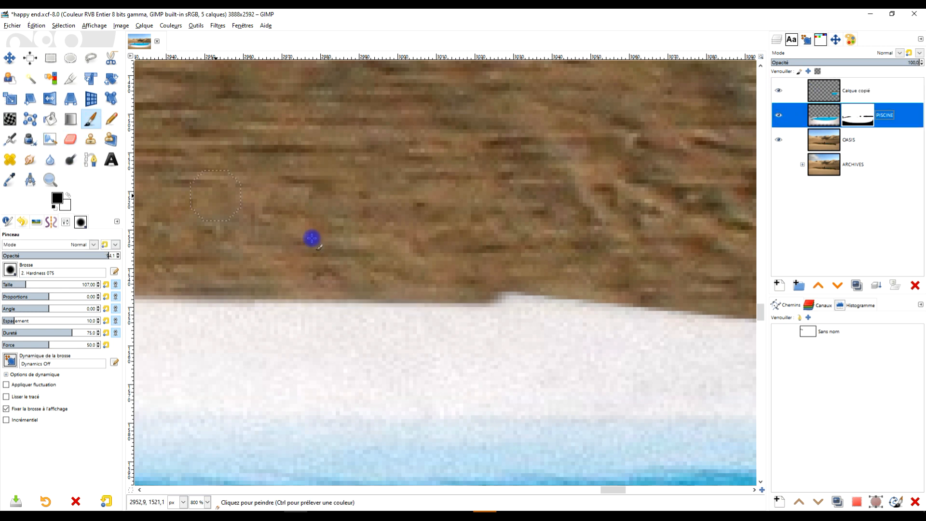
scroll(299, 260, right, 4)
scroll(270, 268, down, 1)
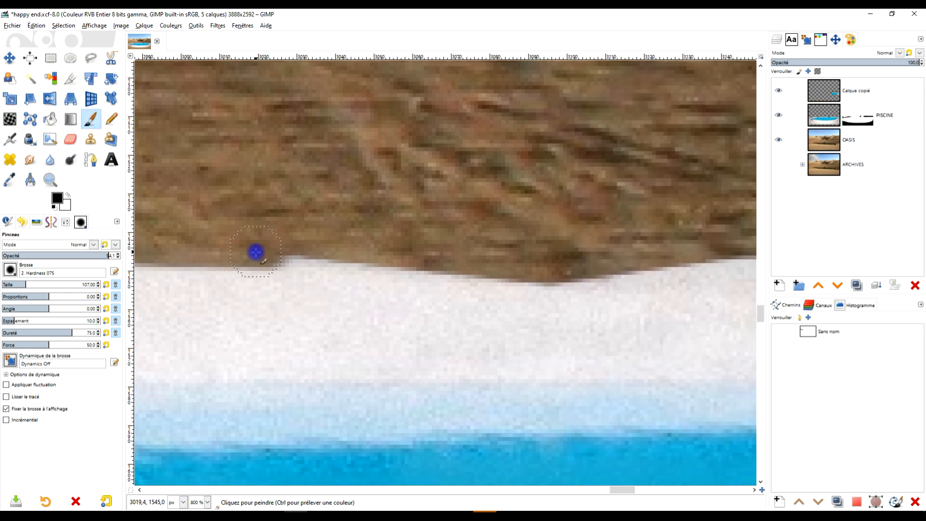
shift+click(410, 259)
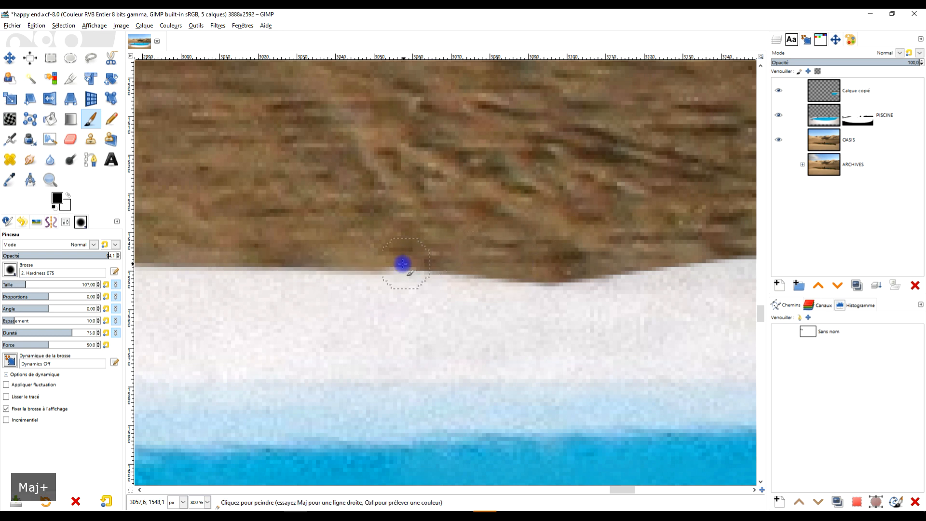
click(378, 255)
shift+click(465, 266)
scroll(492, 265, down, 6)
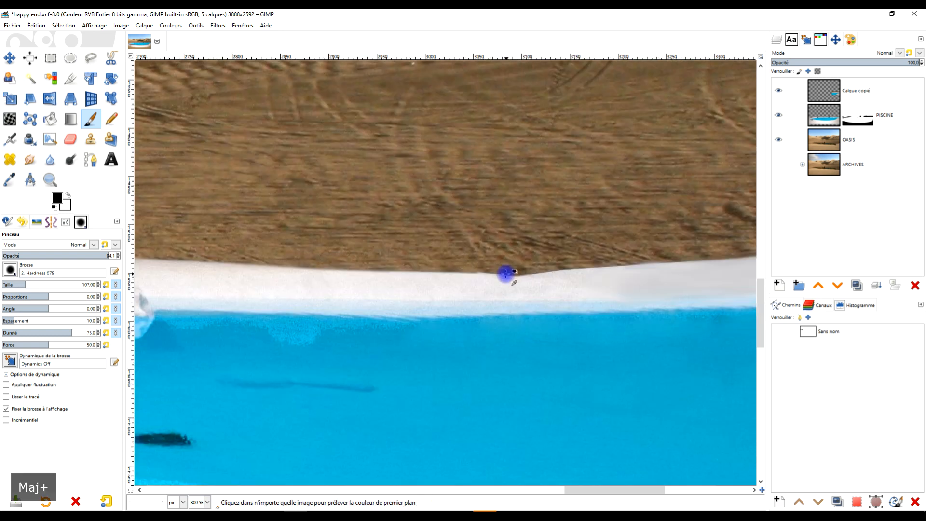
scroll(581, 304, down, 2)
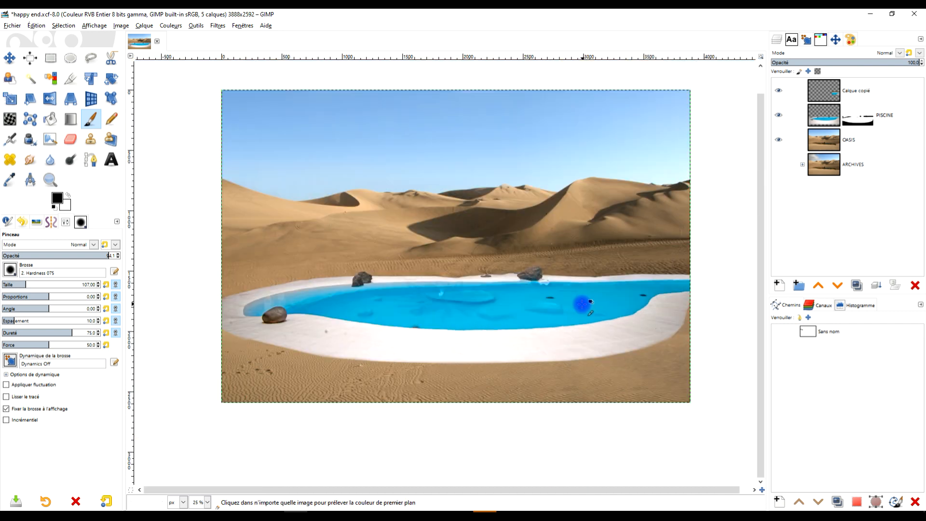
Paint straight black lines on the PISCINE mask along the curved front-right corner of the deck to sharpen its edge against the sand
drag(520, 362, 501, 354)
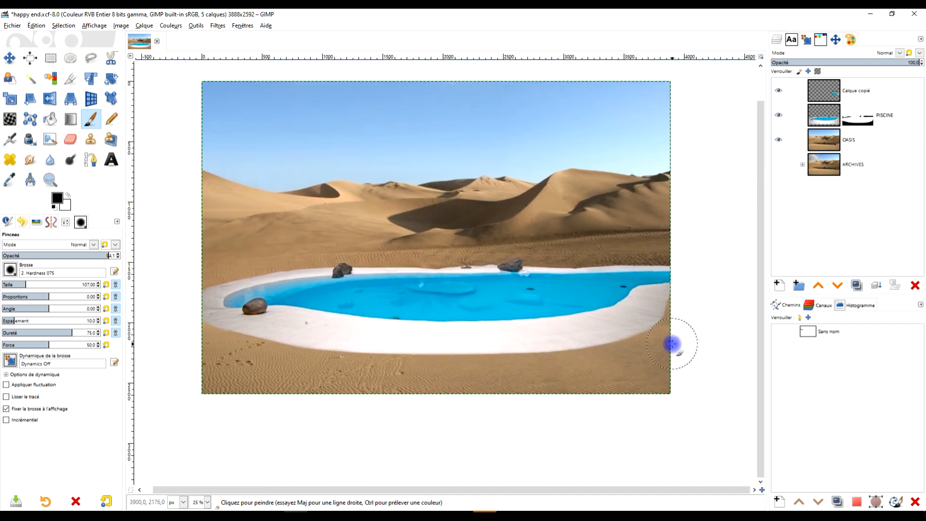
scroll(672, 341, up, 3)
scroll(672, 288, up, 2)
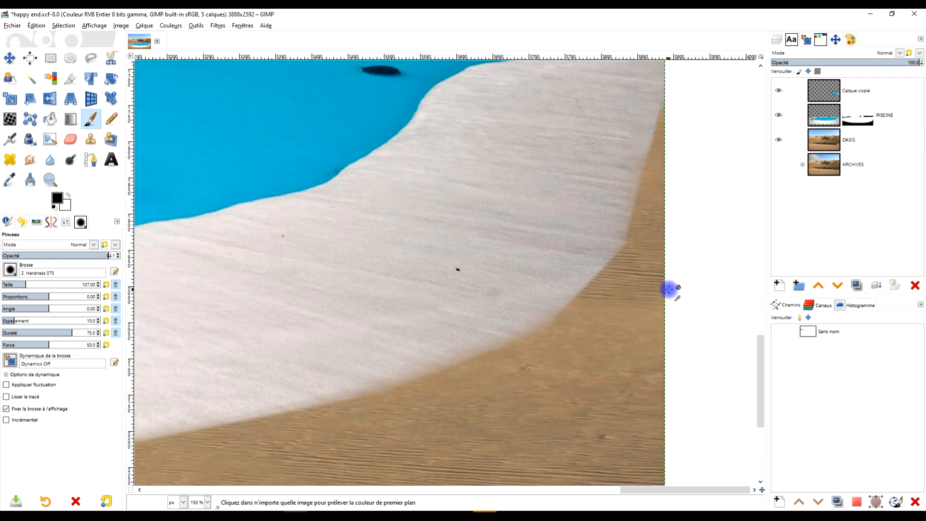
click(778, 90)
click(778, 90)
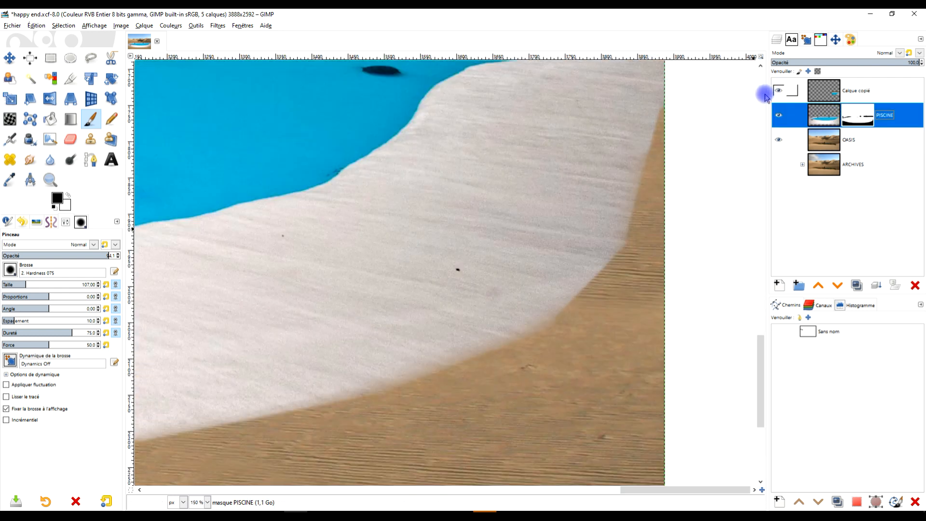
scroll(594, 345, up, 1)
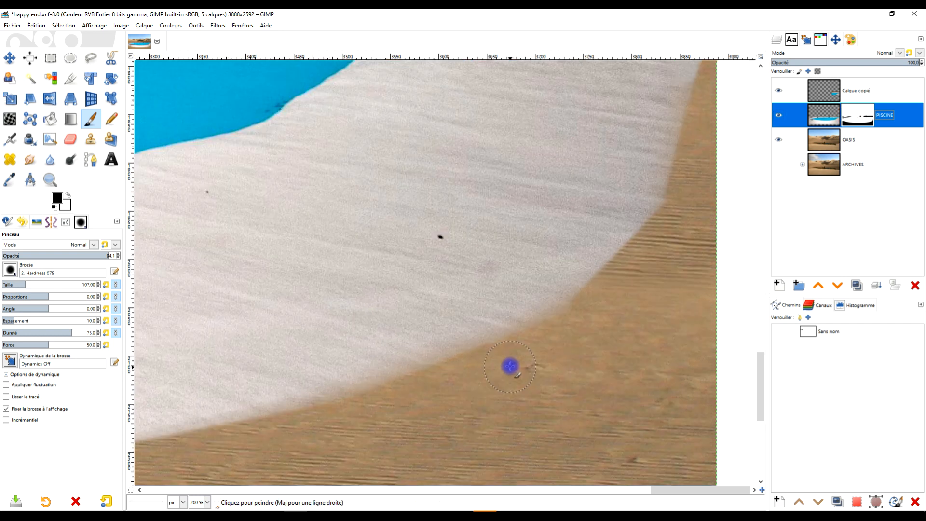
shift+click(594, 303)
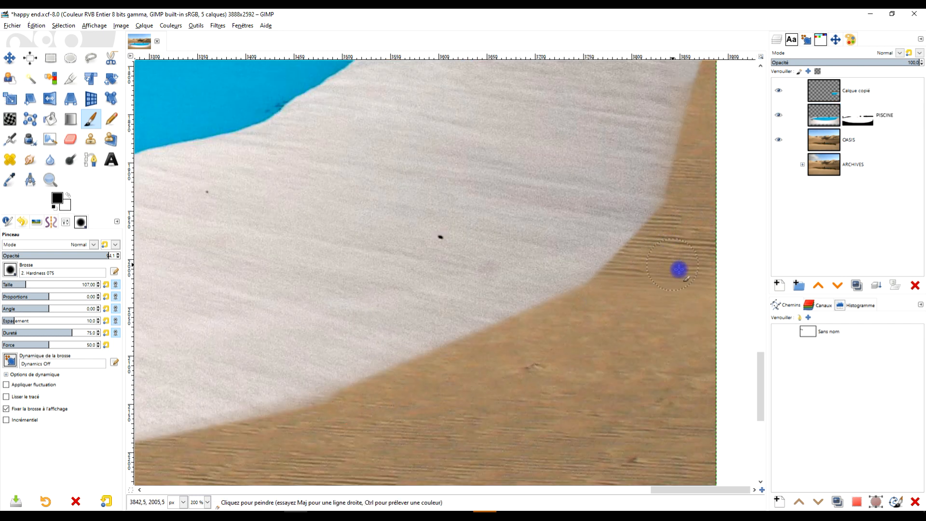
scroll(678, 269, up, 2)
click(415, 355)
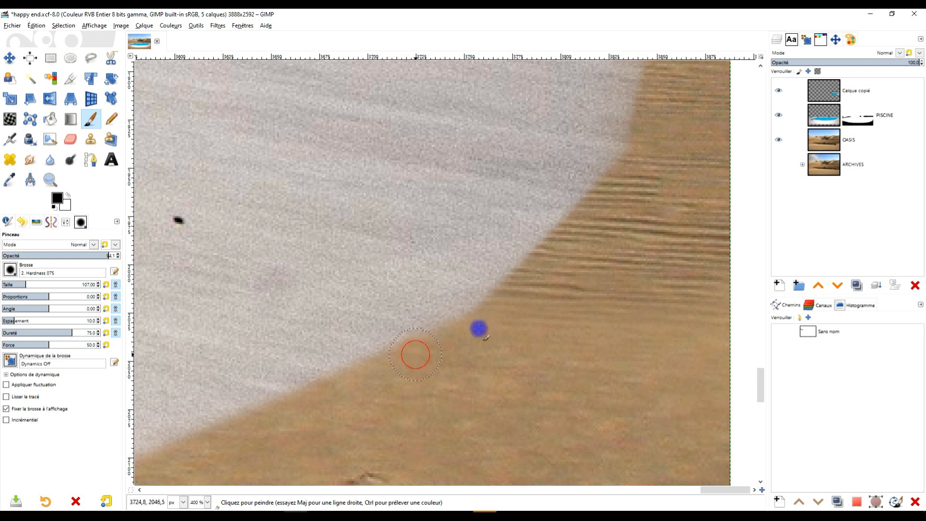
shift+click(535, 284)
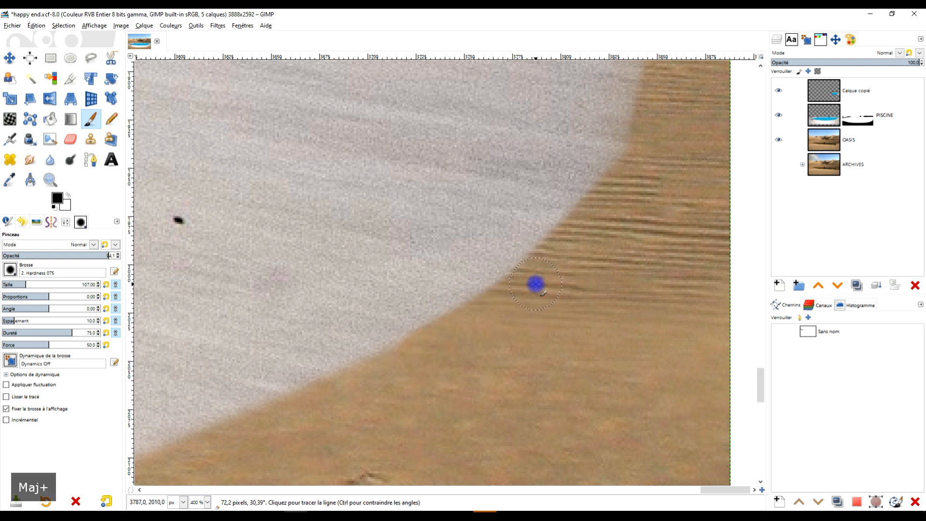
shift+click(661, 108)
Extend the black mask line along the front deck edge, leftward from the right-hand corner
ctrl+scroll(484, 319, down, 2)
ctrl+scroll(484, 319, down, 1)
drag(347, 410, 524, 335)
ctrl+scroll(439, 352, up, 1)
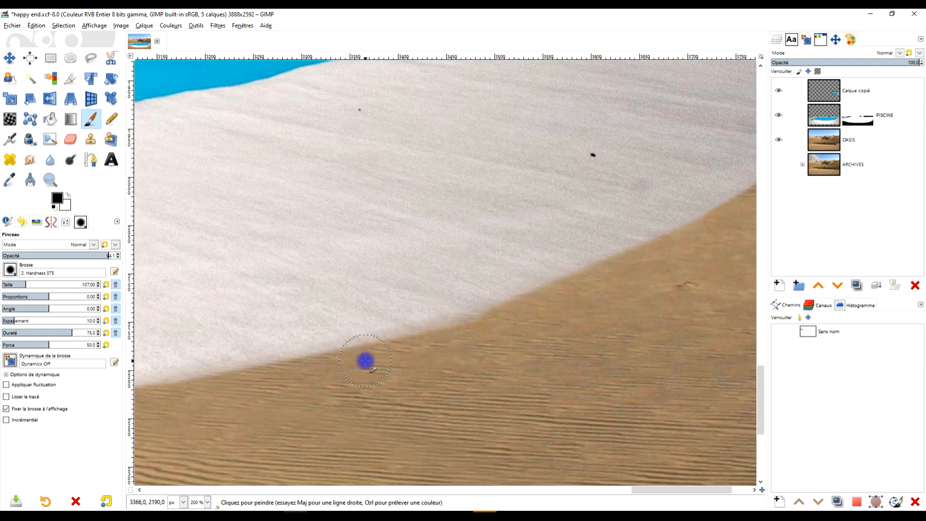
ctrl+scroll(364, 360, up, 2)
click(330, 342)
shift+click(587, 272)
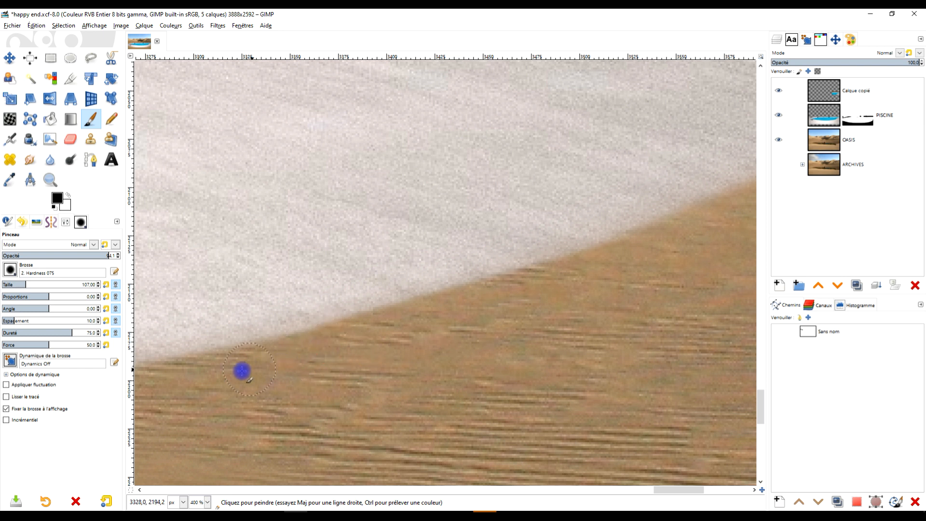
ctrl+scroll(437, 362, down, 5)
ctrl+scroll(584, 270, up, 4)
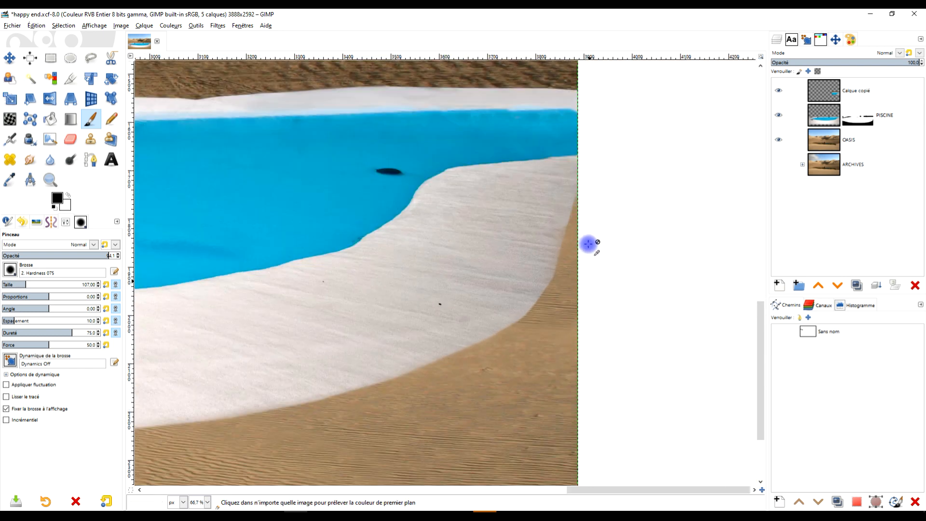
Make white the foreground colour, check the right deck edge by toggling the Calque copié layer's visibility, and select that layer
click(69, 197)
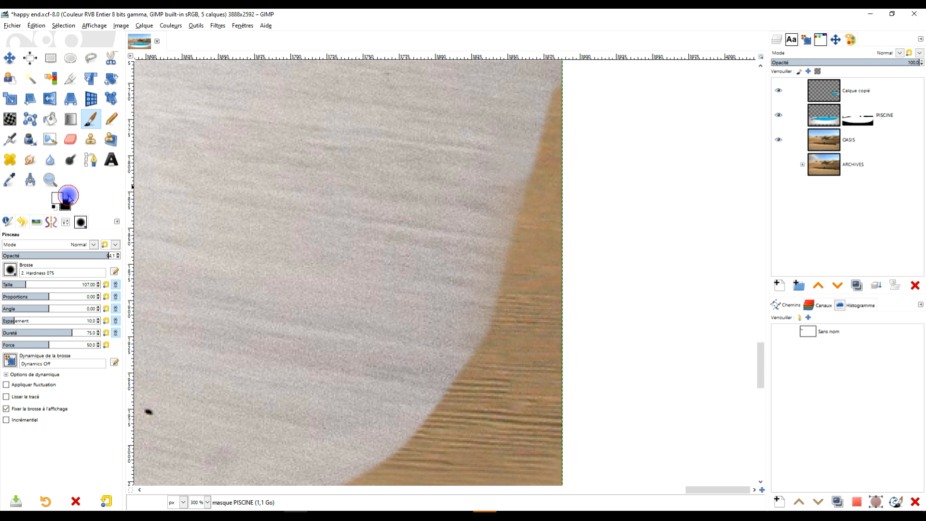
click(778, 91)
click(778, 91)
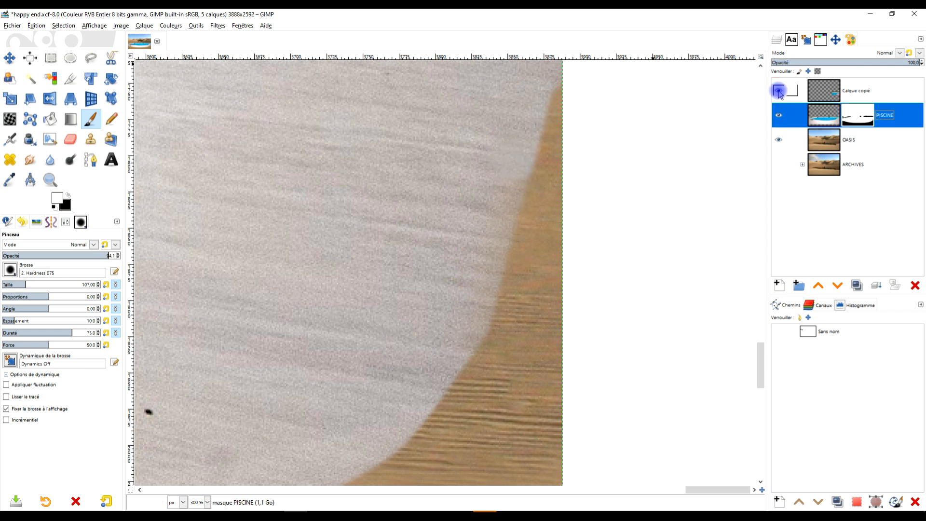
click(849, 91)
ctrl+scroll(553, 226, down, 1)
ctrl+scroll(553, 227, down, 7)
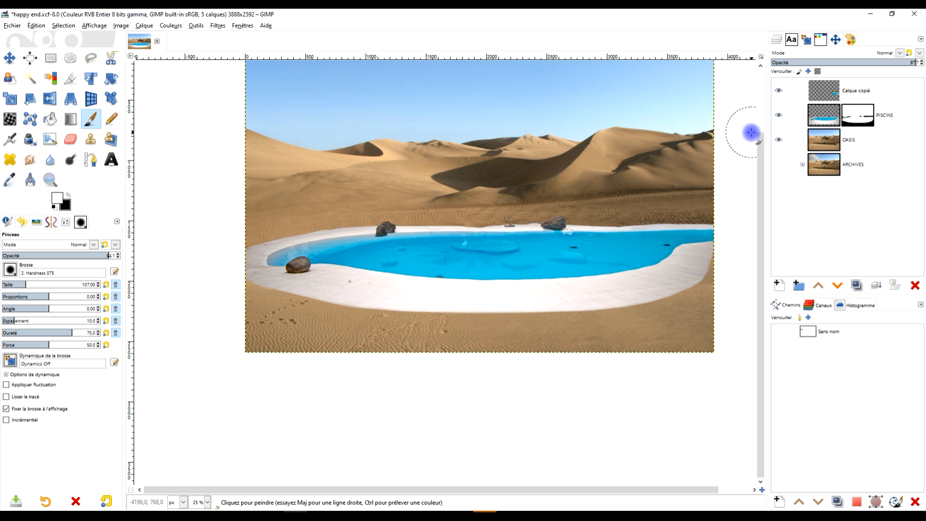
Try flipping the OASIS layer horizontally beneath the pool to compare both dune orientations
click(823, 142)
click(50, 98)
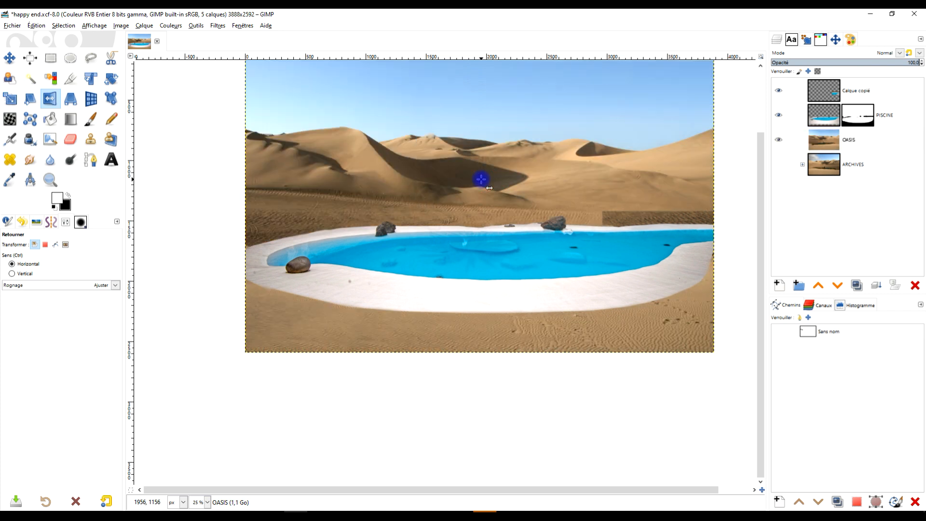
click(481, 180)
drag(533, 168, 507, 221)
click(498, 226)
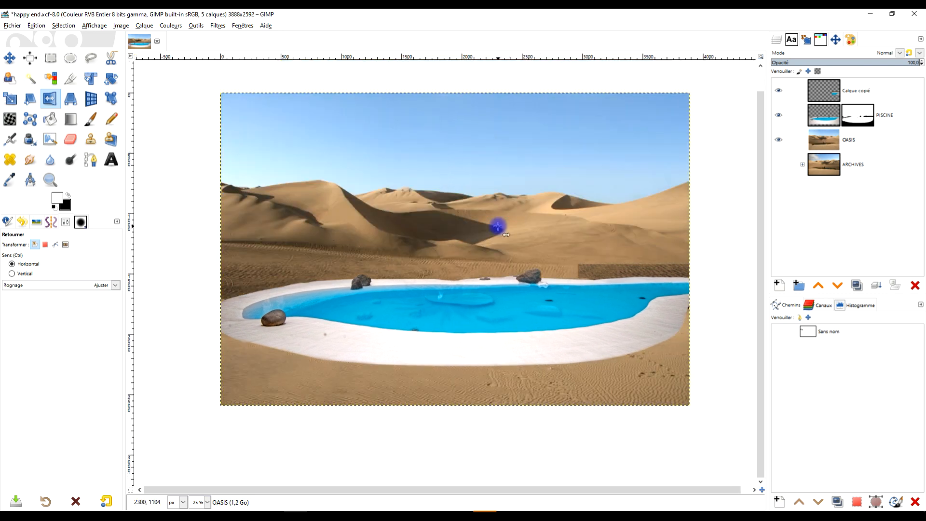
click(498, 226)
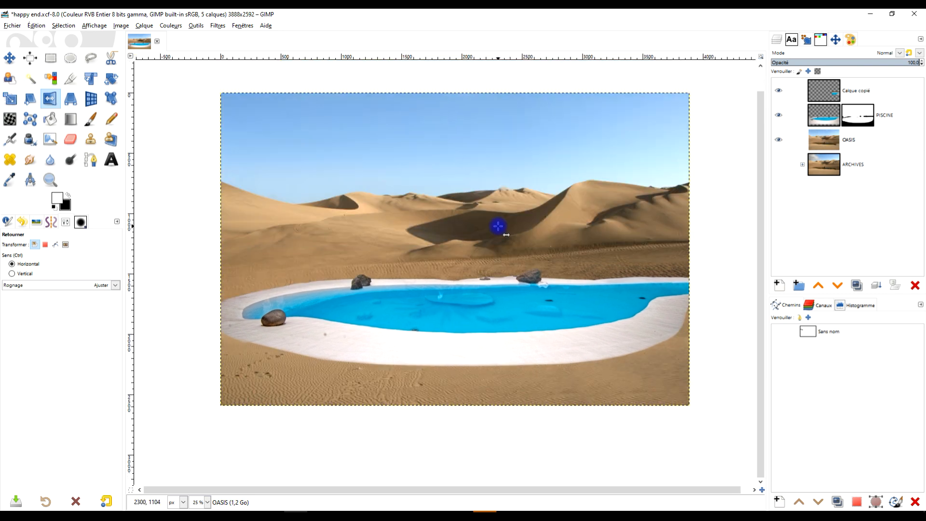
click(470, 224)
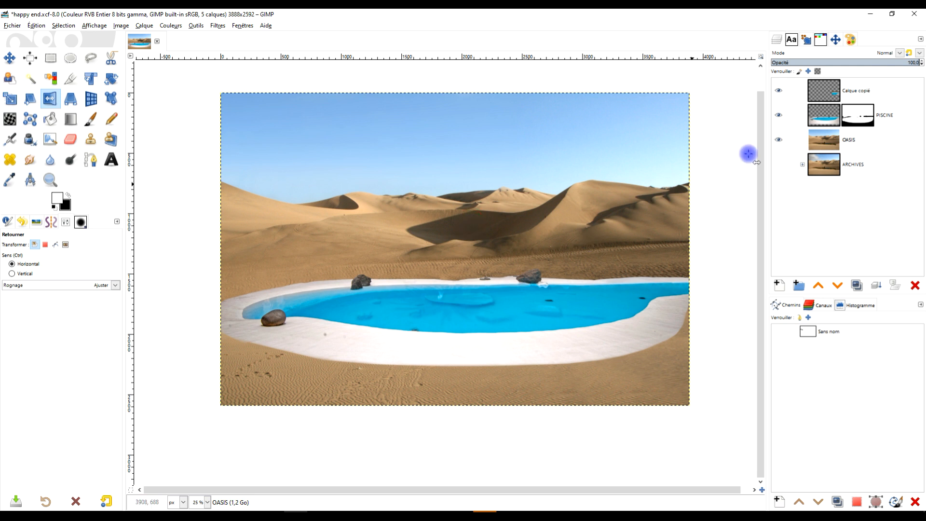
Try flipping the Calque copié layer horizontally, undo it, and flip the OASIS layer back to its original orientation
click(822, 95)
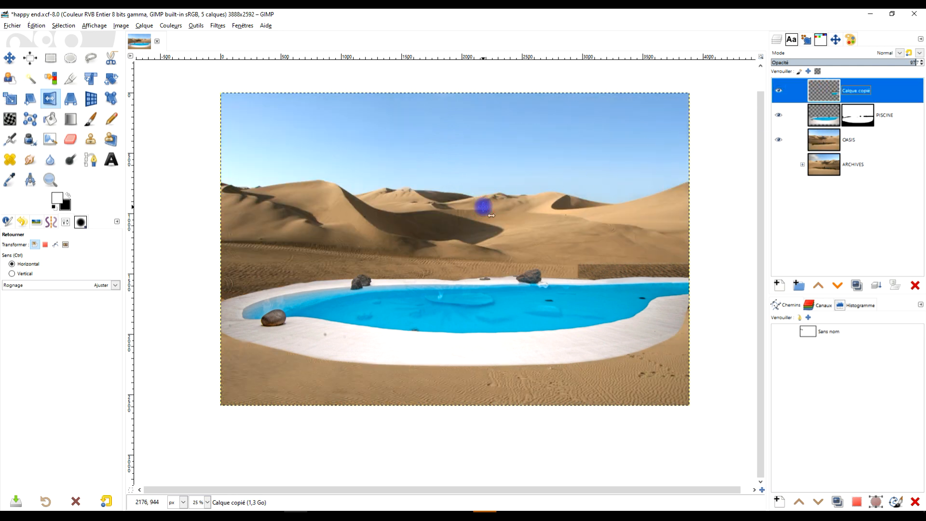
click(484, 208)
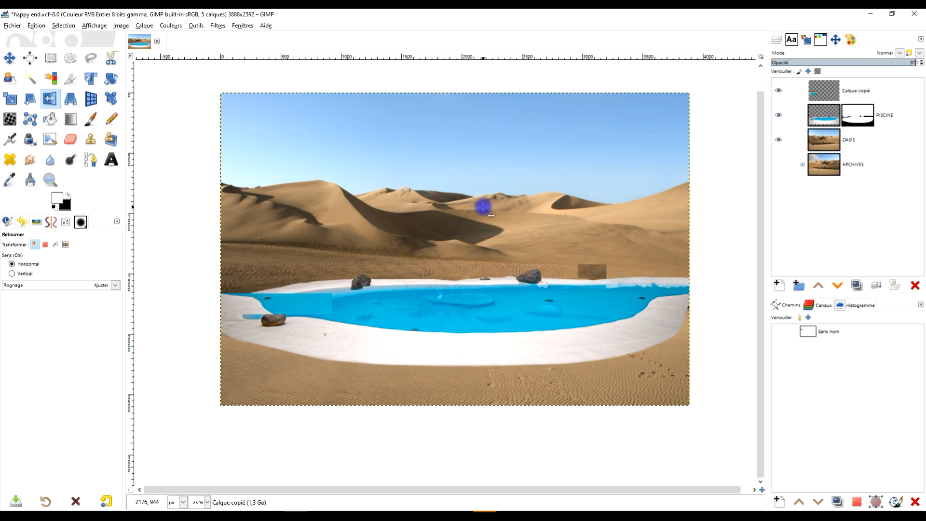
click(826, 136)
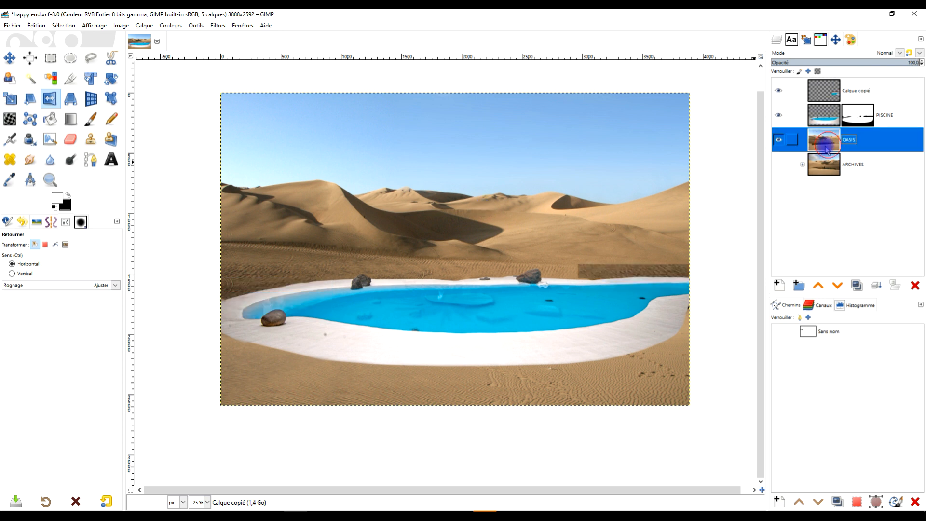
click(533, 198)
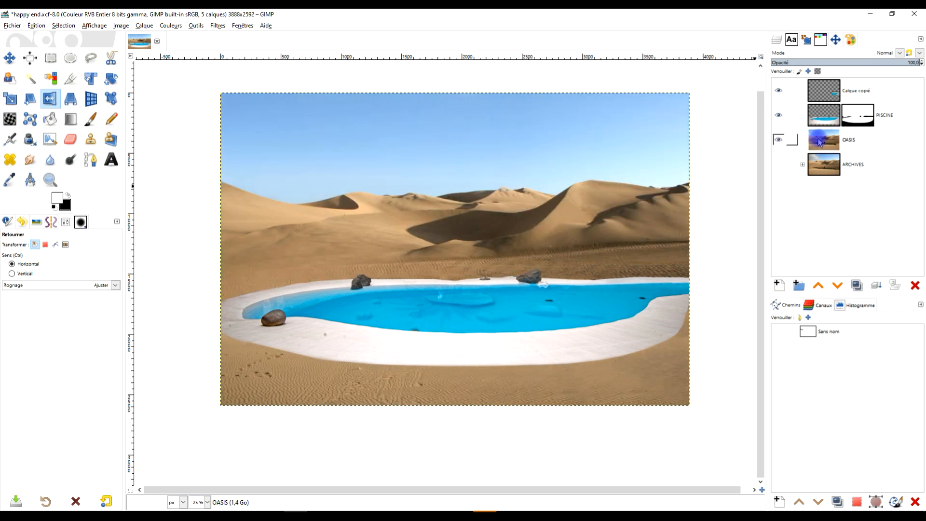
Try lowering the PISCINE layer's opacity to 86.7 and the Calque copié layer's opacity to 85.1
click(829, 113)
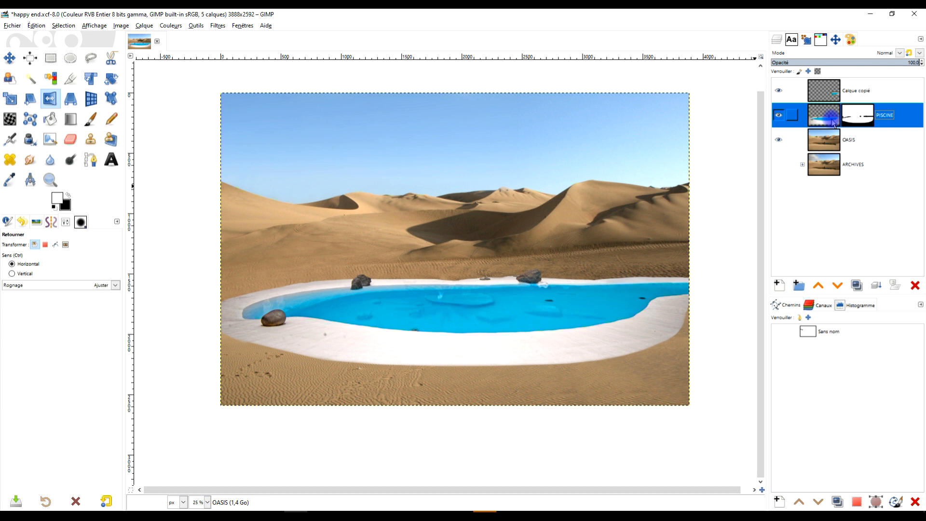
click(900, 63)
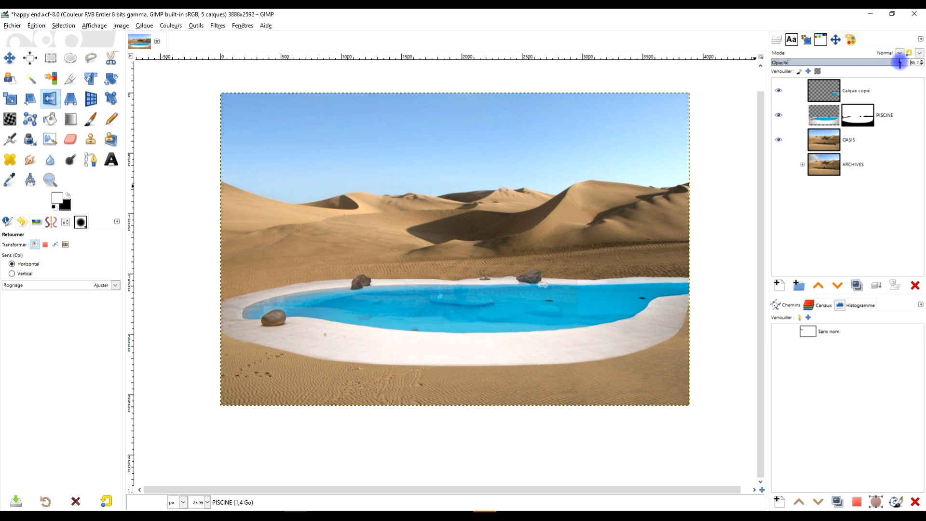
click(874, 89)
click(901, 63)
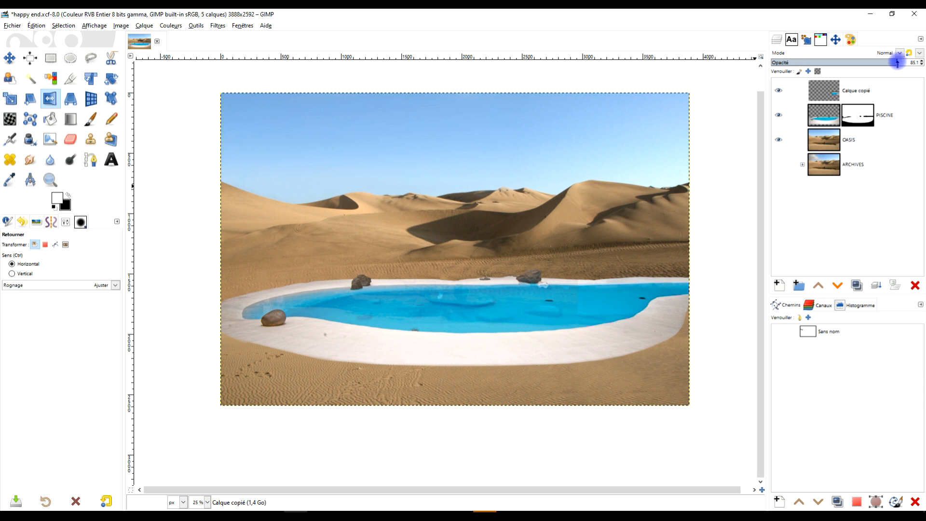
Set the Calque copié layer's opacity to 100 and the PISCINE layer's opacity to 97
drag(884, 63, 922, 63)
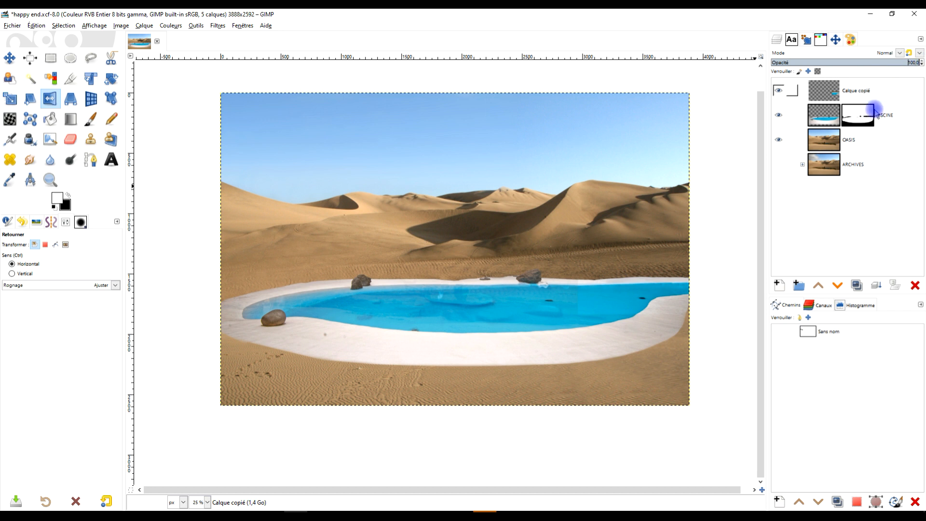
click(890, 117)
click(899, 64)
double_click(912, 63)
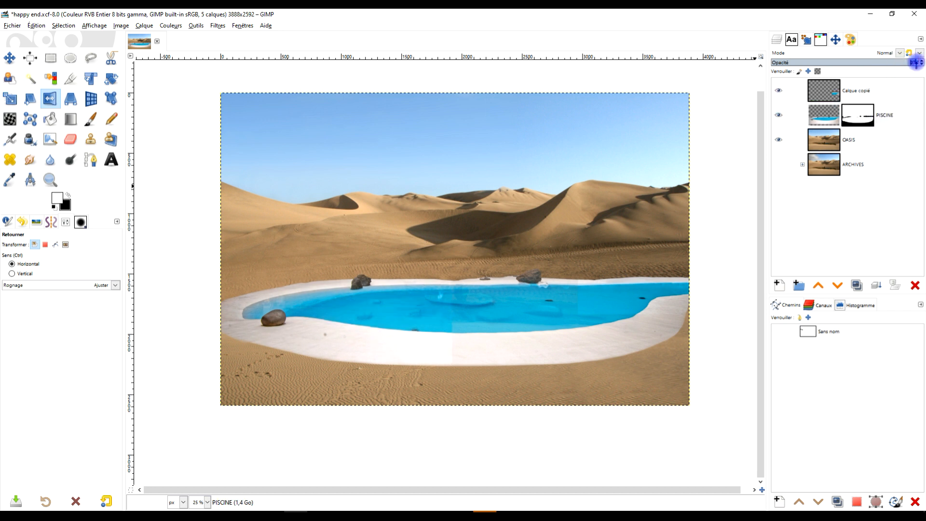
text(97)
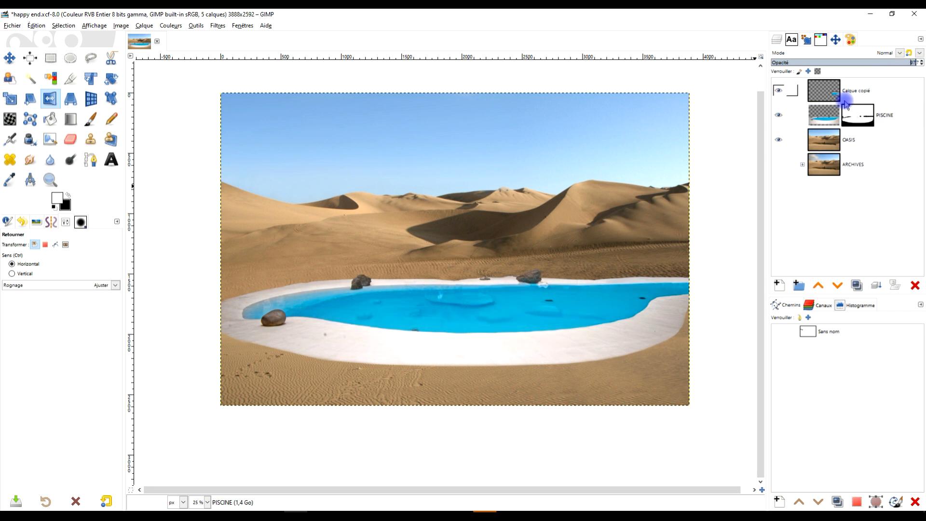
Merge the Calque copié layer down into PISCINE and lower the merged layer's opacity to 86.7
click(856, 92)
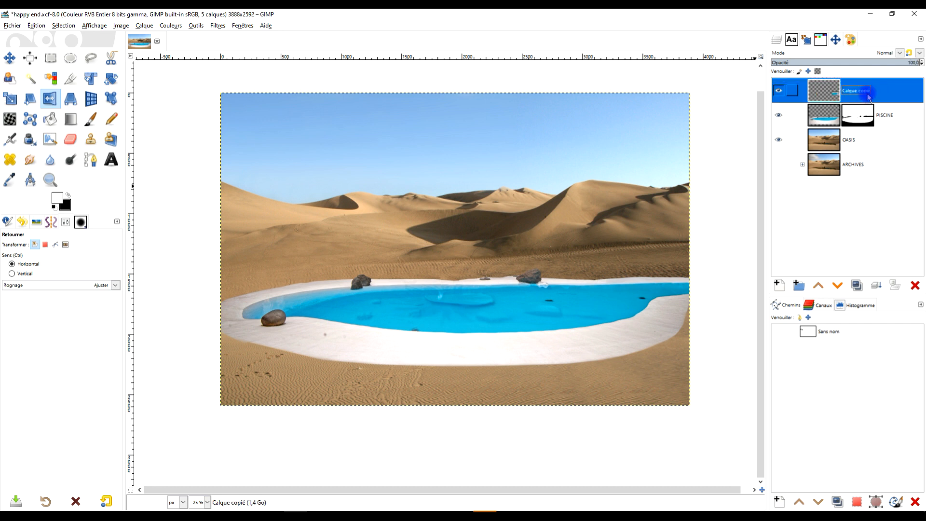
click(875, 286)
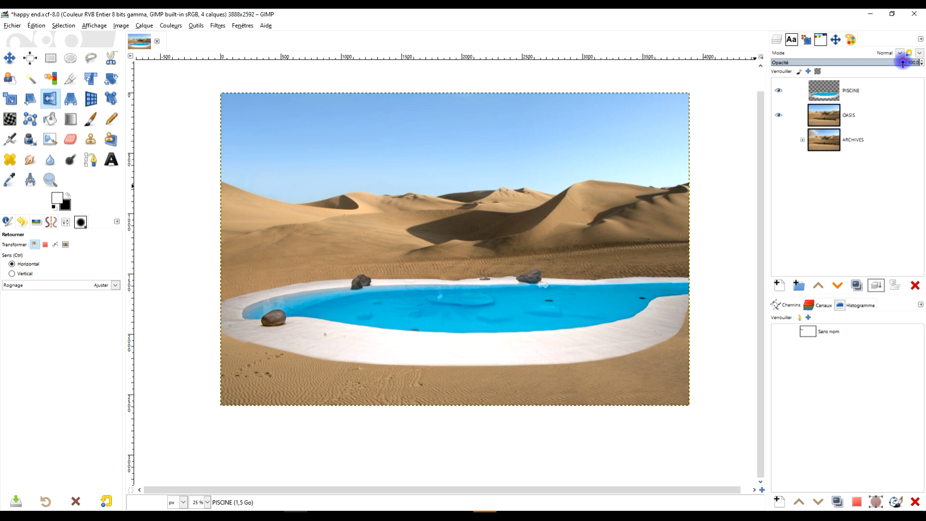
drag(902, 62, 901, 63)
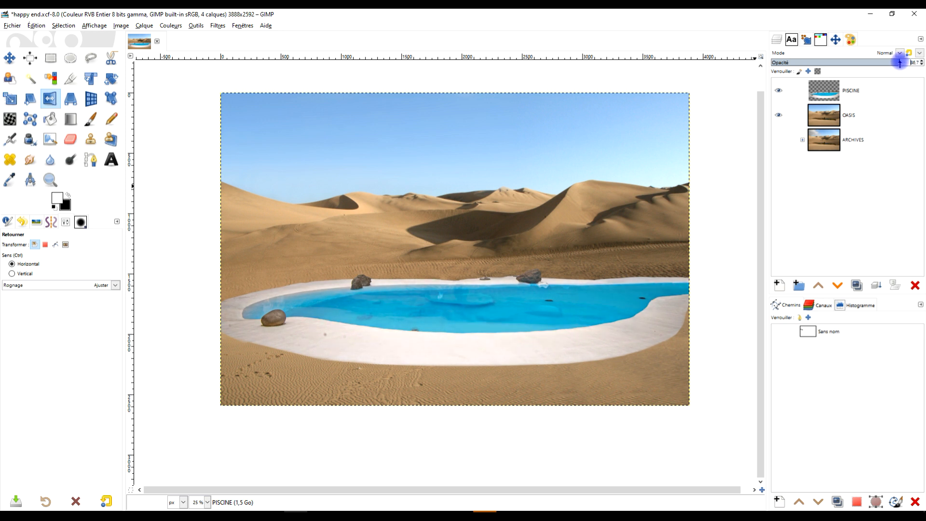
Try several opacity levels on the PISCINE layer, ending at 85.1
drag(897, 62, 902, 62)
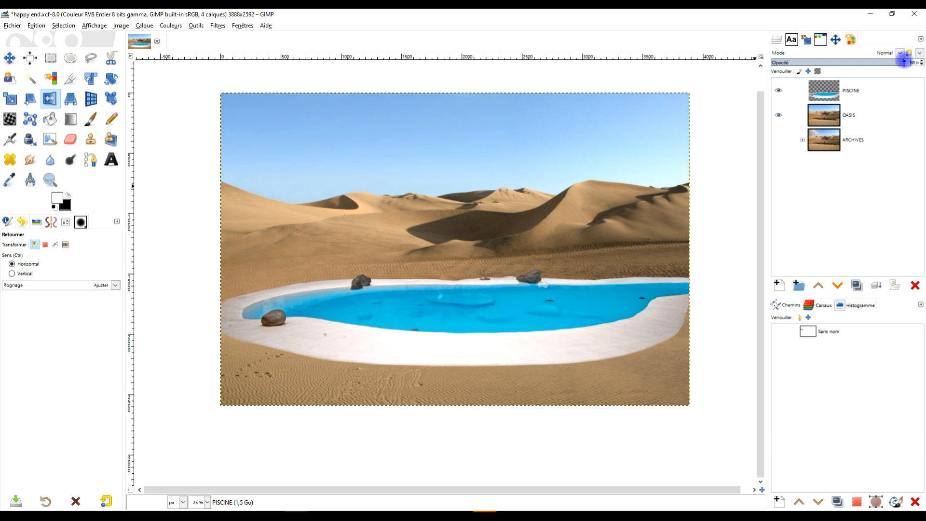
drag(897, 62, 899, 61)
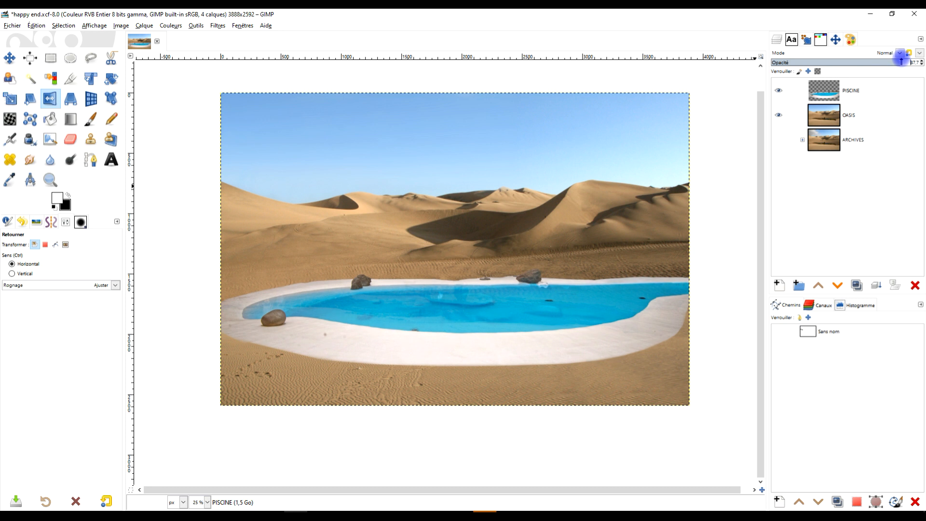
click(891, 95)
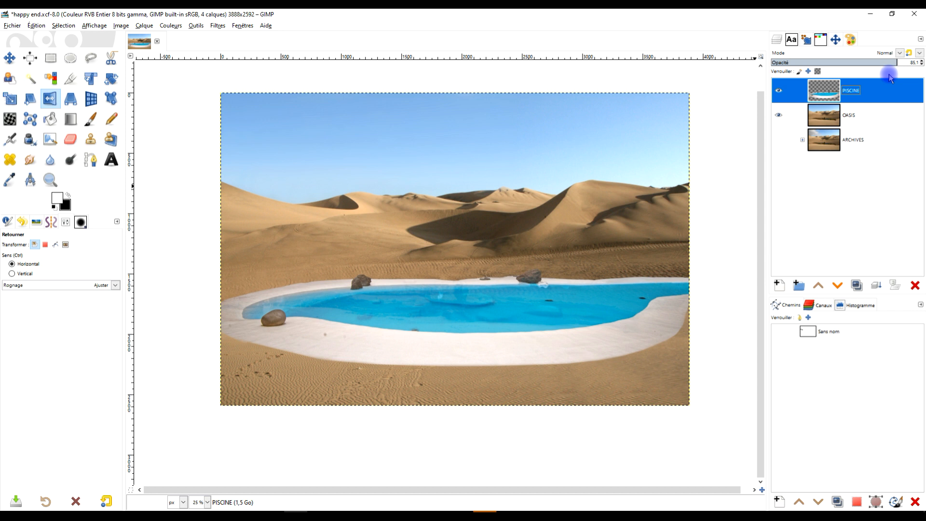
Restore the PISCINE layer's opacity to 100, store a duplicate of it in the ARCHIVES group, and reselect the original
click(30, 180)
click(49, 182)
drag(219, 89, 699, 415)
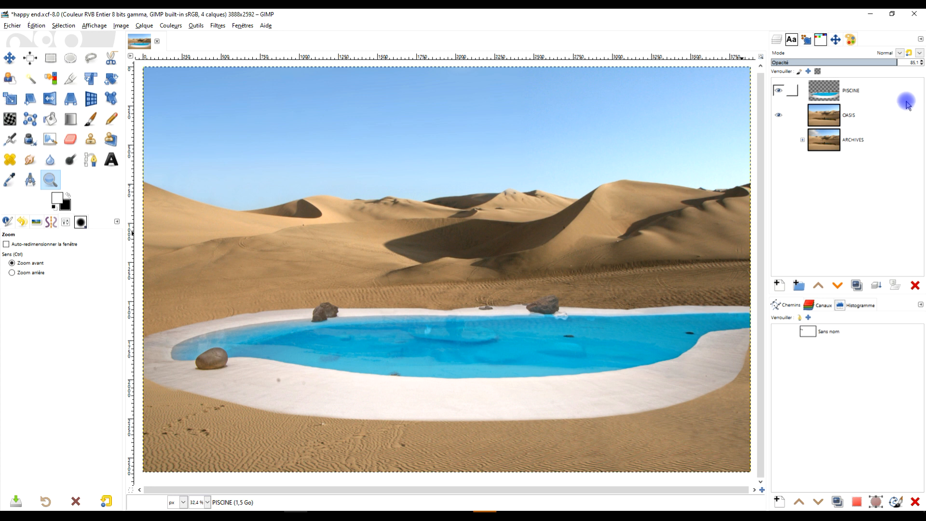
click(856, 285)
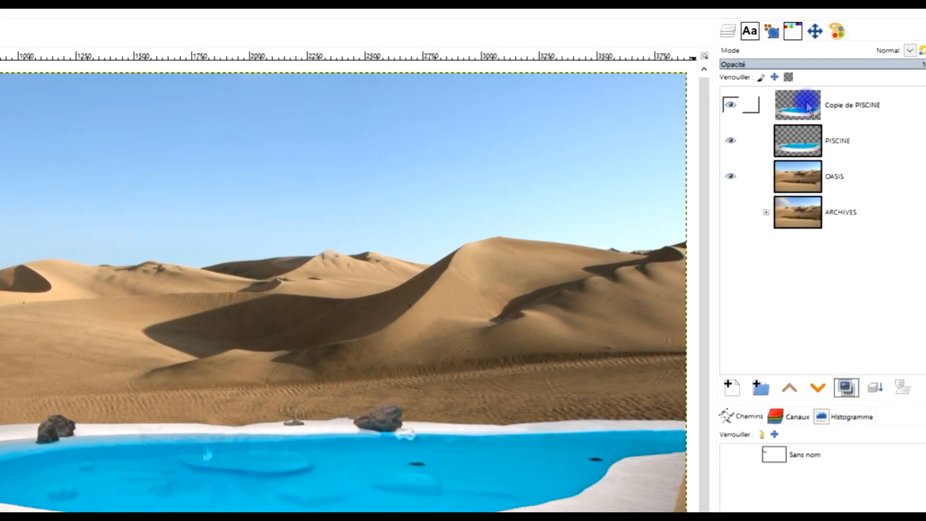
drag(810, 107, 820, 218)
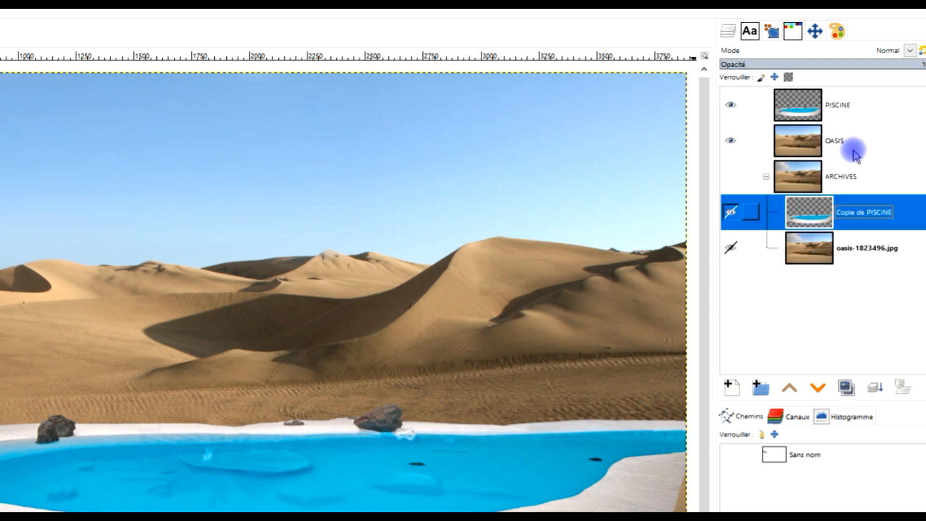
click(767, 177)
click(821, 107)
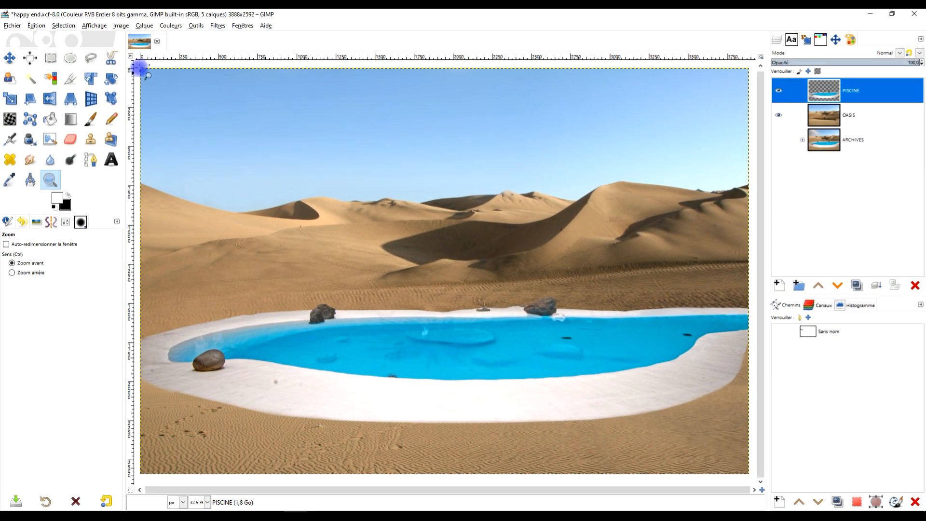
Warm the PISCINE layer with Color Temperature, using an original temperature of 5743.8 and an intended temperature of 6225, and compare the preview
click(171, 26)
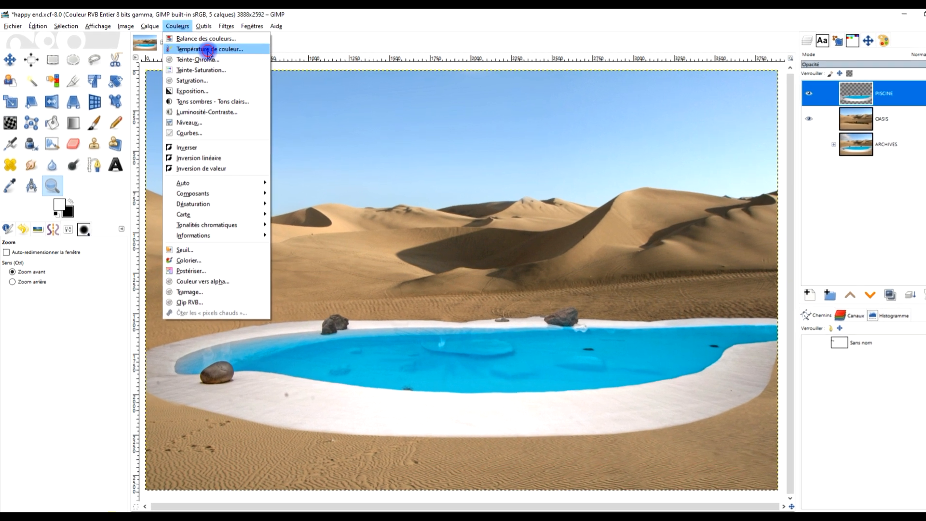
click(207, 50)
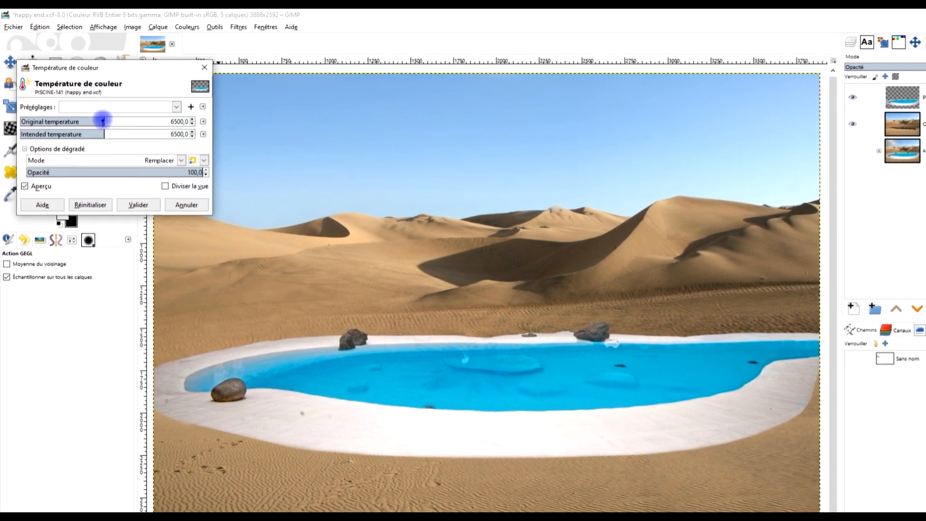
click(101, 121)
drag(107, 127, 100, 127)
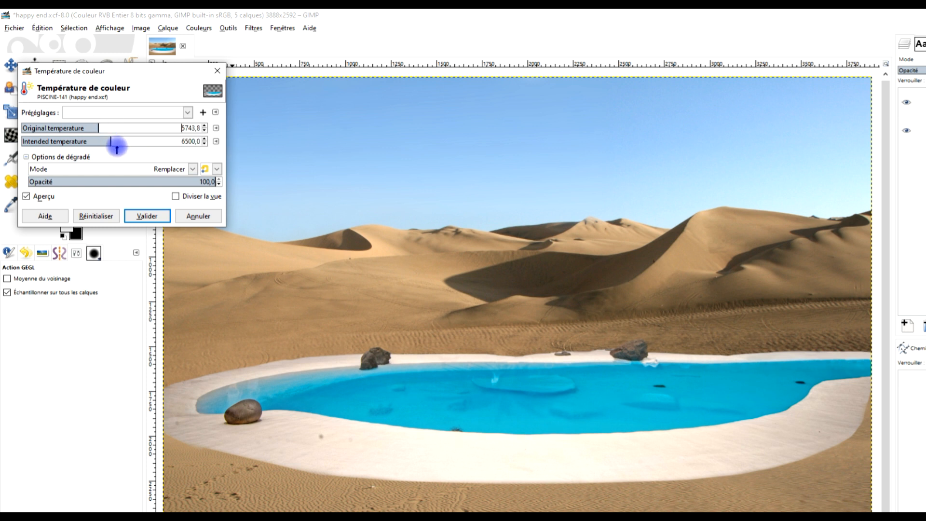
click(102, 141)
drag(102, 141, 107, 142)
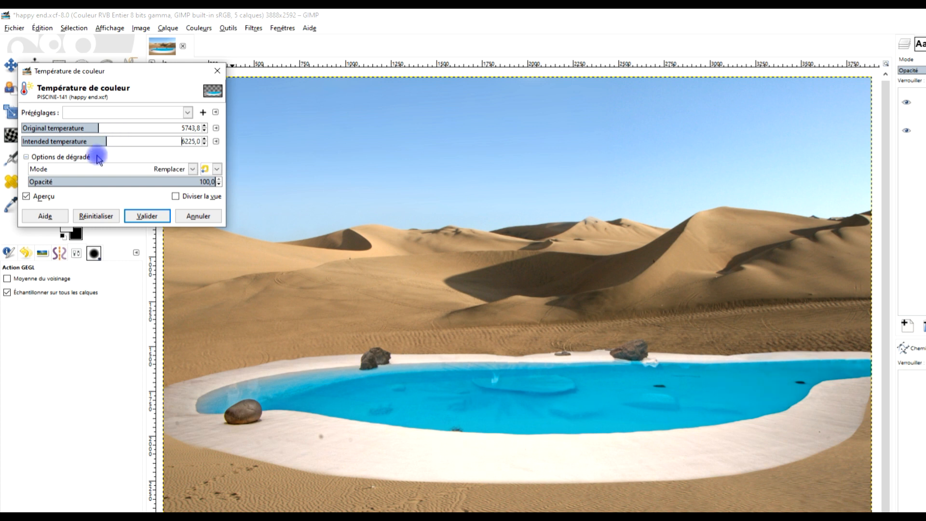
click(44, 197)
click(46, 197)
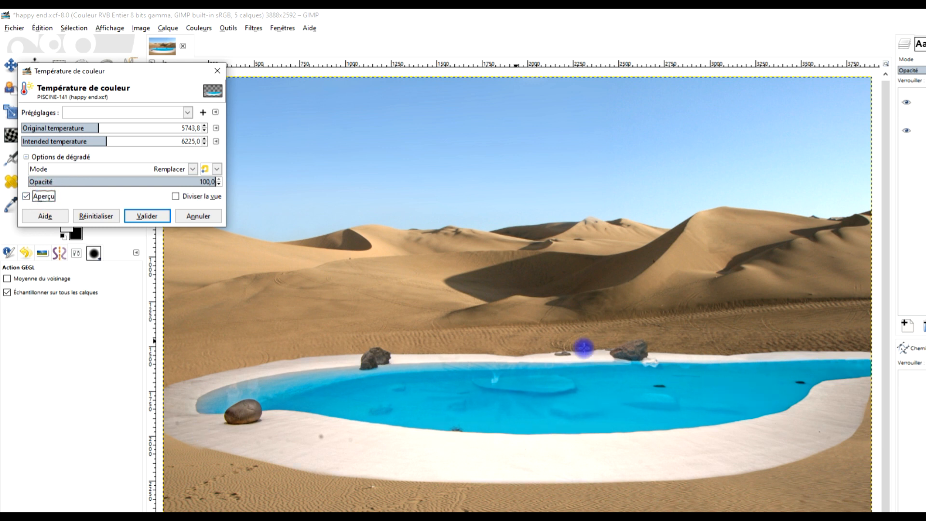
mouse_move(836, 399)
mouse_down()
mouse_move(802, 393)
mouse_move(836, 396)
mouse_up()
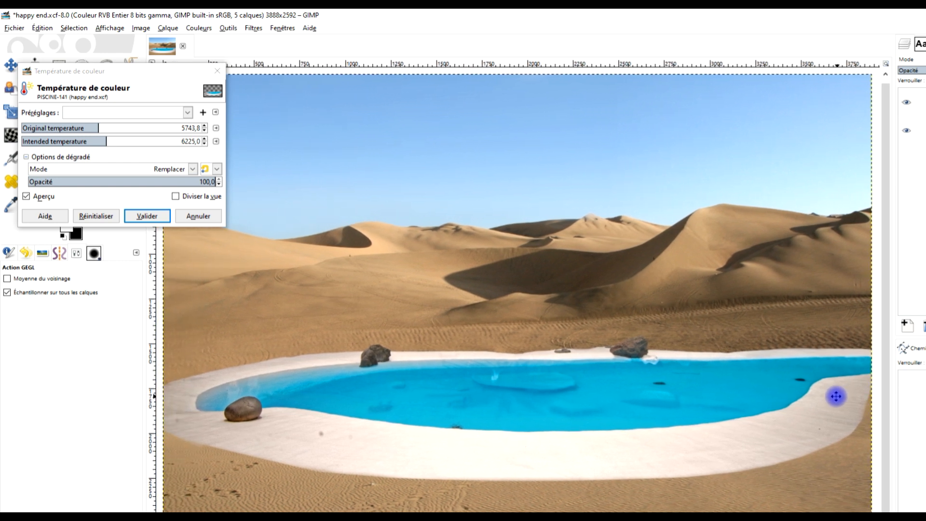
Set the original temperature to 4850, apply the correction, and slightly lower the PISCINE layer's opacity
click(96, 127)
drag(96, 127, 81, 128)
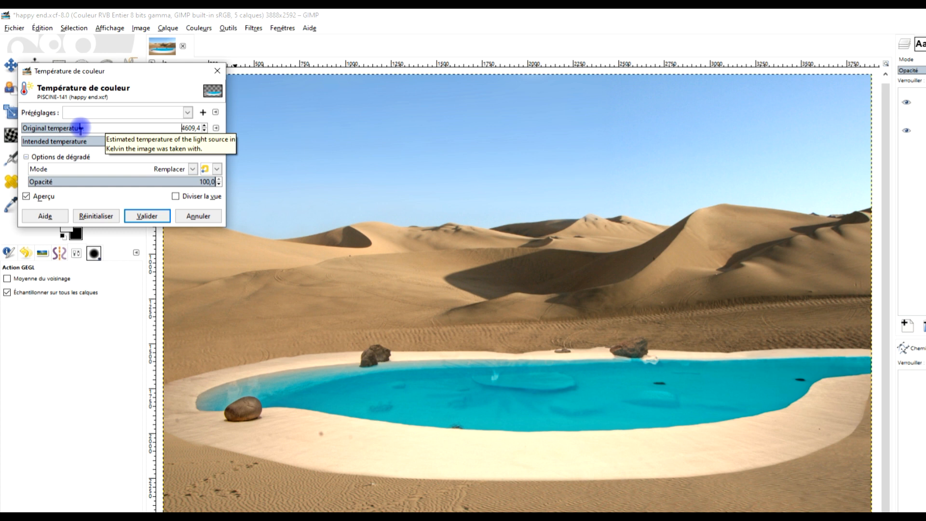
drag(82, 127, 85, 128)
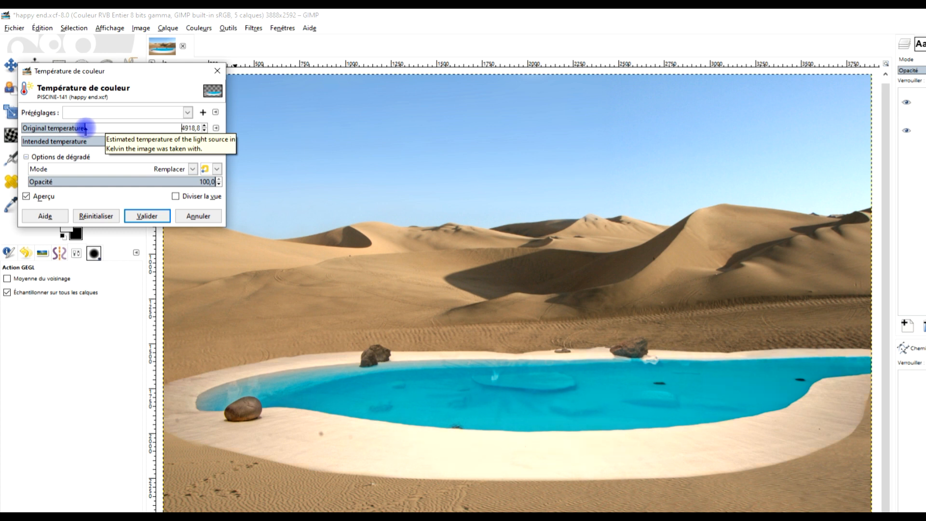
click(81, 128)
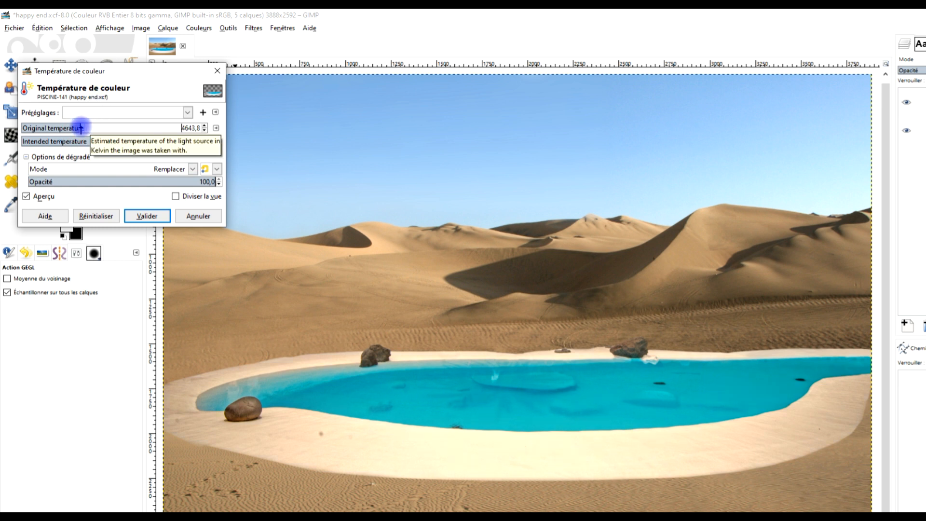
drag(81, 128, 85, 127)
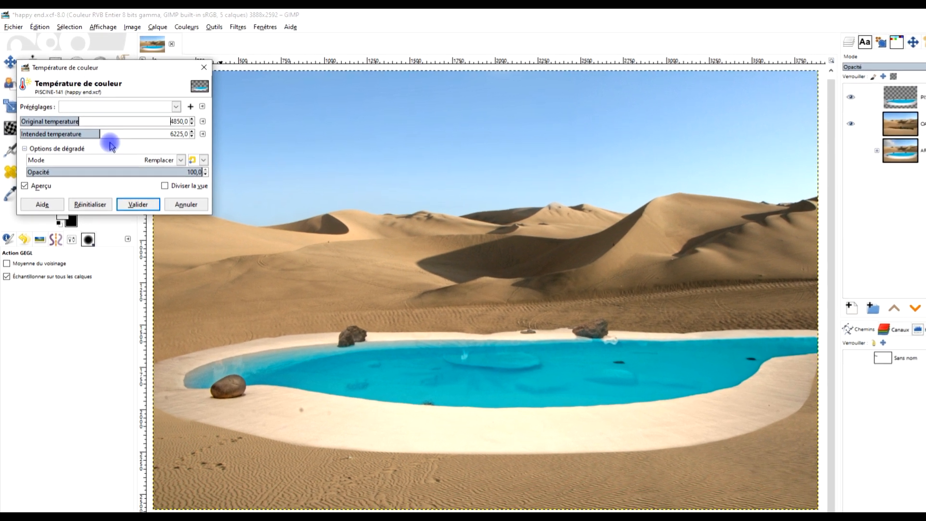
click(138, 198)
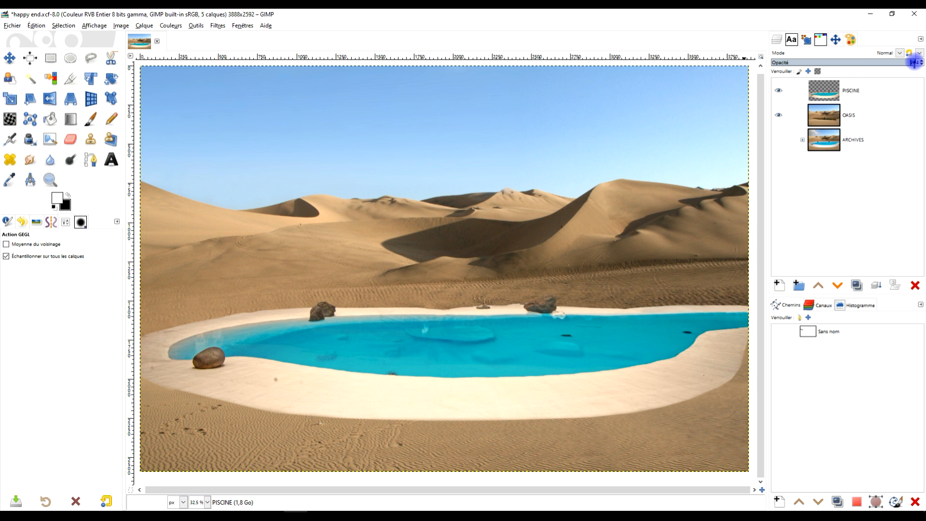
drag(912, 63, 909, 62)
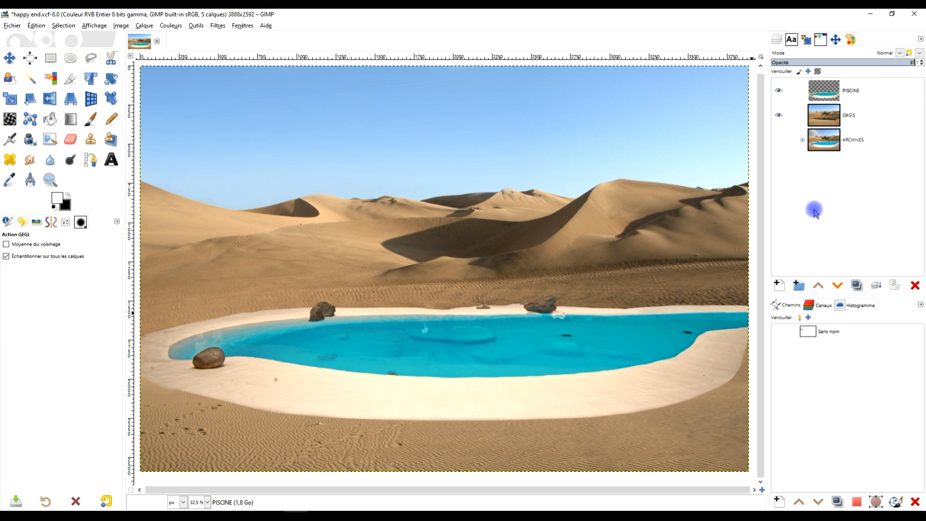
Try a duplicate of the PISCINE layer in Lumière douce mode at 100 opacity, compare with it hidden, and delete it
click(882, 90)
click(856, 287)
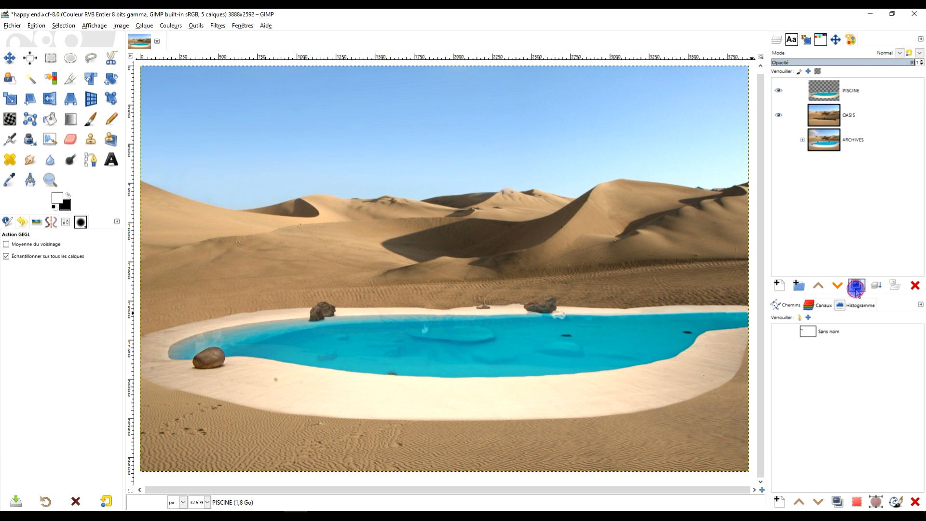
click(900, 53)
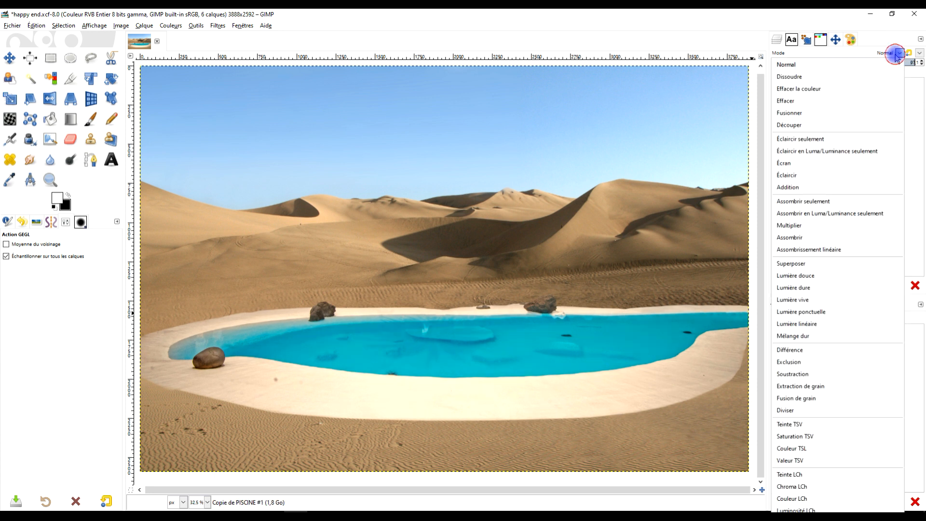
click(820, 276)
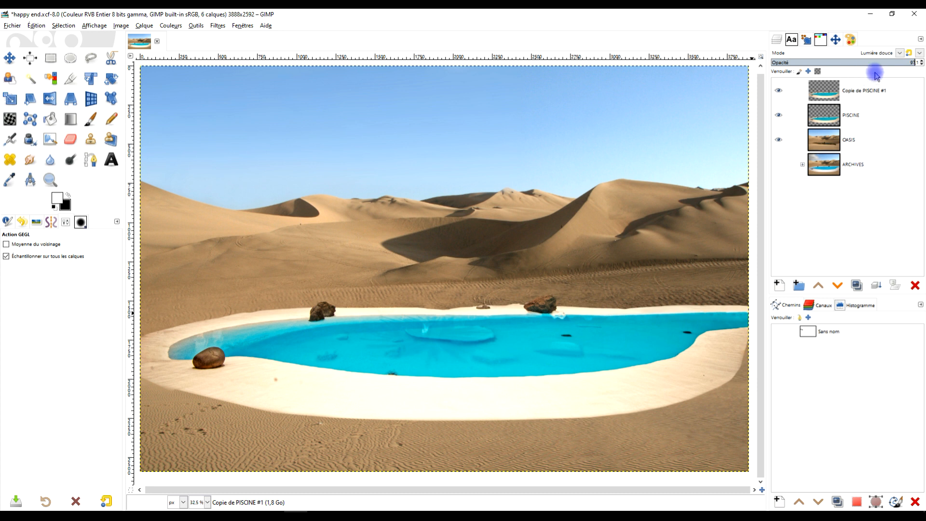
click(915, 61)
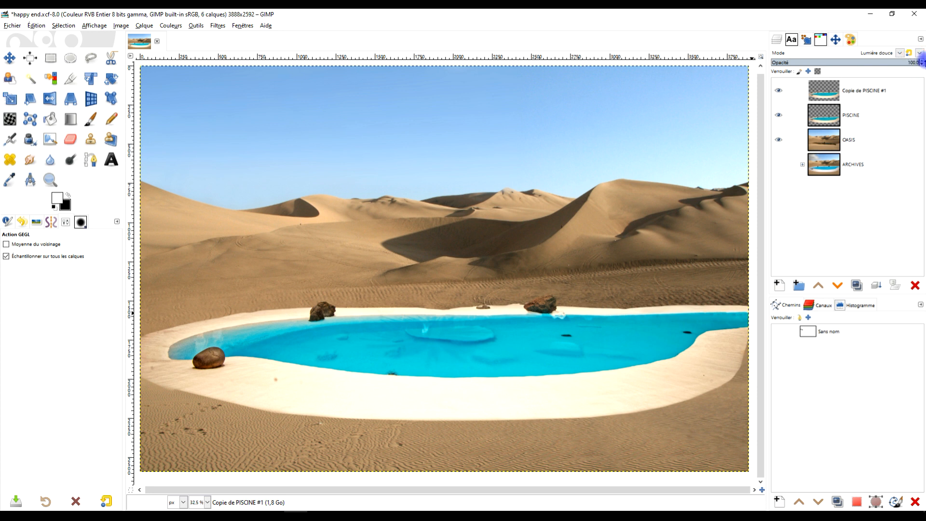
click(780, 93)
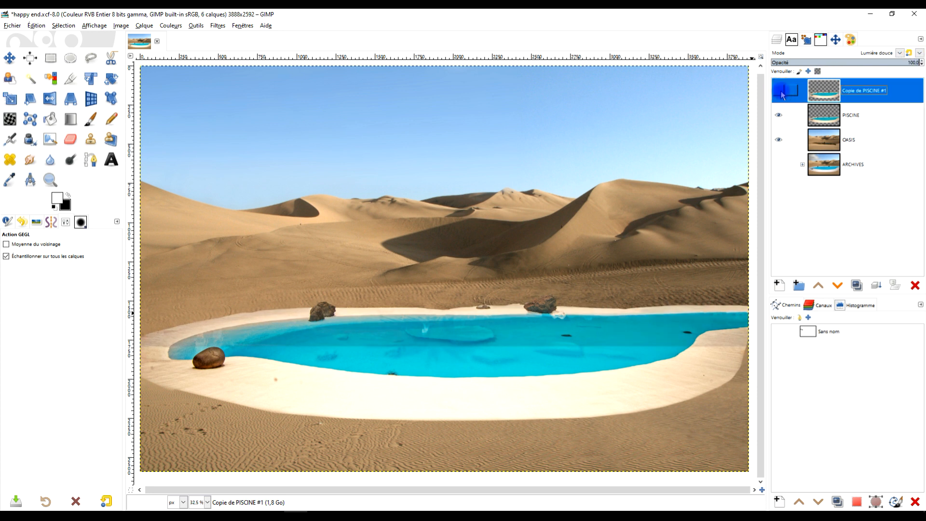
click(780, 92)
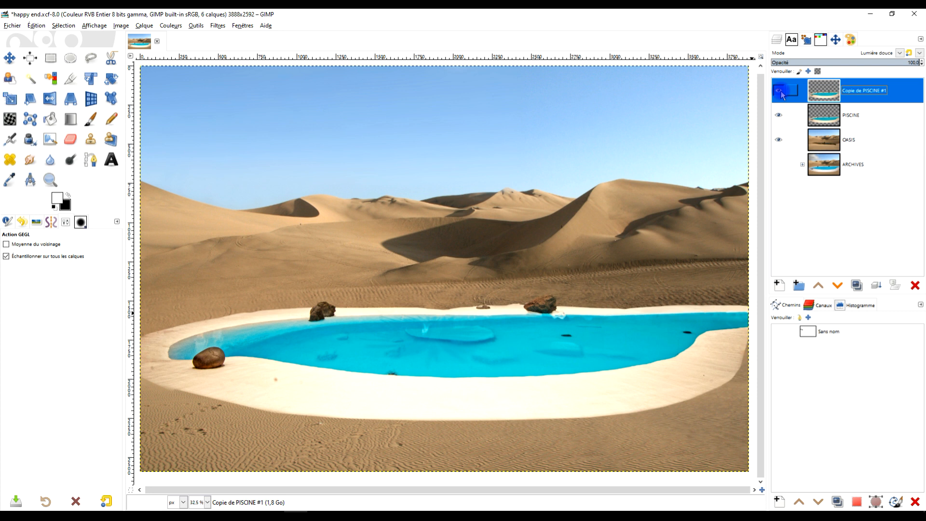
click(914, 285)
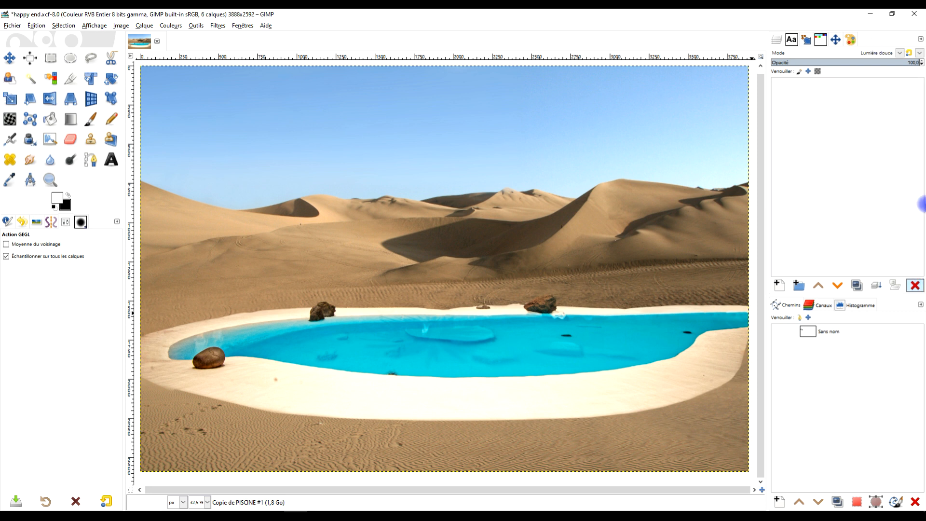
Select the PISCINE layer and raise its opacity slightly, keeping it just below full
click(908, 86)
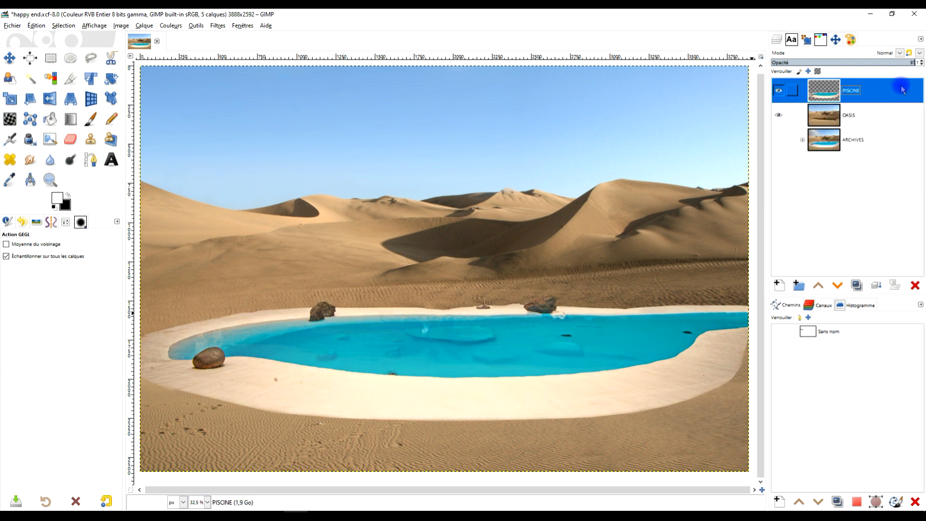
mouse_move(910, 62)
mouse_down()
mouse_move(903, 63)
mouse_move(919, 62)
mouse_up()
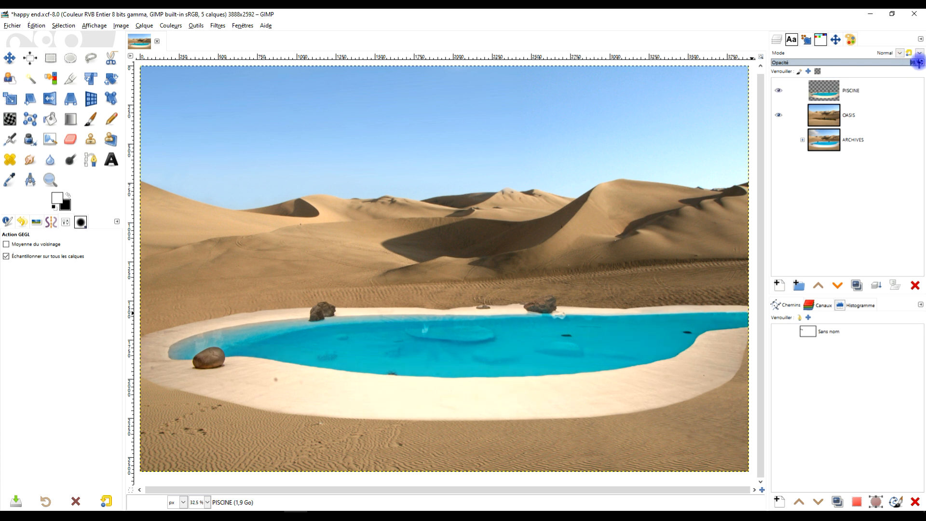